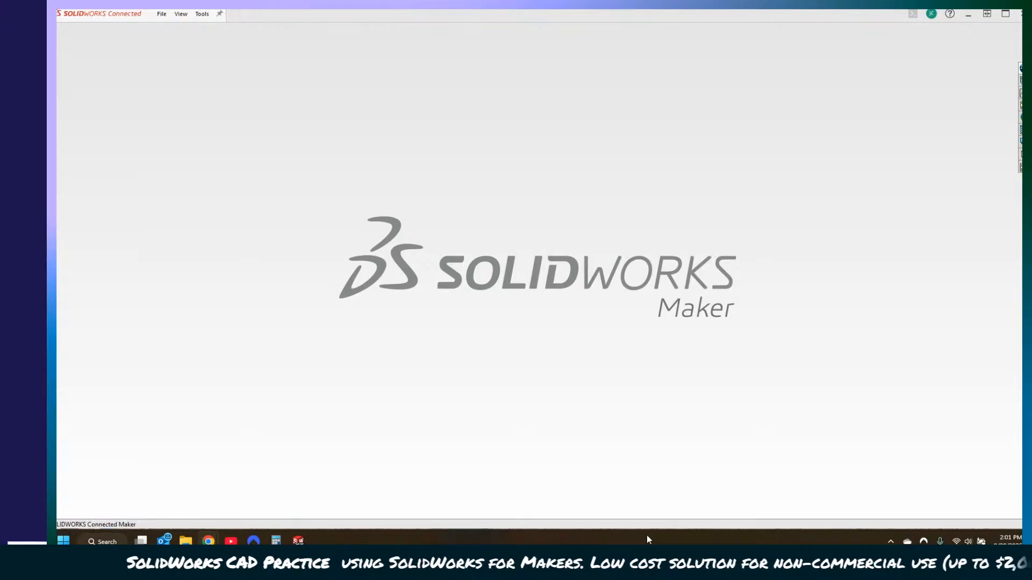
Step: Open the Skull 01 part from the CAD Models > Skeleton > Skull folder and widen its document window
left_click(648, 538)
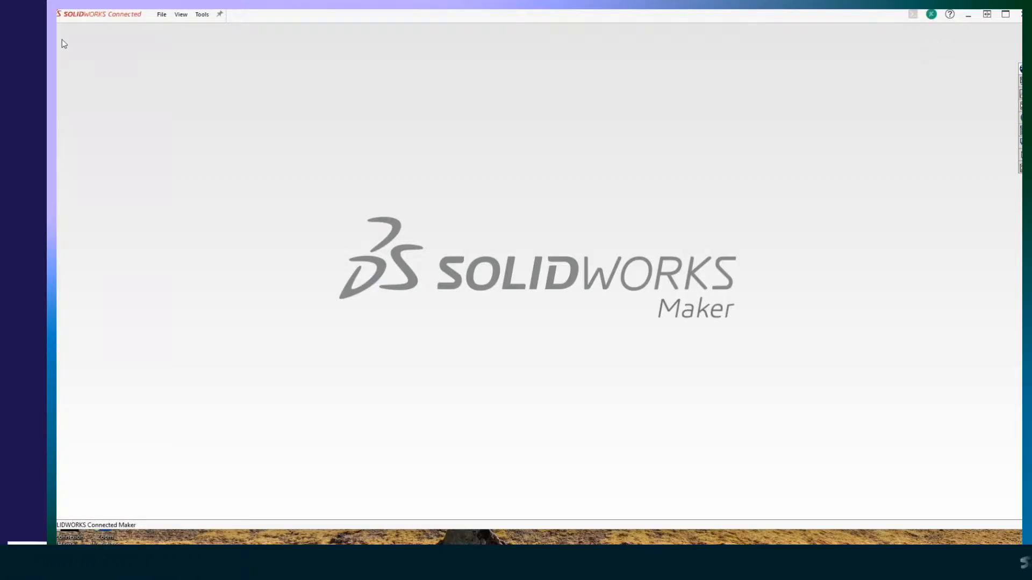
left_click(161, 16)
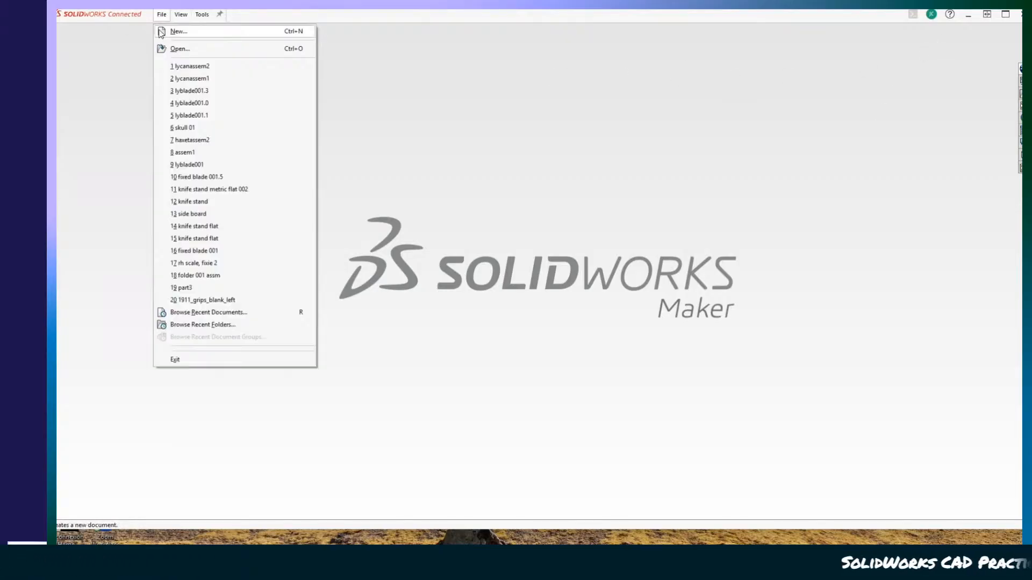
left_click(180, 49)
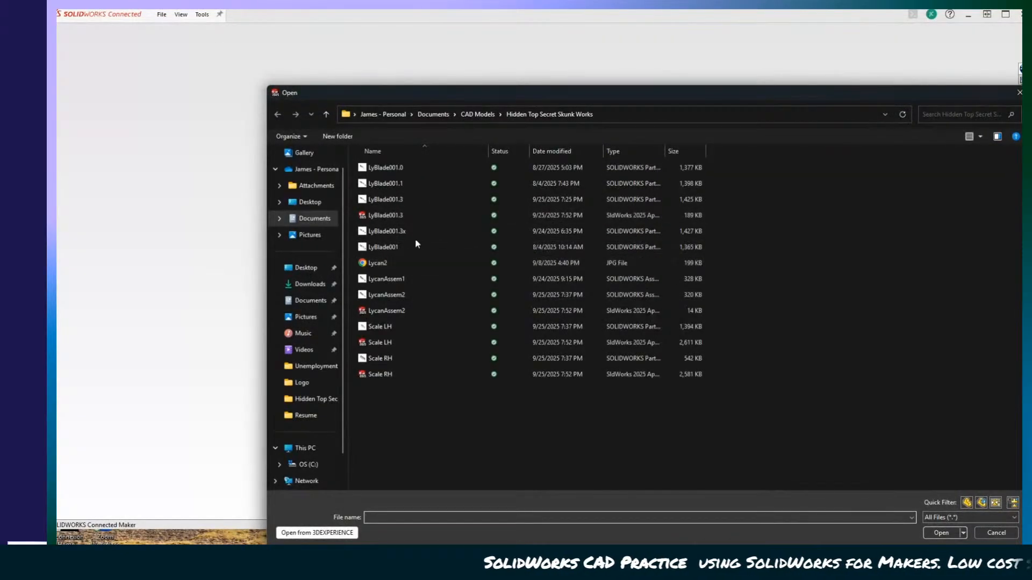
left_click(481, 114)
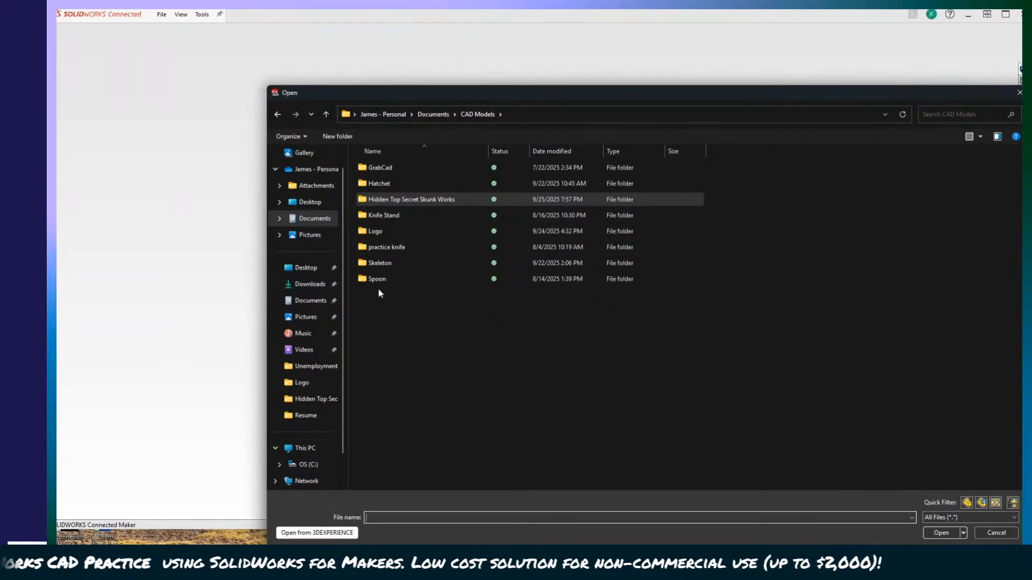
double_click(380, 263)
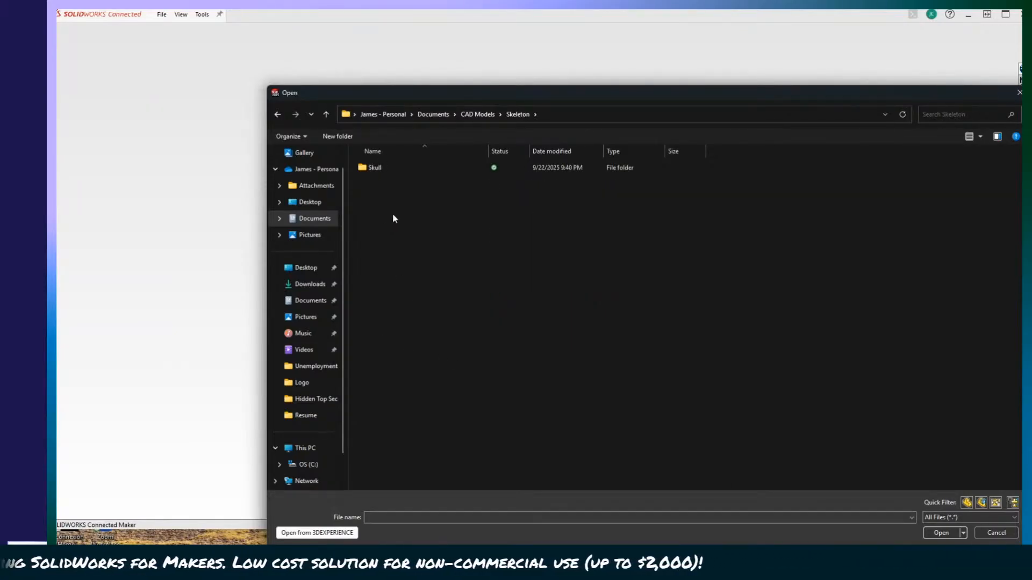
double_click(408, 168)
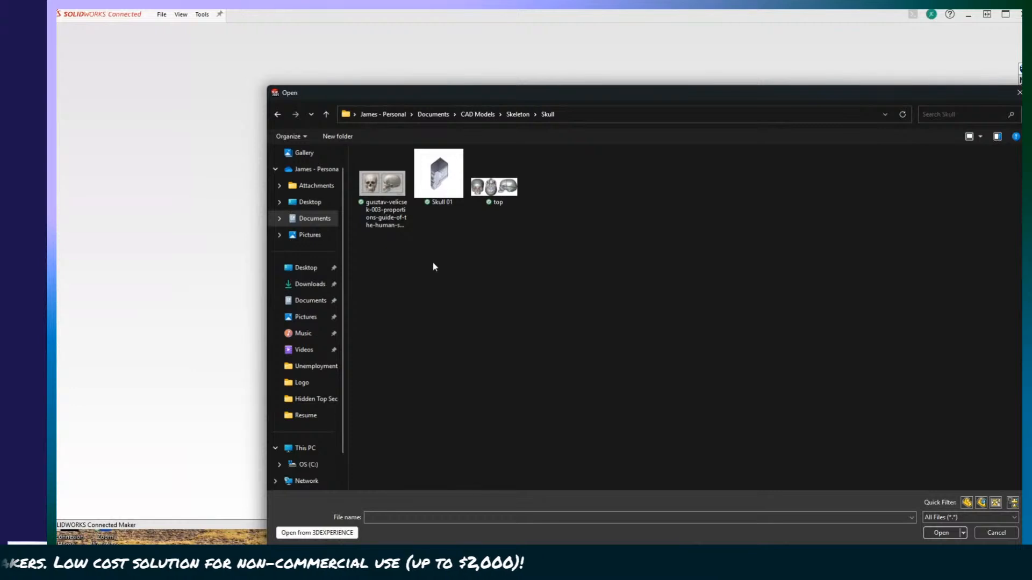
double_click(436, 176)
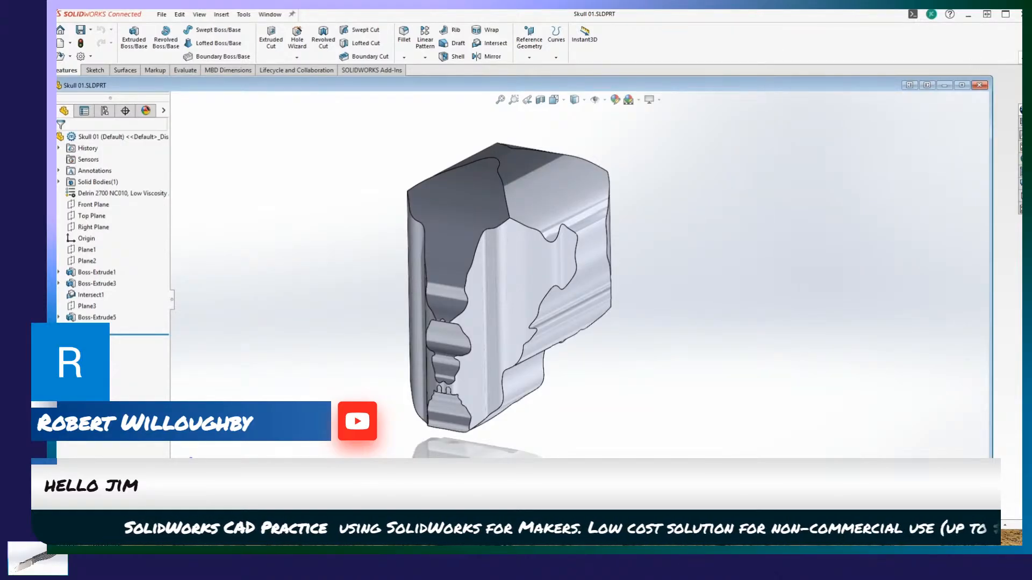
left_click_drag(989, 136, 1021, 131)
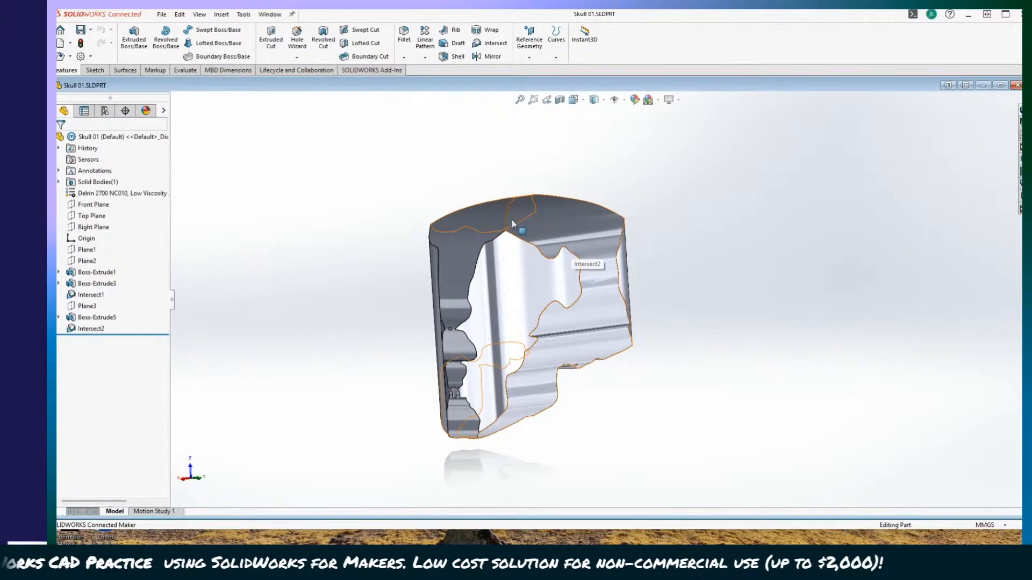
middle_click_drag(531, 239, 532, 299)
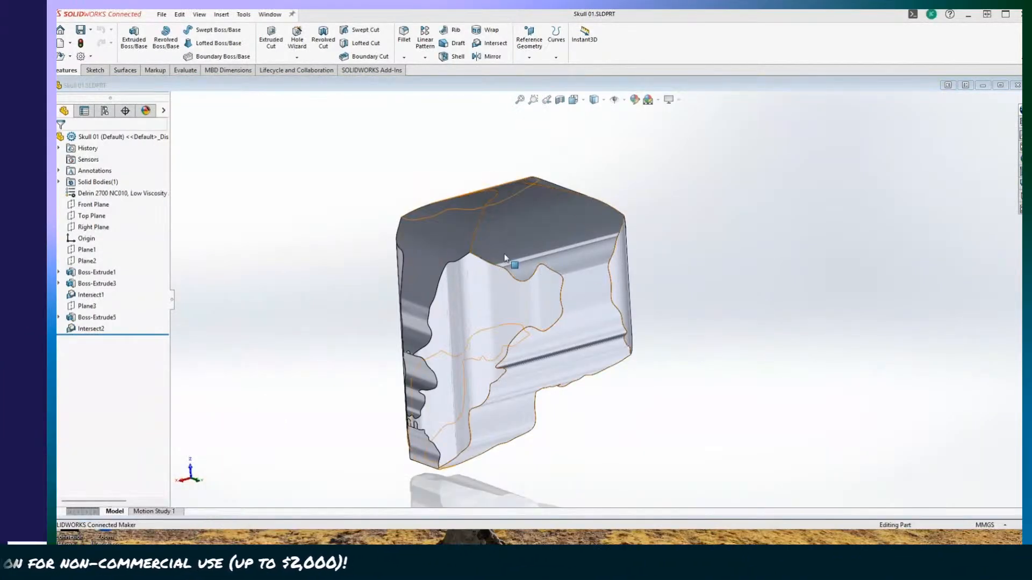
left_click(701, 33)
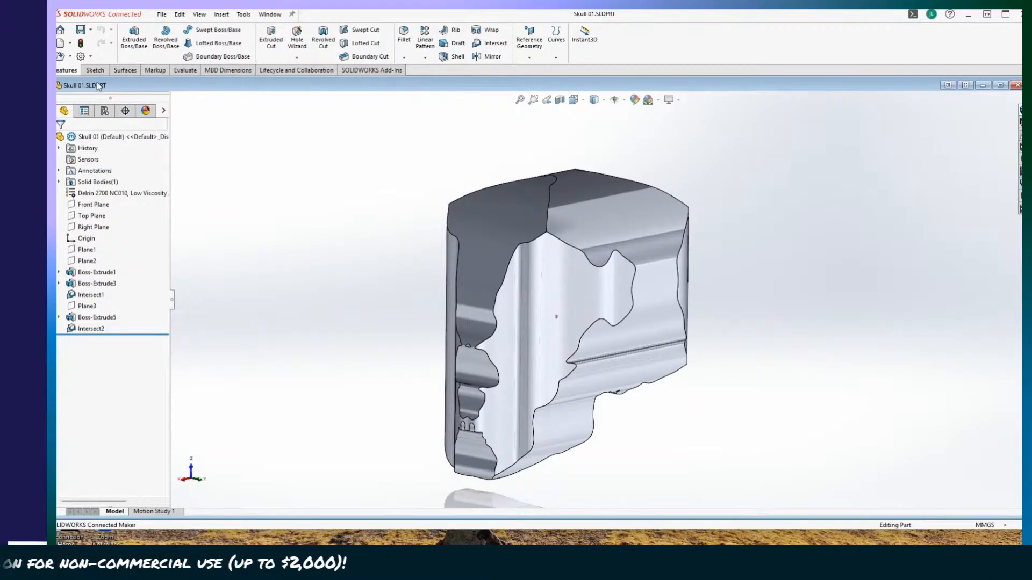
right_click(702, 52)
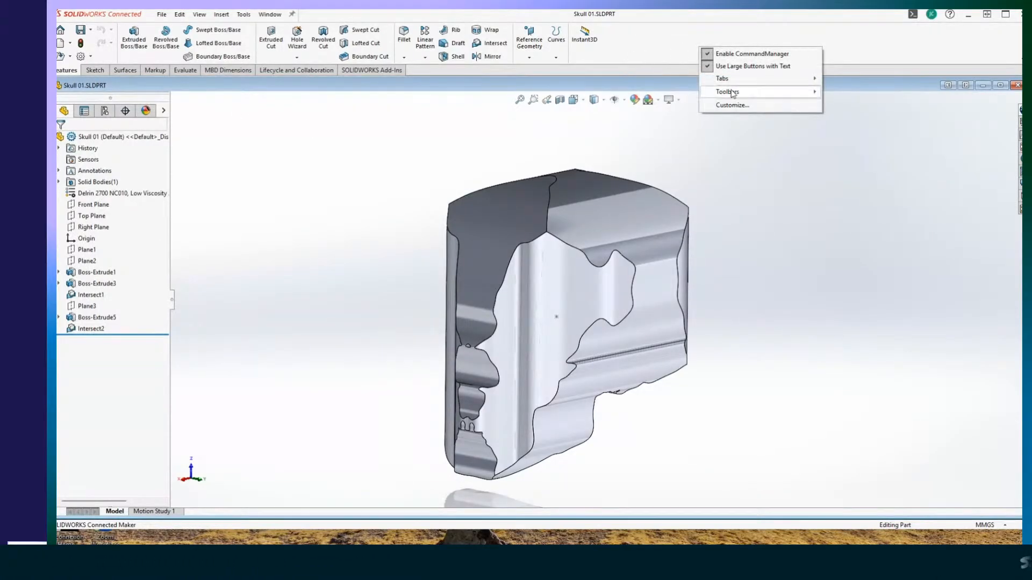
mouse_move(745, 95)
left_click(427, 170)
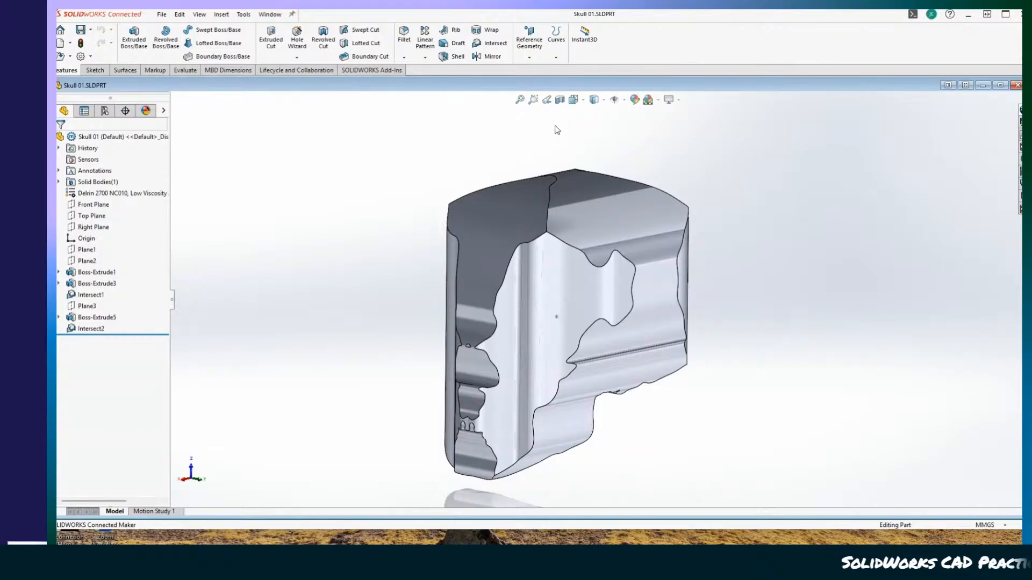
Step: Apply a planar section view through the skull using the Top Plane with a 72 mm offset
left_click(558, 100)
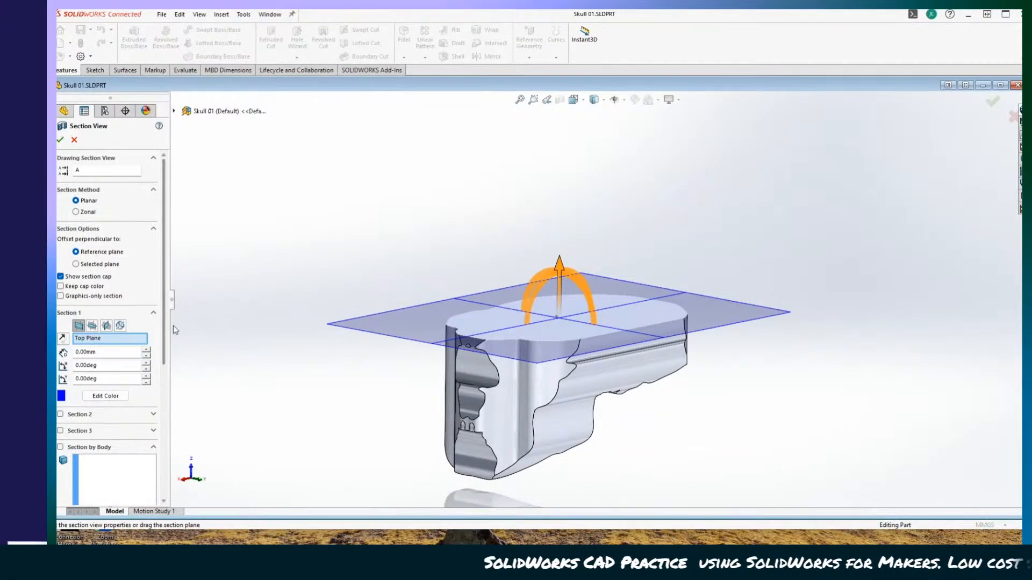
left_click_drag(559, 263, 560, 127)
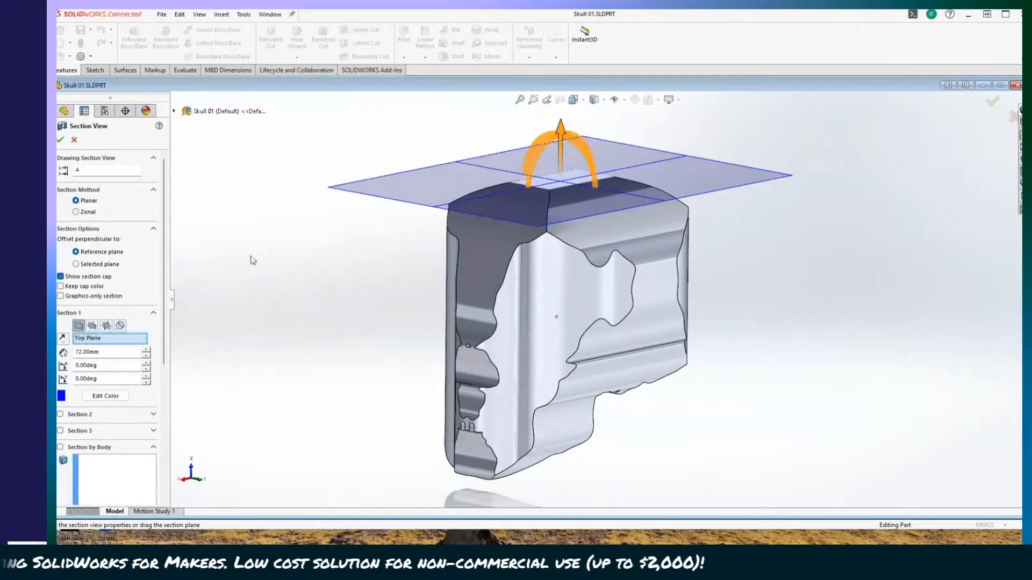
left_click(60, 140)
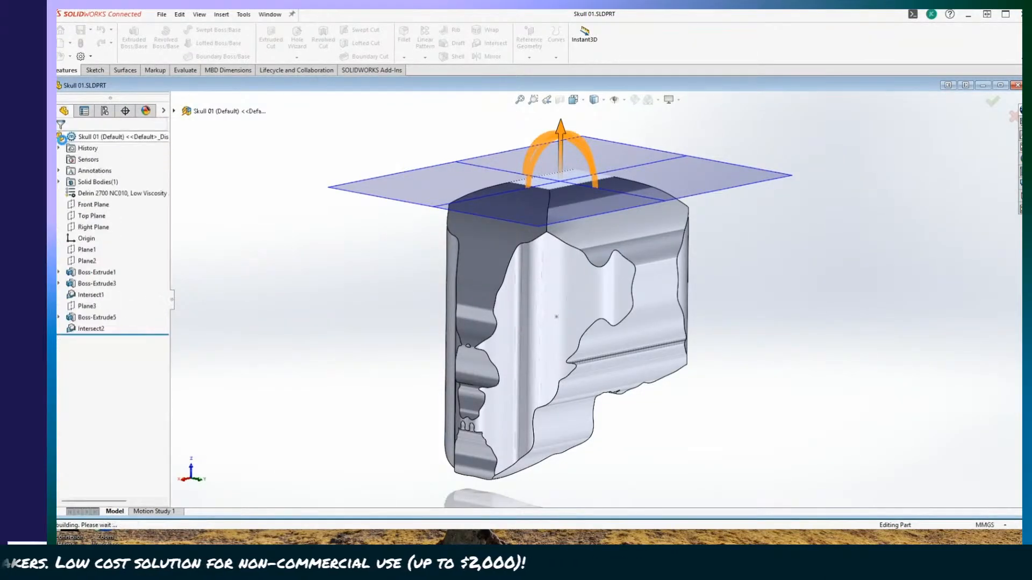
middle_click_drag(427, 392, 400, 396)
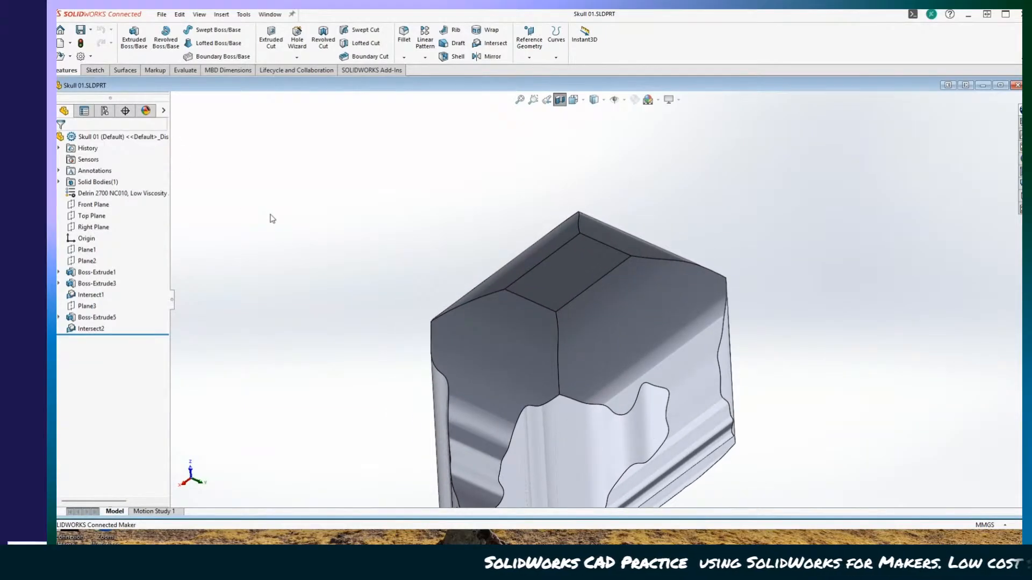
left_click(95, 70)
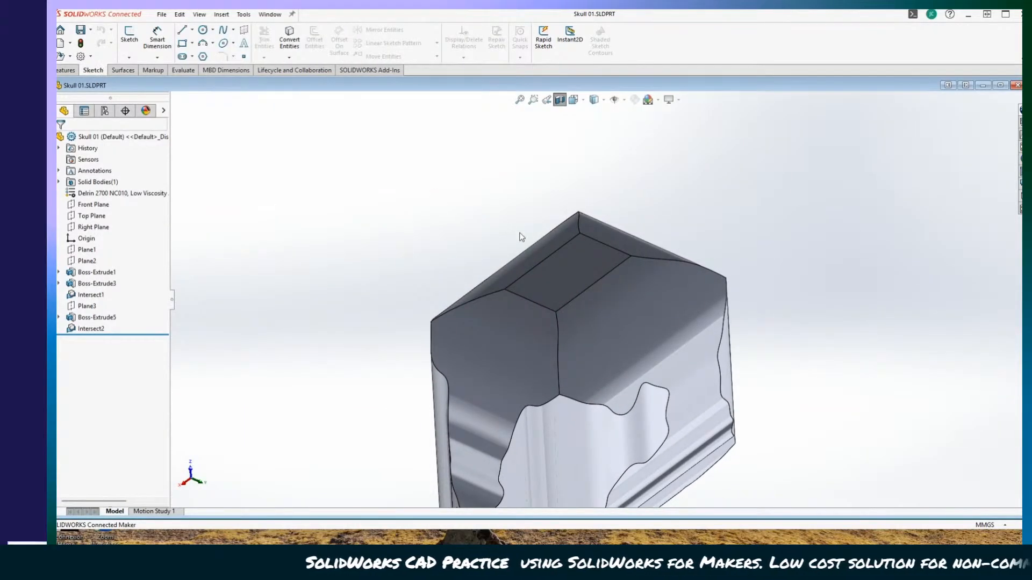
left_click(572, 267)
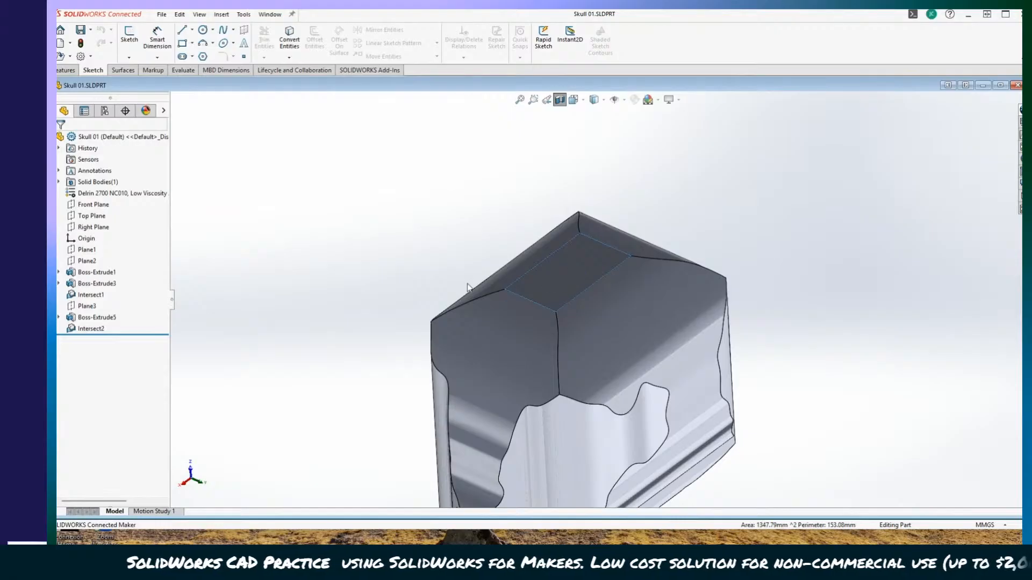
left_click(129, 36)
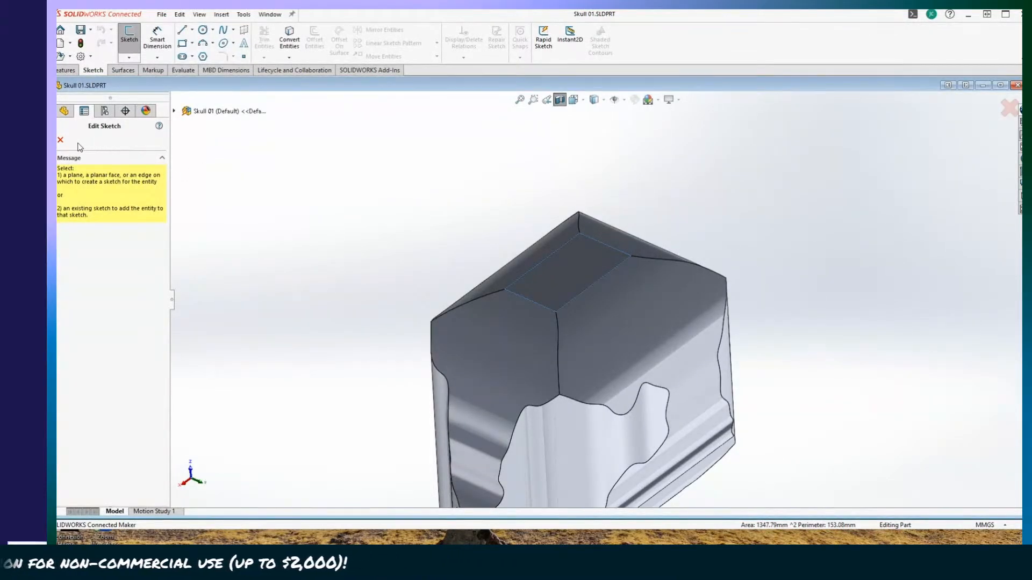
left_click(61, 140)
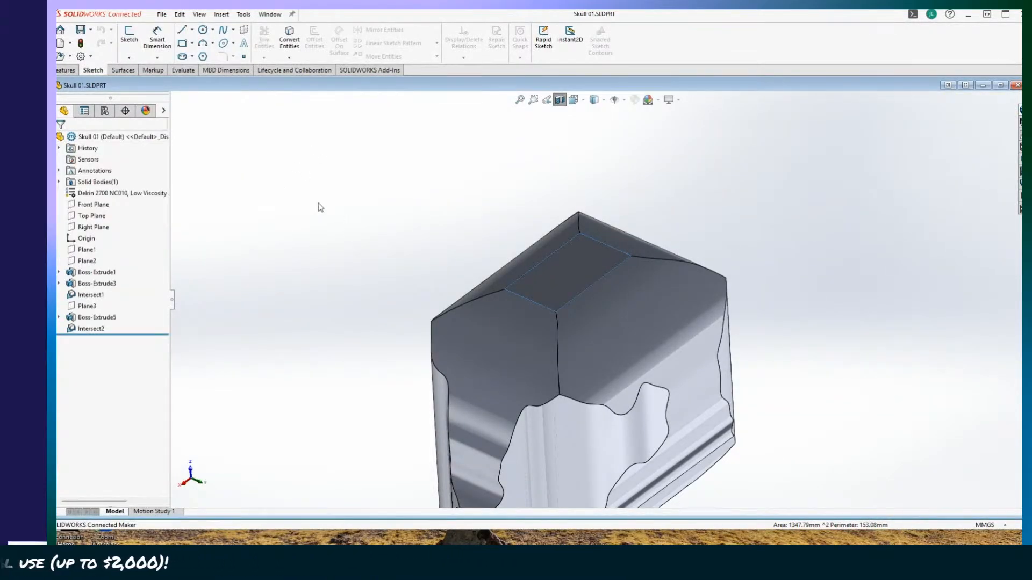
Step: Start a new reference plane with the Top Plane as its first reference
left_click(67, 70)
left_click(529, 57)
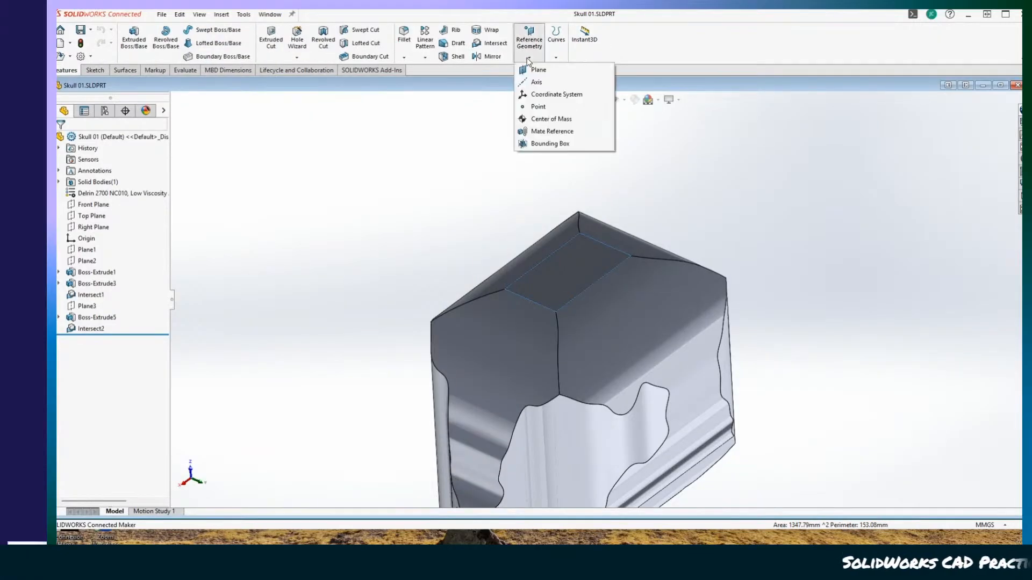
left_click(532, 71)
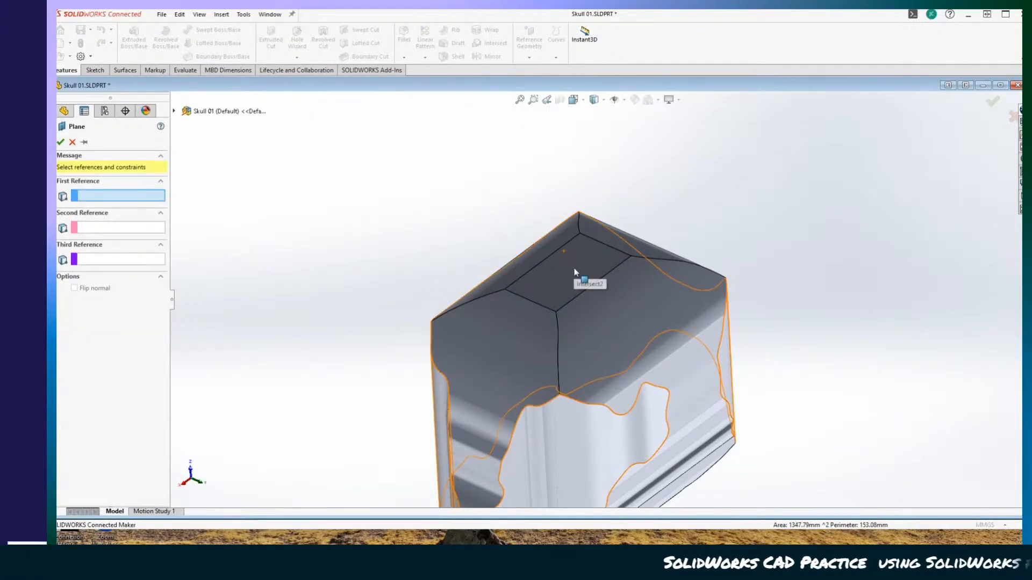
middle_click_drag(559, 297, 299, 216)
scroll(579, 201, "down", 5)
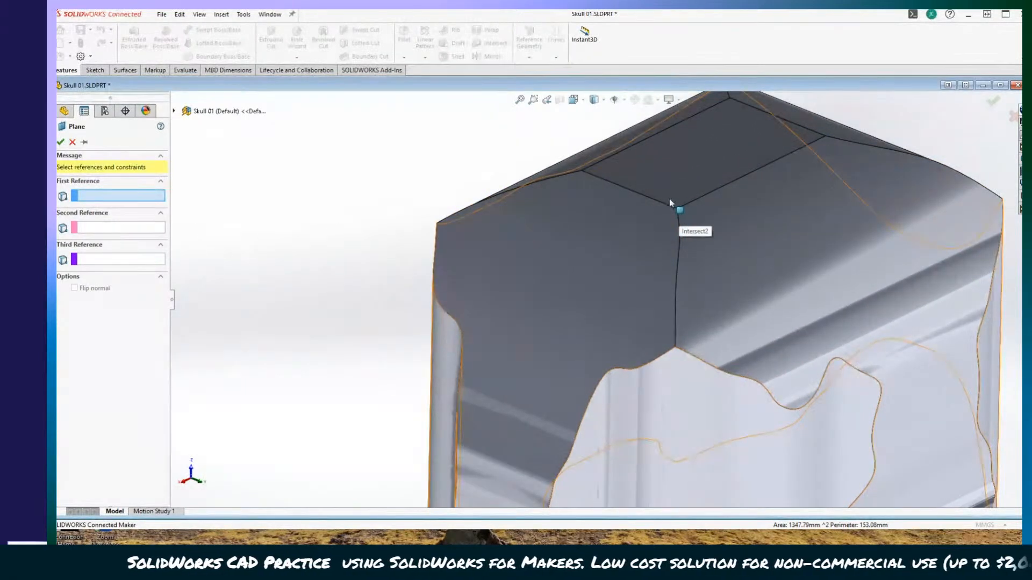
scroll(246, 230, "up", 5)
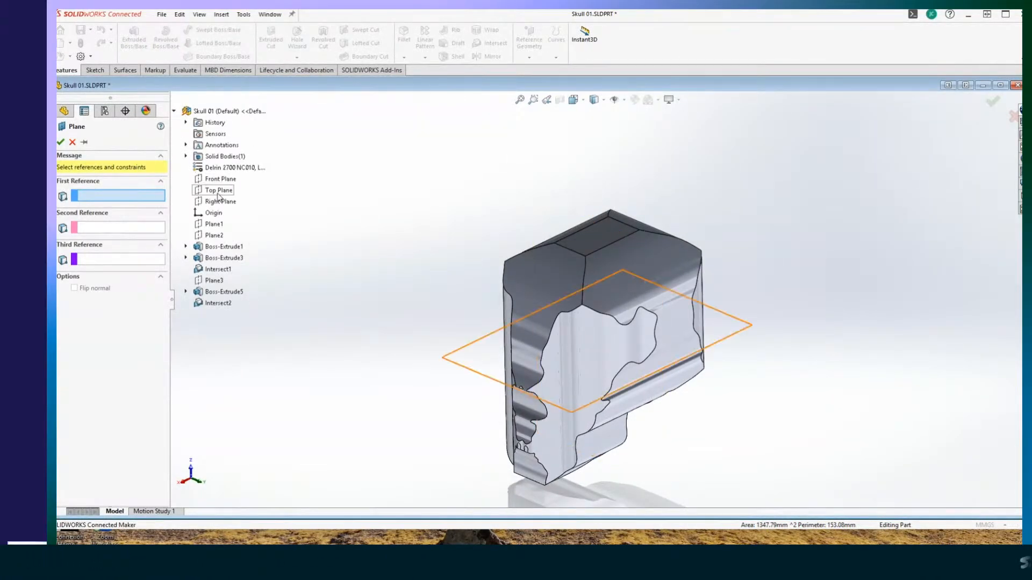
left_click(218, 191)
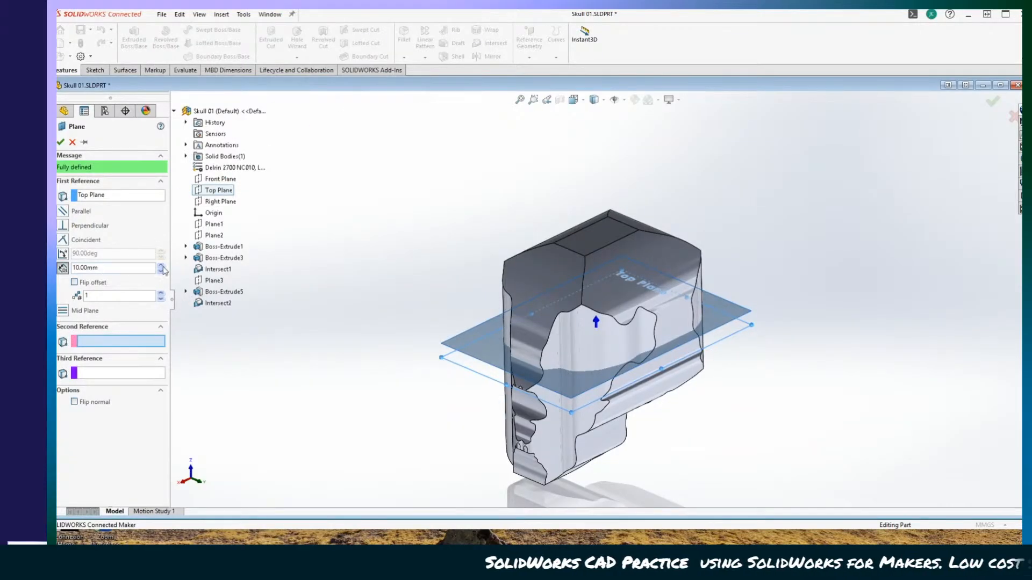
Step: Set the new plane's offset to 75 mm above the Top Plane and create it
left_click(161, 267)
left_click(161, 266)
left_click(161, 266)
left_click(161, 266)
left_click(161, 266)
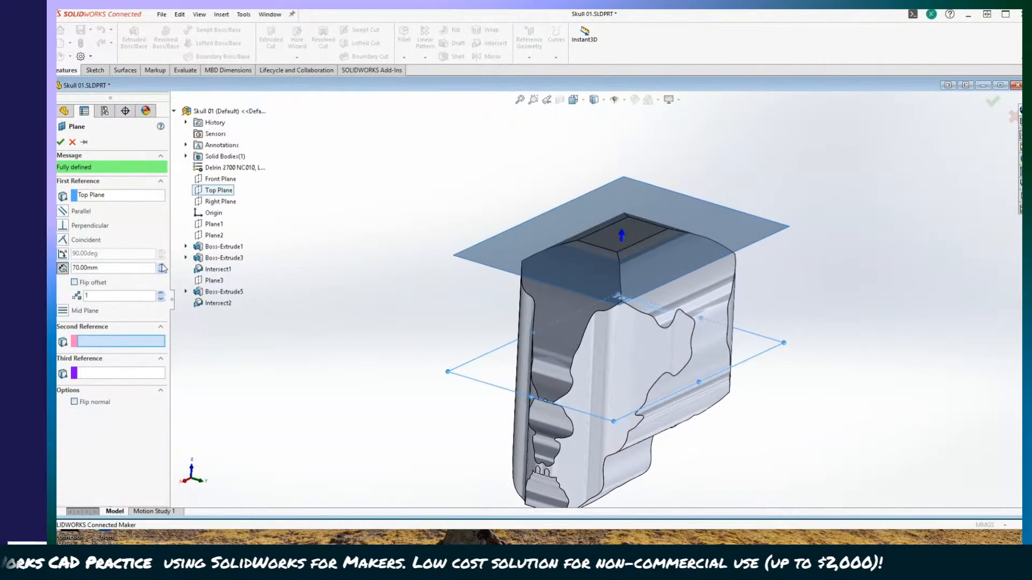
left_click(161, 266)
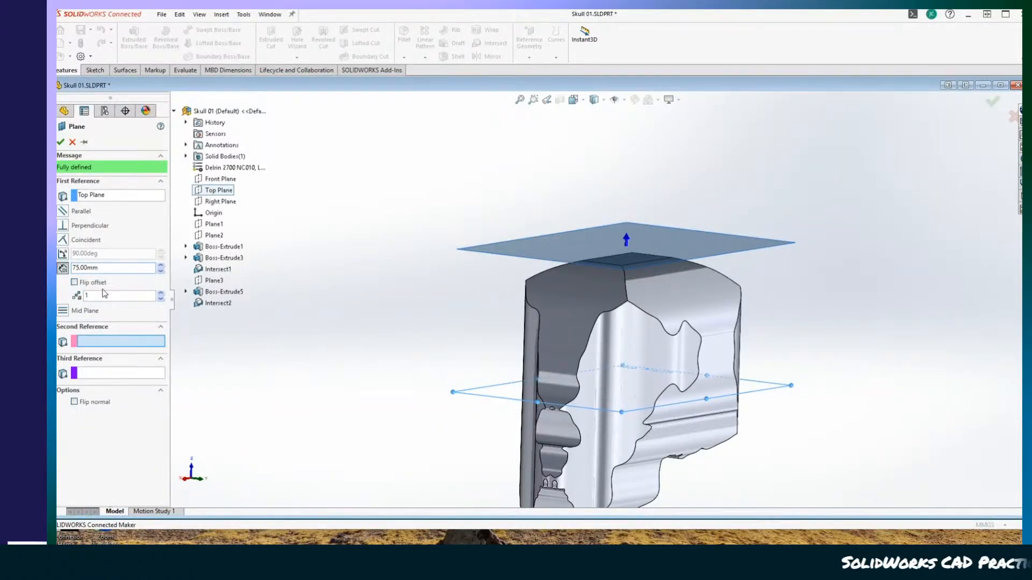
left_click(160, 272)
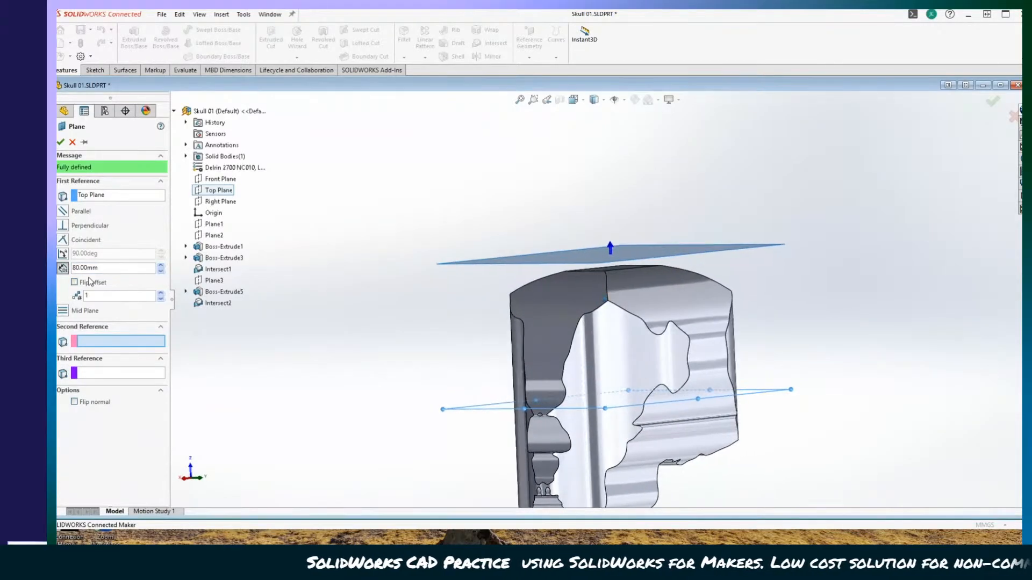
double_click(112, 267)
type("75")
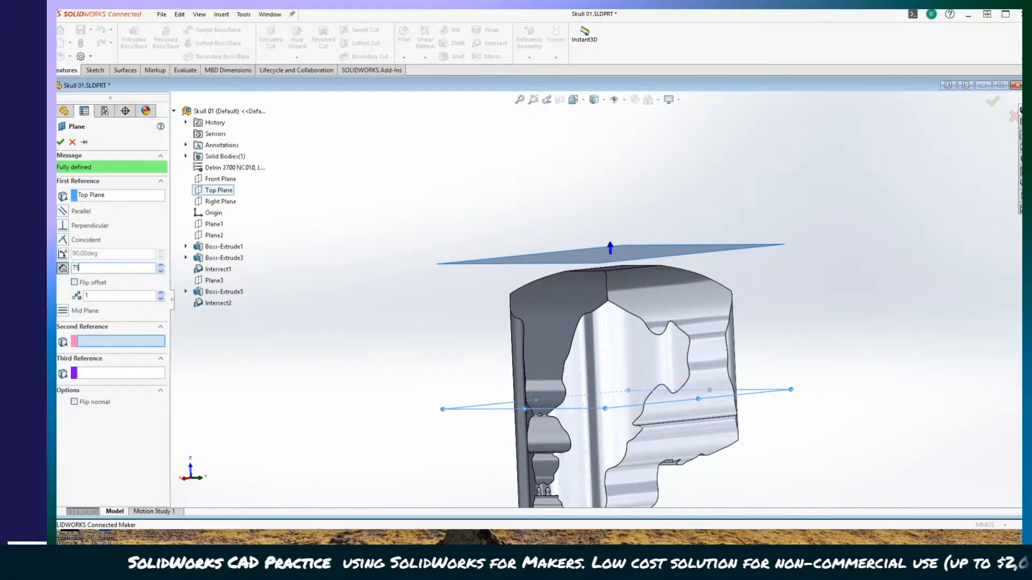
key("Return")
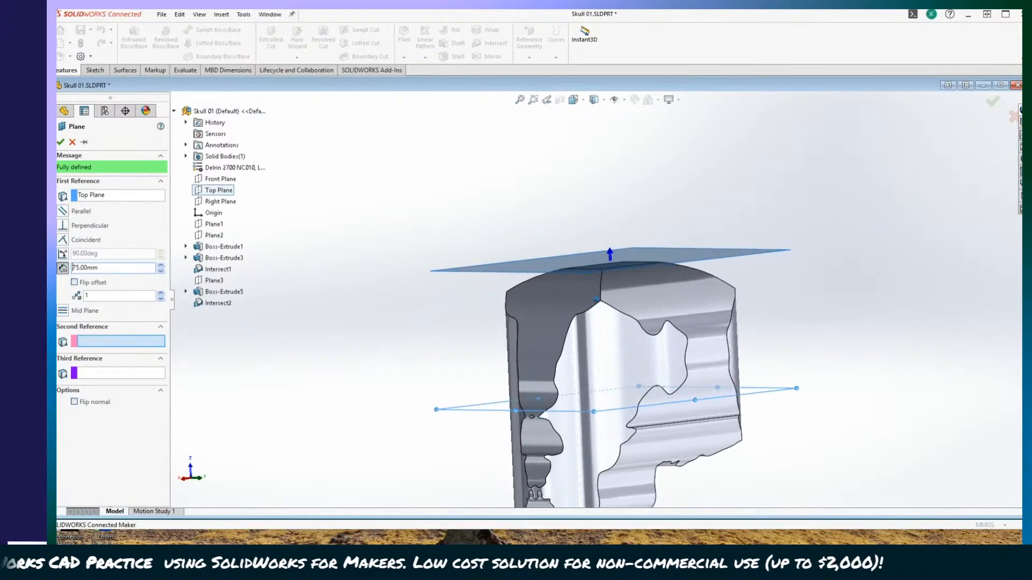
left_click(61, 142)
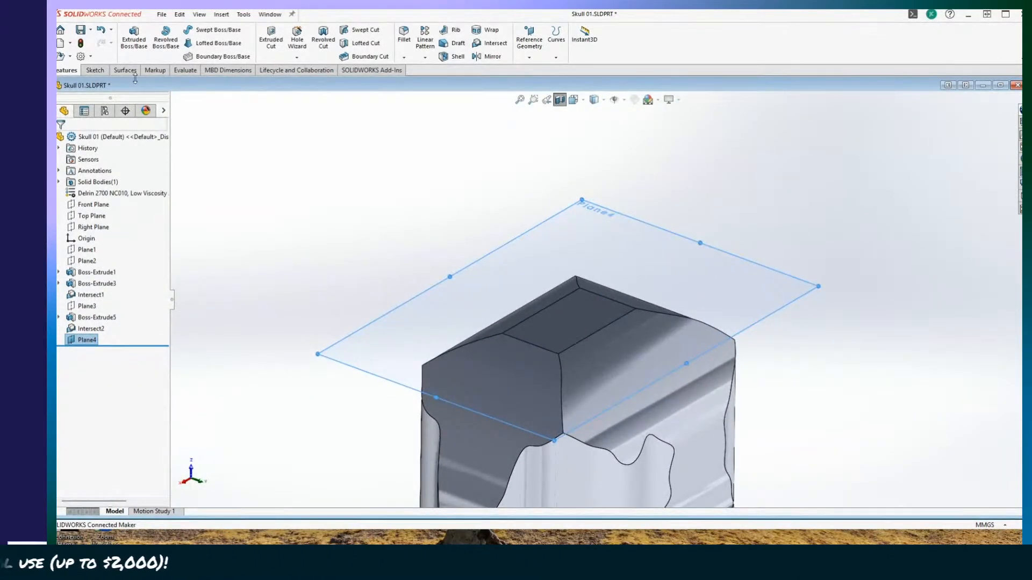
Step: Sketch a closed oval spline around the origin on the new offset plane, starting about 27.6 mm directly above the origin
left_click(96, 71)
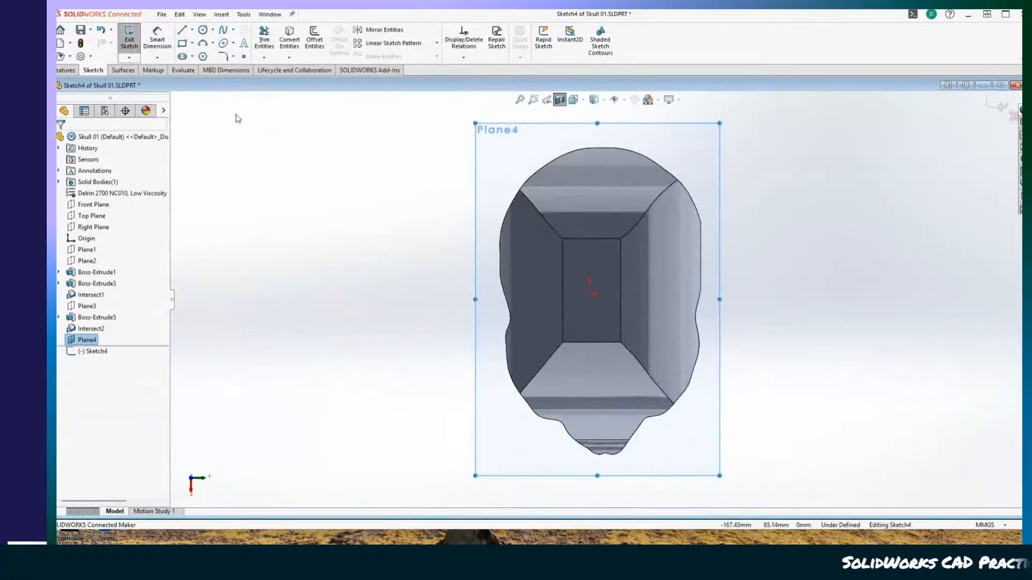
left_click(224, 31)
scroll(594, 269, "up", 2)
scroll(596, 277, "down", 4)
scroll(596, 284, "down", 3)
scroll(593, 299, "up", 2)
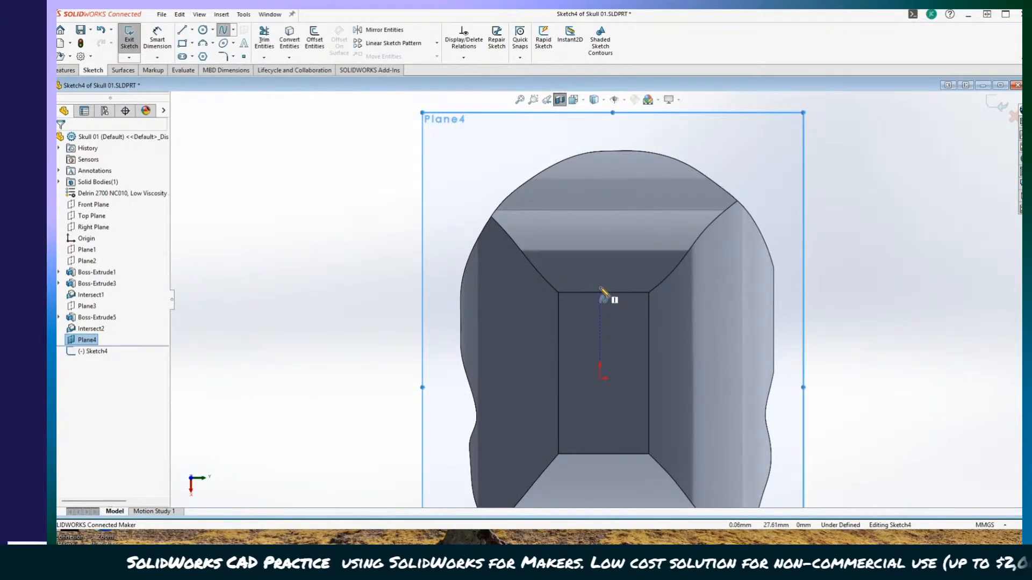
left_click(601, 289)
left_click(560, 301)
left_click(550, 338)
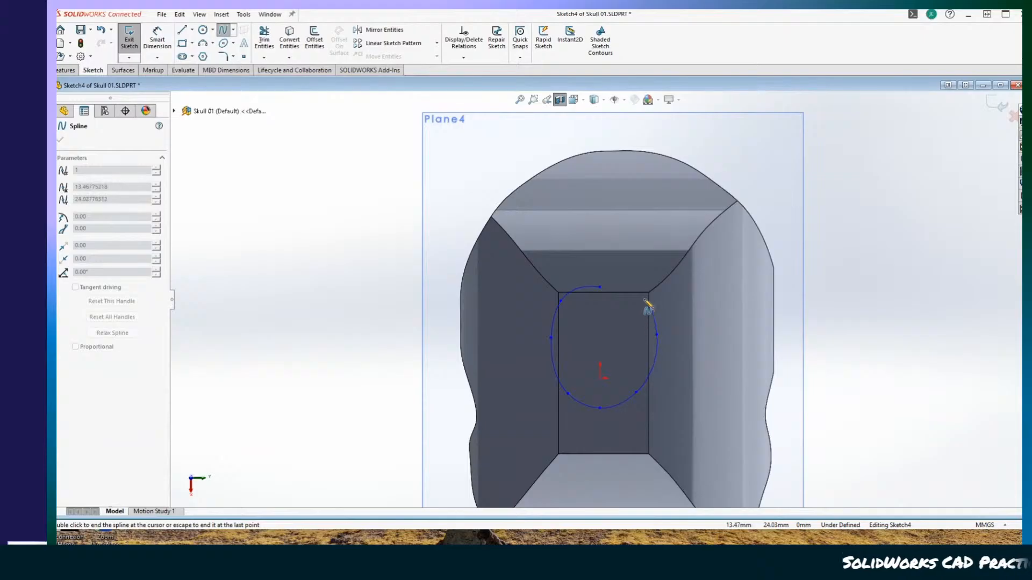
left_click(600, 288)
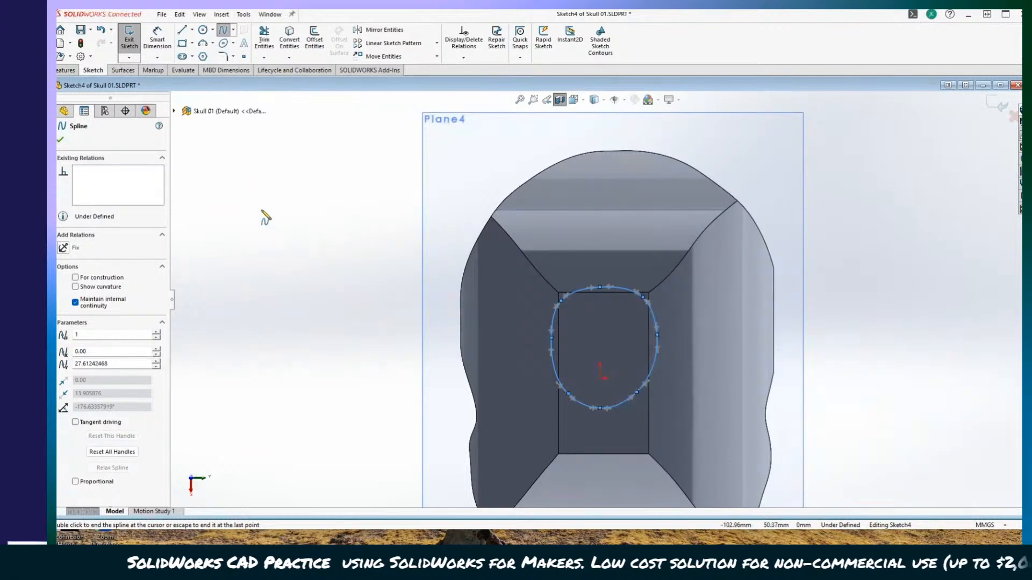
Step: Reshape the oval spline by moving its uppermost point to about 29.2 mm directly above the origin, and finish the sketch
left_click(223, 34)
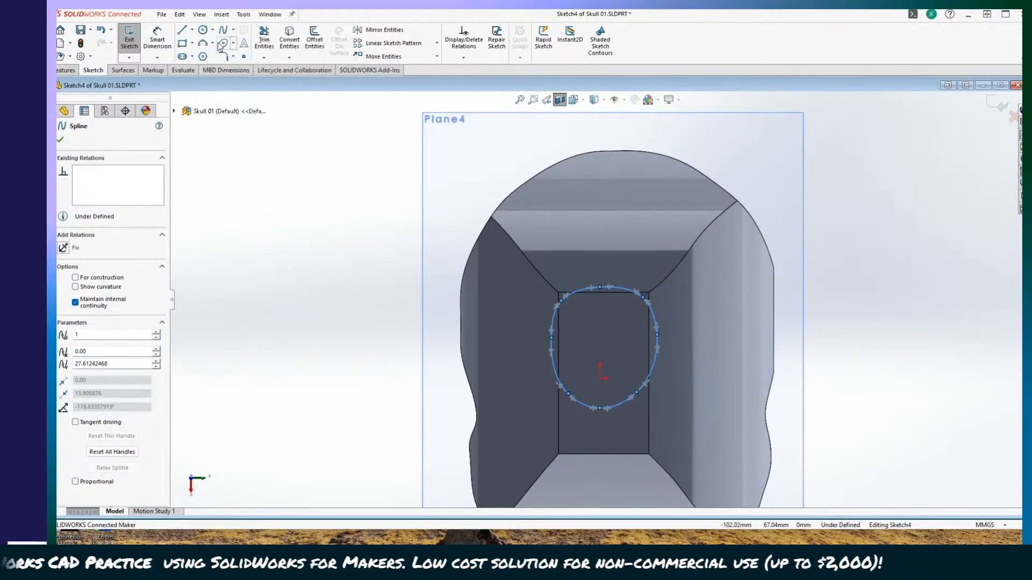
left_click(600, 288)
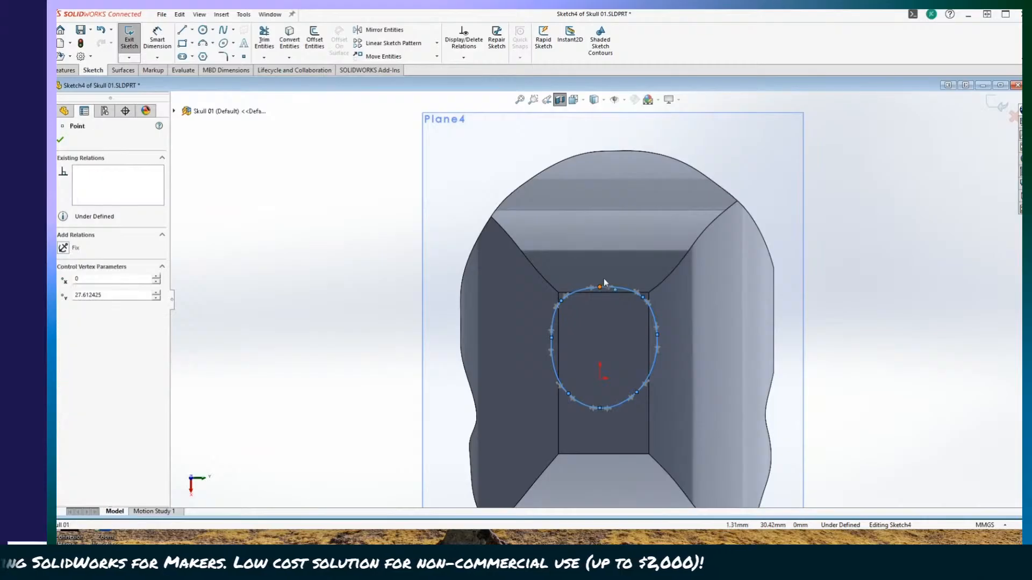
left_click_drag(600, 287, 602, 349)
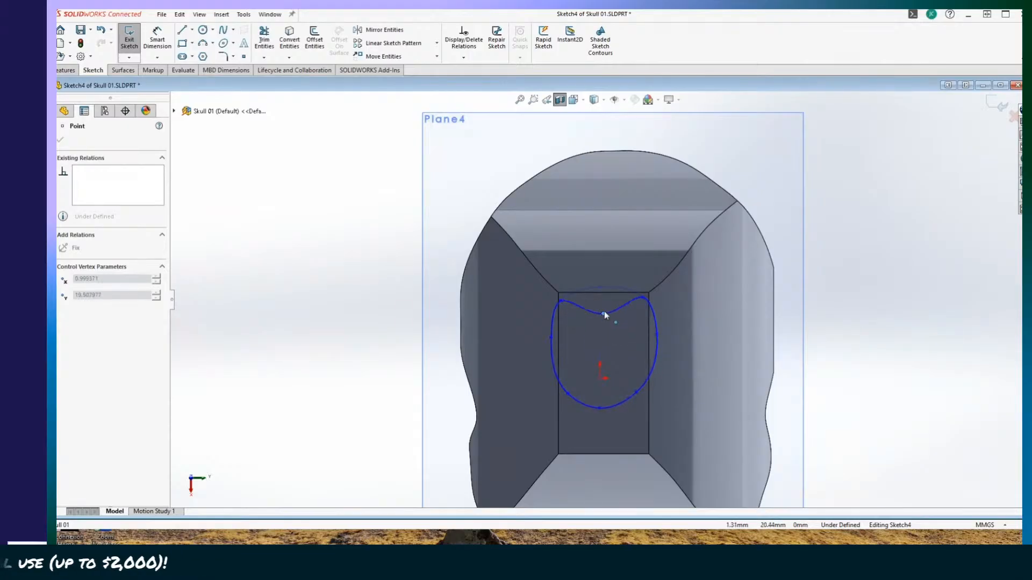
mouse_move(605, 289)
left_mouse_down()
mouse_move(599, 306)
mouse_move(600, 282)
left_mouse_up()
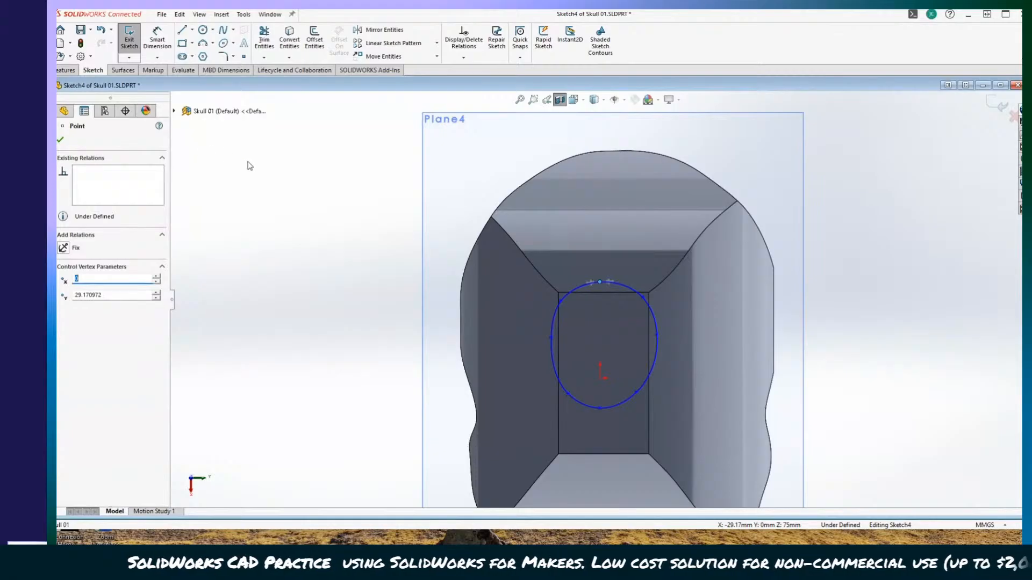
left_click(131, 47)
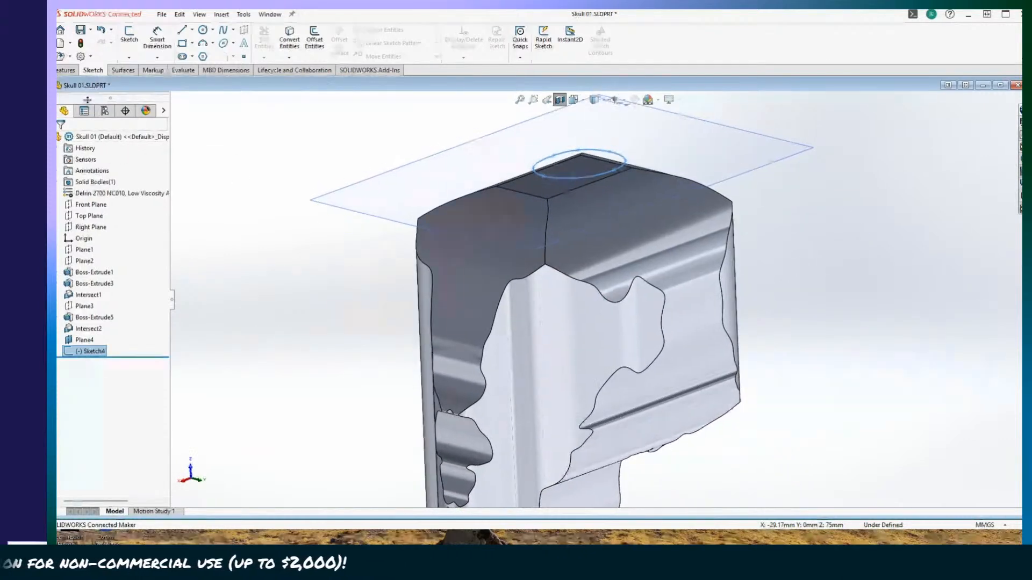
Step: Start a new reference plane with the existing offset plane above the crown, Plane4, as its first reference
left_click(69, 71)
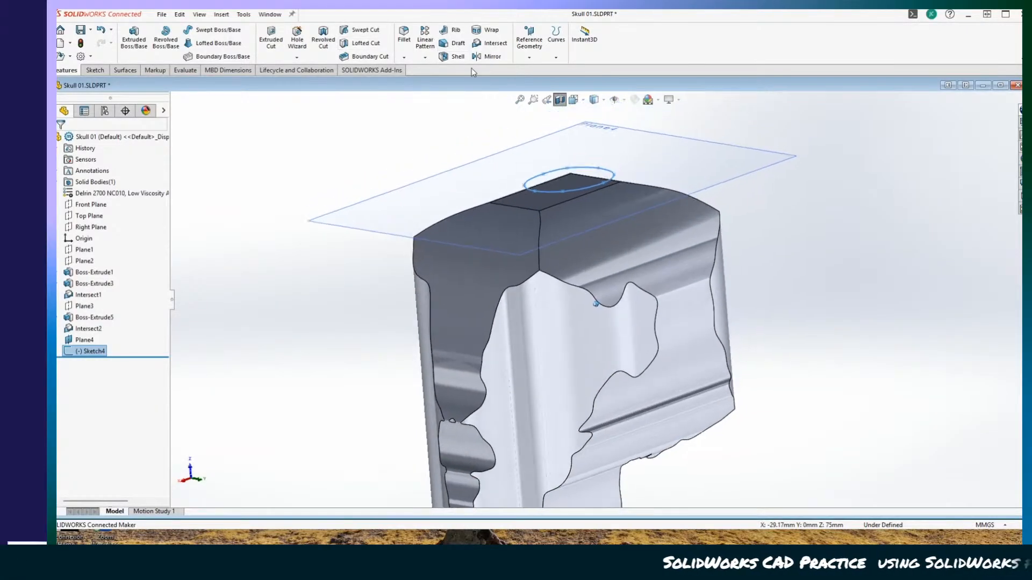
left_click(530, 56)
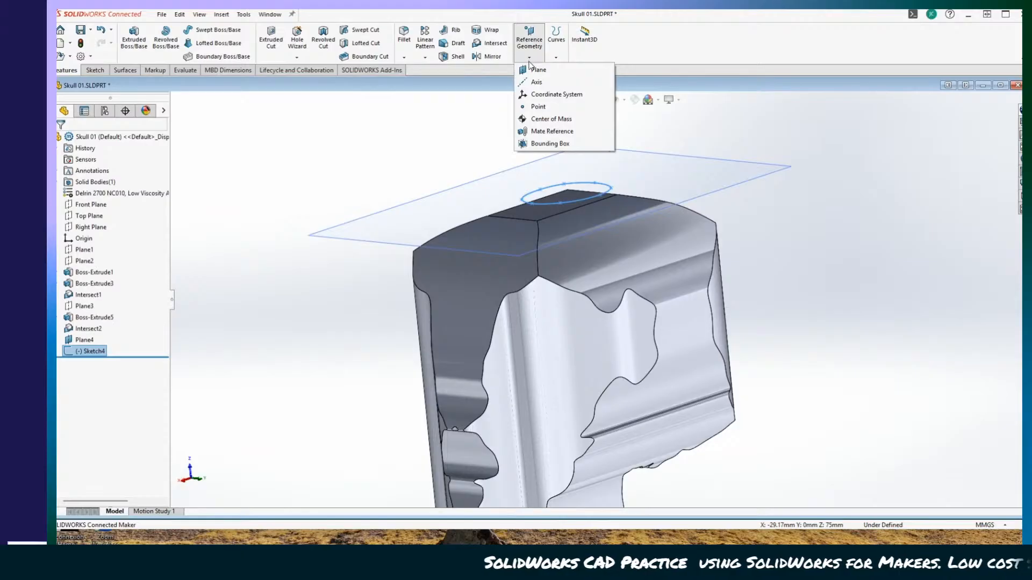
left_click(537, 69)
left_click(698, 172)
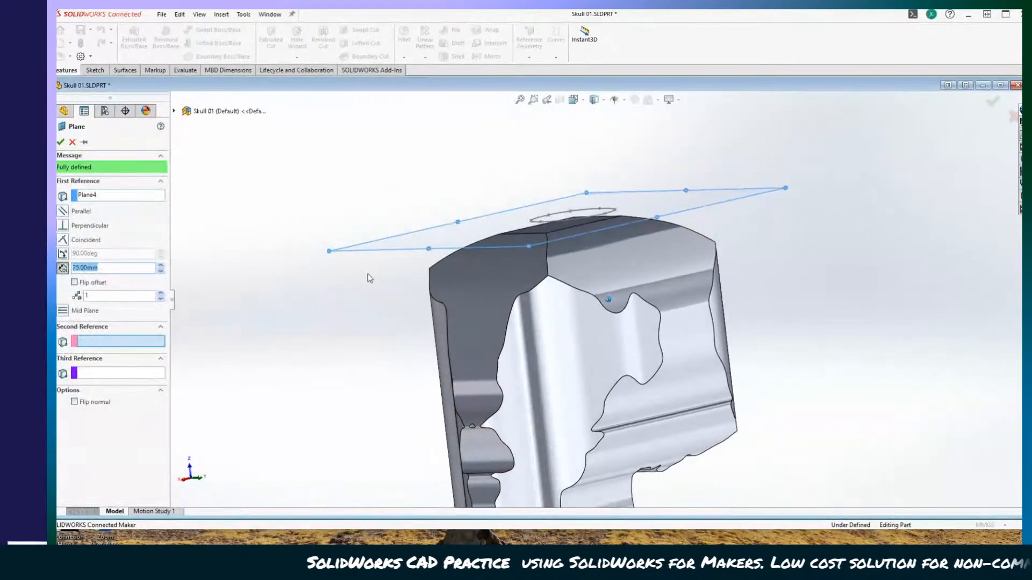
Step: Try reducing the new plane's offset distance from Plane4 to 5 mm
left_click(161, 272)
left_click(161, 272)
left_click(161, 271)
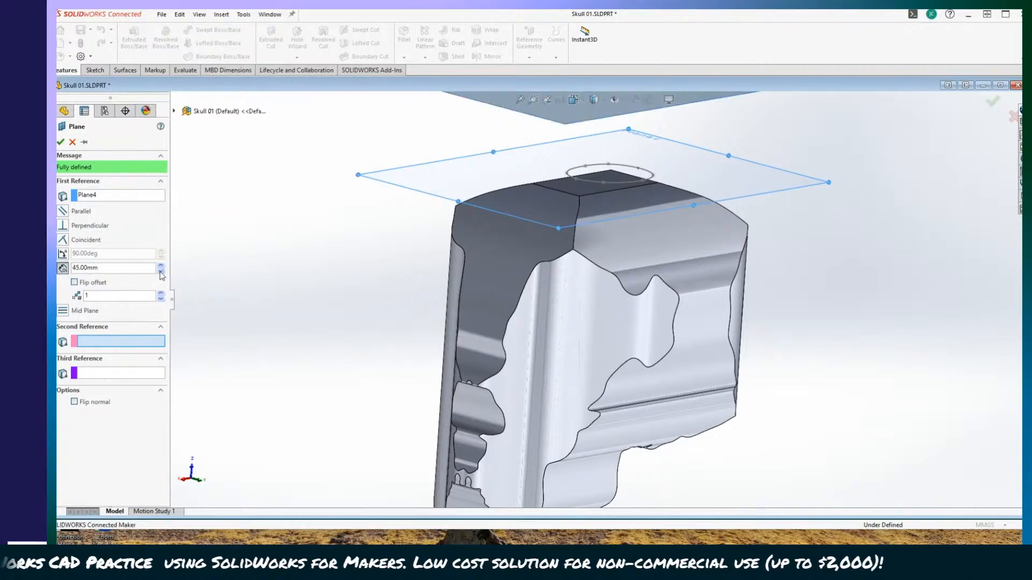
left_click(161, 267)
left_click(161, 267)
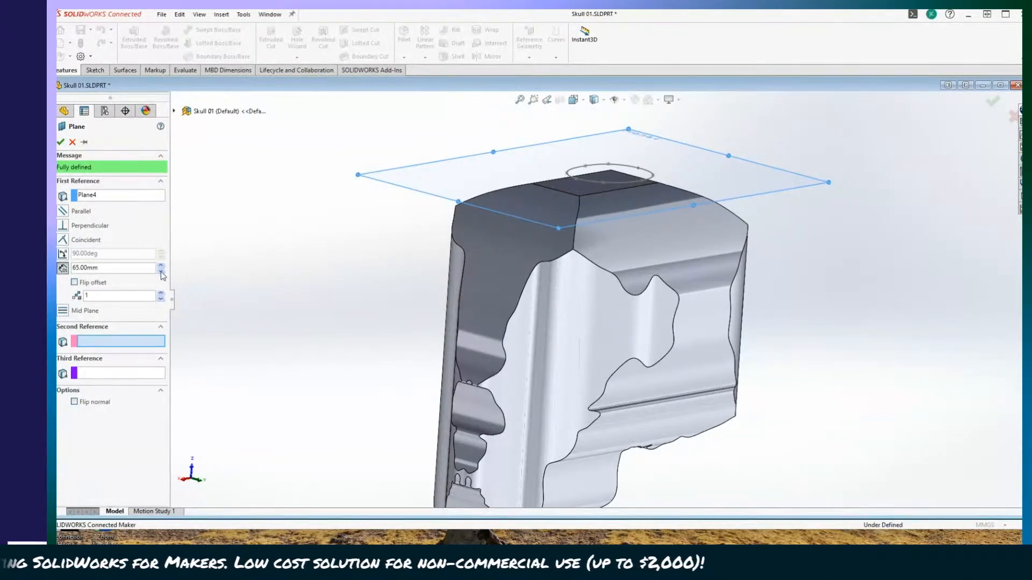
left_click(161, 271)
left_click(160, 271)
left_click(160, 271)
left_click(160, 271)
left_click(161, 271)
left_click(161, 271)
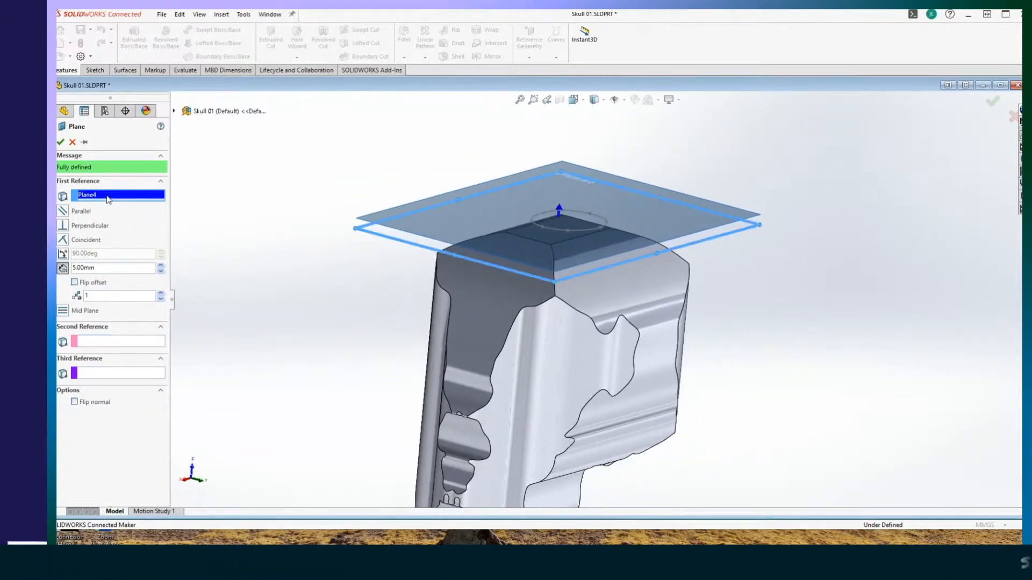
Step: Replace the new plane's first reference with the Top Plane, set the offset to 65 mm and create it
left_click(174, 112)
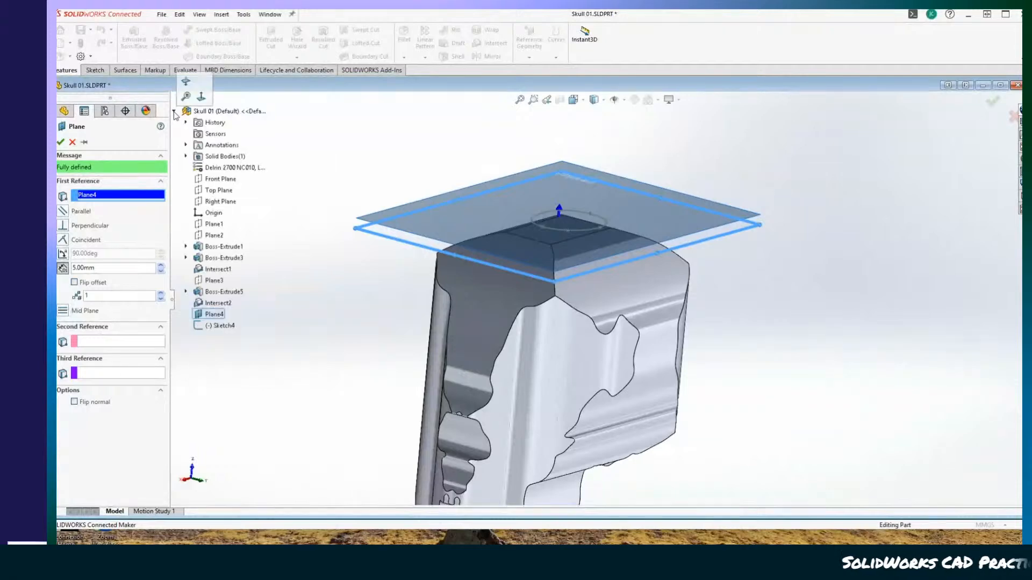
left_click(225, 193)
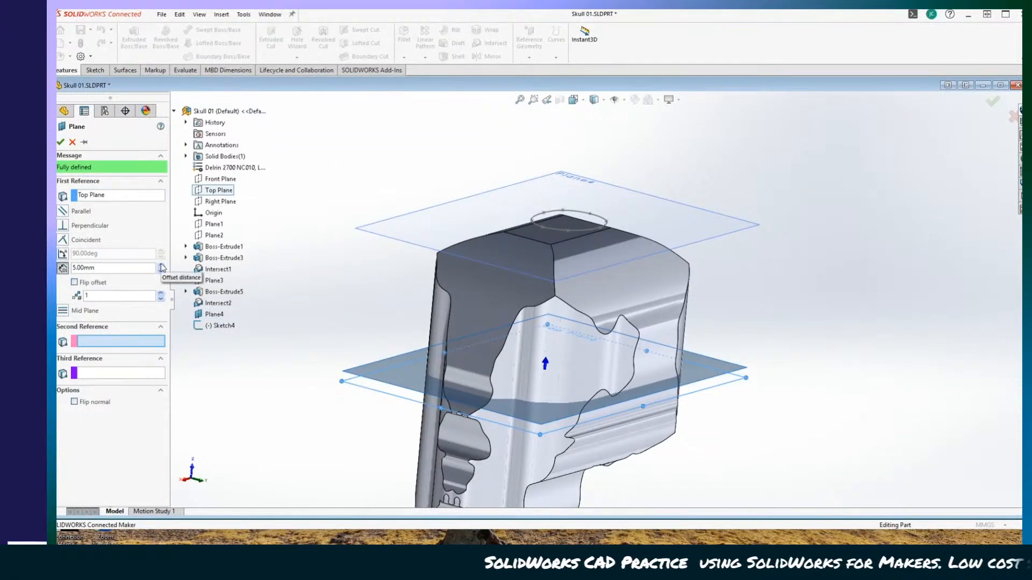
left_click(161, 265)
left_click(161, 266)
left_click(161, 265)
left_click(161, 266)
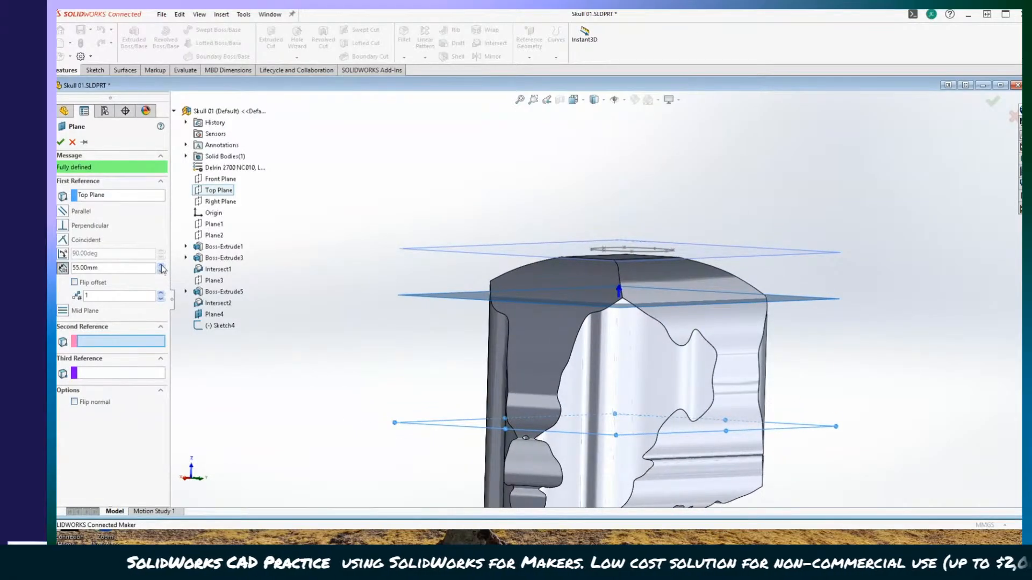
left_click(161, 265)
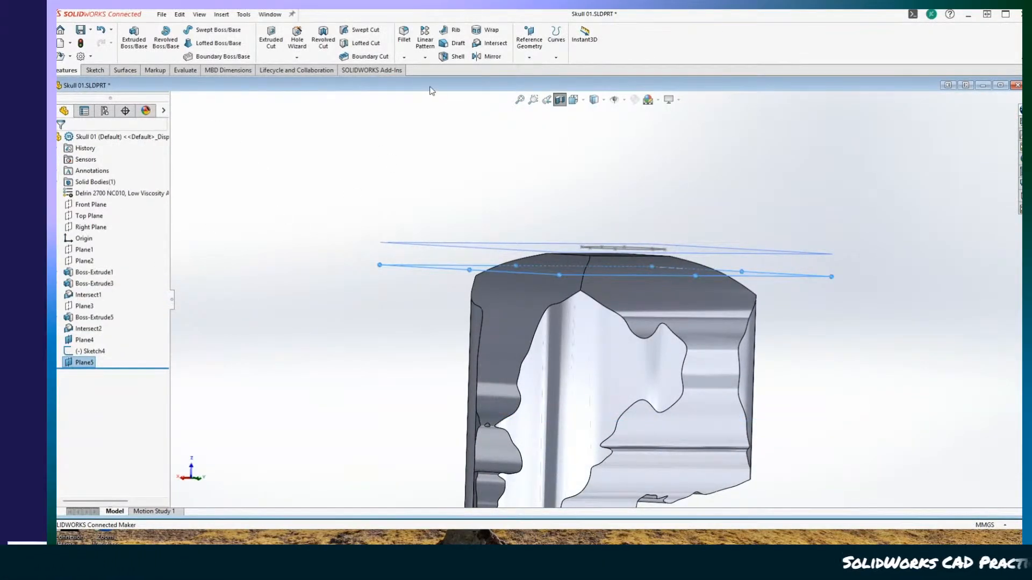
Step: Start another reference plane and expand the part's feature list for choosing its reference
left_click(528, 58)
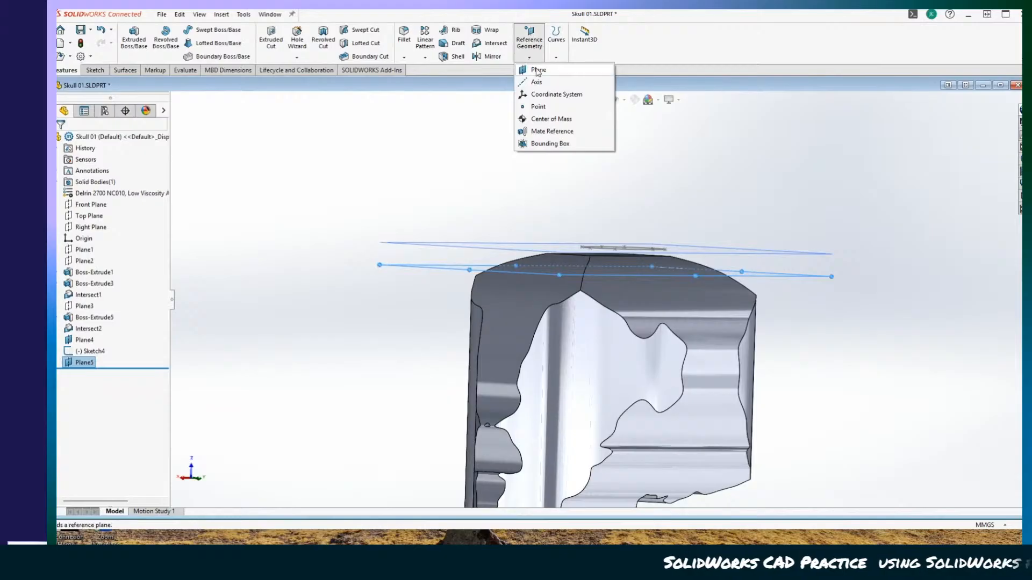
left_click(538, 70)
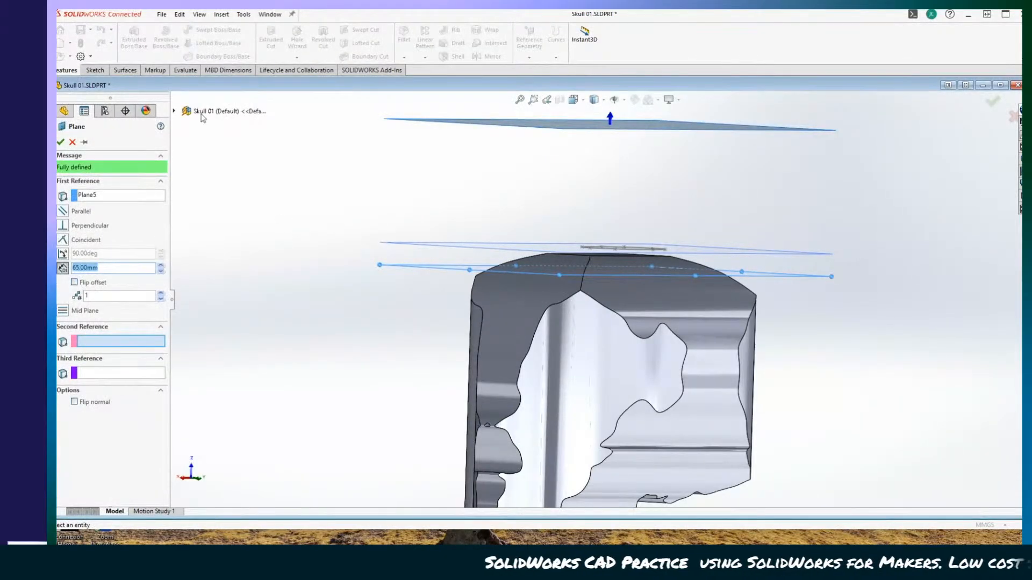
left_click(174, 112)
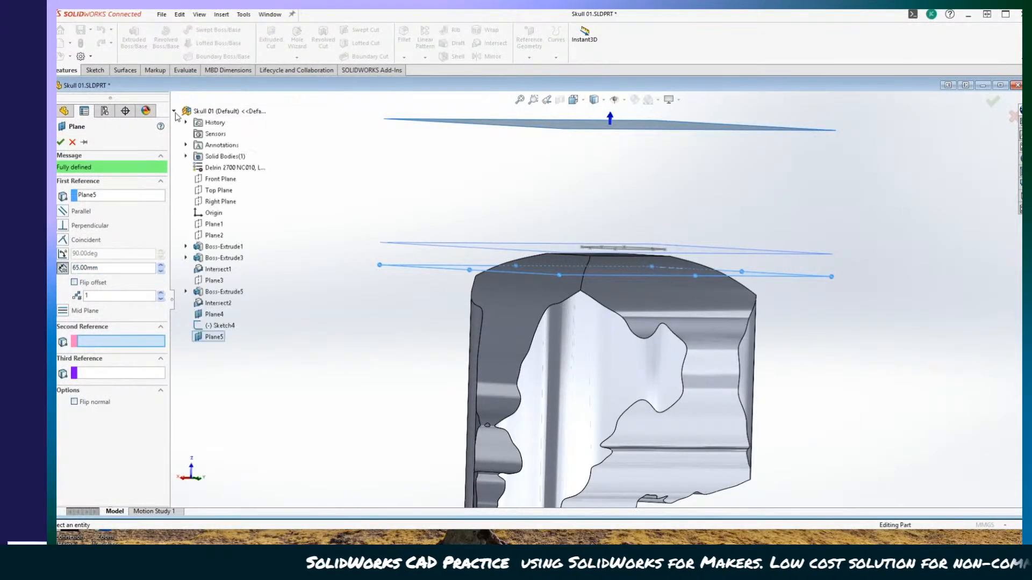
left_click(218, 191)
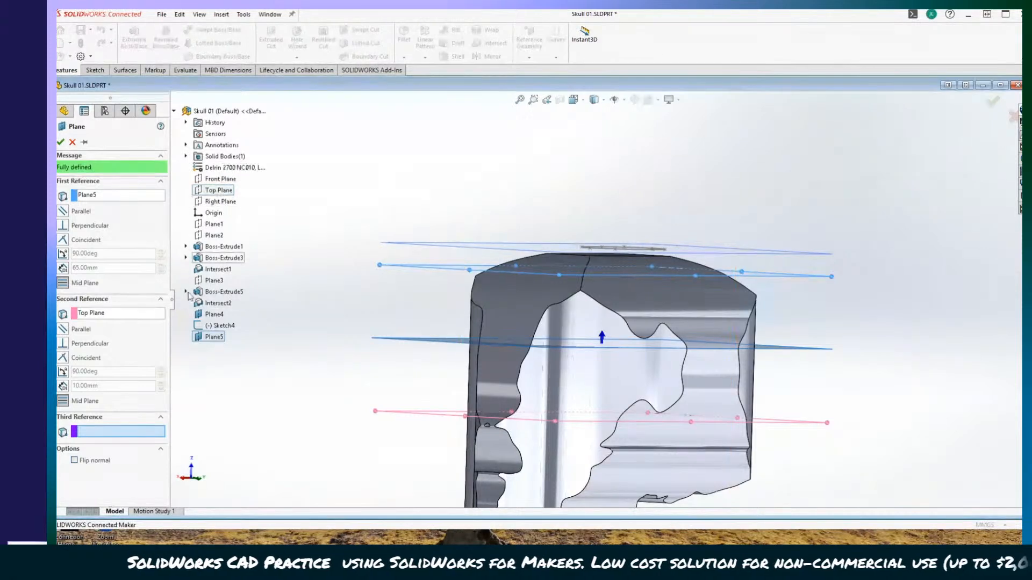
left_click(139, 315)
key("Delete")
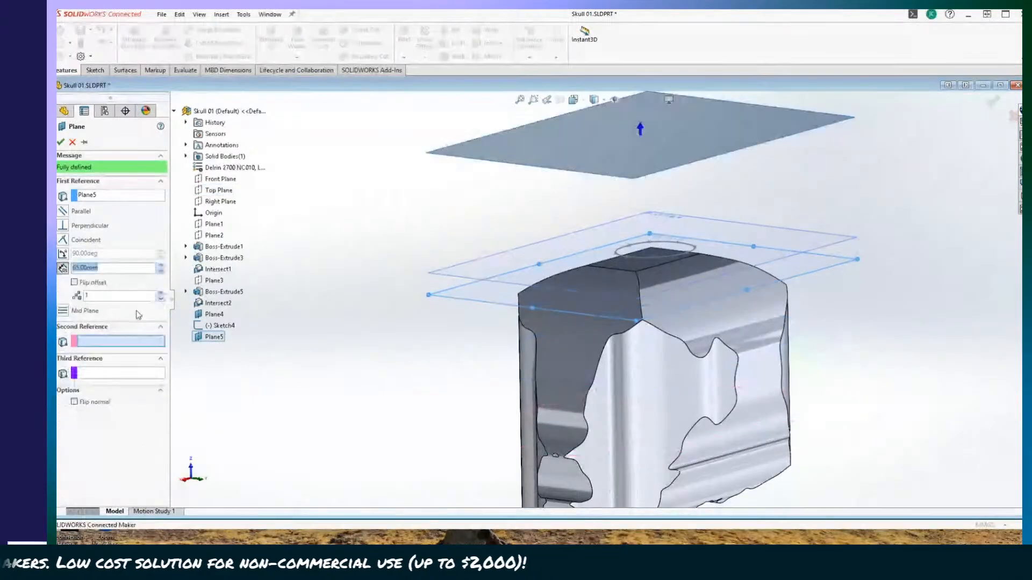
Step: Make the Top Plane the first reference, set the offset to 55 mm and create the plane
left_click(101, 195)
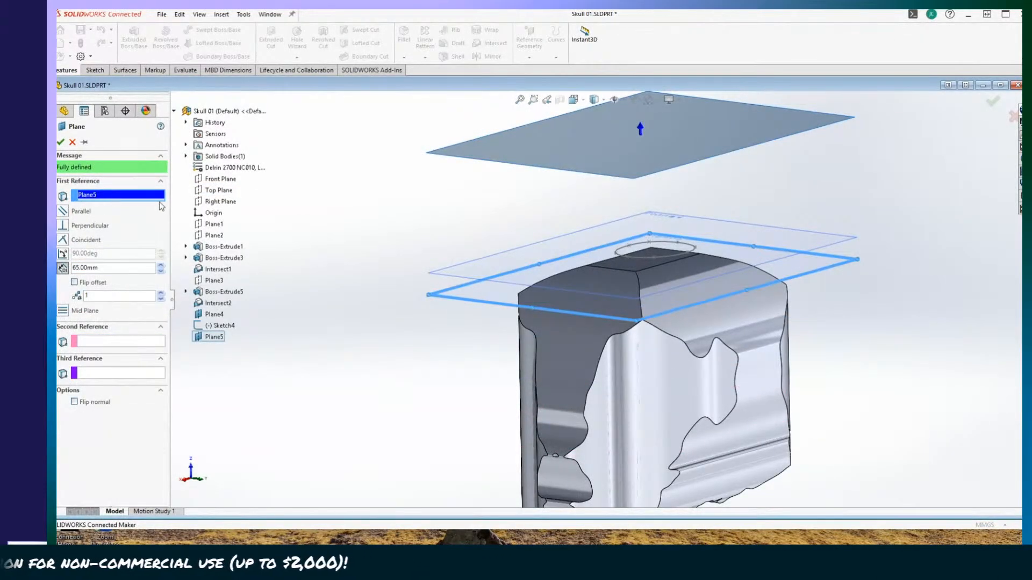
left_click(203, 190)
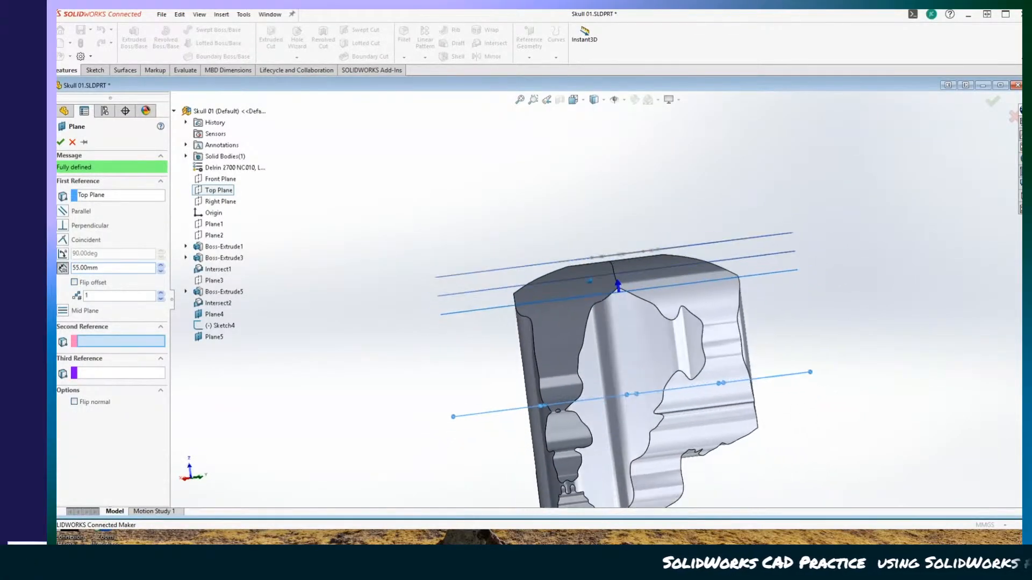
left_click(61, 142)
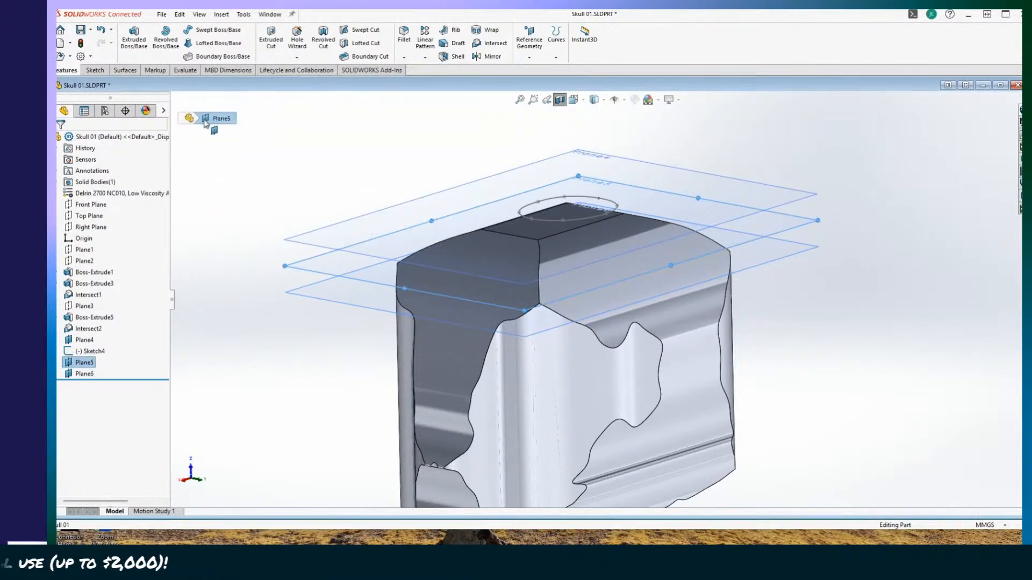
left_click(94, 71)
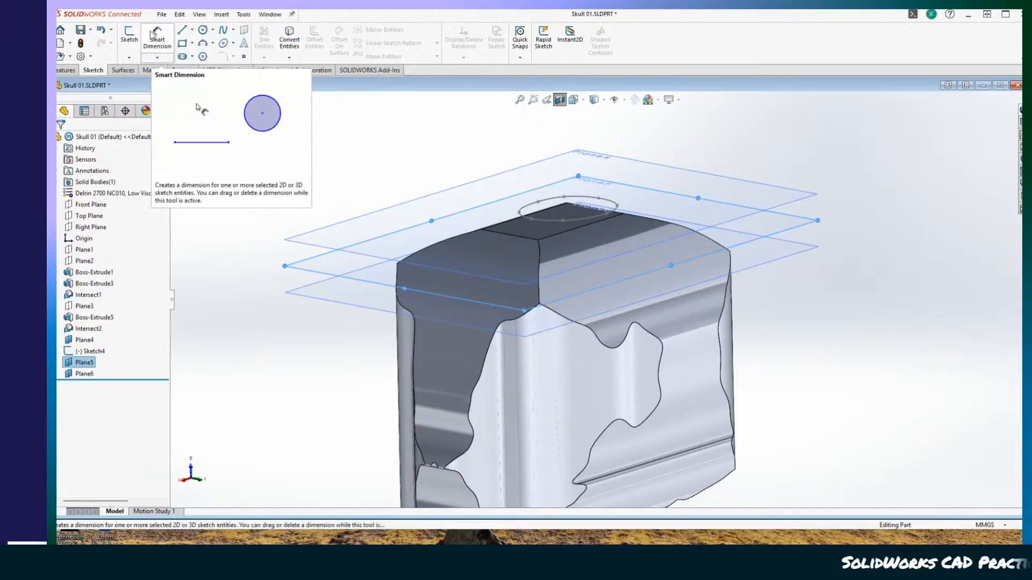
left_click(129, 37)
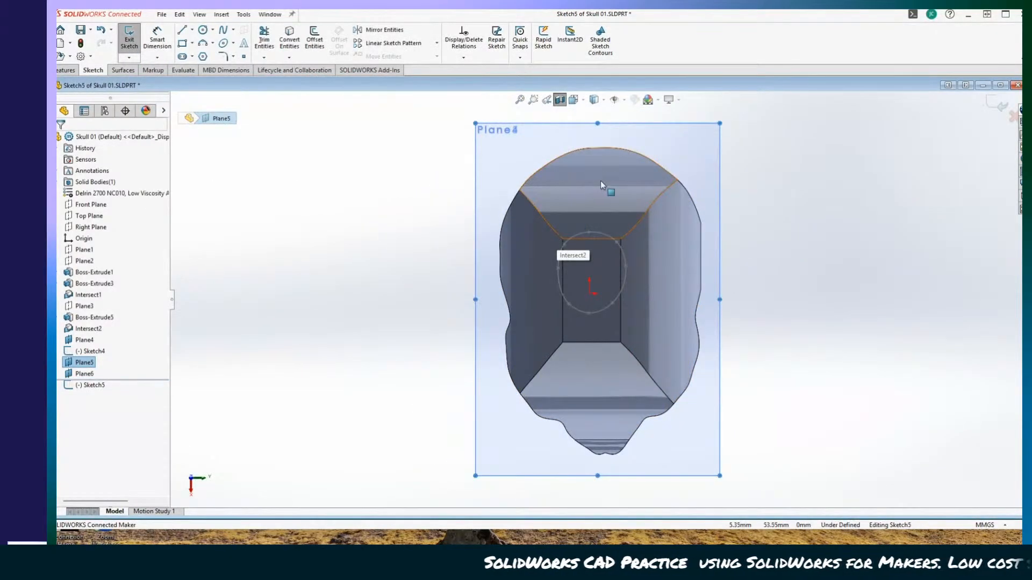
left_click(129, 36)
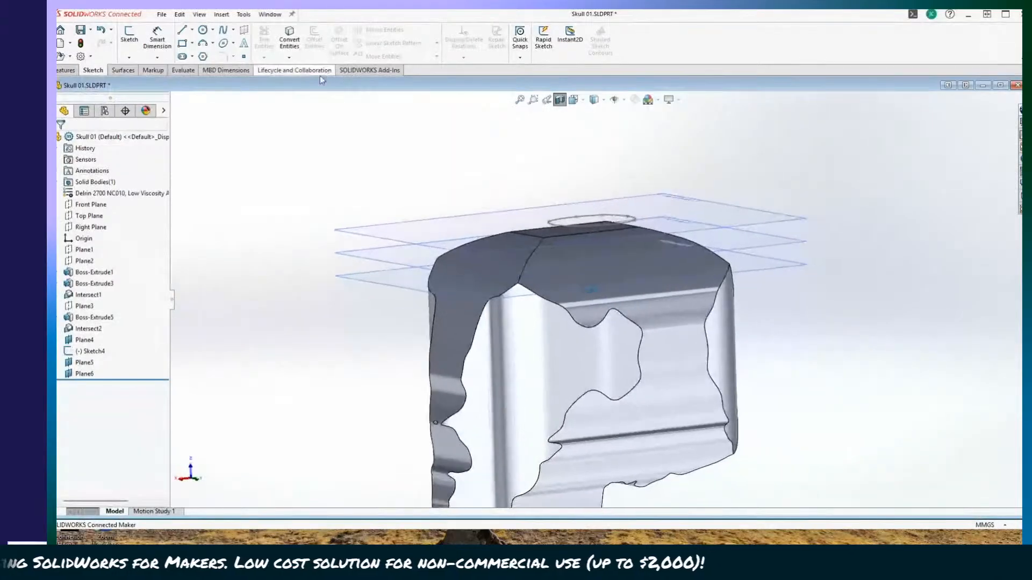
Step: Lower the planar section view of the skull to a 65 mm offset from the Top Plane and apply it
left_click(560, 100)
middle_click_drag(556, 205, 576, 189)
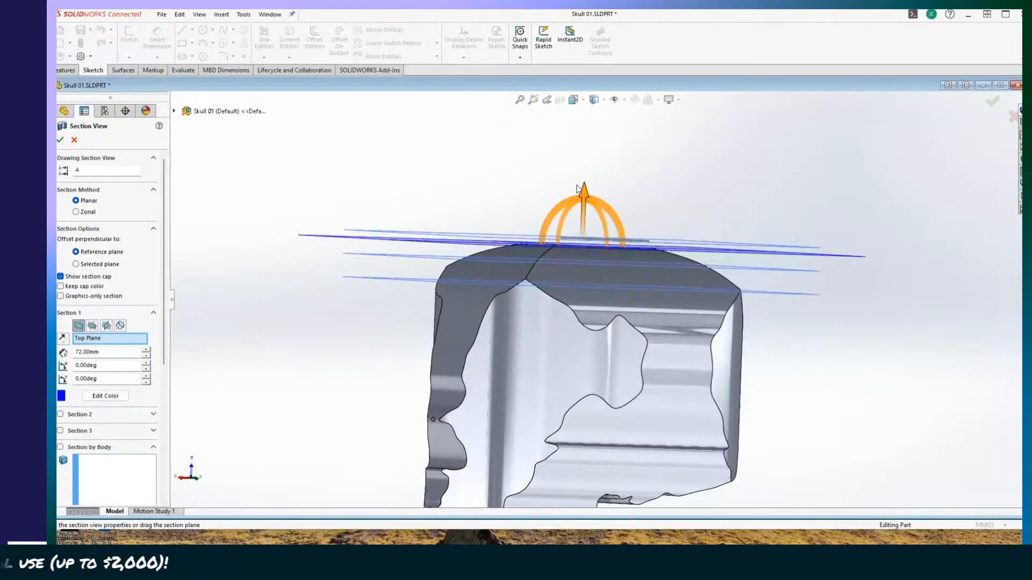
left_click_drag(586, 185, 585, 198)
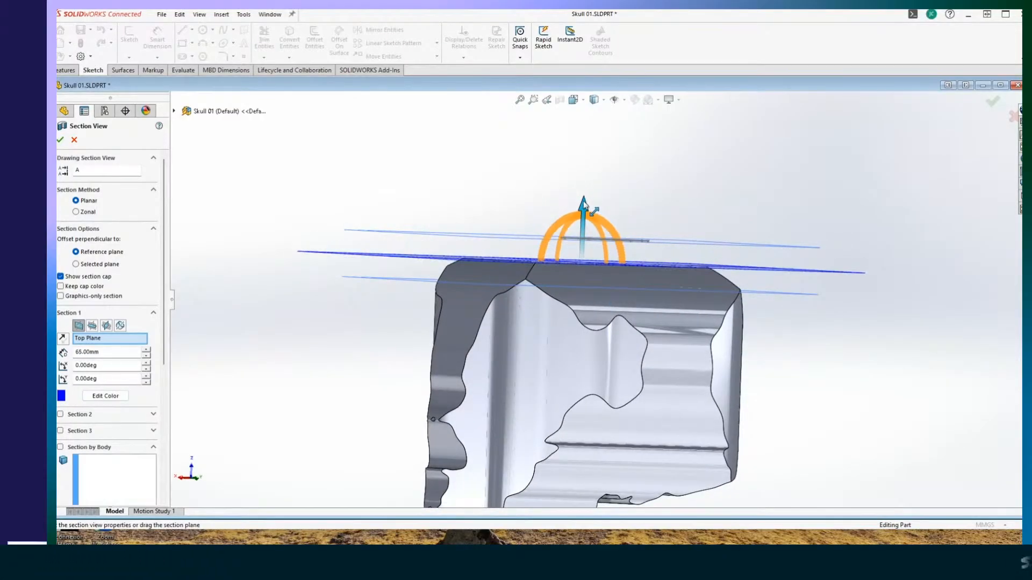
left_click(61, 141)
middle_click_drag(352, 145, 459, 164)
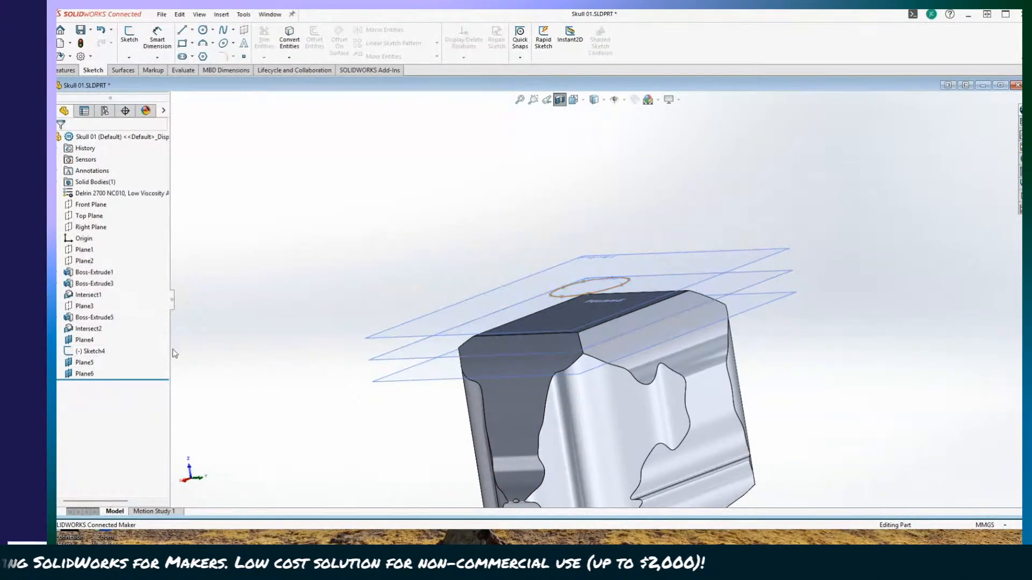
Step: On Plane5, sketch a closed oval spline about 61 mm wide and 87 mm long around the existing smaller oval, following the section cap
left_click(410, 355)
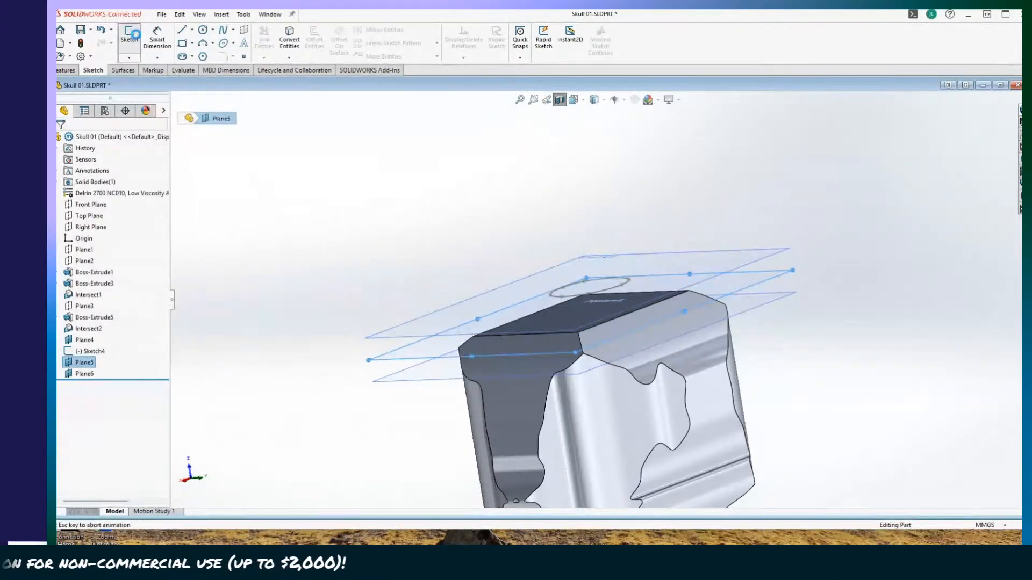
left_click(136, 38)
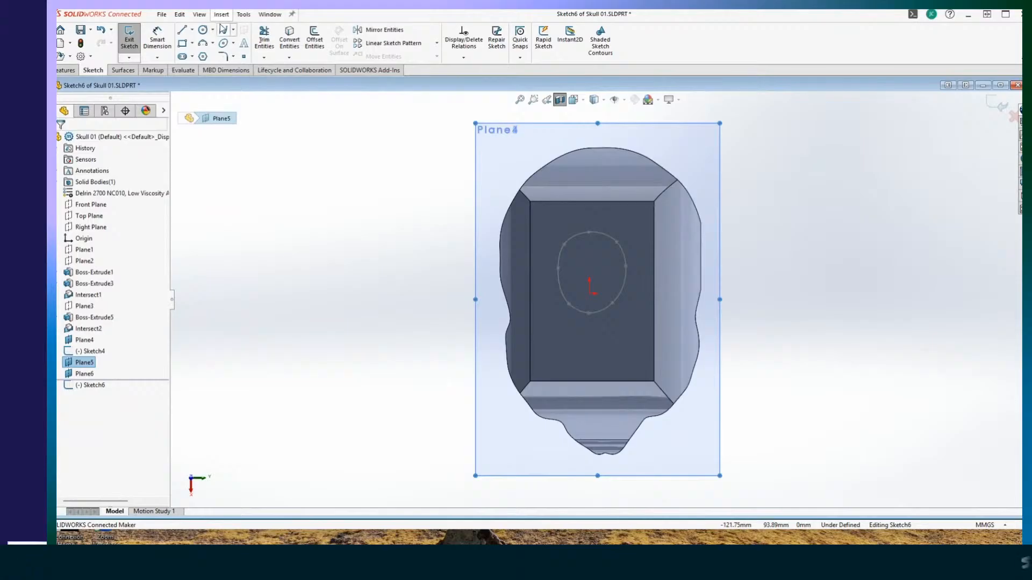
left_click(587, 204)
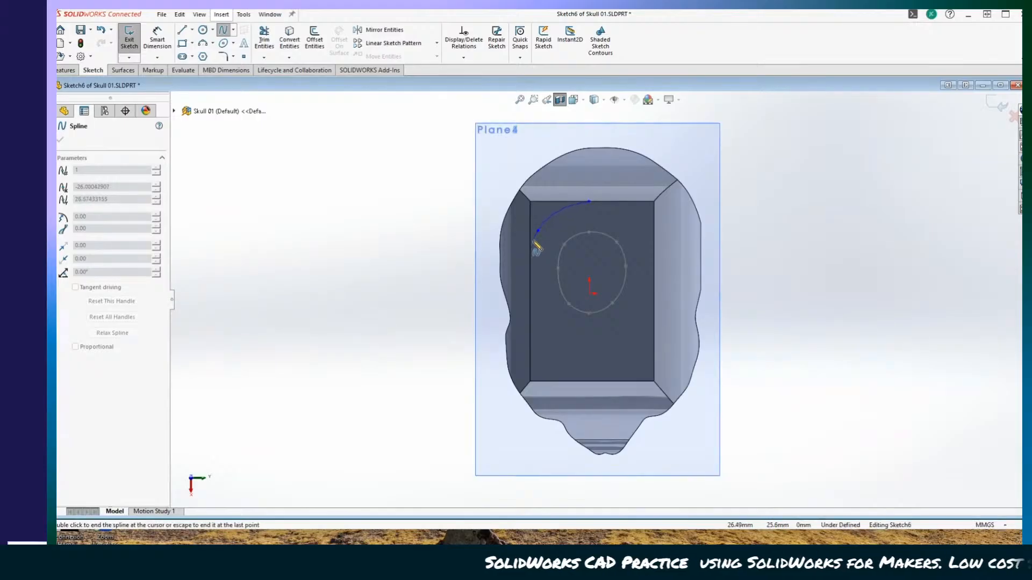
left_click(529, 294)
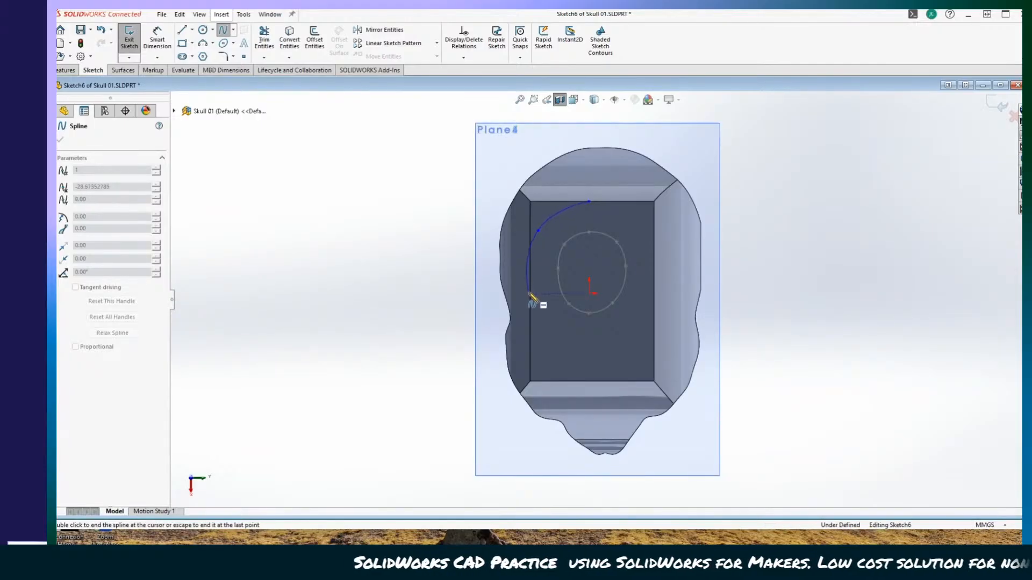
left_click(571, 380)
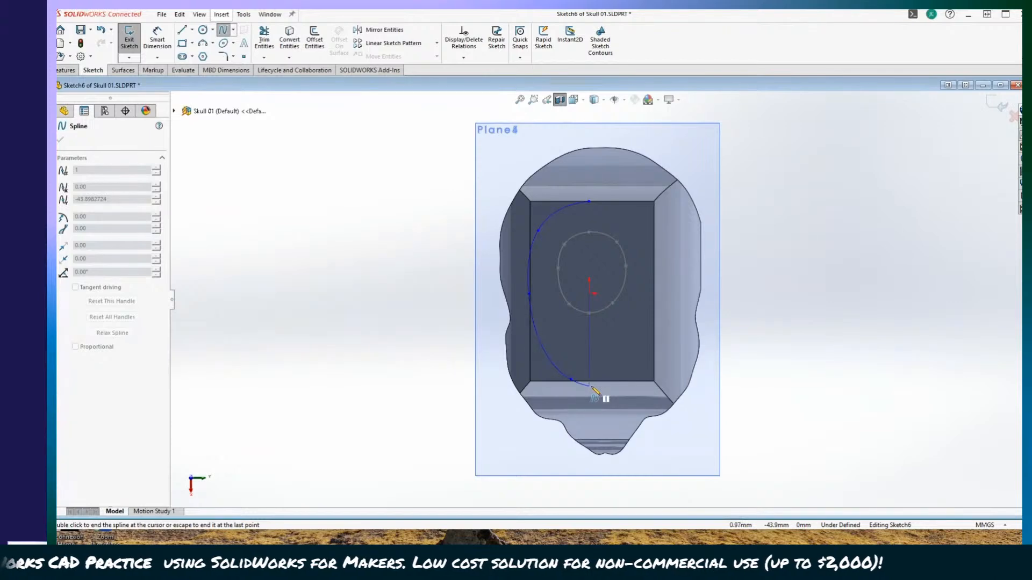
left_click(589, 385)
left_click(608, 379)
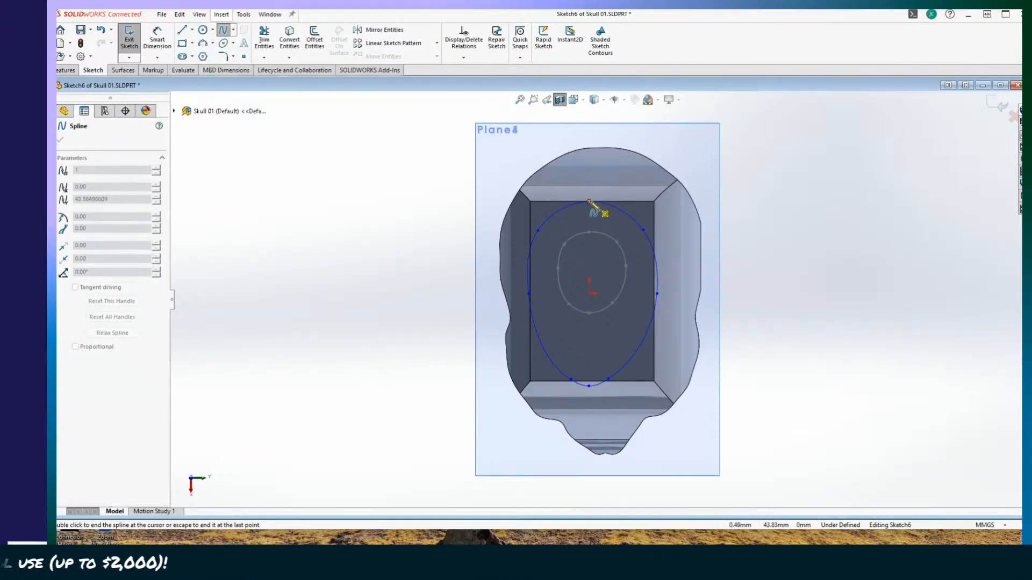
left_click(589, 201)
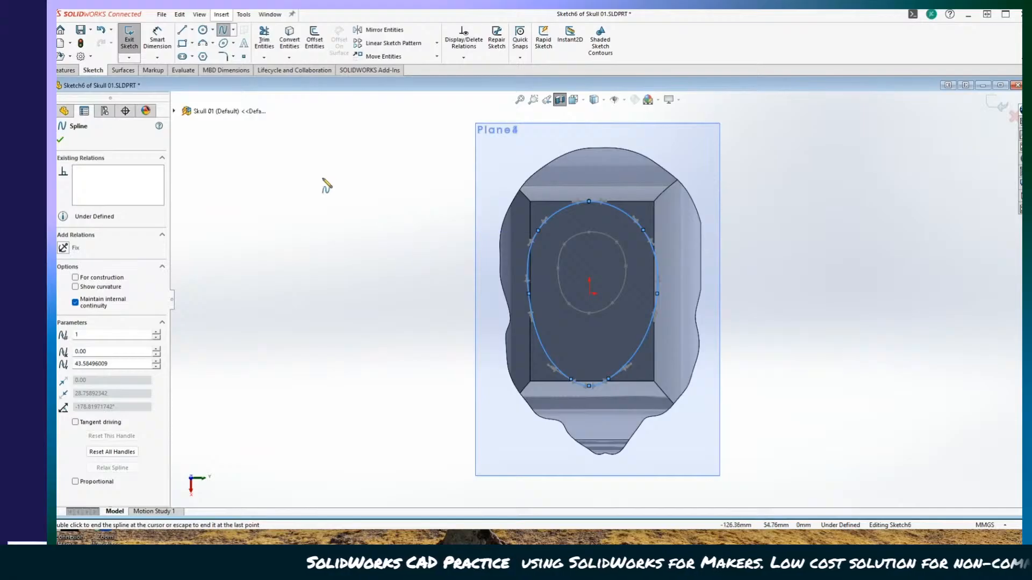
key("Escape")
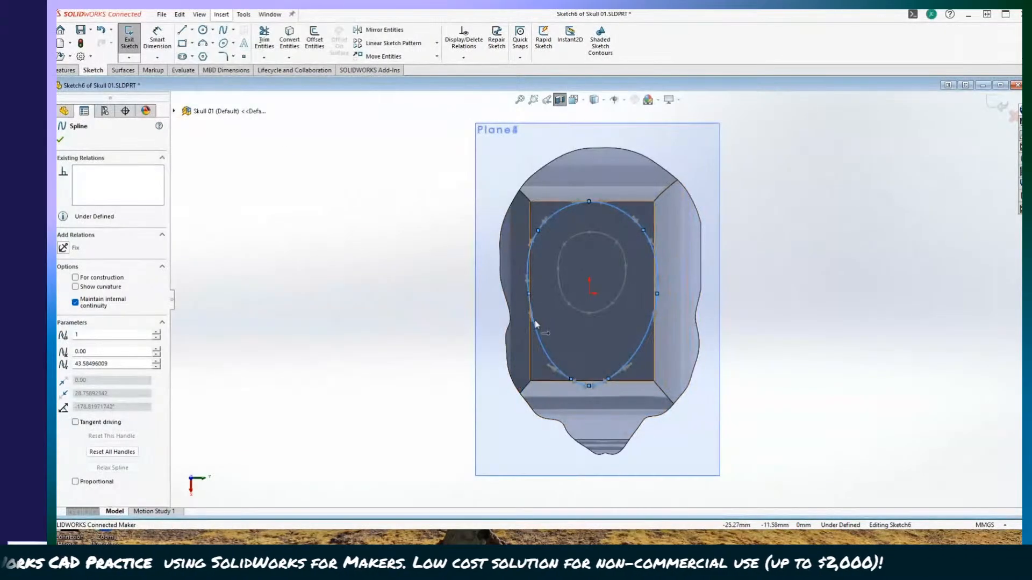
Step: Adjust the oval's side point to about 29.9 mm and its lower point to about 42.9 mm from the origin, and finish the sketch
left_click_drag(525, 295, 527, 294)
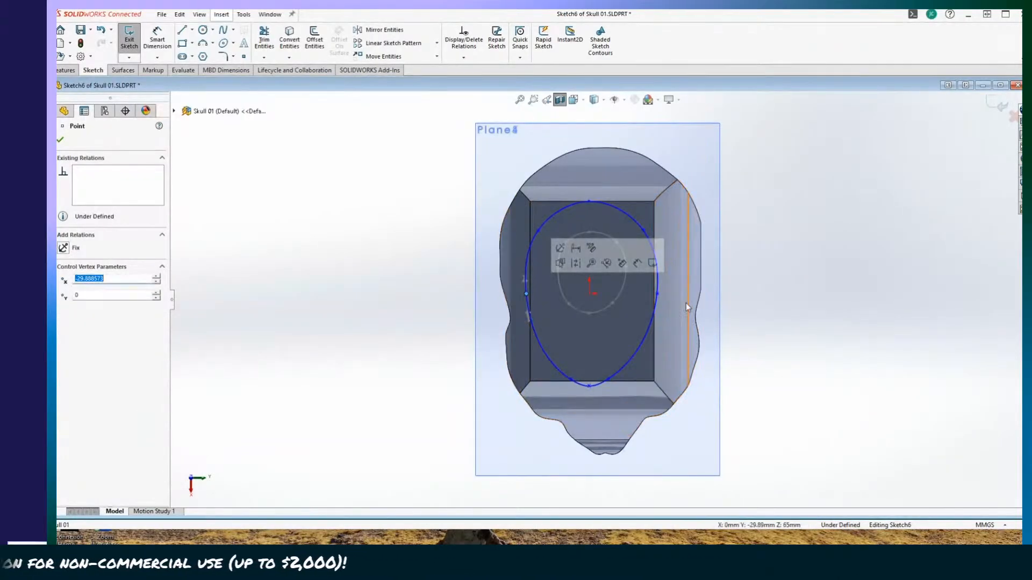
left_click(657, 294)
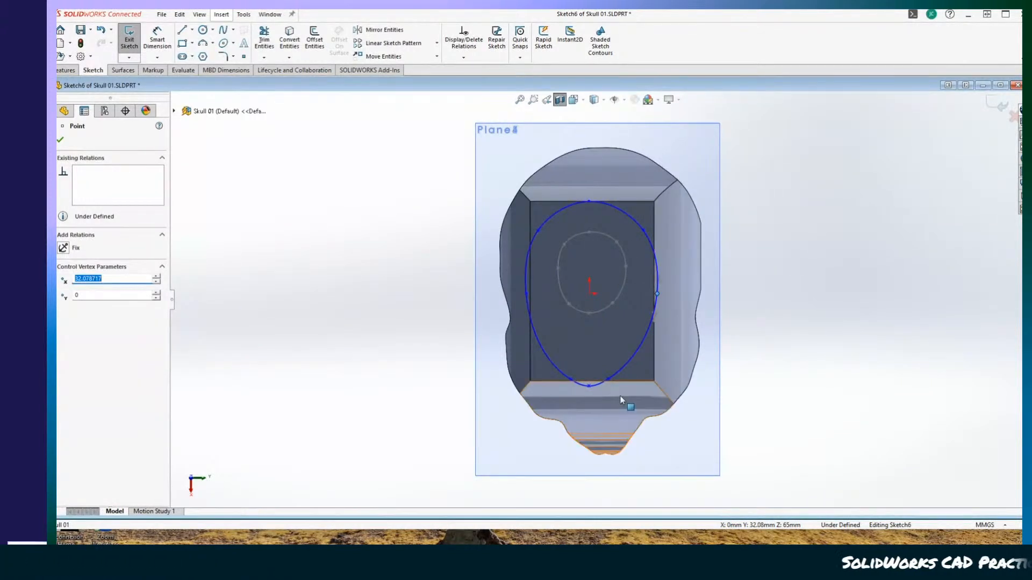
left_click_drag(587, 385, 589, 385)
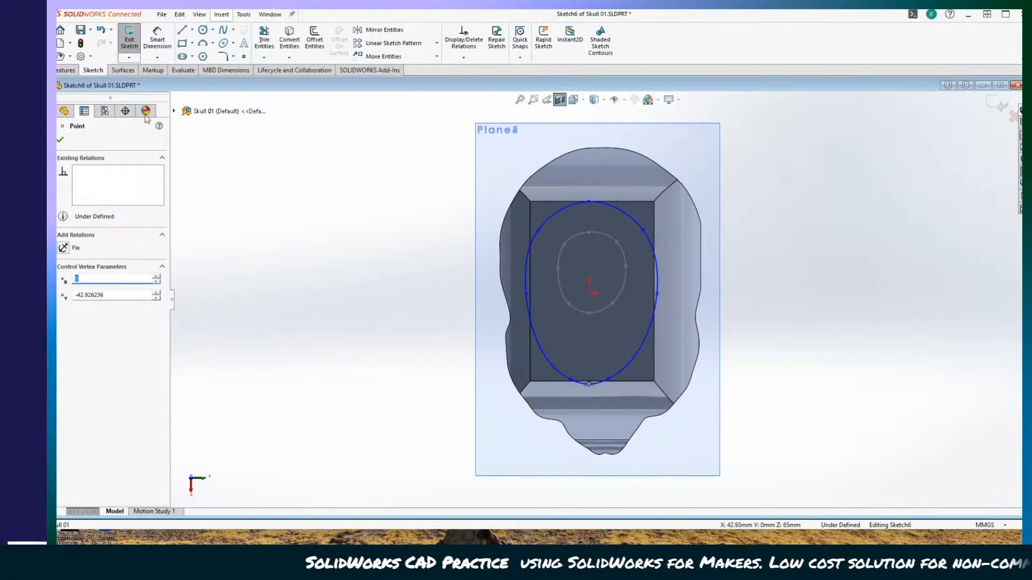
left_click(128, 38)
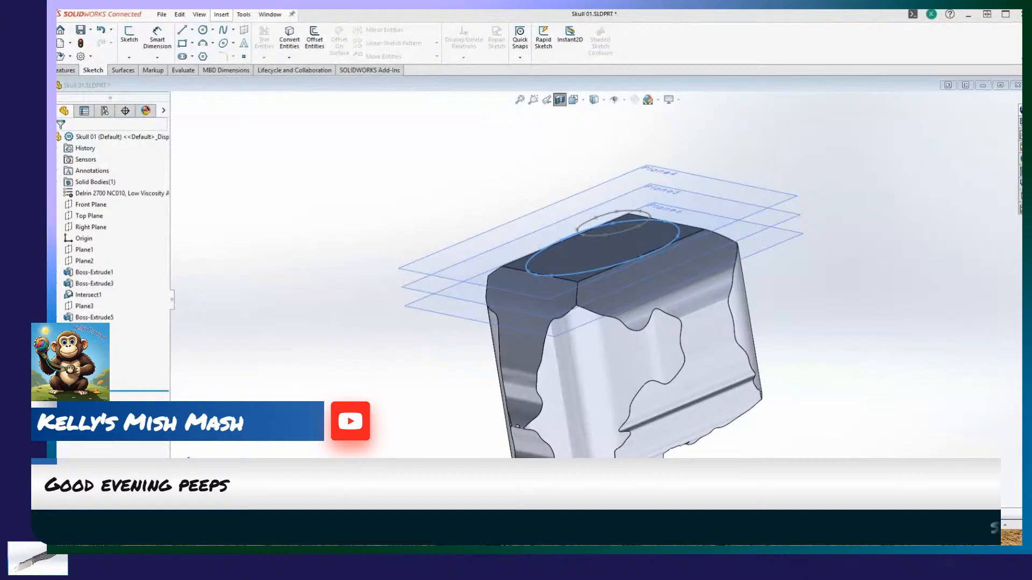
left_click(843, 310)
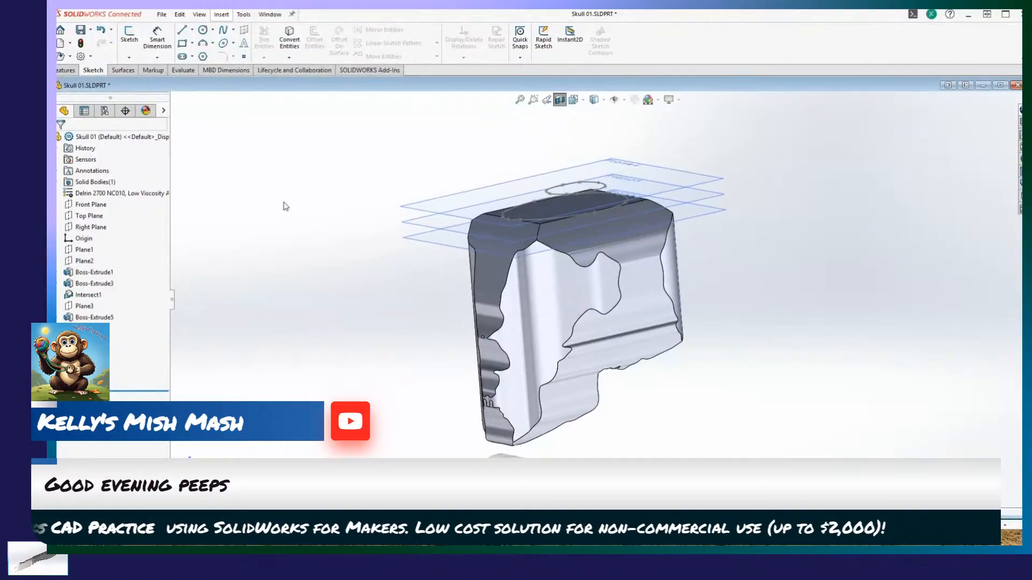
Step: Lower the planar section view to a 55 mm offset from the Top Plane and apply it
left_click(560, 100)
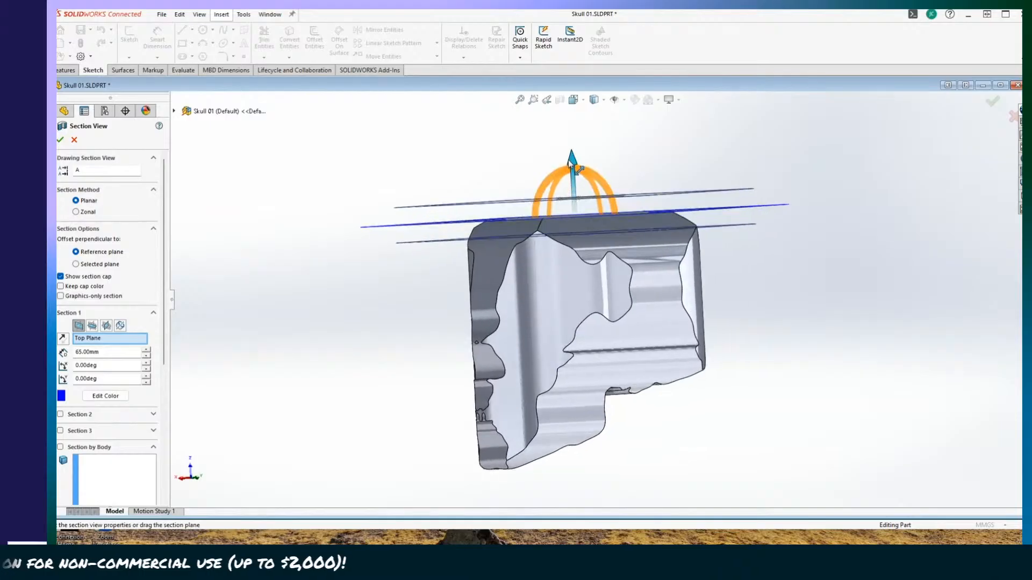
left_click_drag(572, 155, 571, 176)
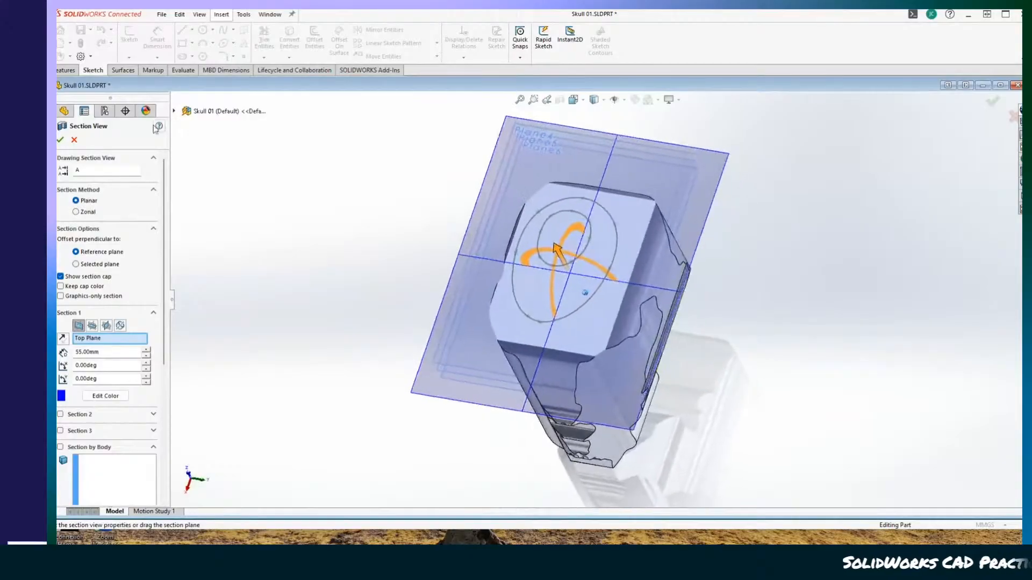
left_click(61, 141)
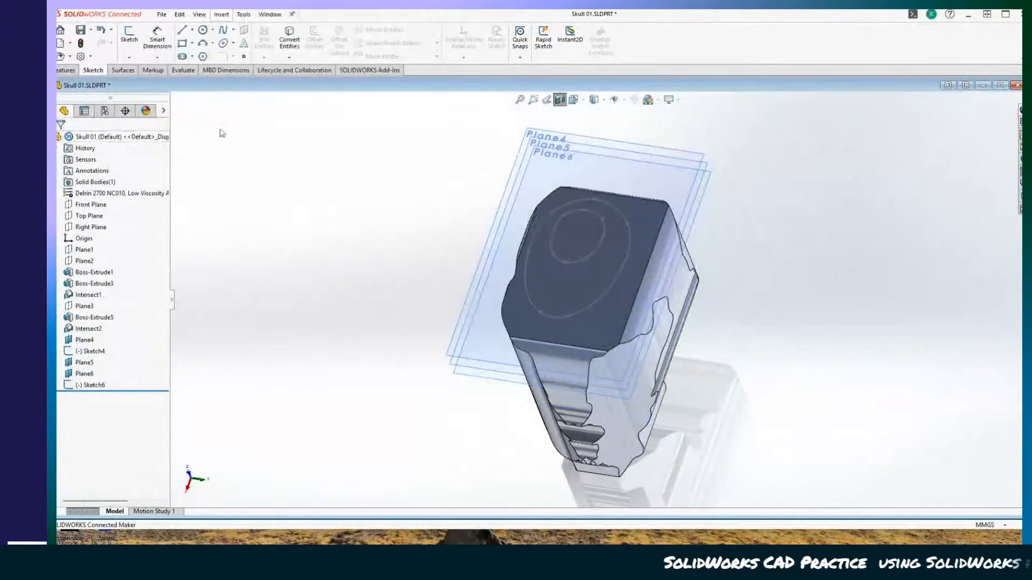
Step: On Plane6, sketch a larger closed oval spline around the two existing ovals, reaching the section cap's edges, and finish the sketch
left_click(502, 300)
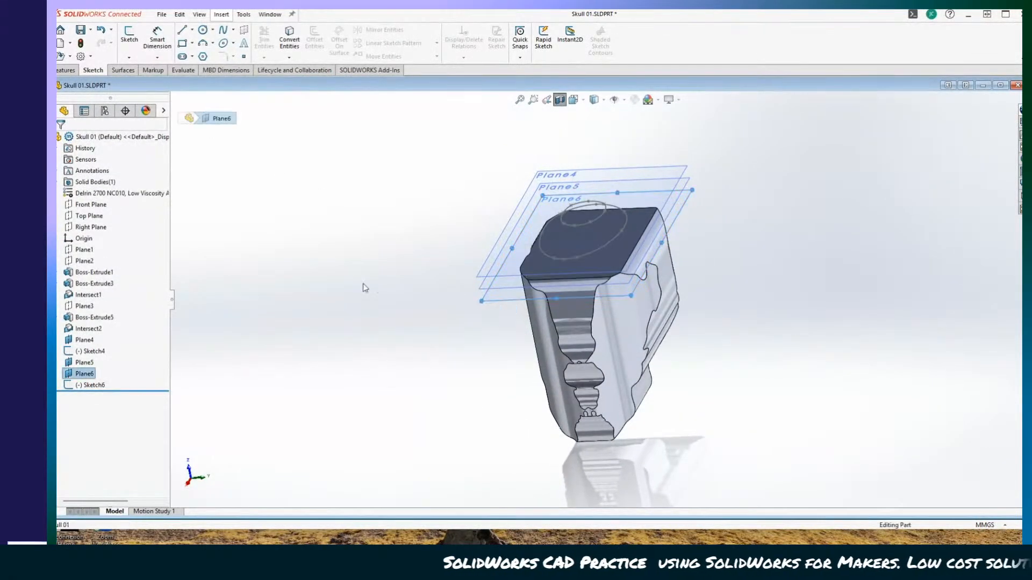
left_click(133, 35)
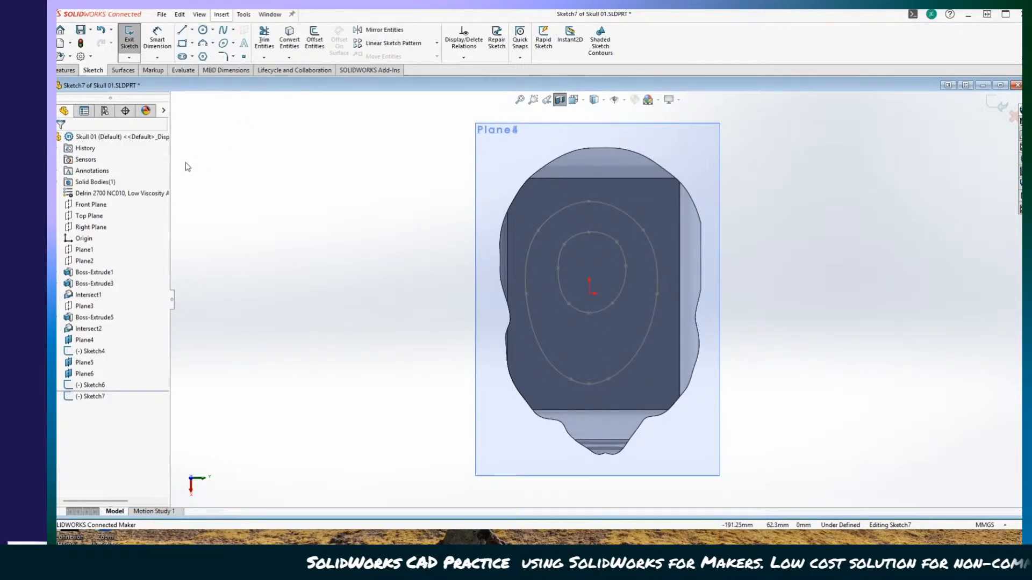
left_click(223, 30)
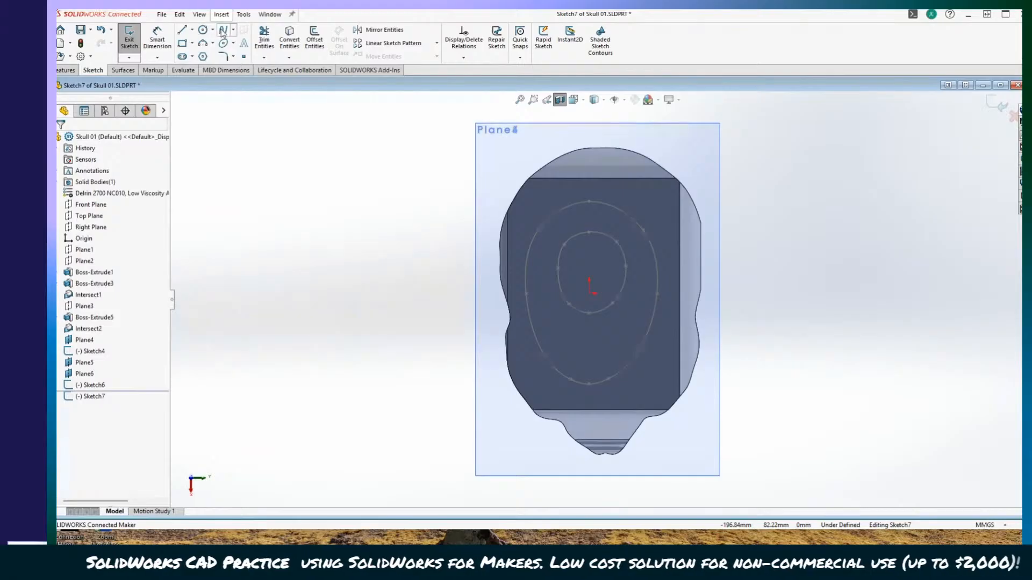
left_click(589, 177)
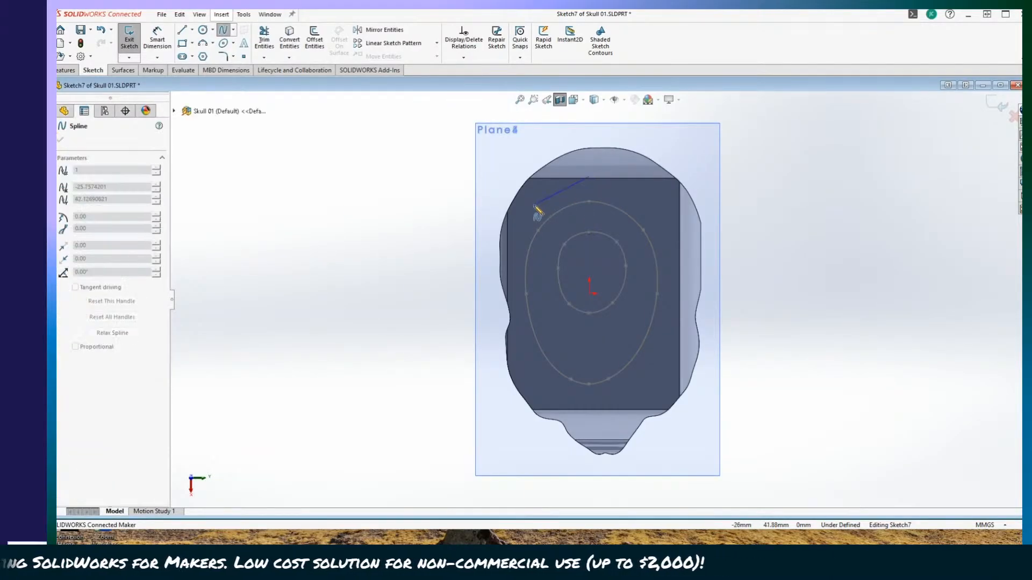
left_click(526, 212)
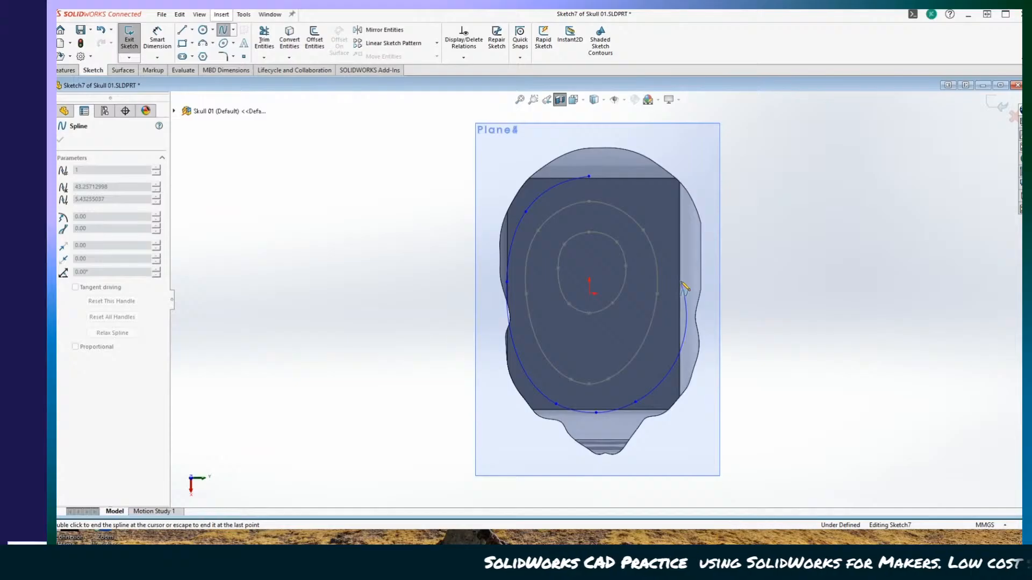
left_click(658, 207)
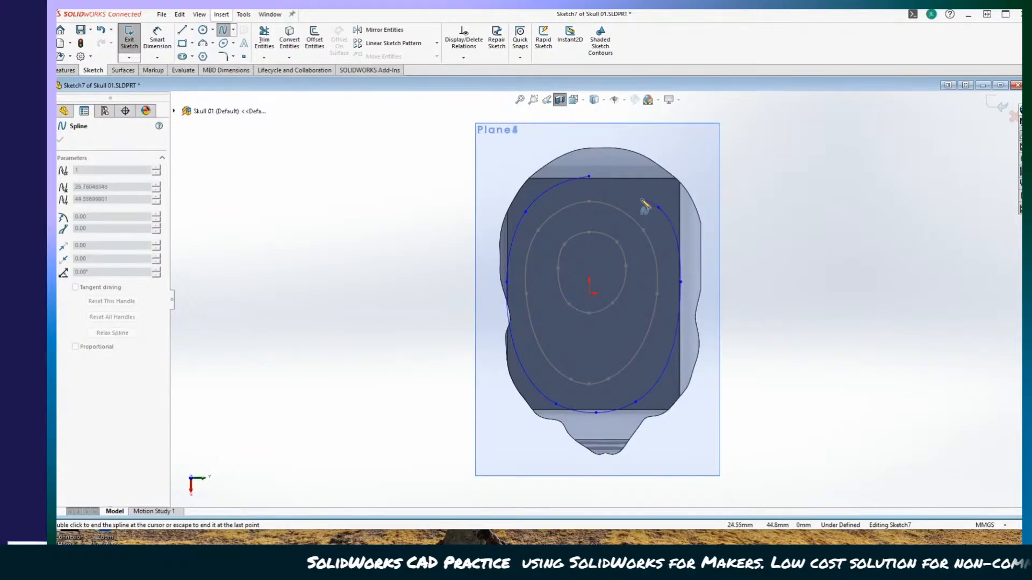
left_click(589, 177)
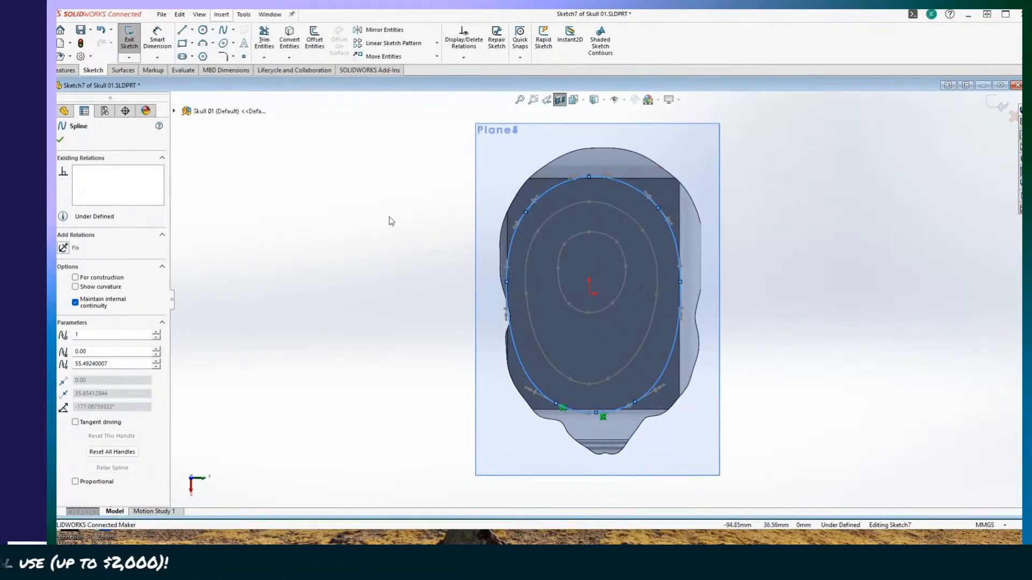
left_click(352, 210)
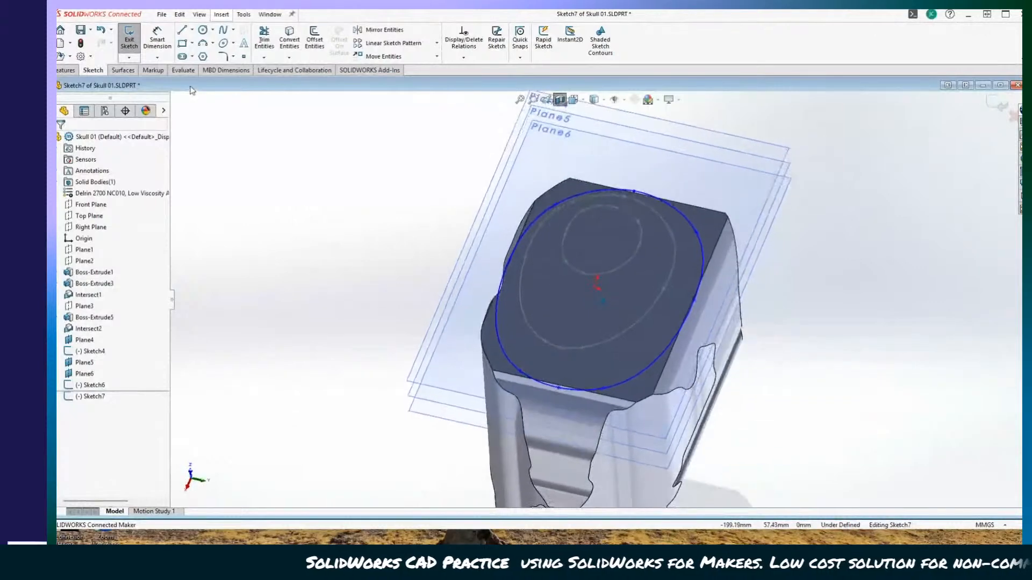
left_click(129, 42)
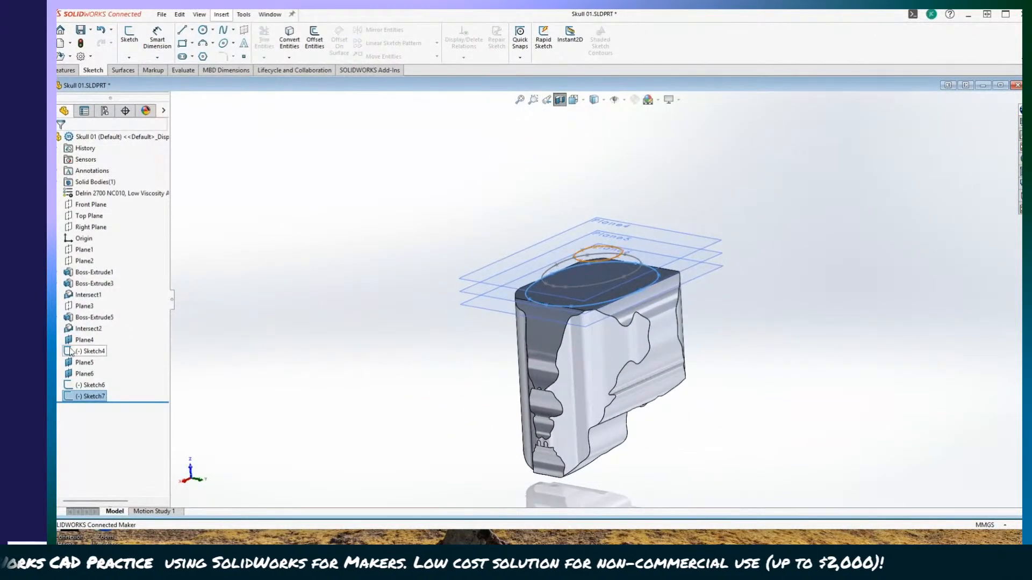
Step: Try hiding the Intersect2 solid body from the Solid Bodies folder and restore its visibility
left_click(92, 284)
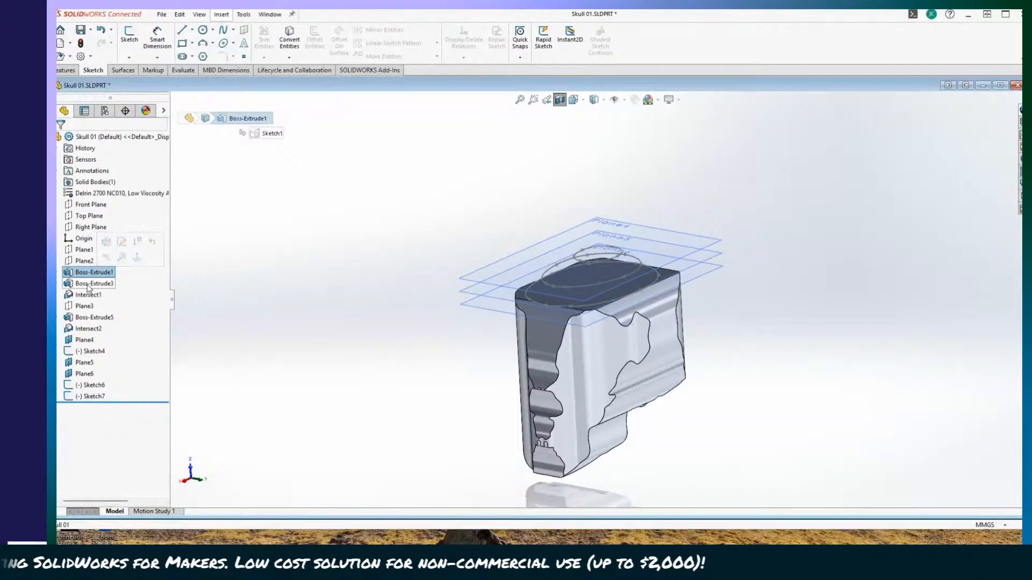
left_click(58, 273)
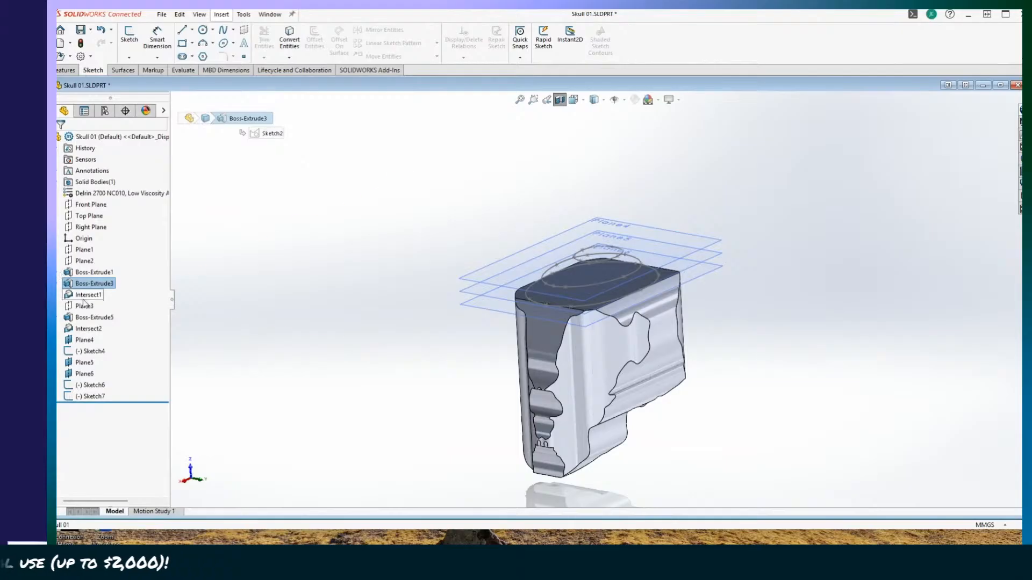
left_click(60, 182)
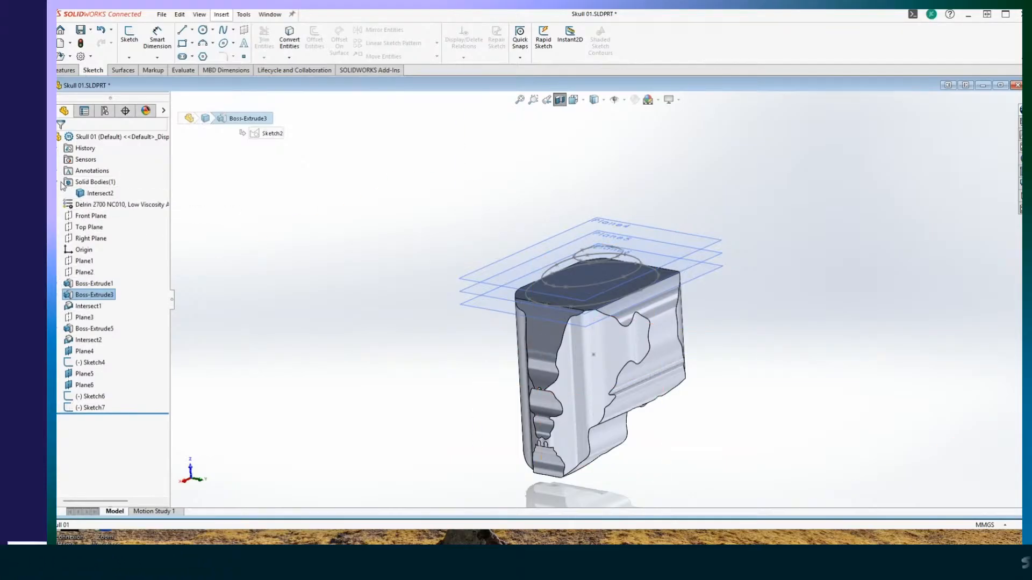
left_click(99, 194)
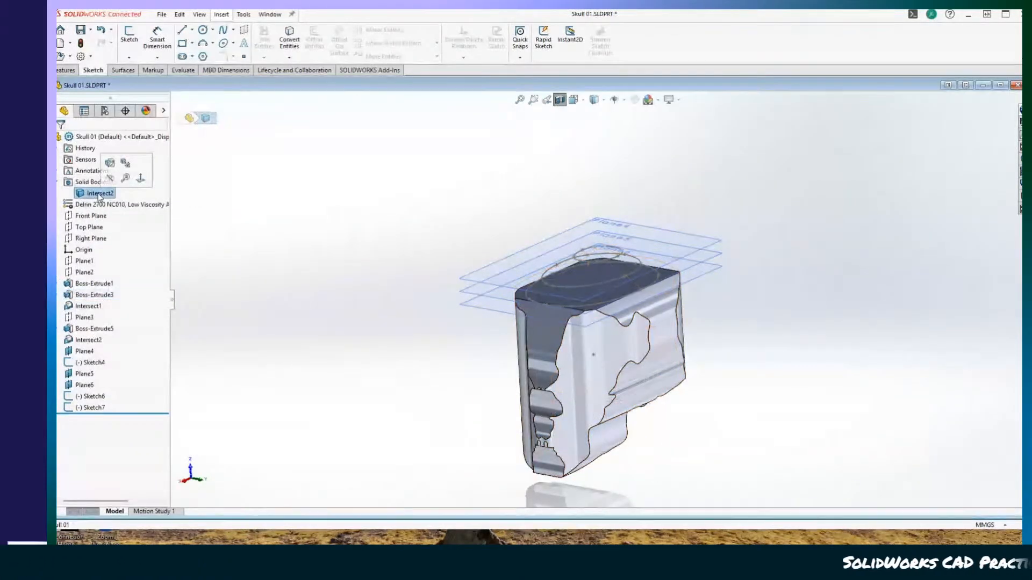
right_click(100, 195)
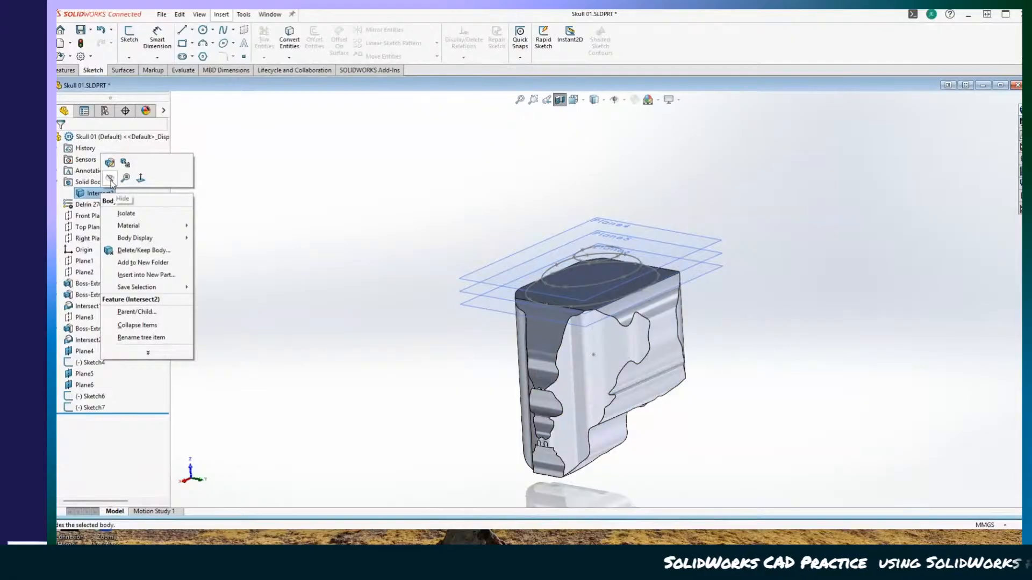
left_click(111, 179)
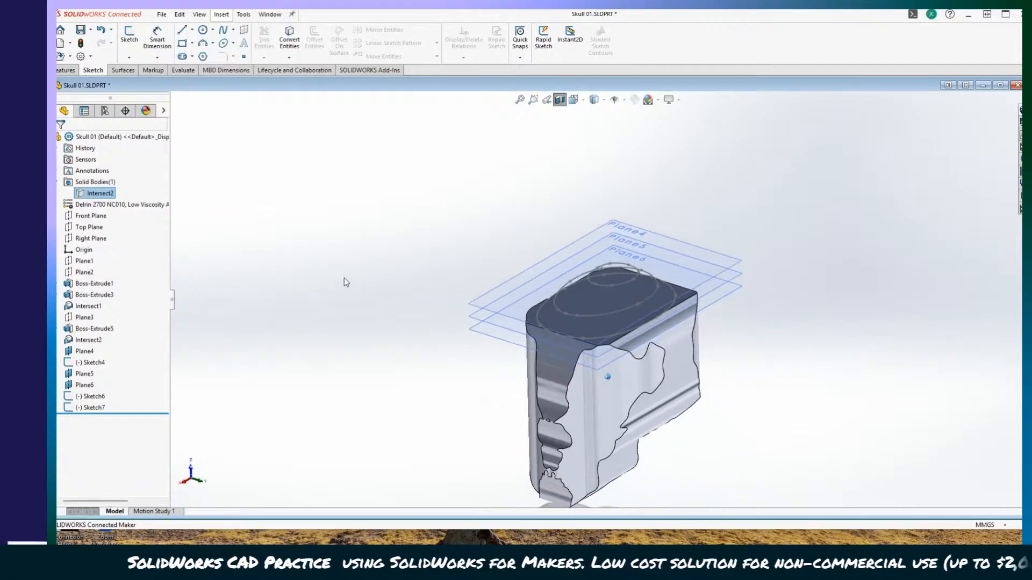
right_click(114, 192)
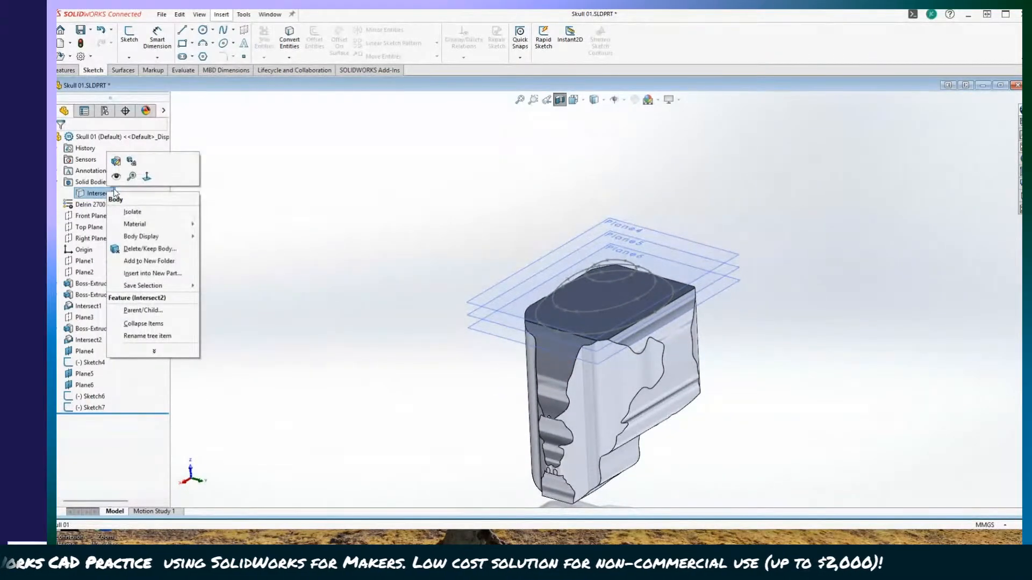
key("Escape")
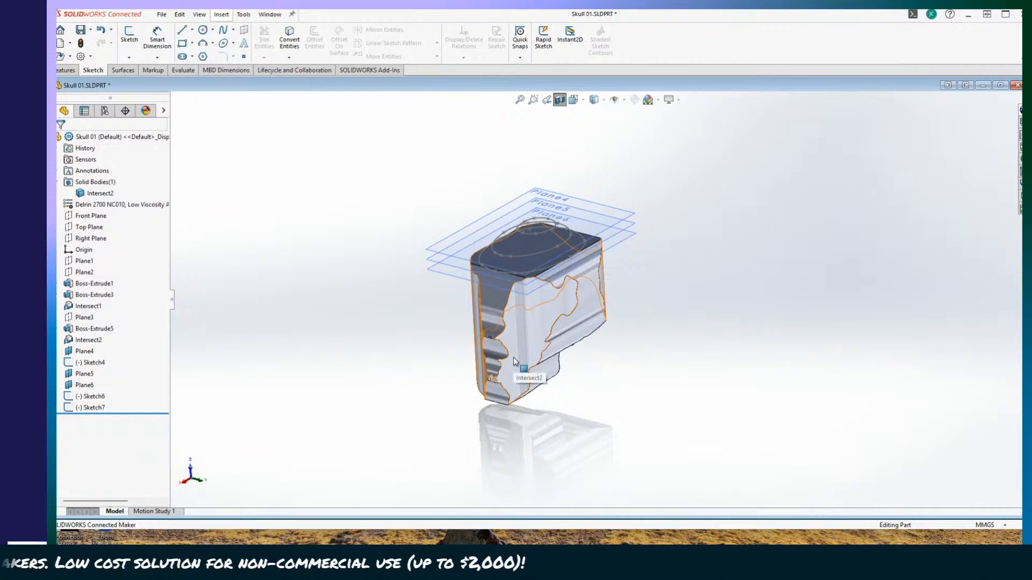
Step: Try to hide the Intersect2 body directly on the model and undo the hiding
right_click(514, 361)
left_click(538, 289)
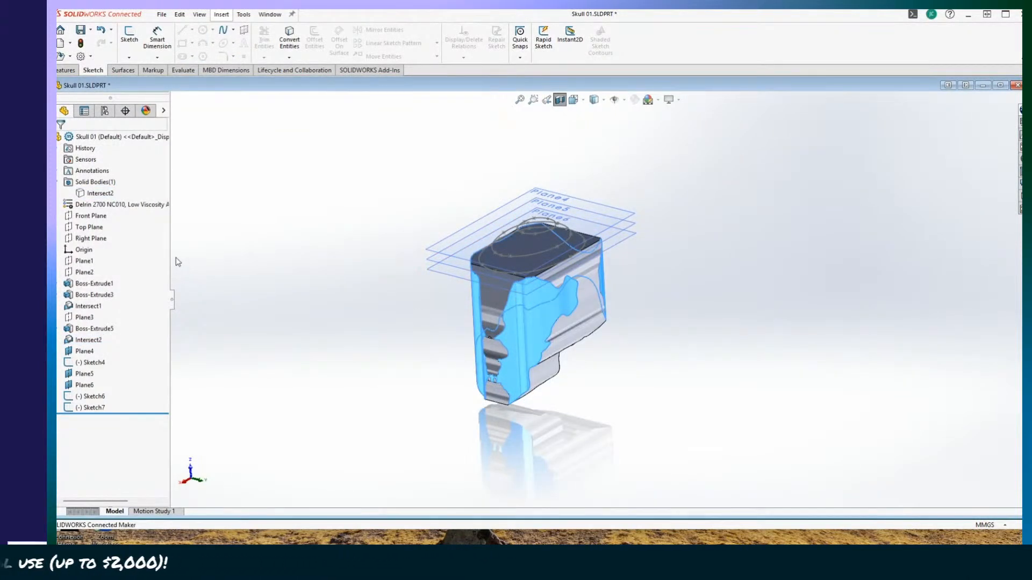
key("ctrl+z")
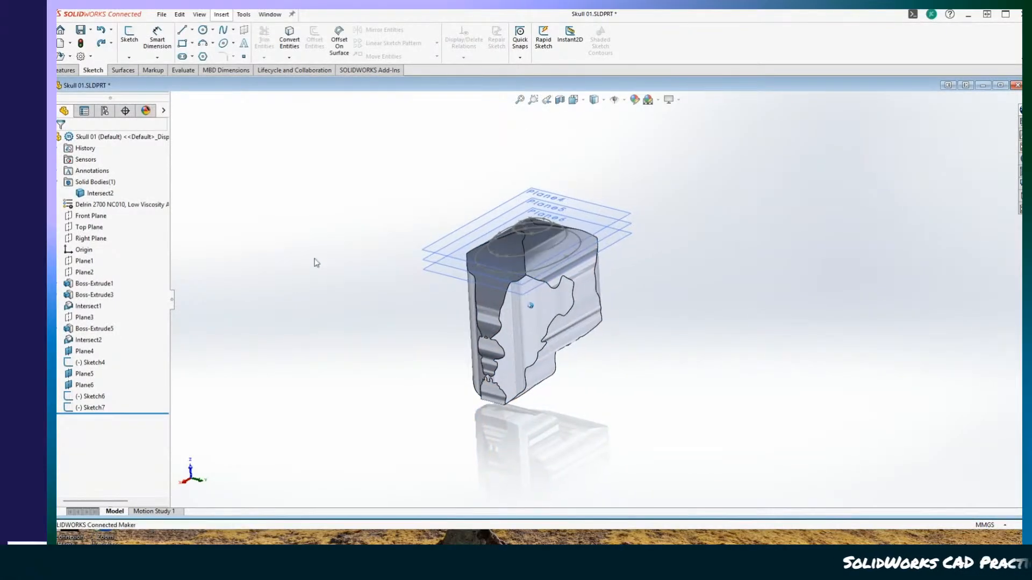
Step: Hide the Intersect2 solid body so that only the stacked planes and oval sketches are displayed
right_click(529, 339)
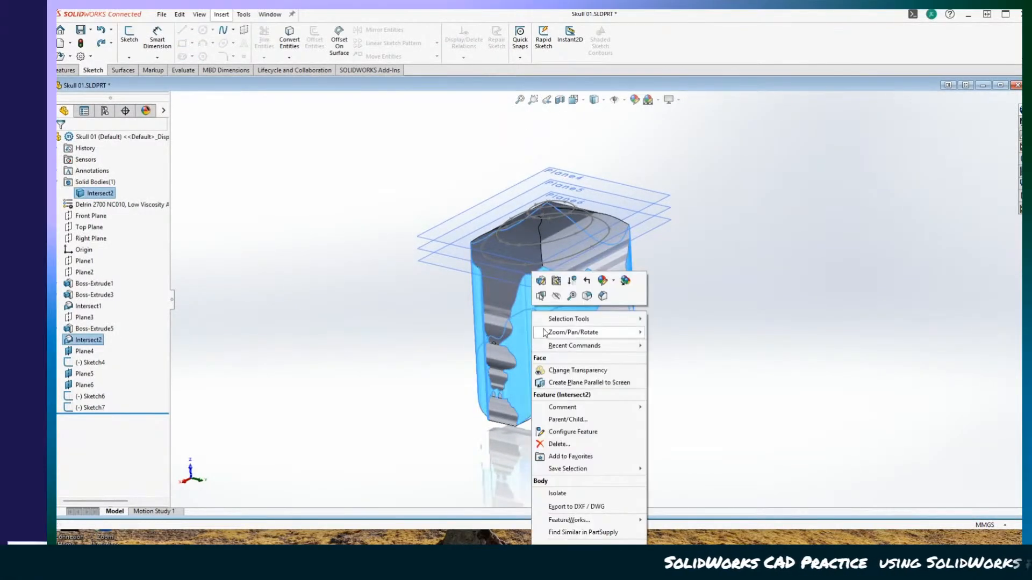
left_click(556, 297)
middle_click_drag(557, 317, 259, 355)
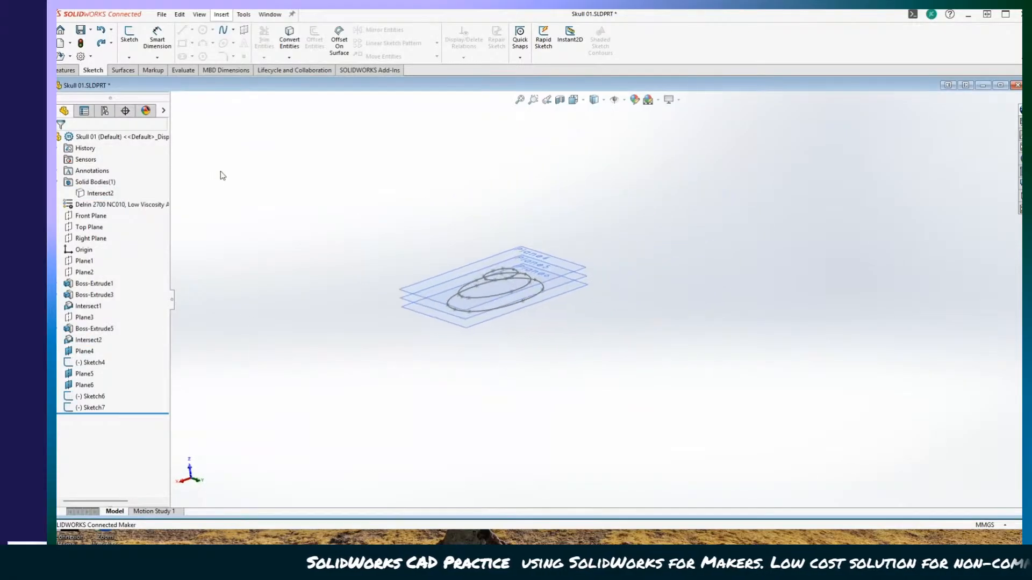
Step: Try a Boundary Surface using a face and the Sketch4, Sketch6 and Sketch7 ovals as Direction 1 curves, and cancel it
left_click(123, 70)
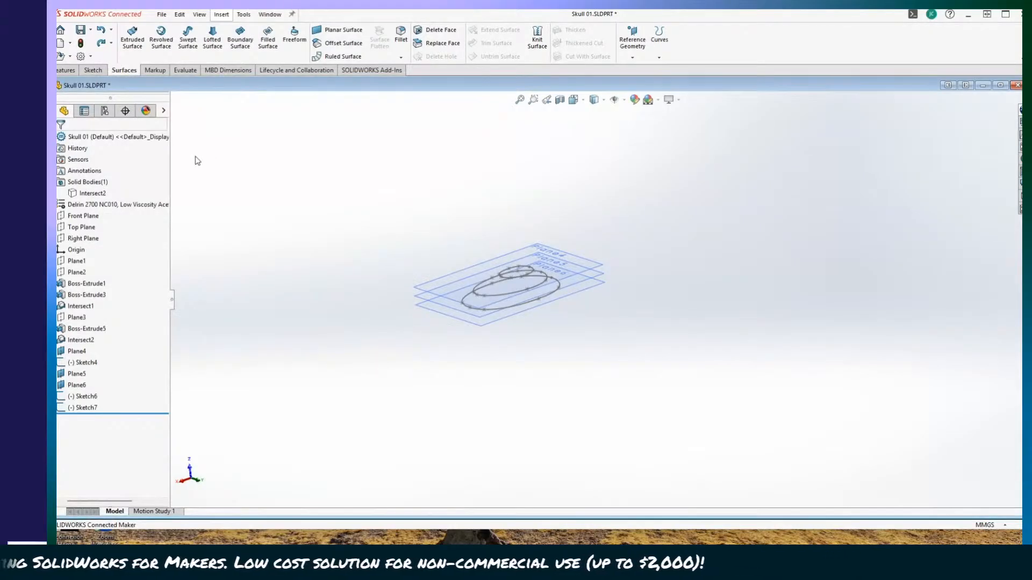
left_click(245, 44)
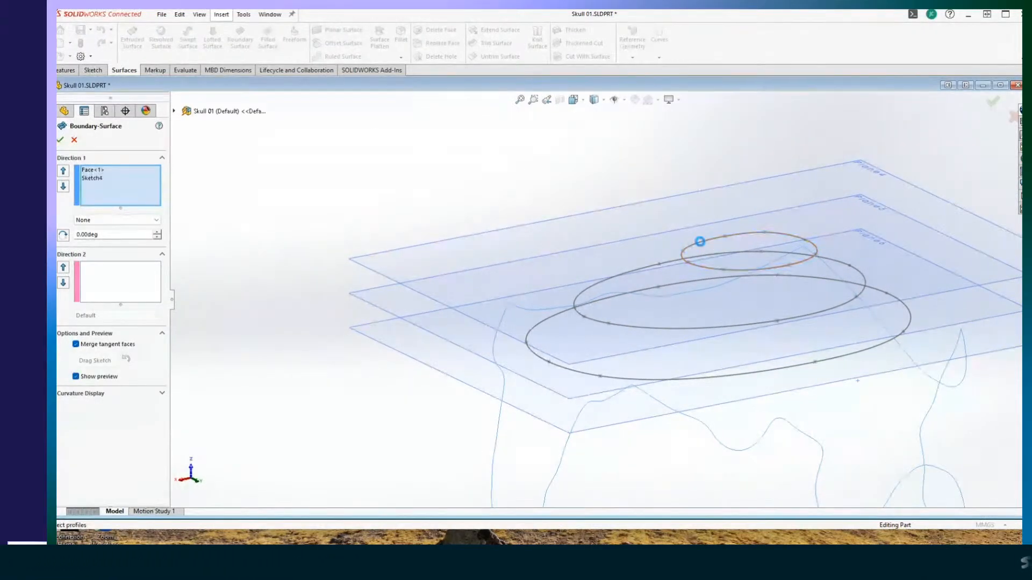
left_click(700, 242)
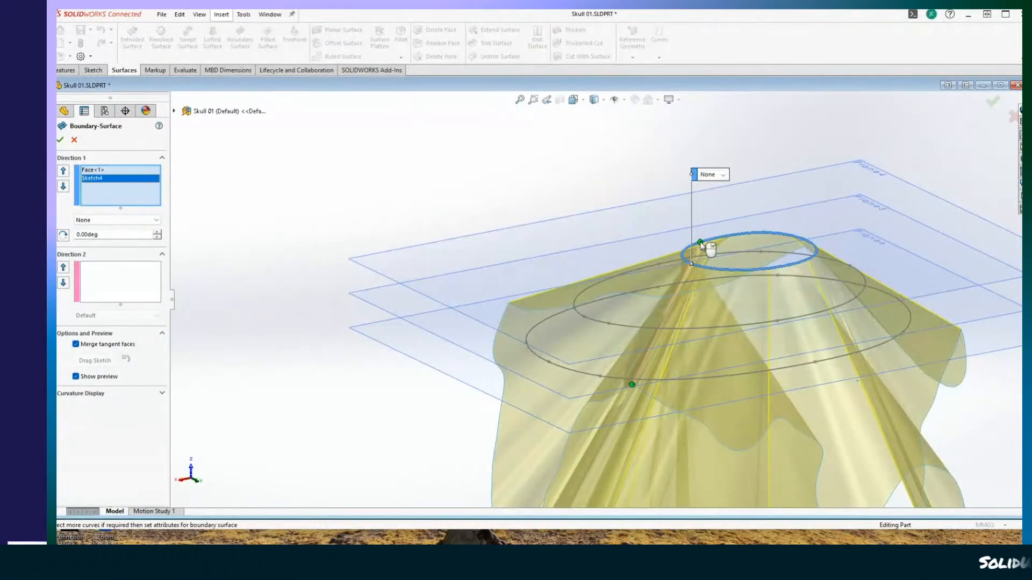
left_click(625, 273)
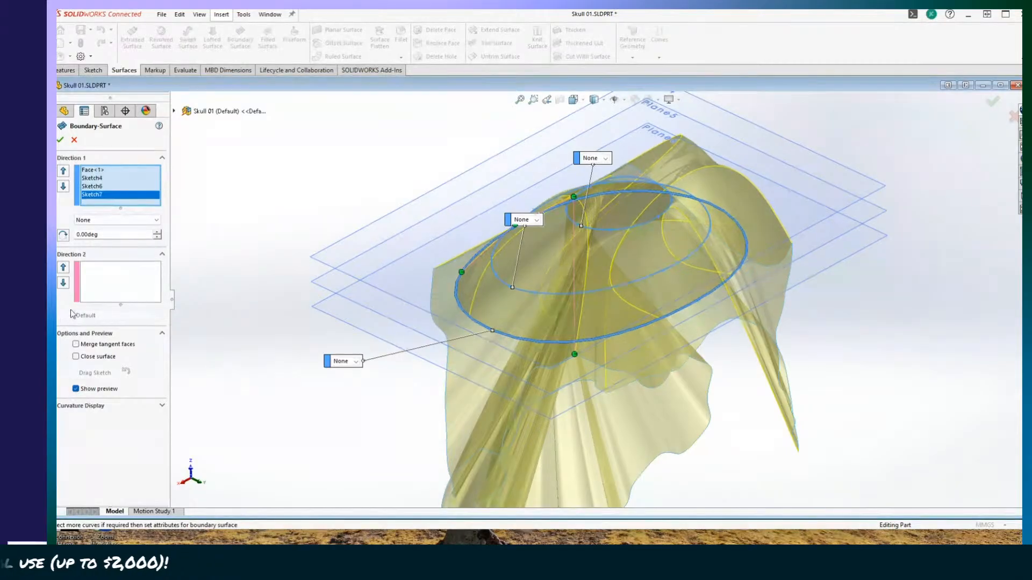
left_click(75, 140)
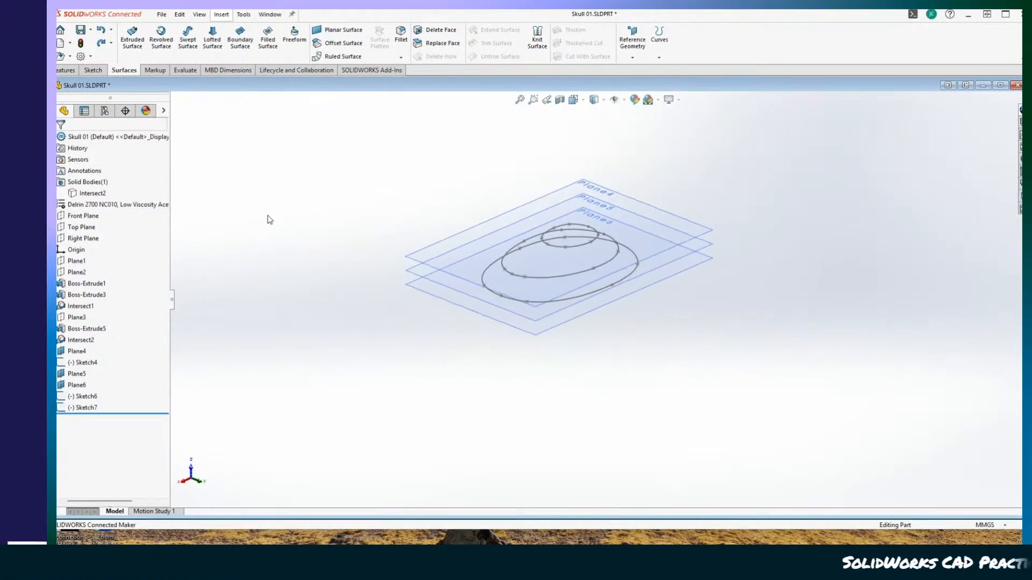
Step: Try a Lofted Surface with the Sketch4, Sketch6 and Sketch7 ovals as profiles, picked from smallest to largest
left_click(213, 39)
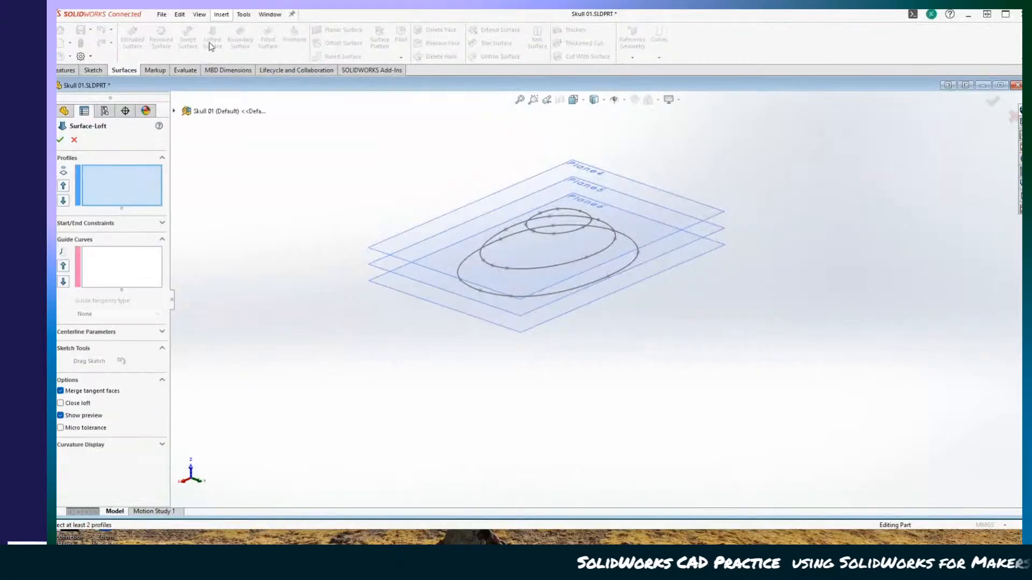
left_click(569, 212)
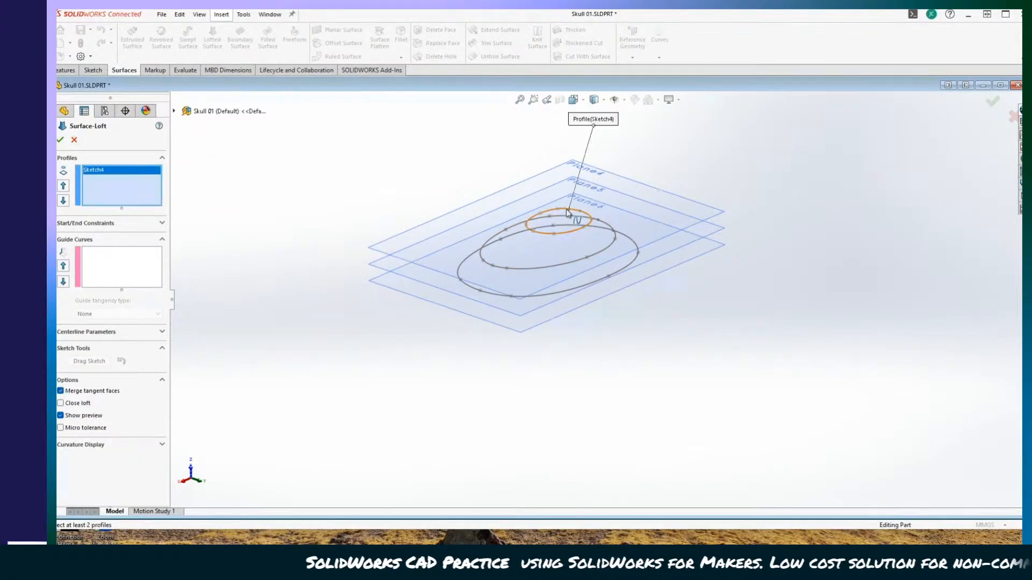
left_click(512, 229)
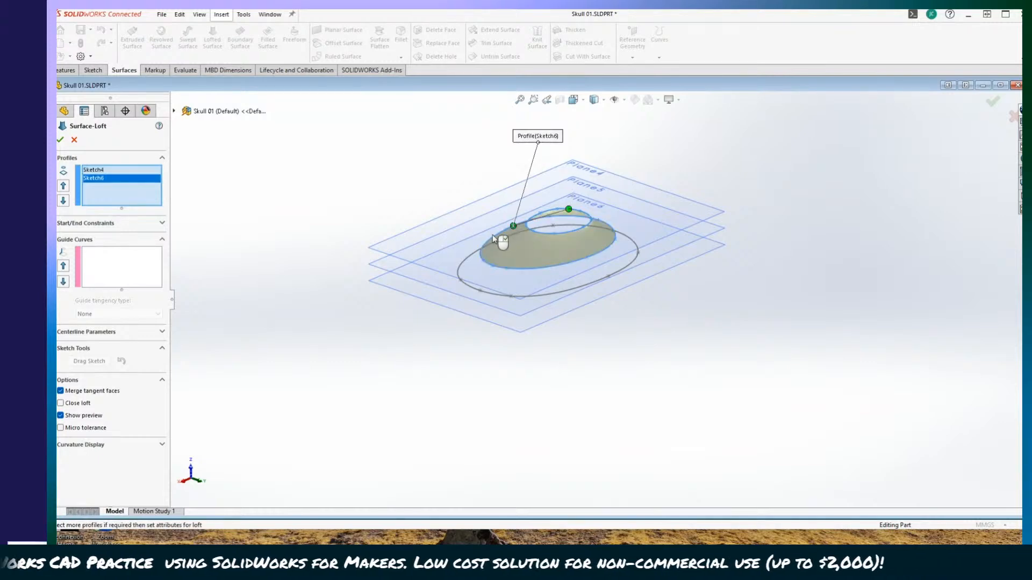
left_click(469, 262)
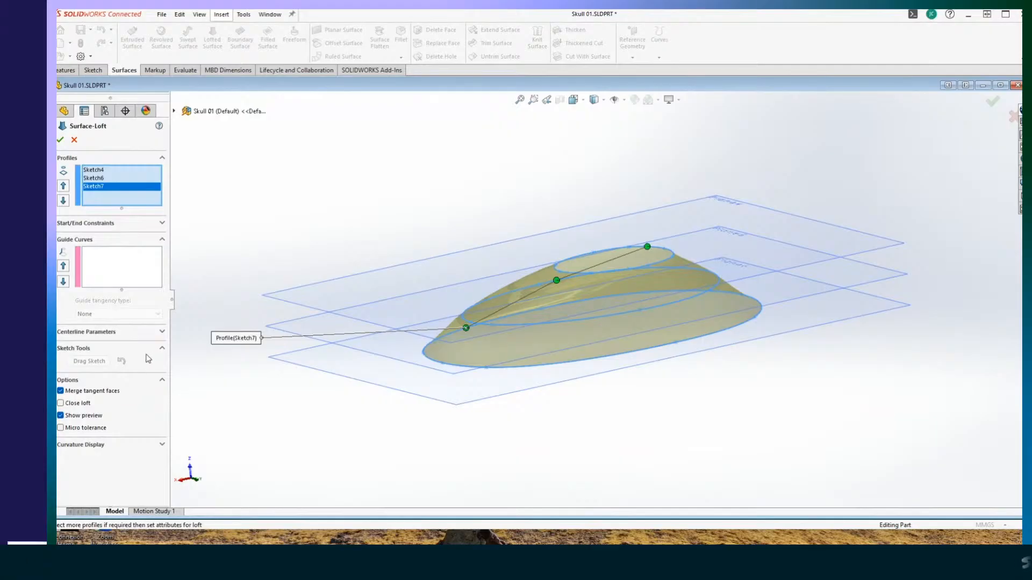
Step: Enable Close loft and show the loft's mesh preview with a mesh density of 14
left_click(162, 332)
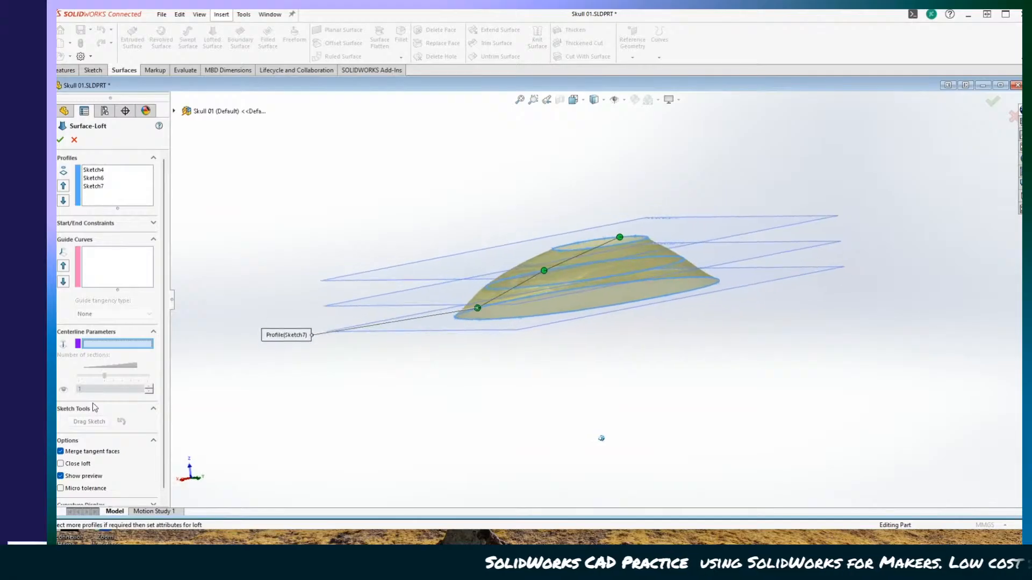
scroll(93, 471, "down", 1)
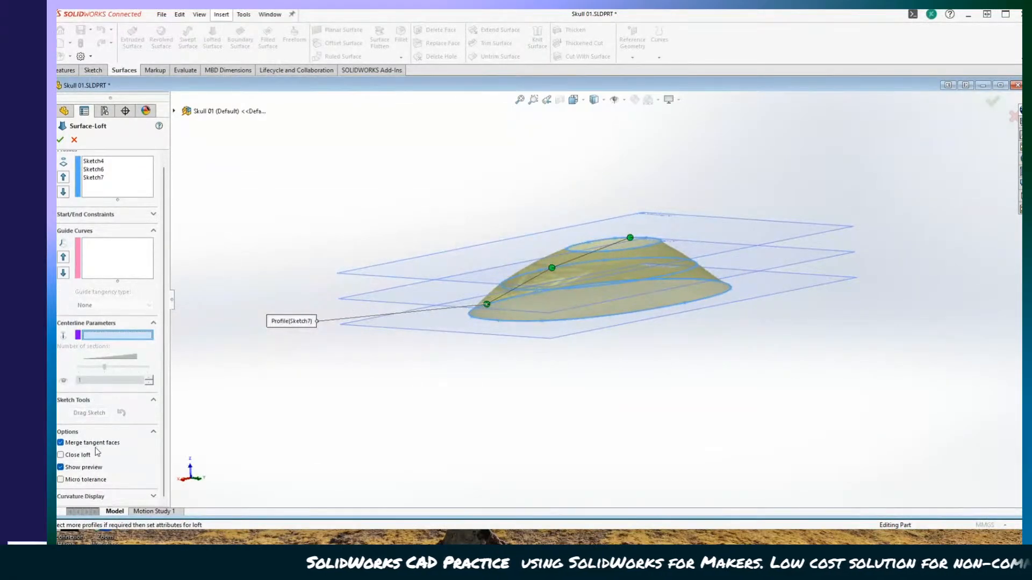
left_click(60, 455)
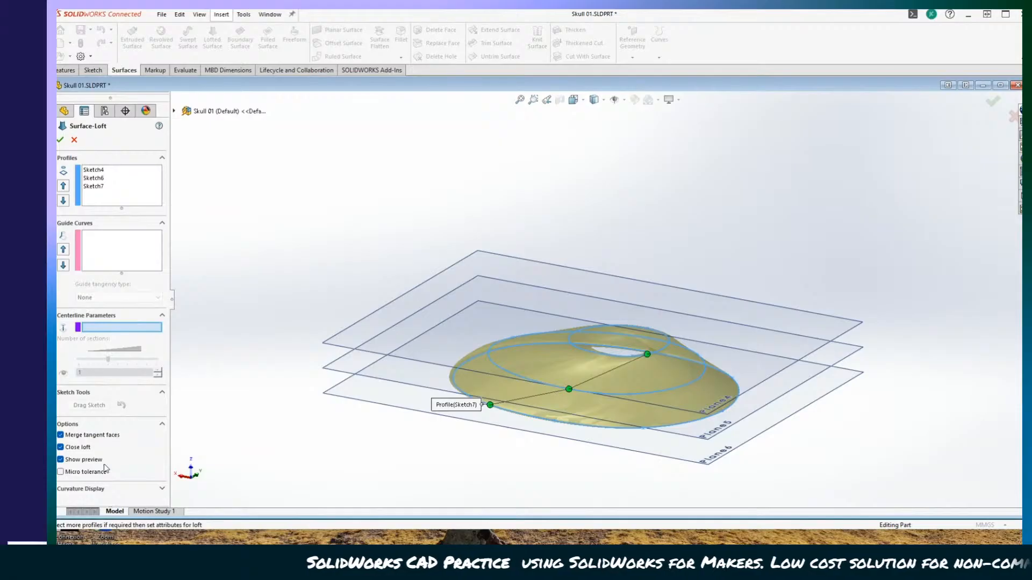
left_click(161, 489)
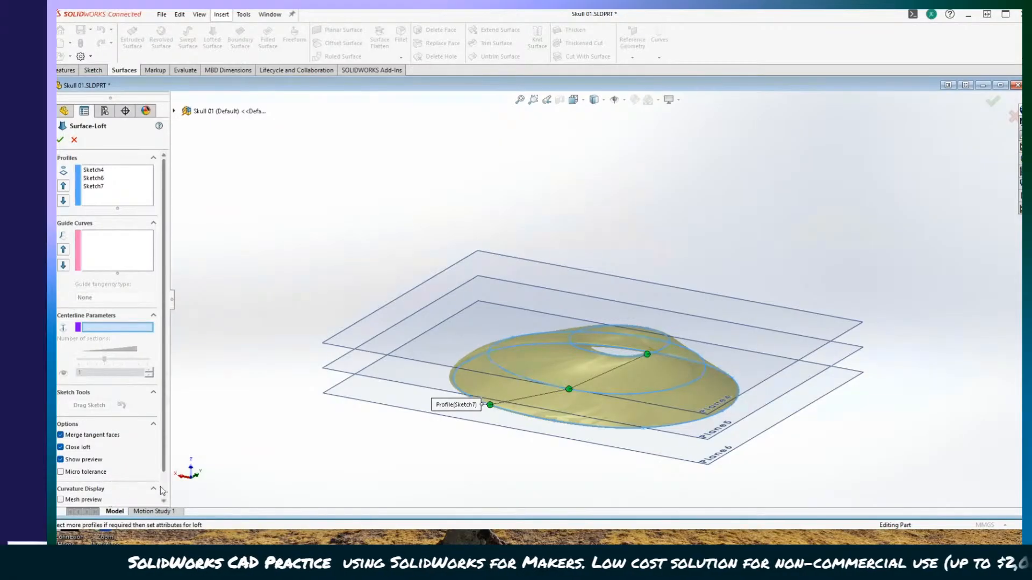
left_click(62, 472)
scroll(124, 431, "down", 1)
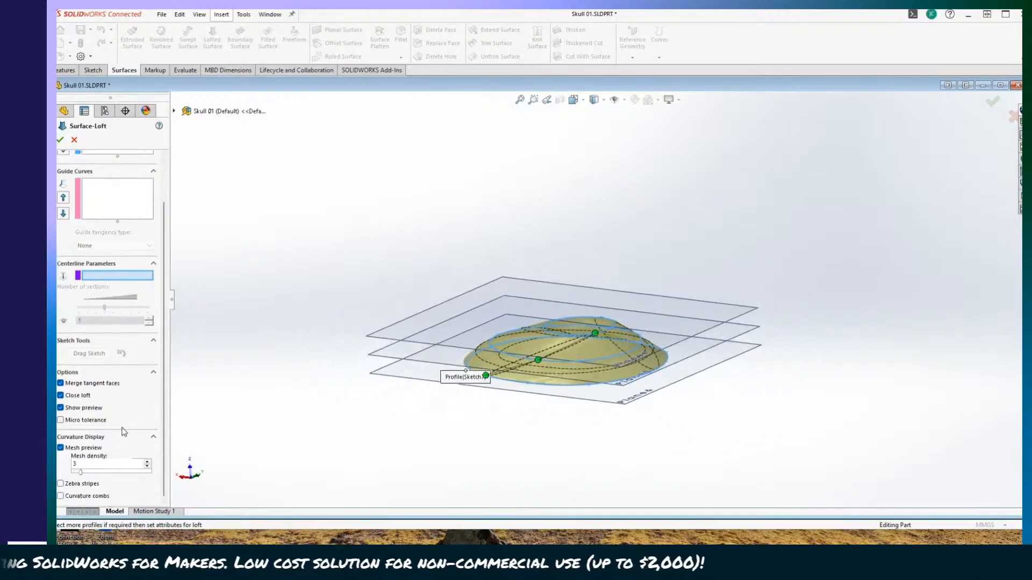
left_click_drag(81, 471, 126, 472)
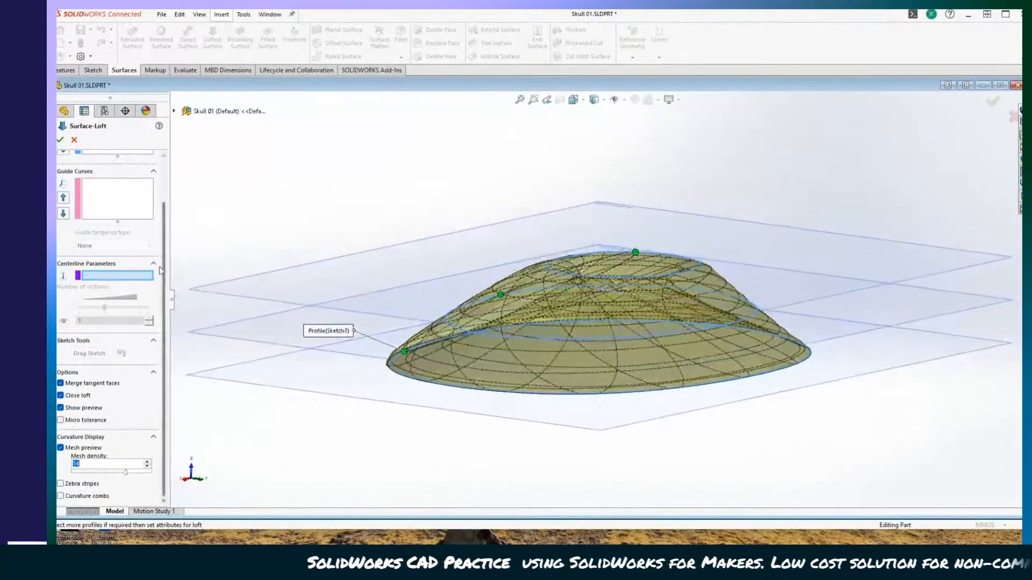
Step: Remove Sketch7 from the loft profiles and cancel the surface loft
scroll(86, 177, "up", 2)
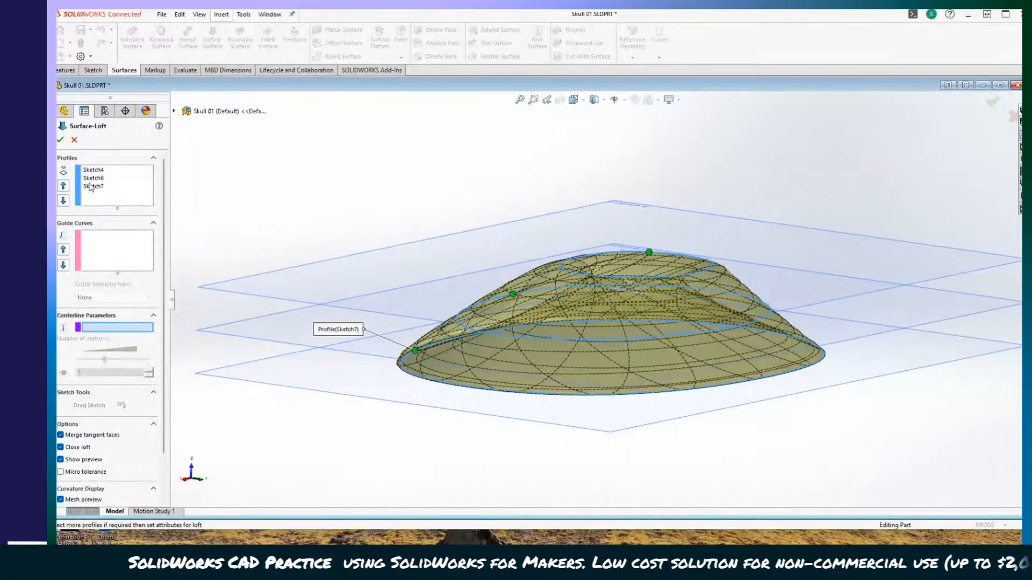
left_click(88, 186)
right_click(89, 186)
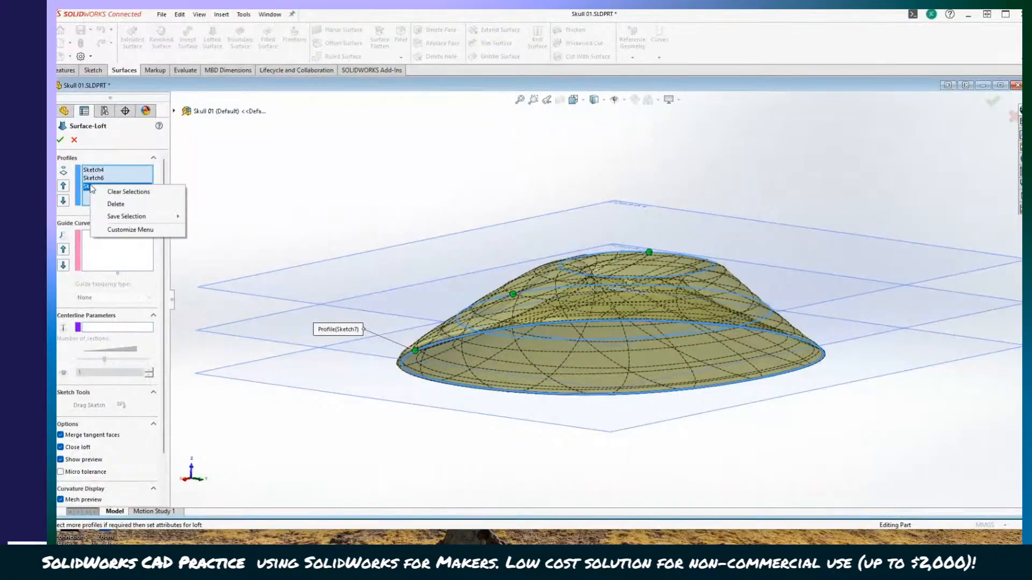
left_click(115, 204)
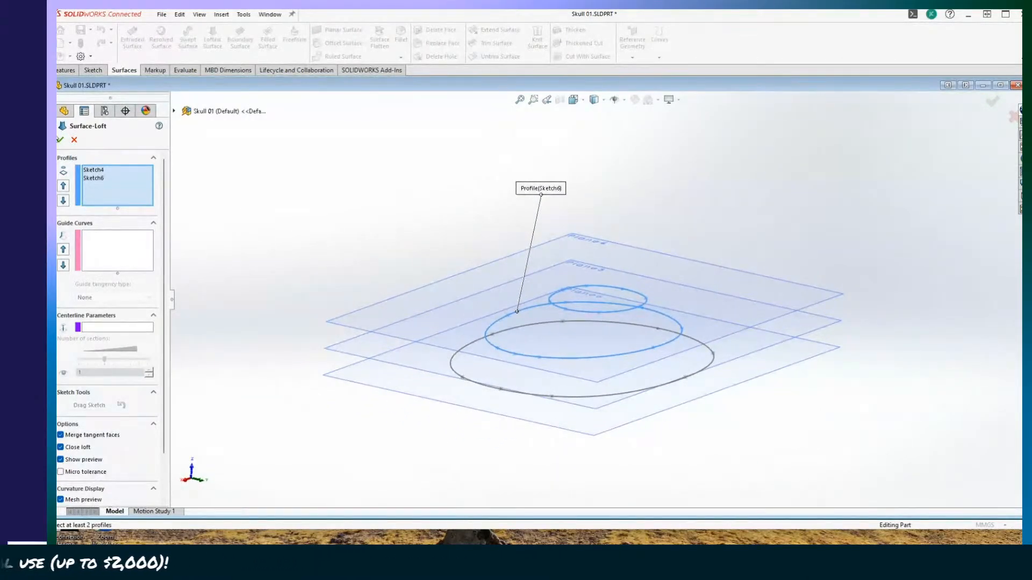
left_click(74, 140)
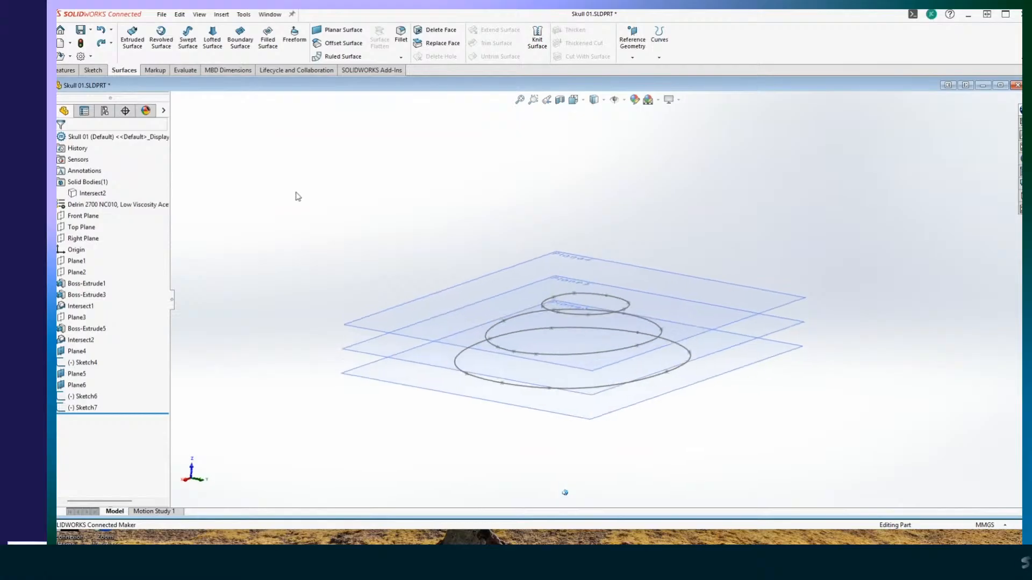
left_click(295, 39)
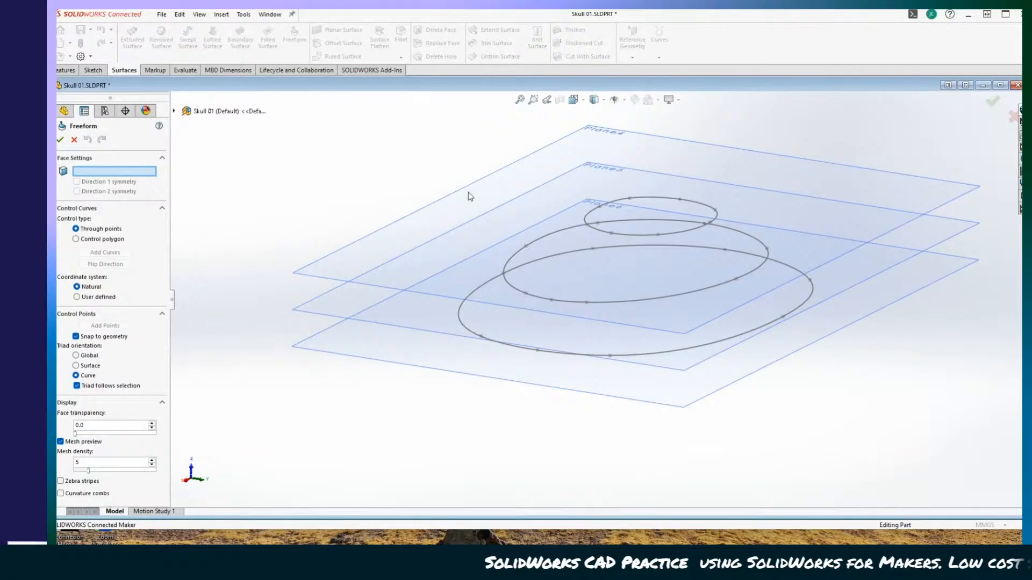
left_click(74, 139)
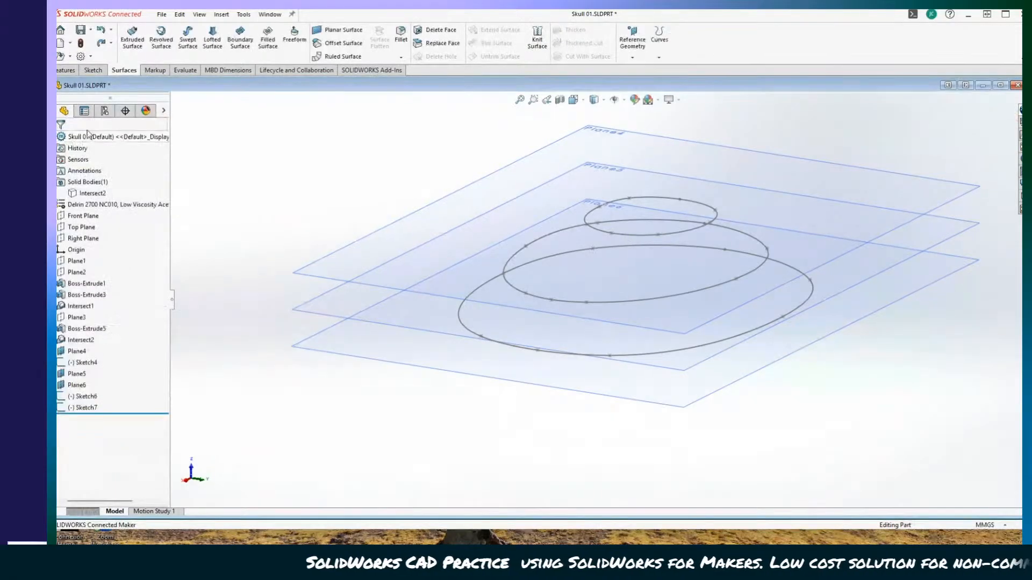
left_click(134, 44)
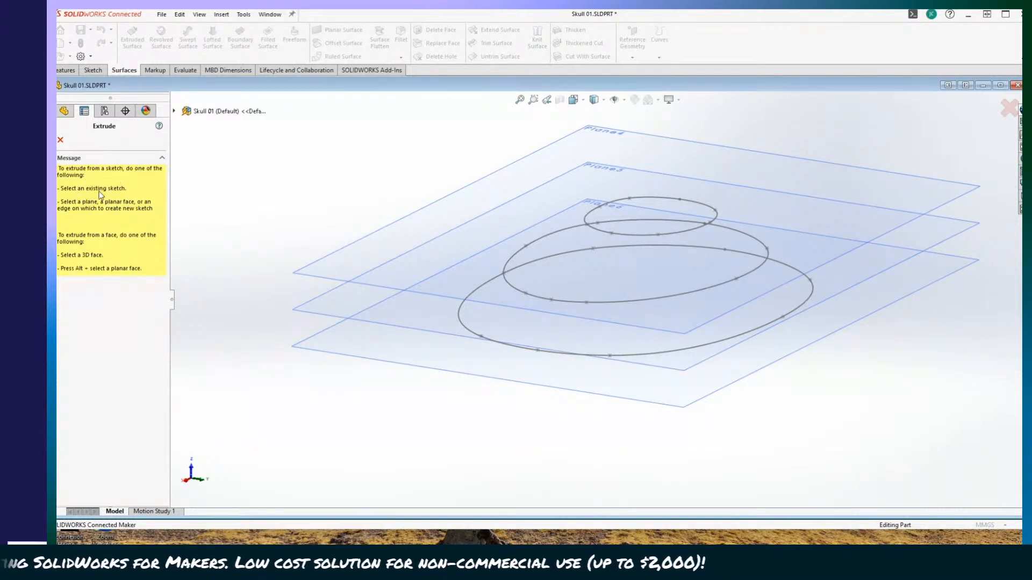
left_click(593, 212)
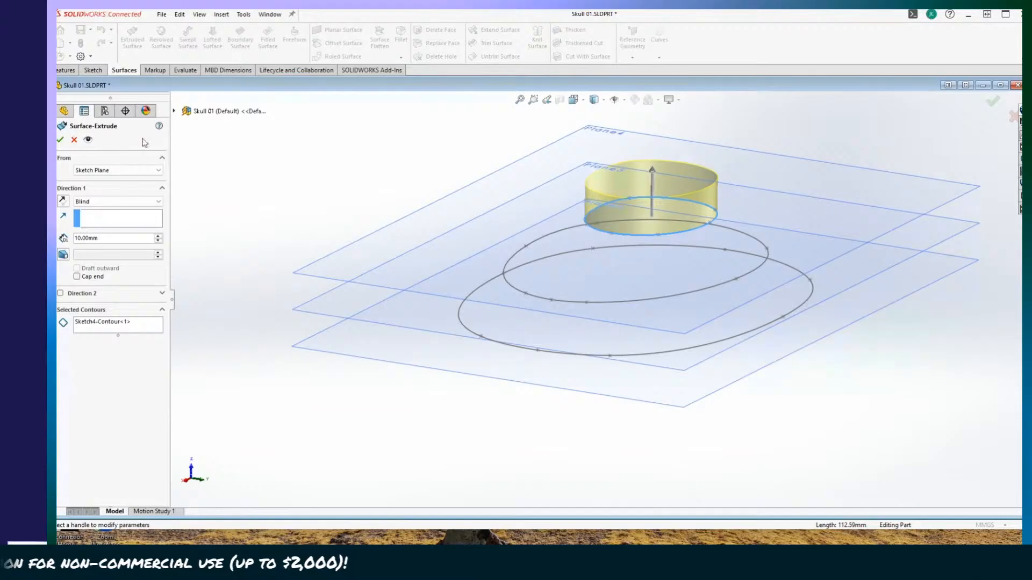
left_click(74, 140)
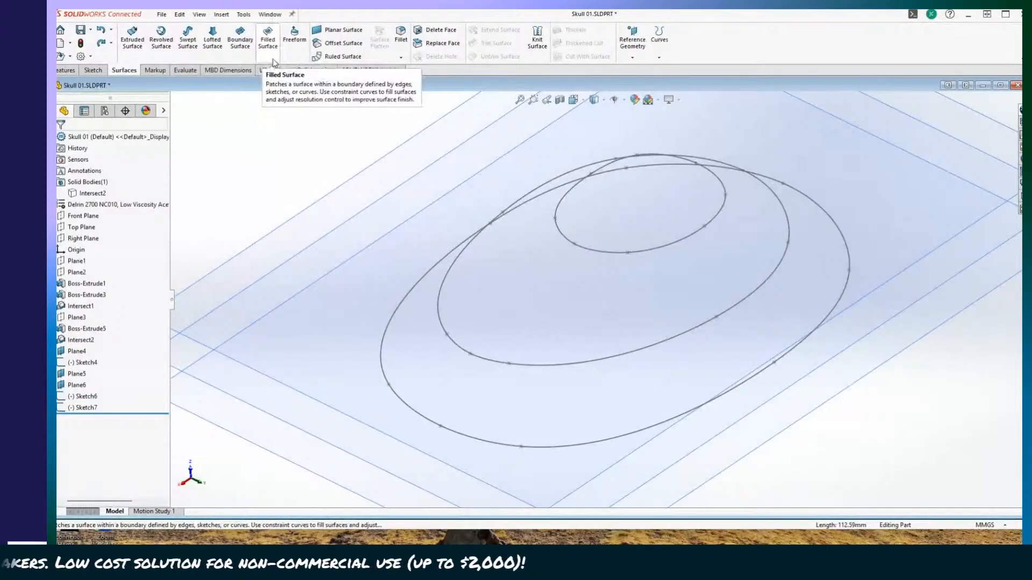
Step: Try a Filled Surface on the three ovals and reduce its patch boundary to Sketch4 and Sketch6 by deleting Sketch7
left_click(268, 41)
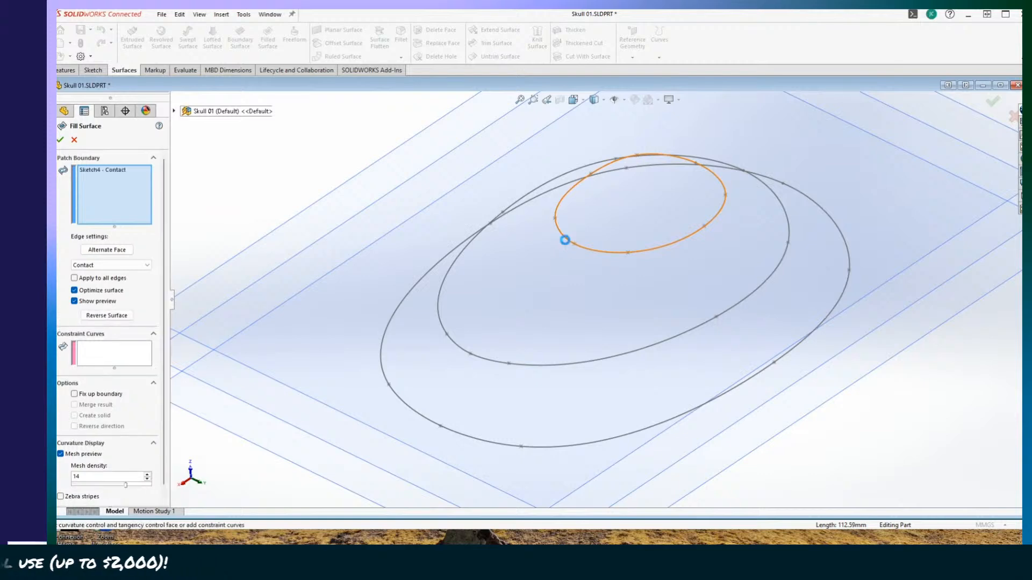
left_click(564, 240)
left_click(454, 345)
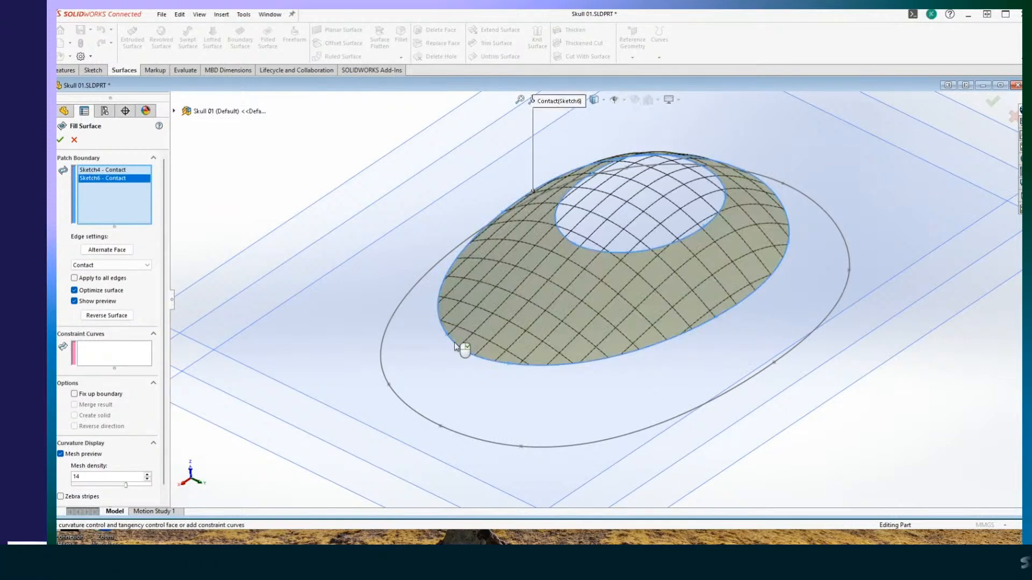
left_click(405, 402)
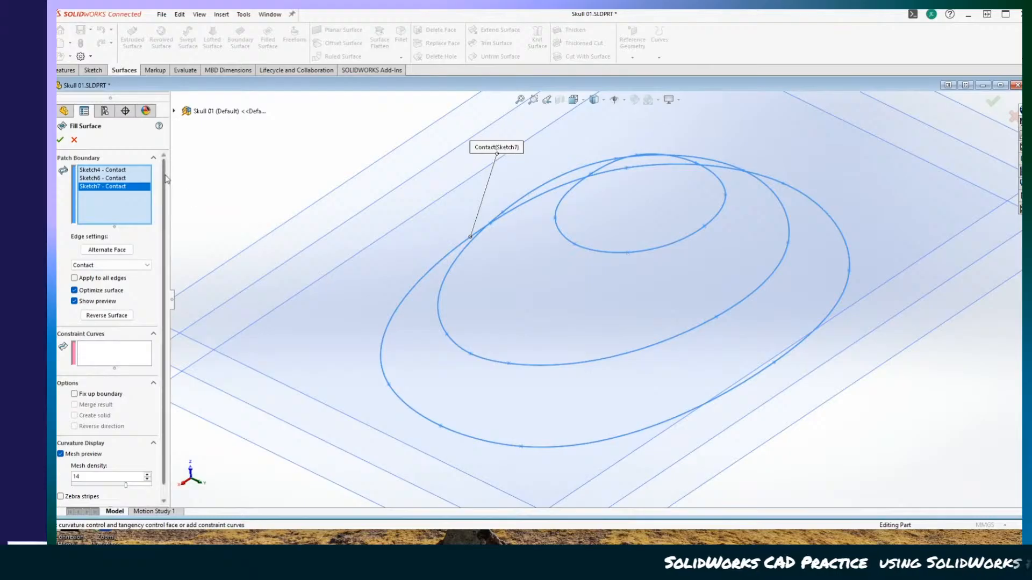
right_click(103, 189)
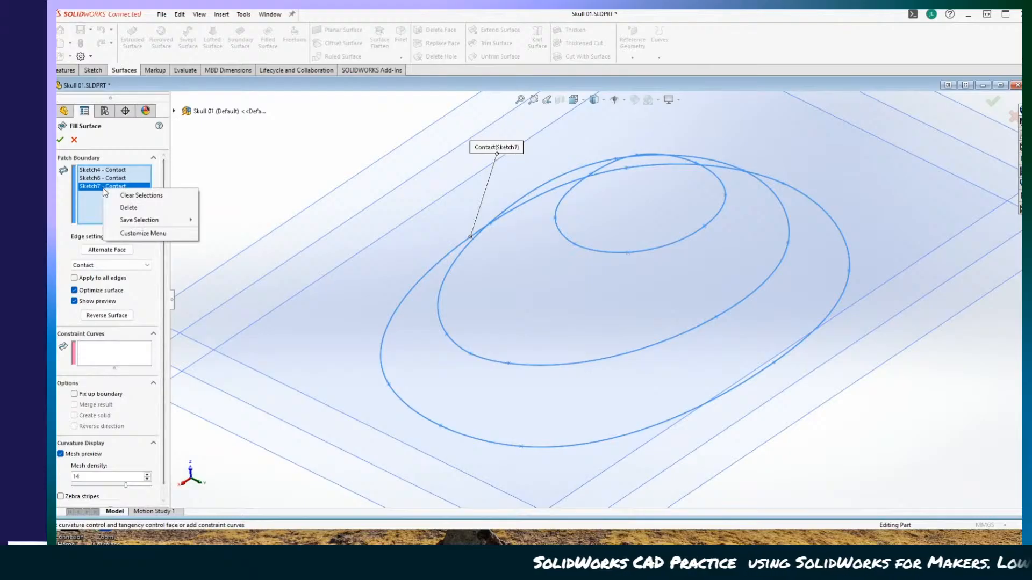
left_click(128, 208)
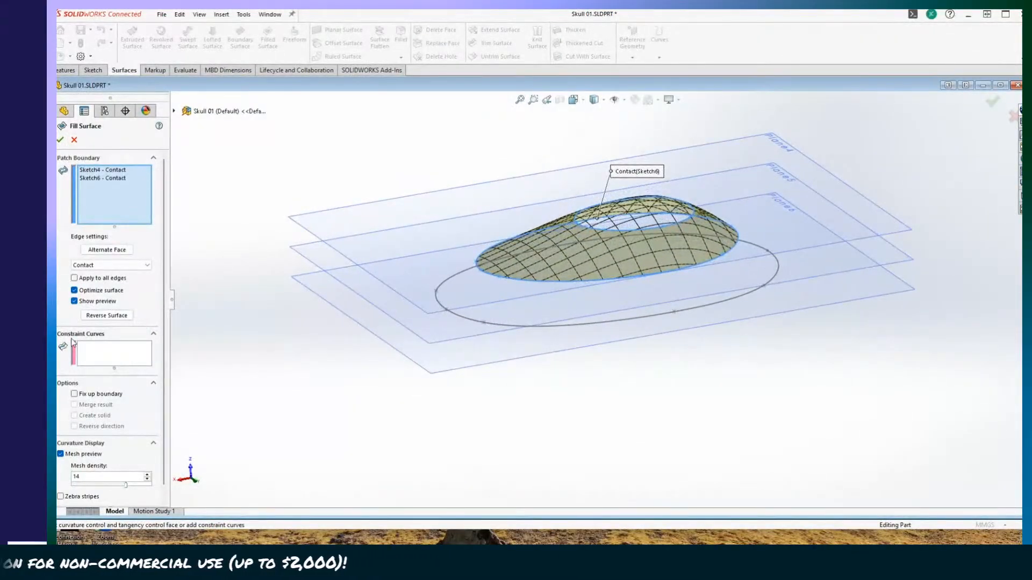
Step: Set the fill surface's mesh preview density to 11 and try to accept the filled surface
scroll(103, 413, "down", 1)
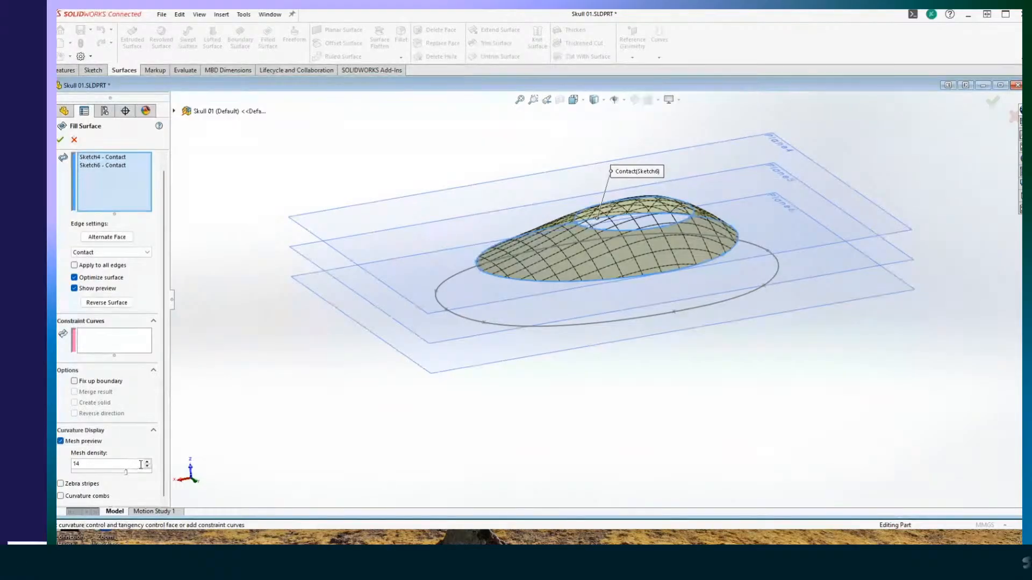
left_click(117, 472)
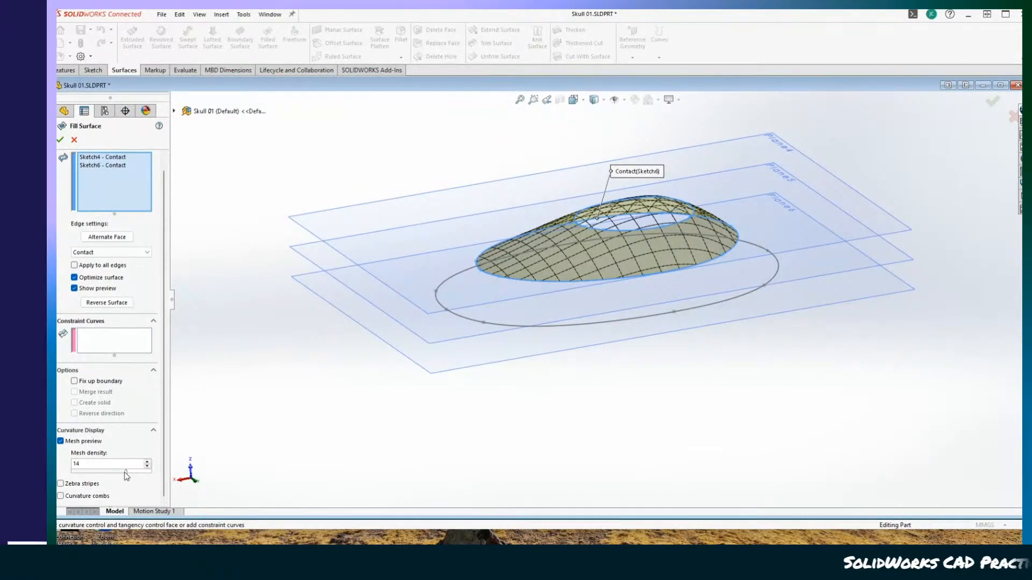
mouse_move(117, 472)
left_mouse_down()
mouse_move(139, 473)
mouse_move(114, 473)
left_mouse_up()
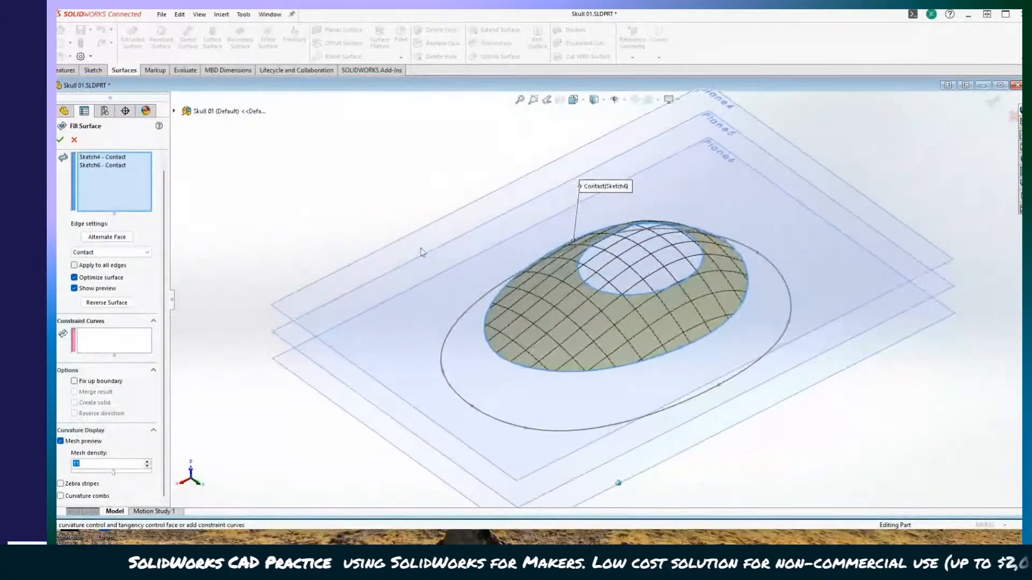
left_click(60, 140)
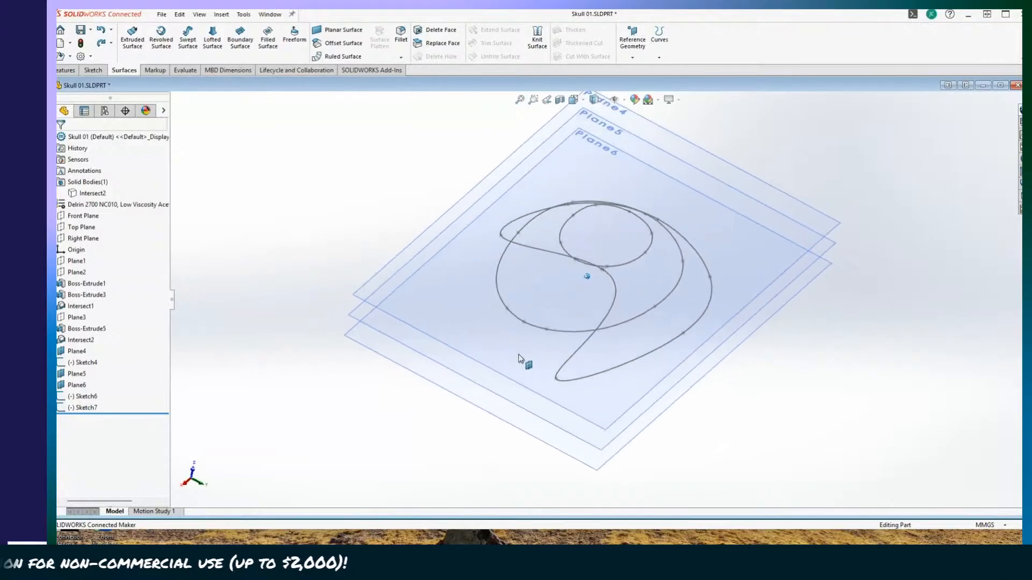
Step: Show the Intersect2 solid body and examine how the Sketch7 outline sits against the top of the skull
key("shift+Tab")
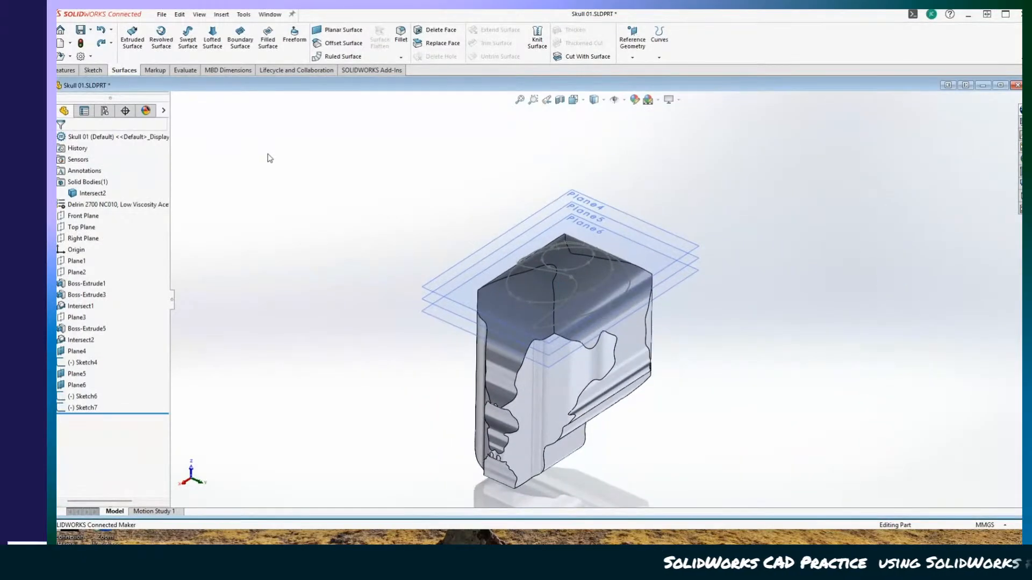
middle_click_drag(570, 276, 578, 307)
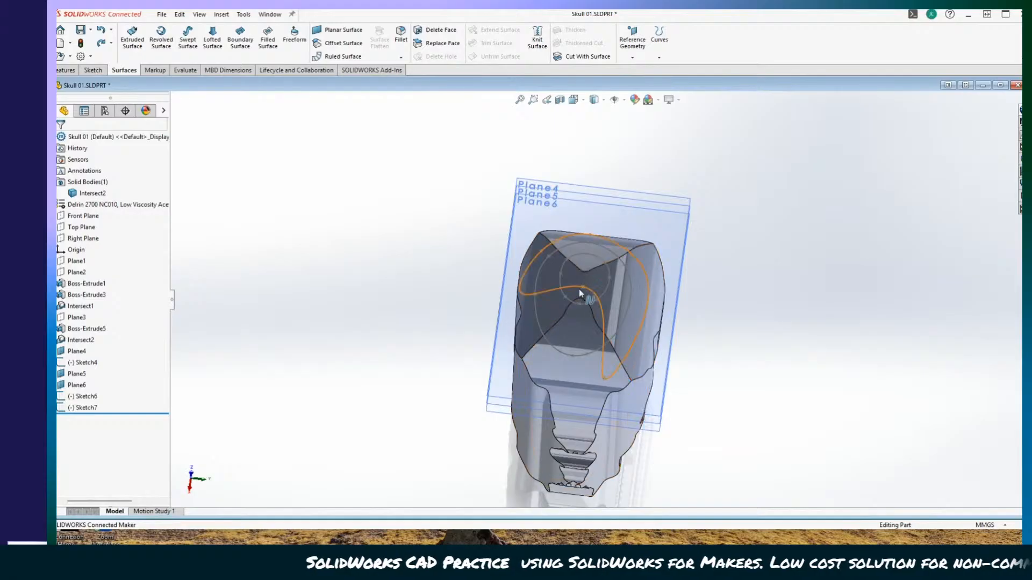
left_click(581, 289)
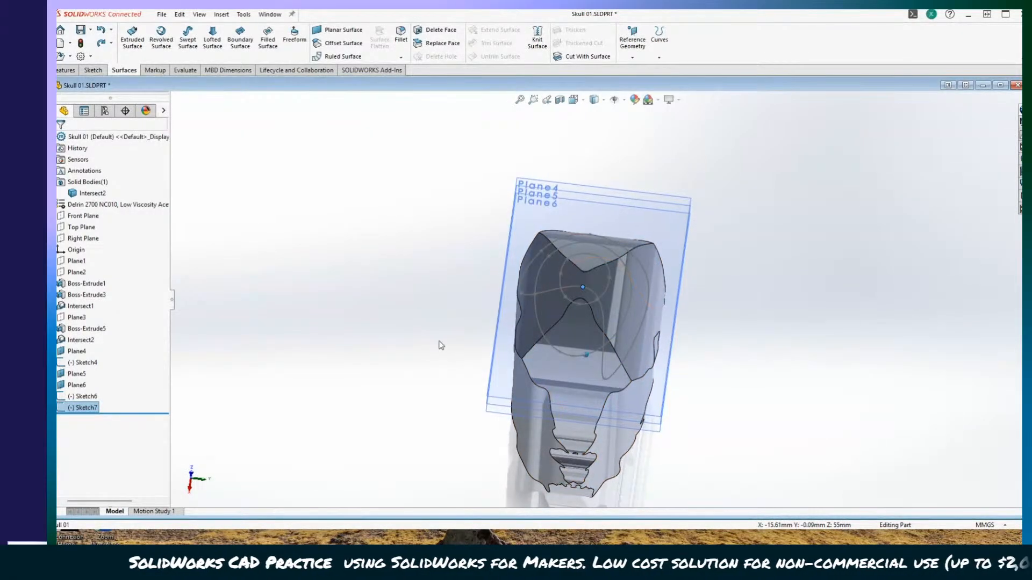
left_click(342, 300)
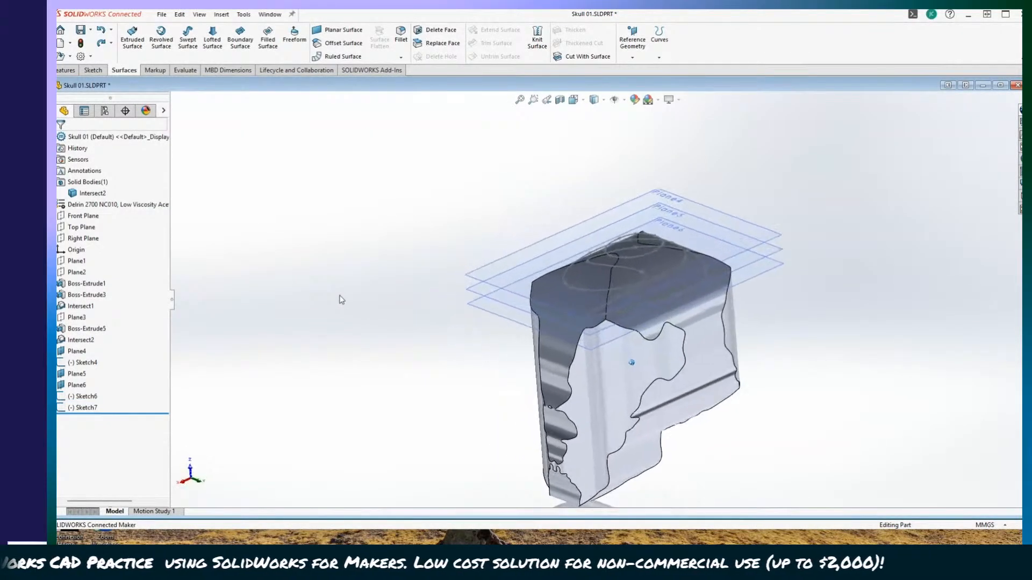
Step: Undo the recent changes back through the Sketch7 spline and exit the emptied sketch
key("ctrl+z")
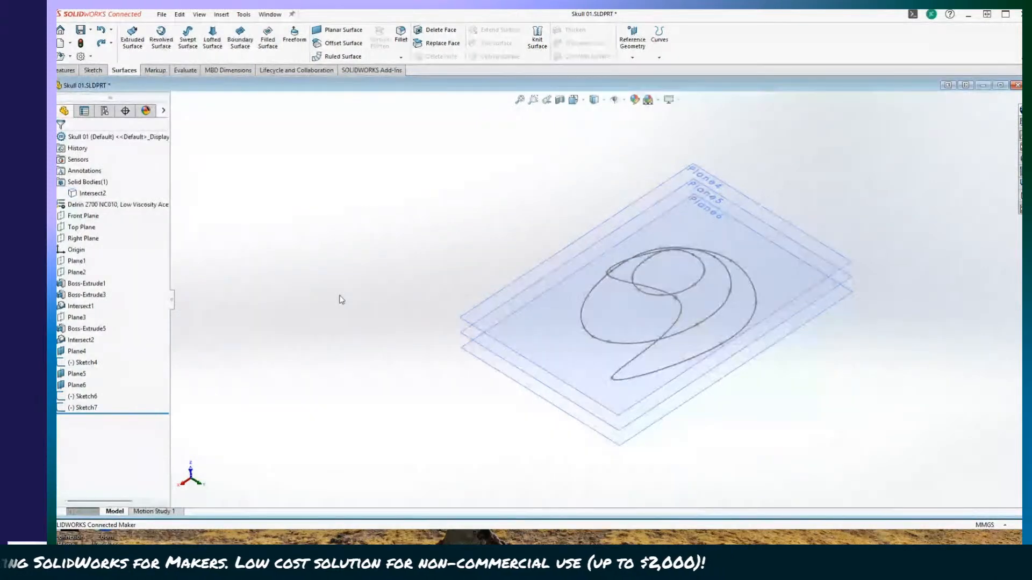
key("ctrl+z")
key("ctrl+z")
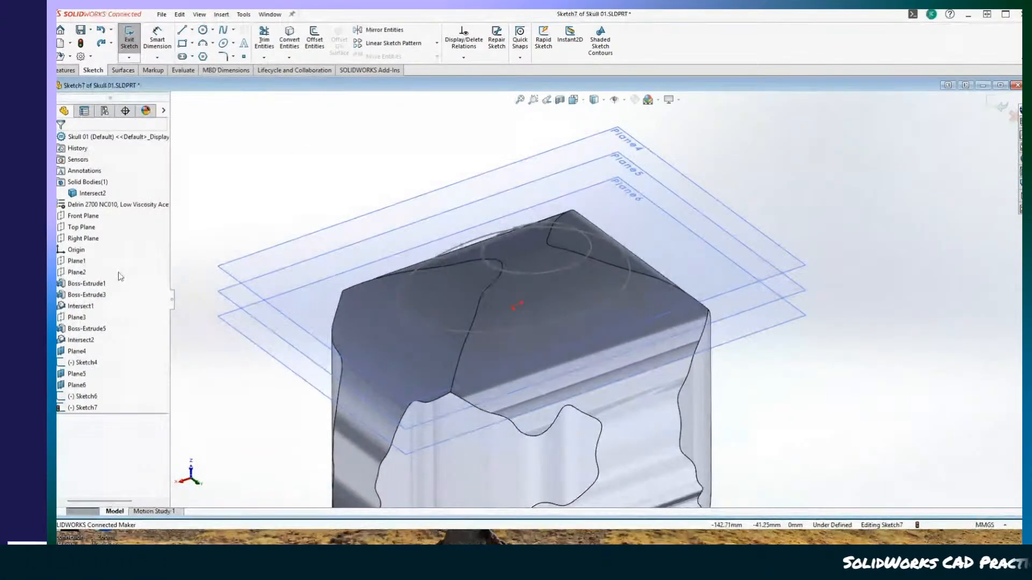
right_click(463, 482)
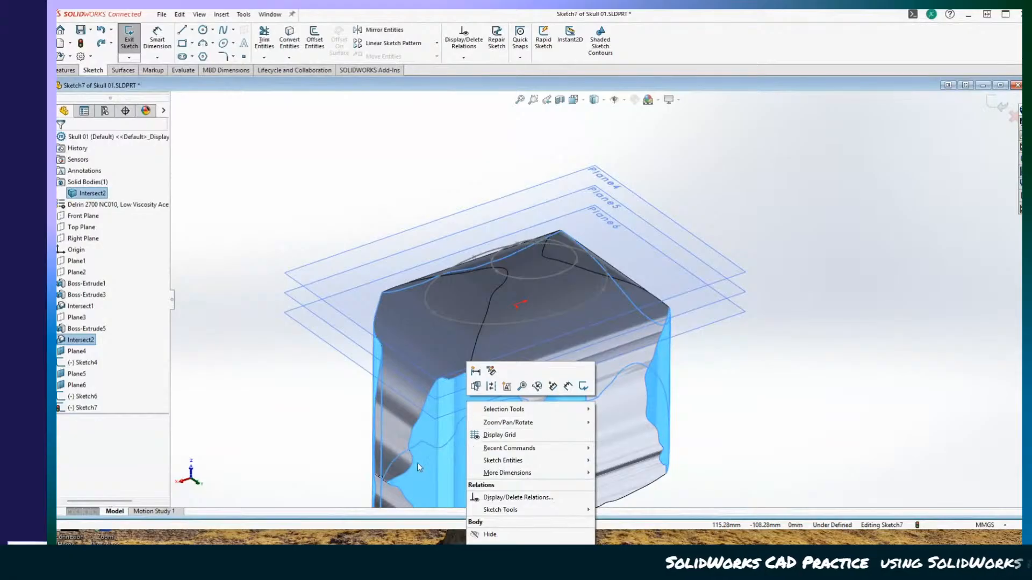
left_click(302, 442)
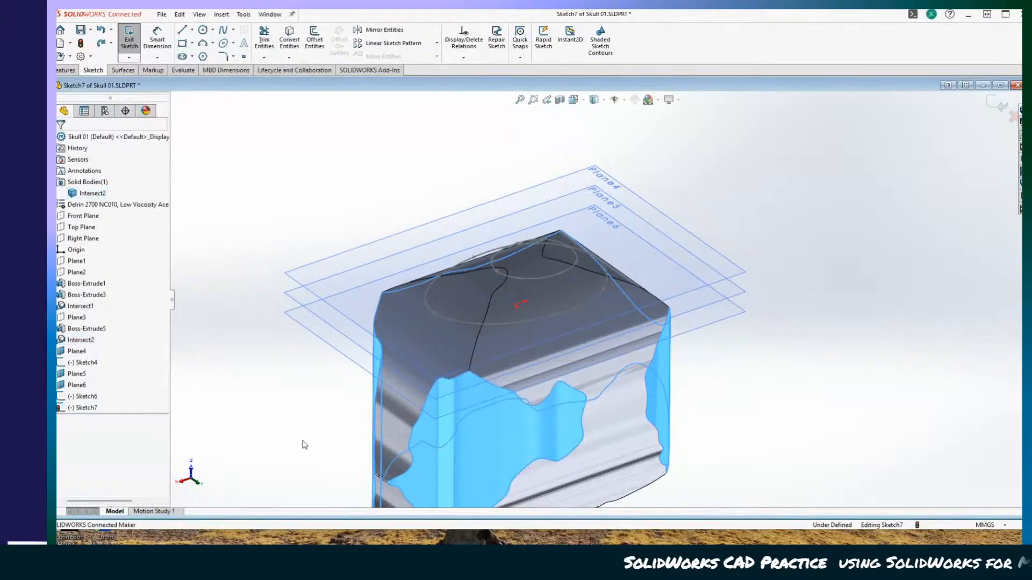
left_click(129, 40)
Step: Hide the Intersect2 solid body so only the planes and the two remaining ovals are displayed
right_click(466, 457)
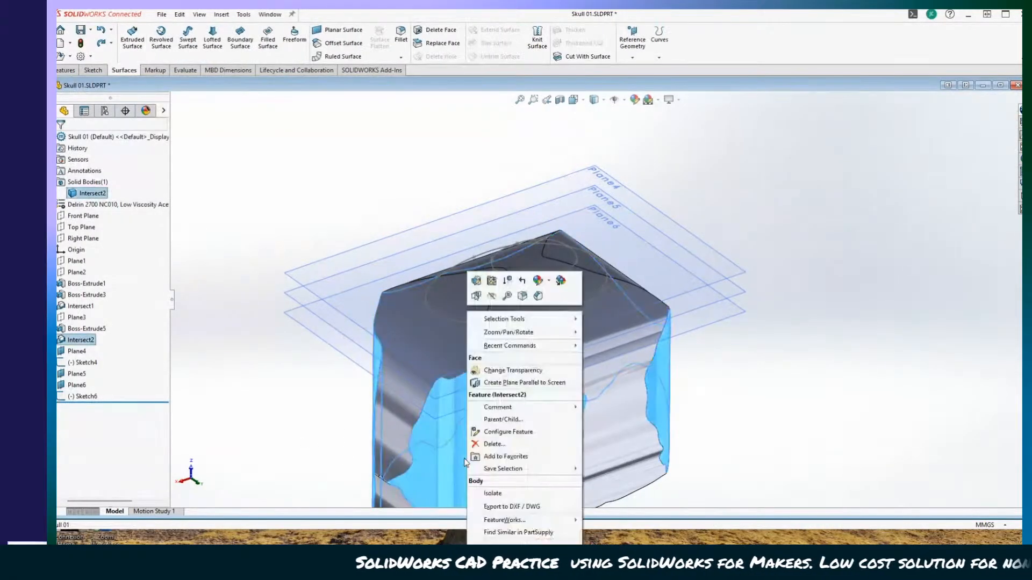
left_click(490, 296)
key("f")
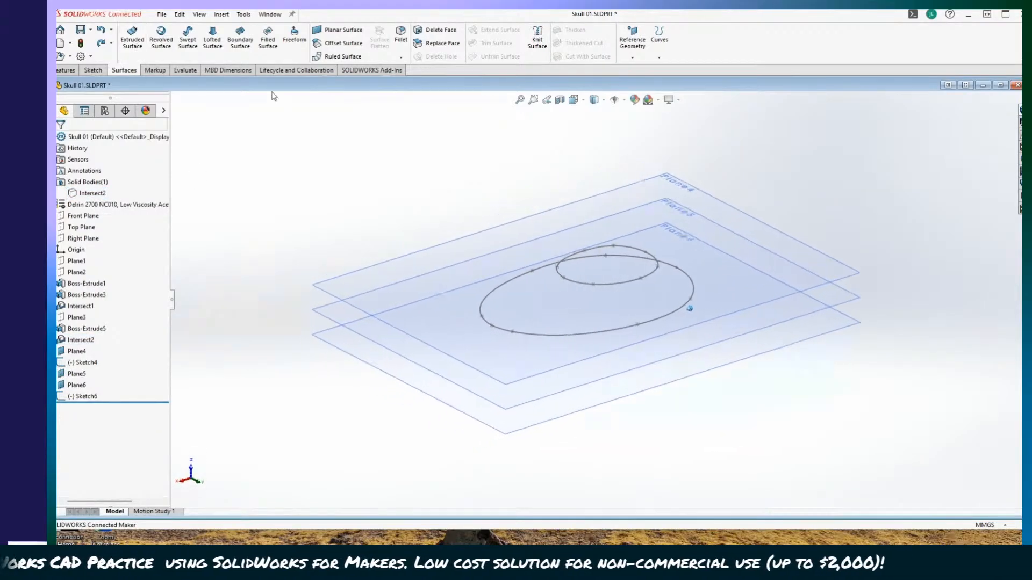
Step: Start a Filled Surface with the Sketch4 and Sketch6 ovals as its patch boundary
left_click(262, 51)
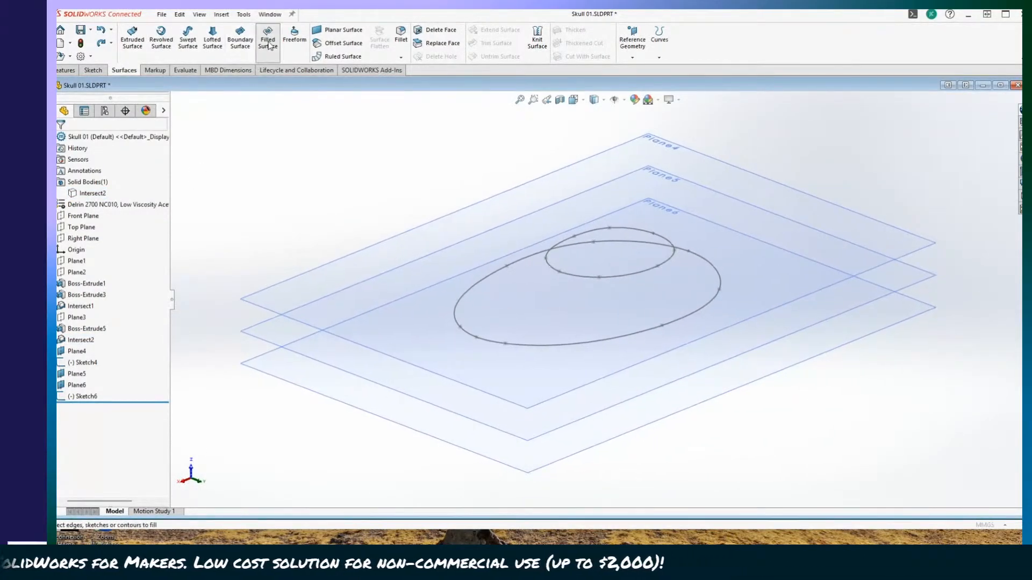
left_click(588, 278)
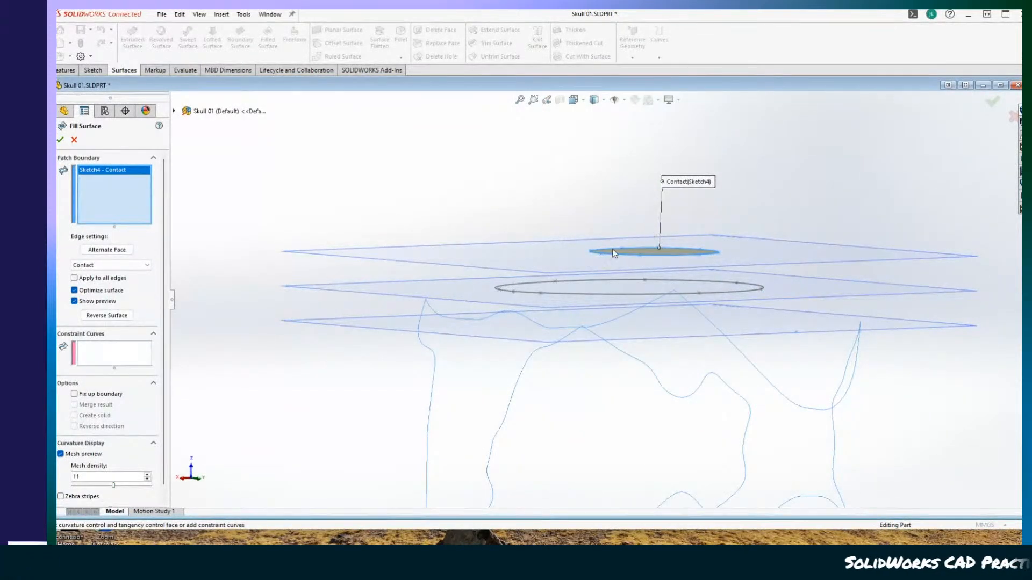
scroll(96, 309, "down", 1)
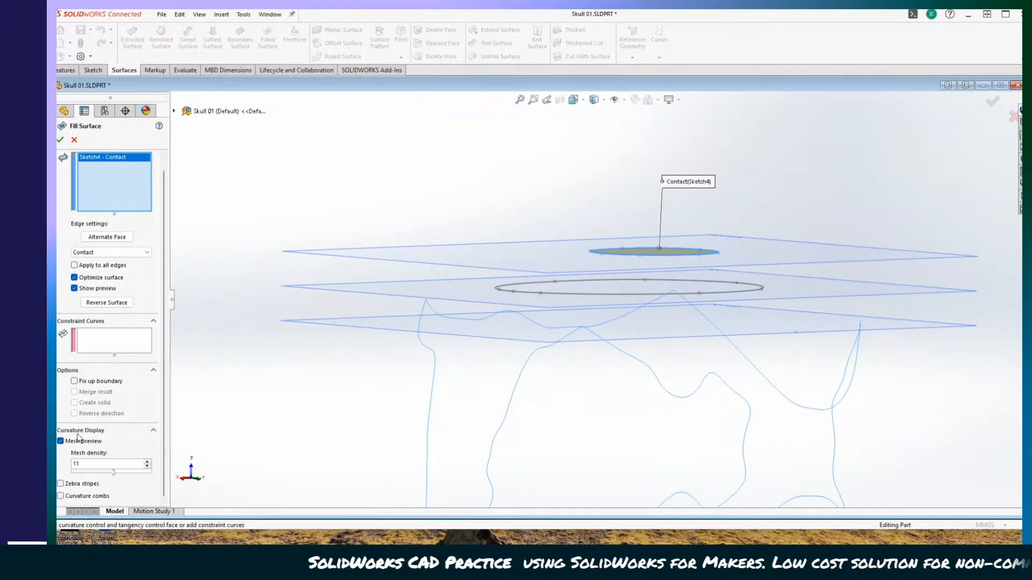
scroll(111, 395, "up", 1)
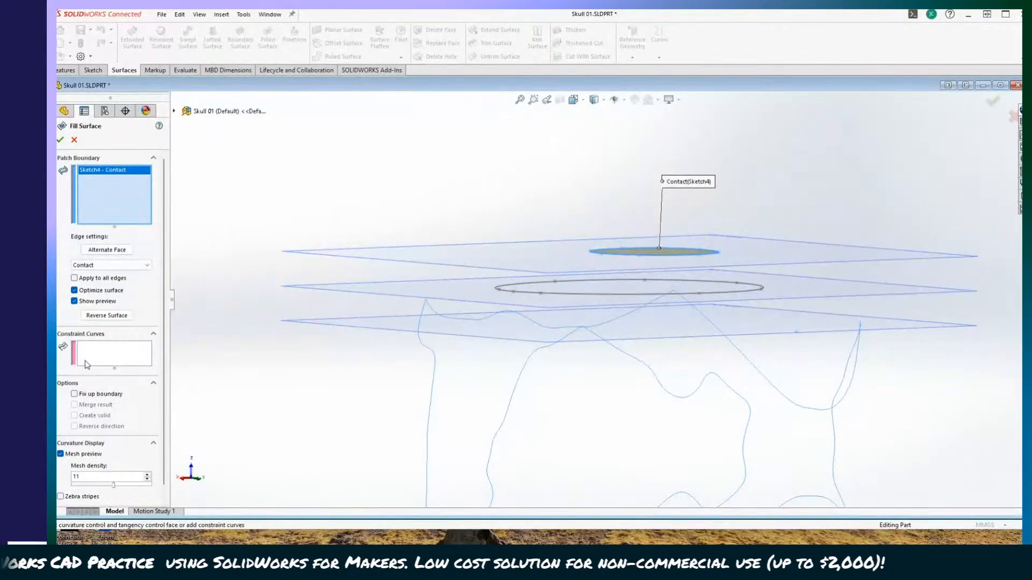
left_click(611, 299)
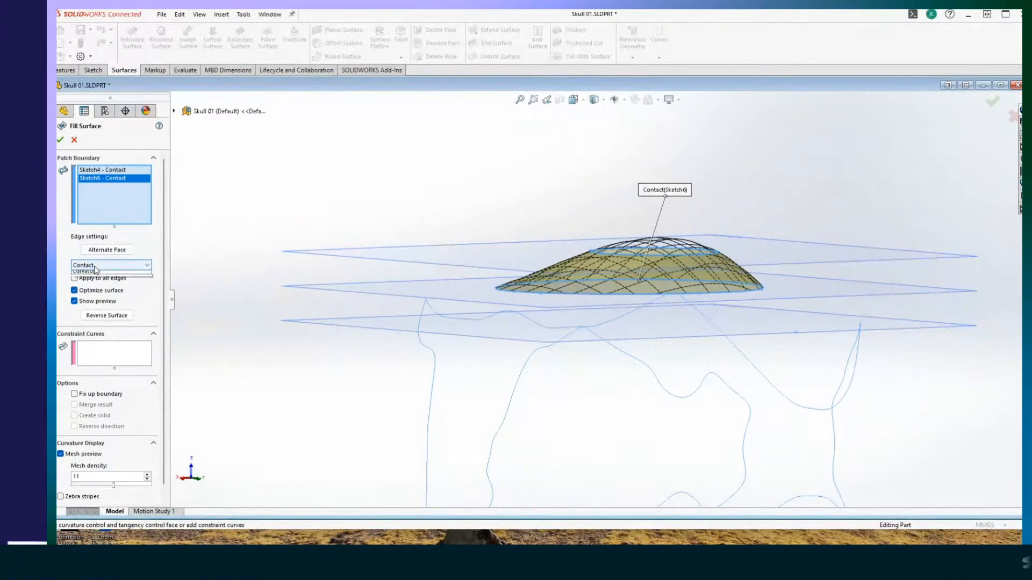
Step: Try to change the edge setting of the Sketch6 patch boundary from Contact to Tangent
left_click(94, 280)
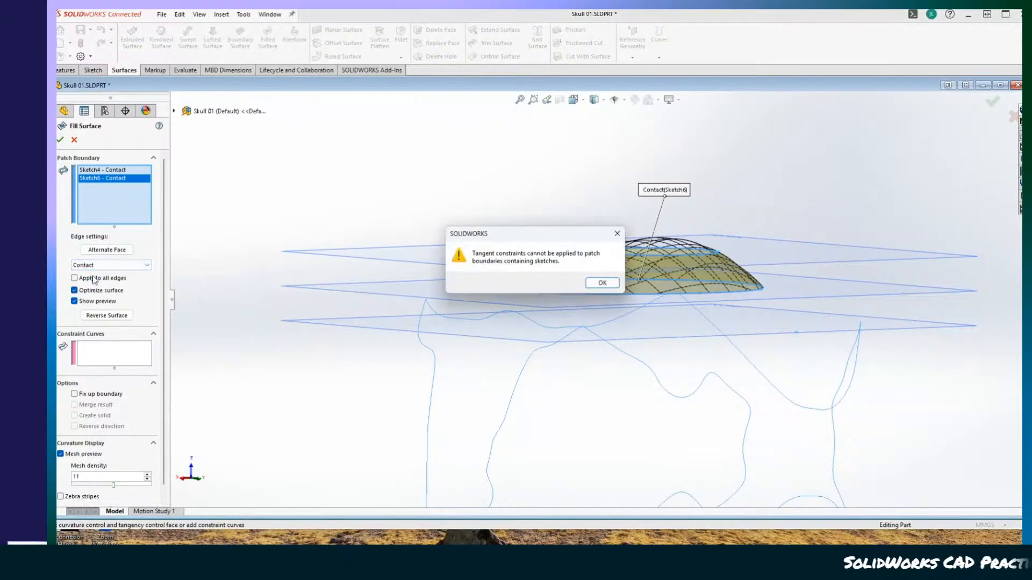
left_click(602, 284)
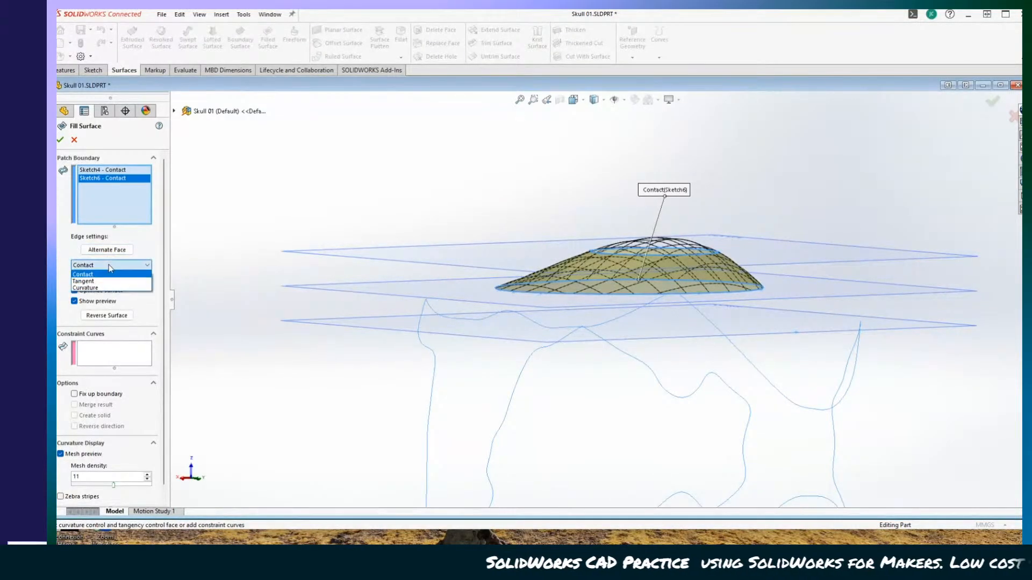
left_click(99, 282)
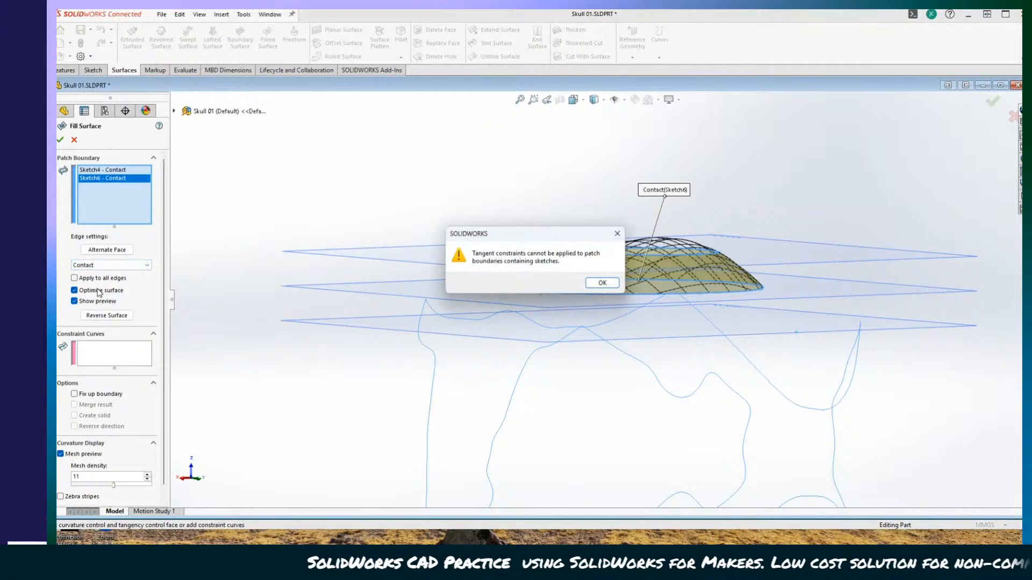
left_click(600, 283)
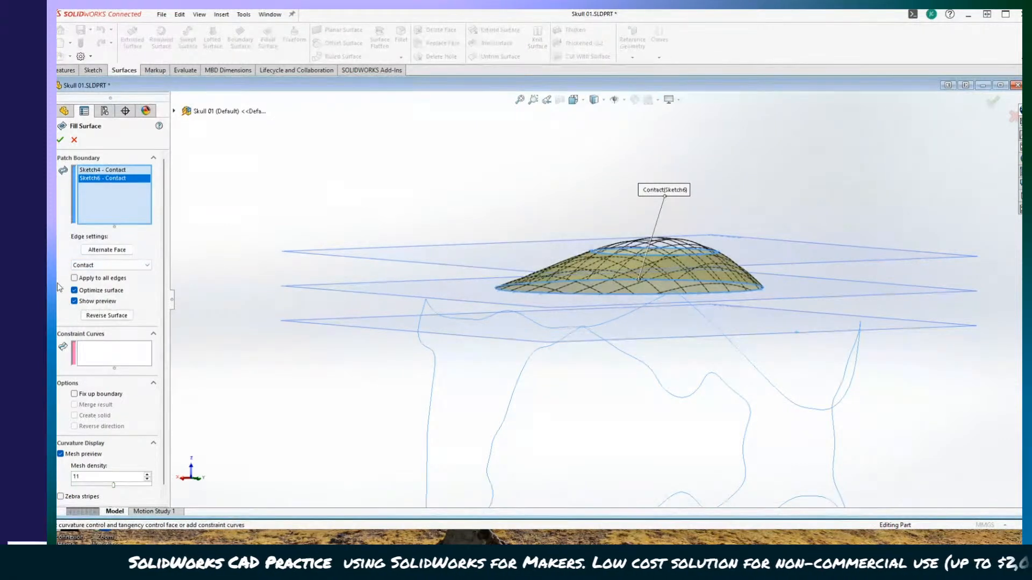
Step: Test Optimize surface and Reverse Surface, and create the filled surface with Apply to all edges and Fix up boundary enabled
left_click(75, 278)
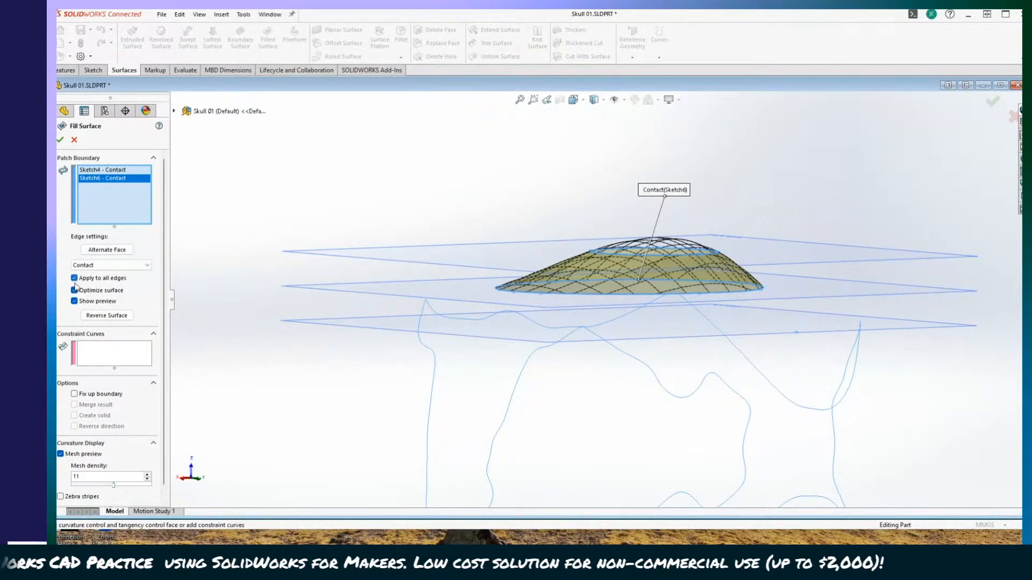
left_click(74, 290)
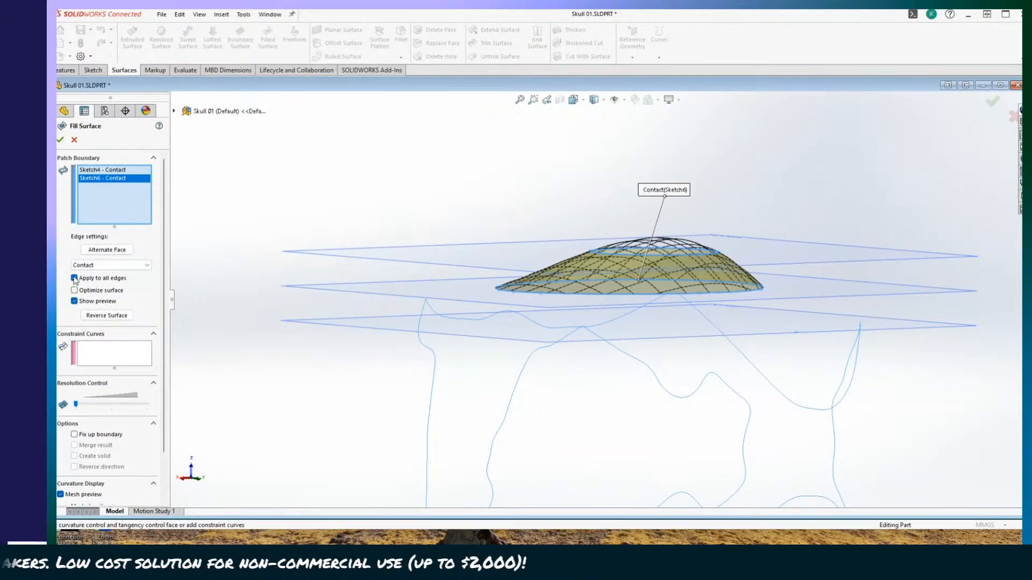
left_click(74, 290)
left_click(106, 315)
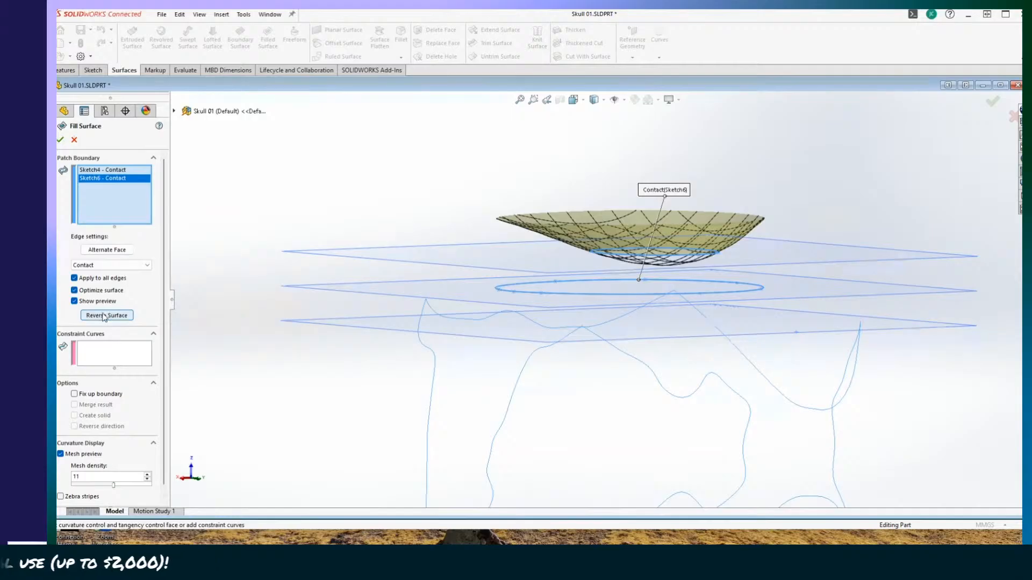
left_click(105, 316)
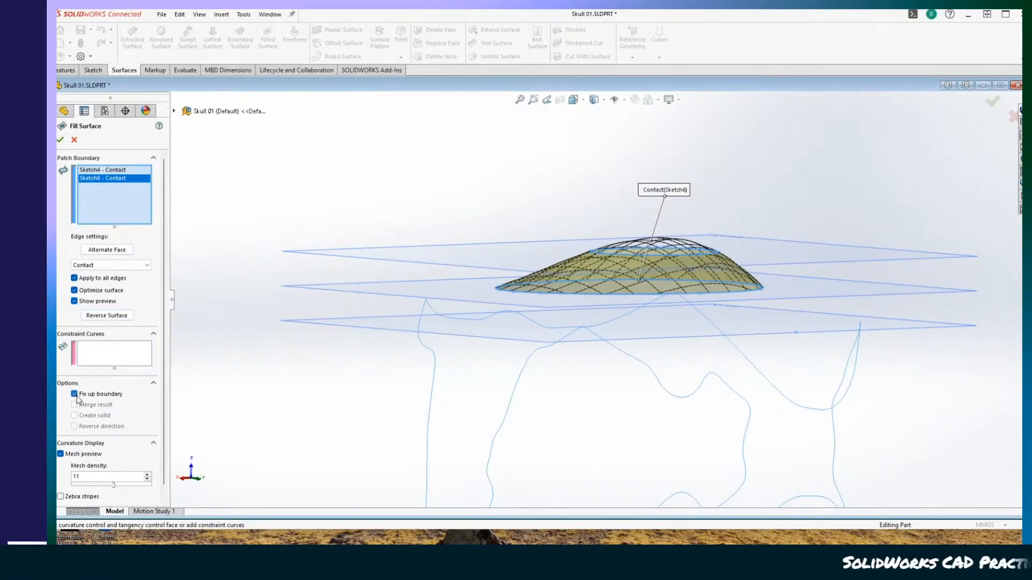
scroll(110, 404, "down", 1)
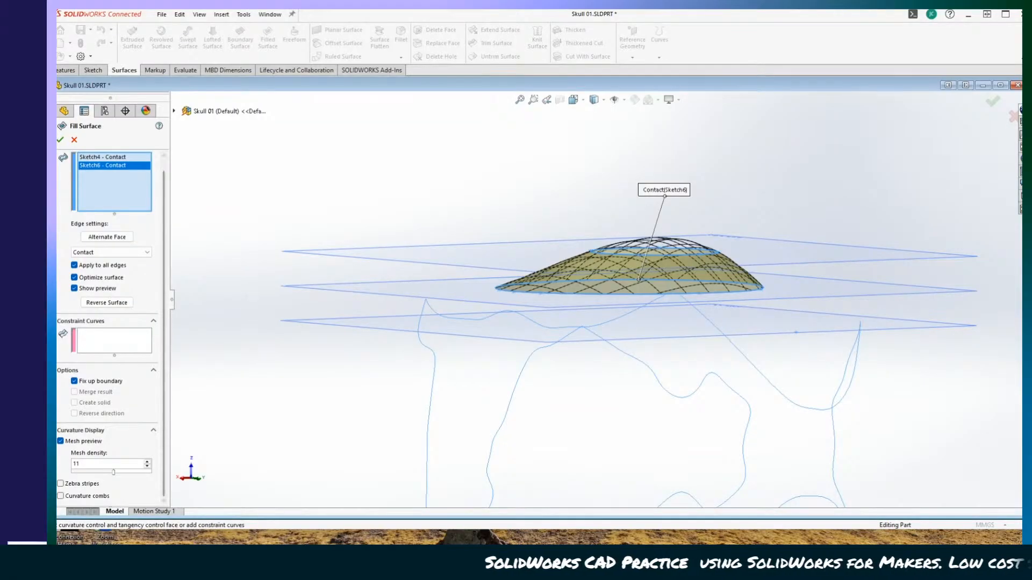
left_click(60, 140)
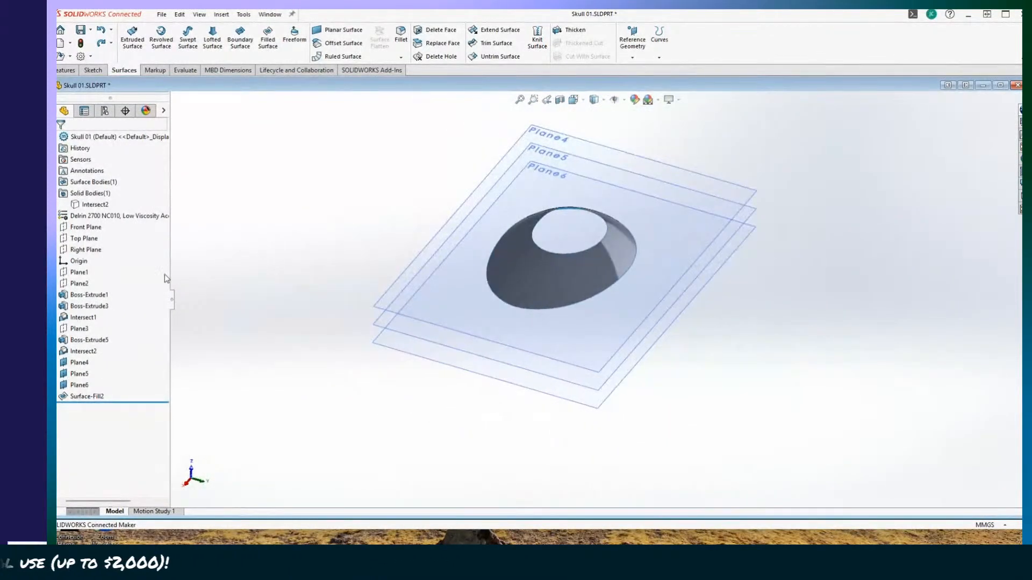
Step: Show the Intersect2 solid body and apply a planar section view parallel to the Top Plane at a 55 mm offset
right_click(98, 203)
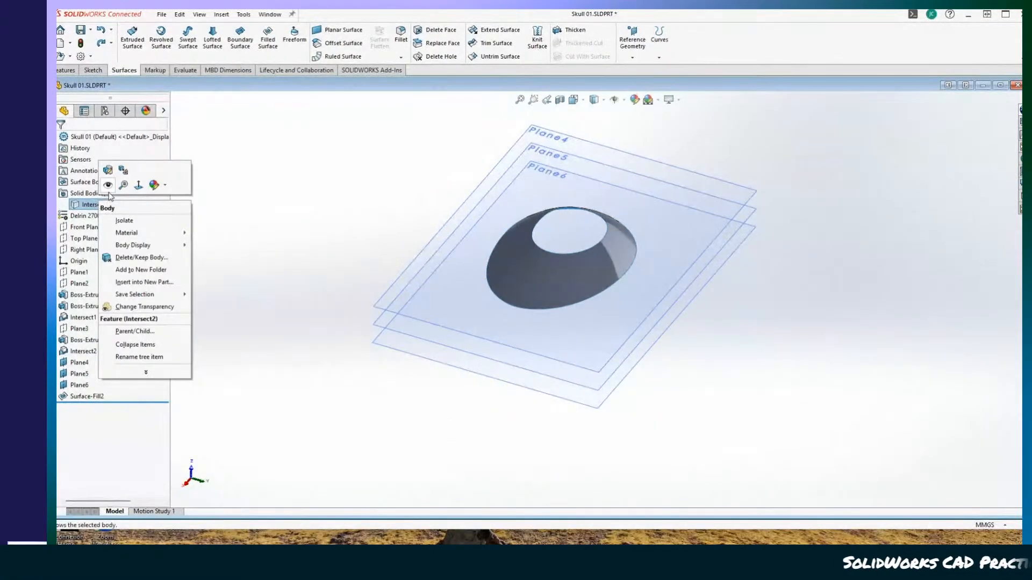
left_click(108, 185)
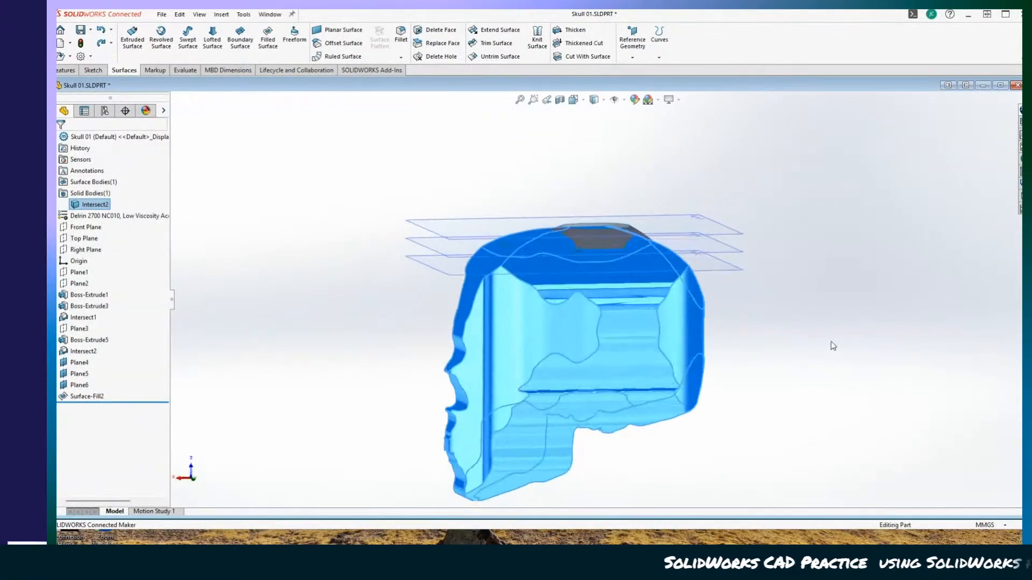
left_click(812, 350)
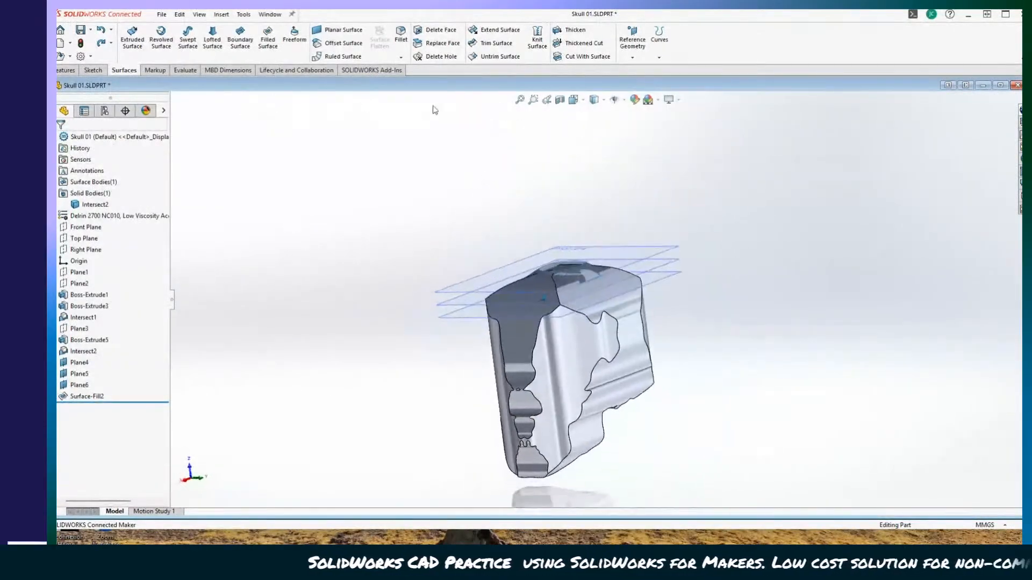
left_click(559, 100)
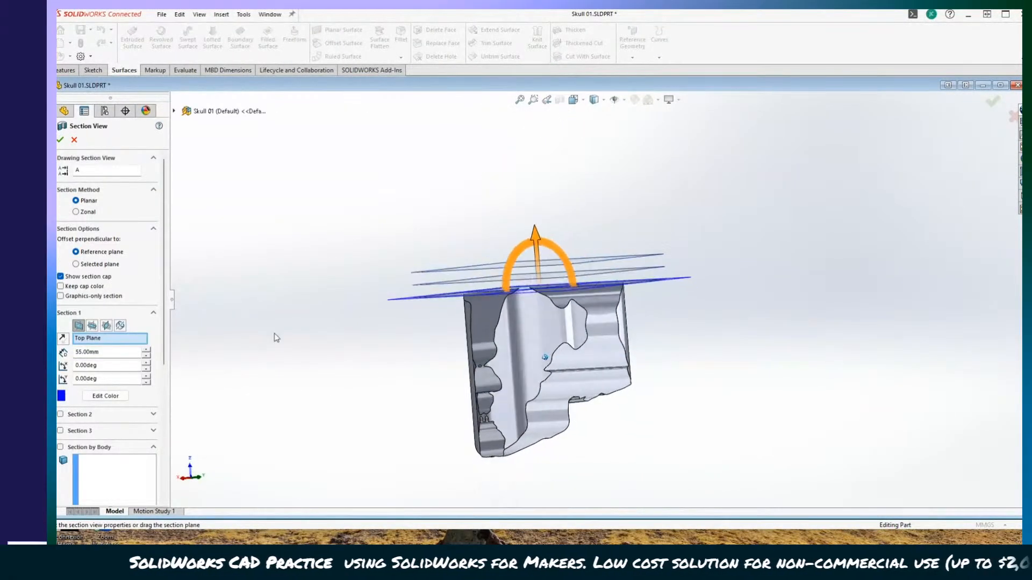
left_click(61, 141)
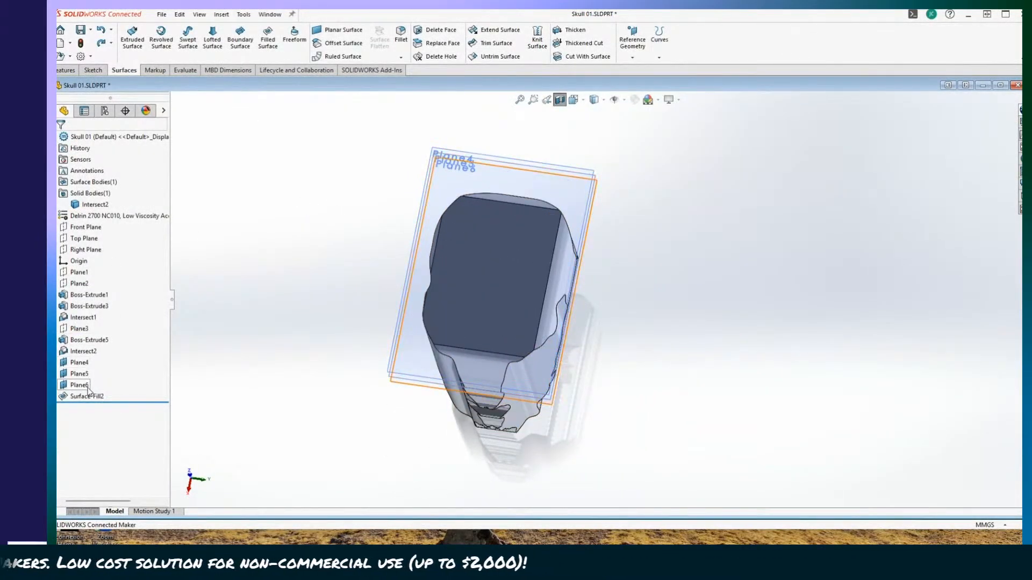
Step: Show the Sketch4 and Sketch6 ovals absorbed in Surface-Fill2 and toggle the visibility of that surface
scroll(93, 384, "right", 2)
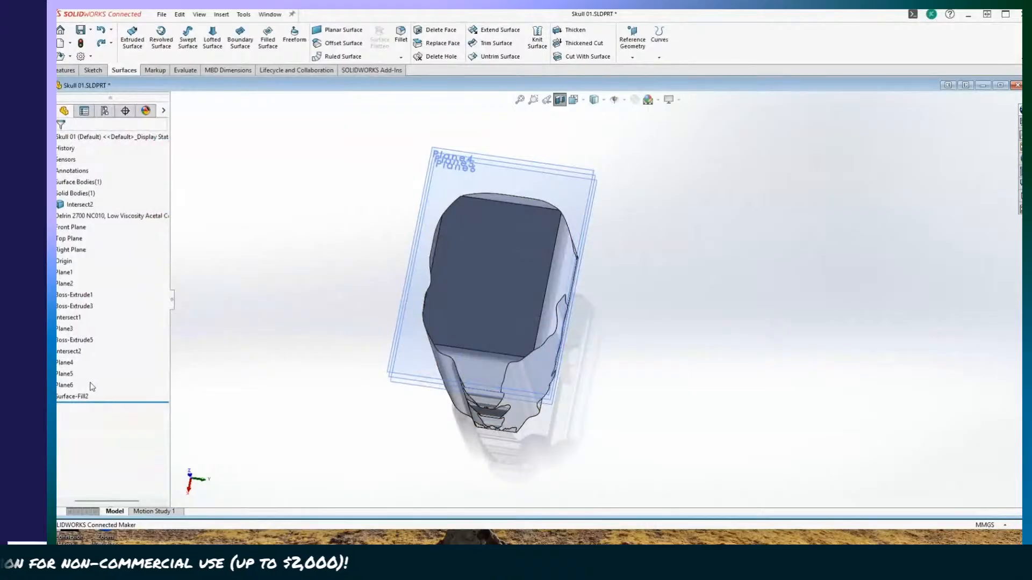
scroll(93, 387, "left", 2)
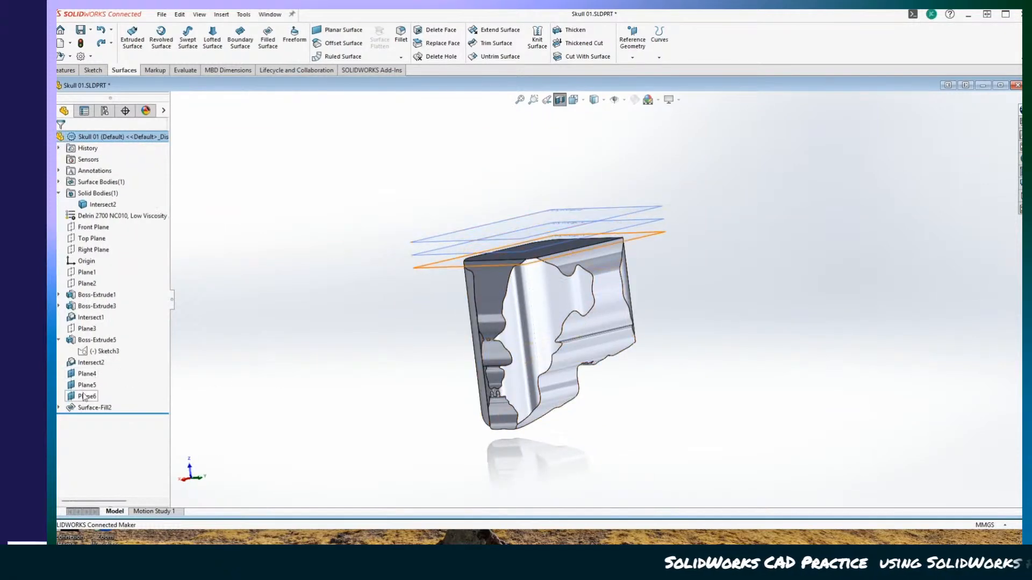
left_click(60, 408)
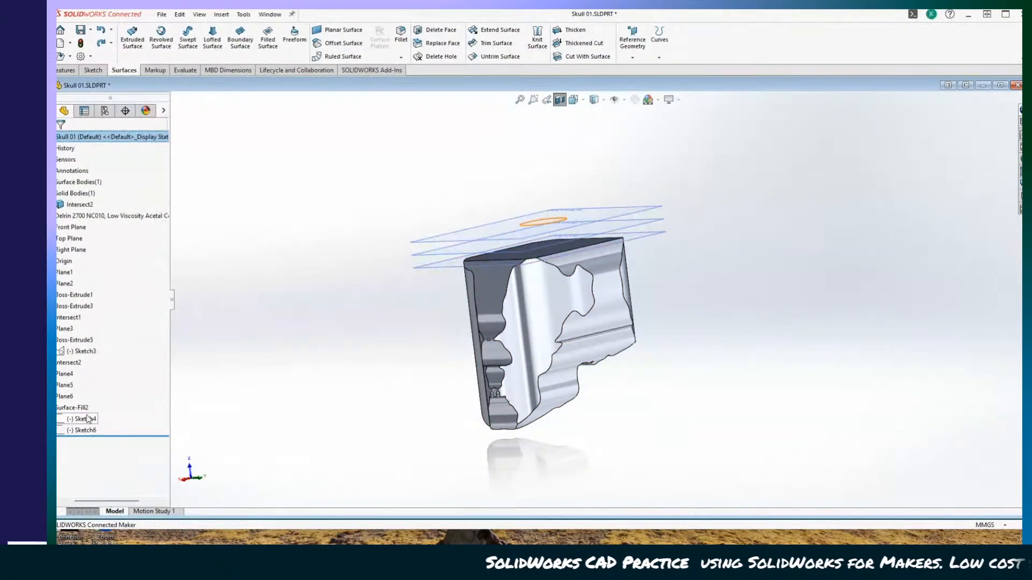
right_click(105, 420)
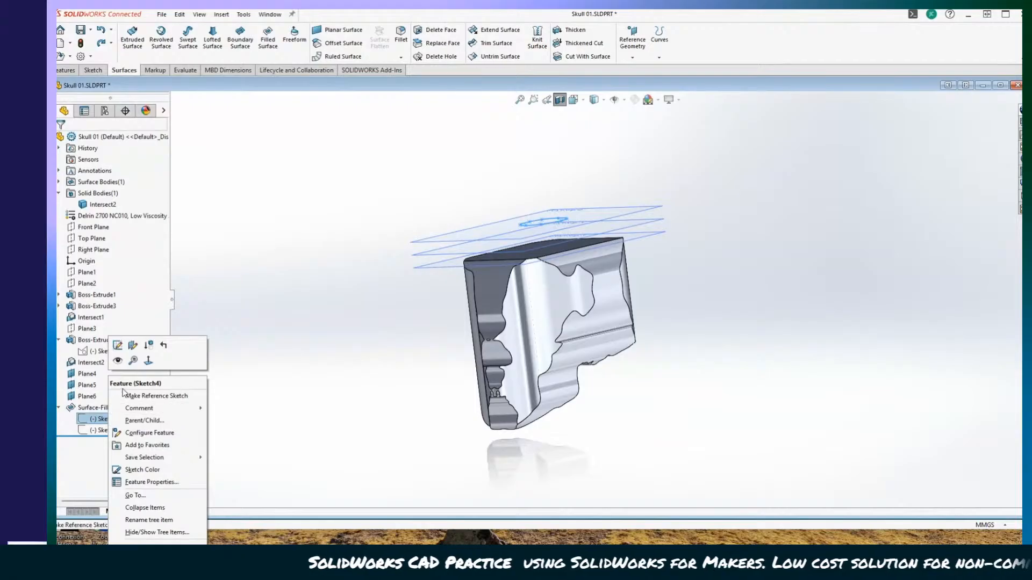
key("Escape")
right_click(104, 430)
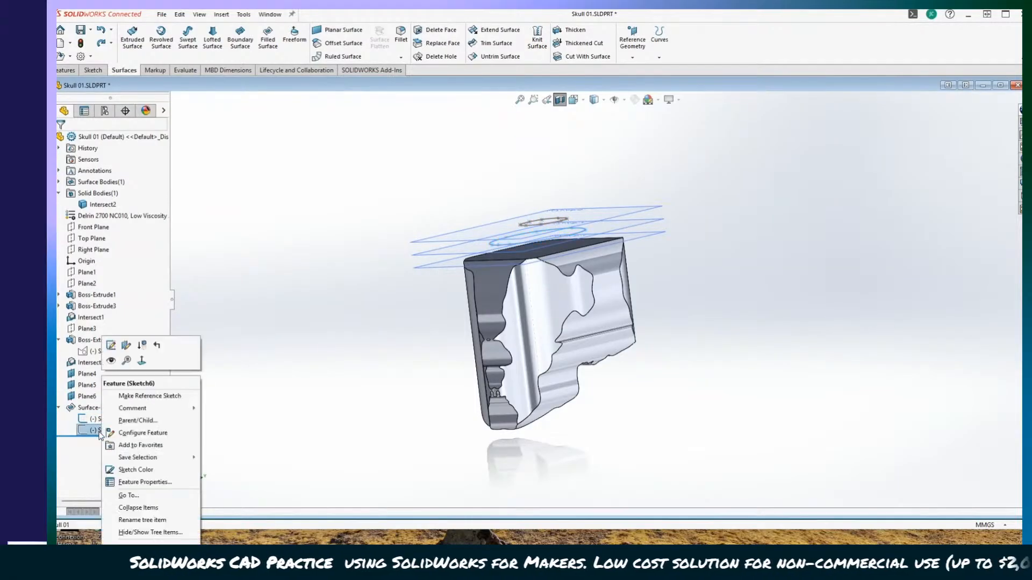
left_click(111, 360)
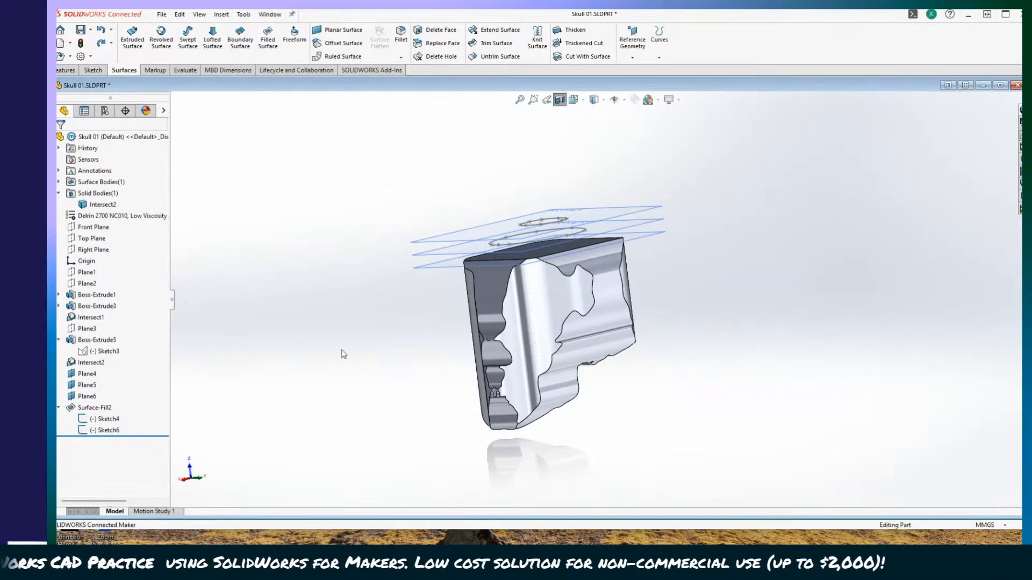
right_click(103, 409)
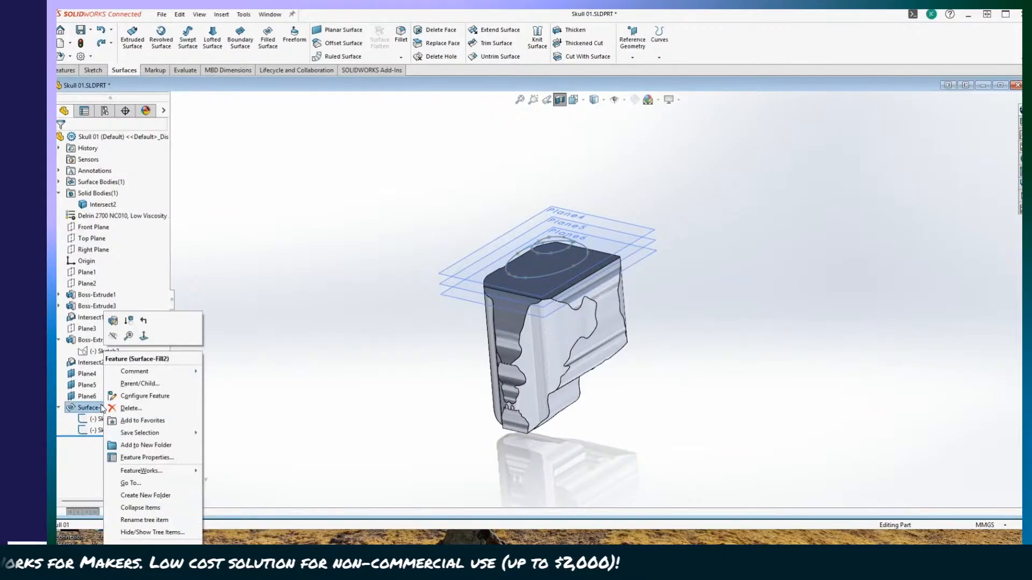
left_click(113, 337)
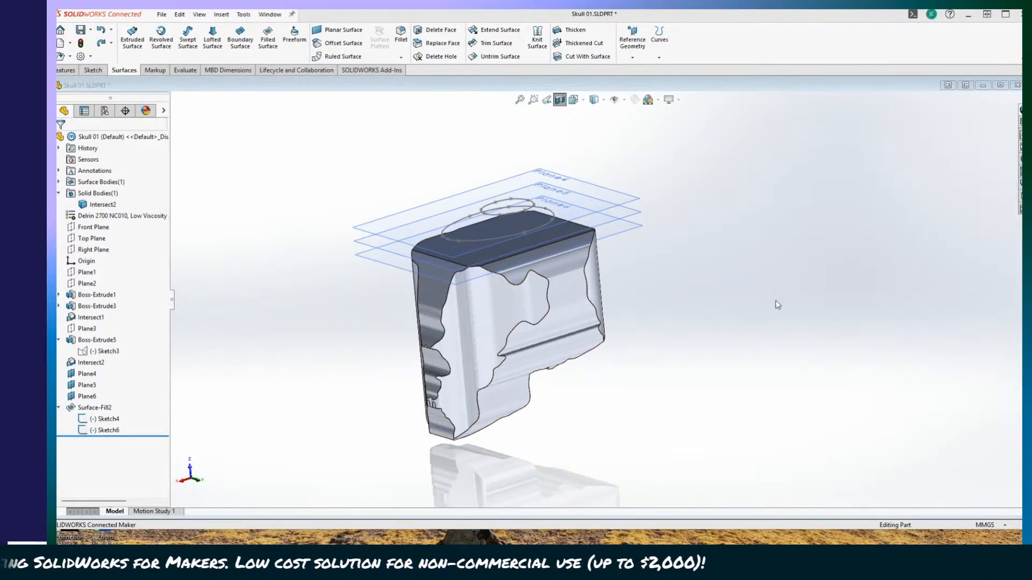
left_click(705, 292)
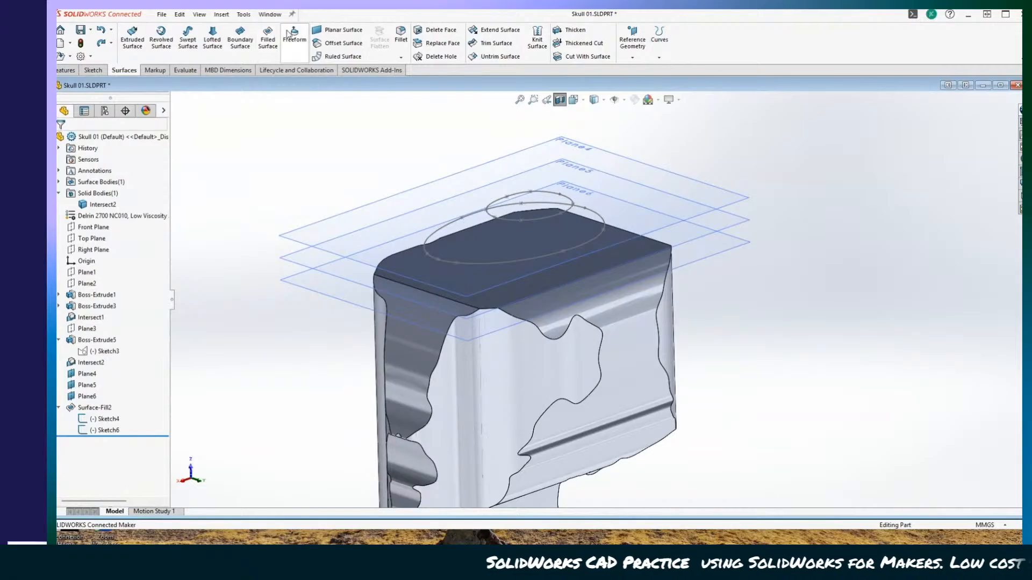
Step: Create two separate filled surfaces bounded by Sketch4 alone with Contact edges, turning off Optimize surface for the second
left_click(266, 37)
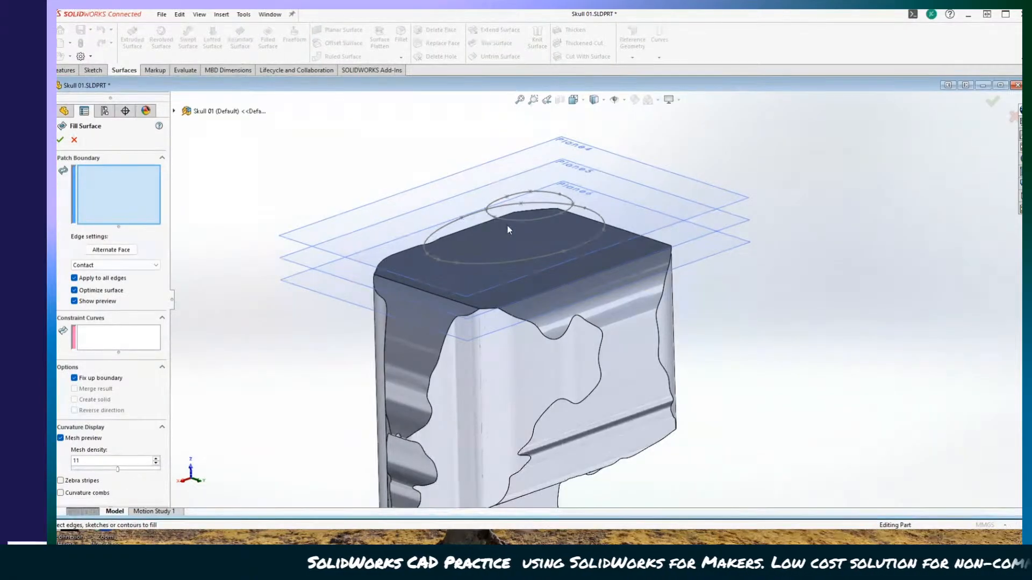
left_click(571, 201)
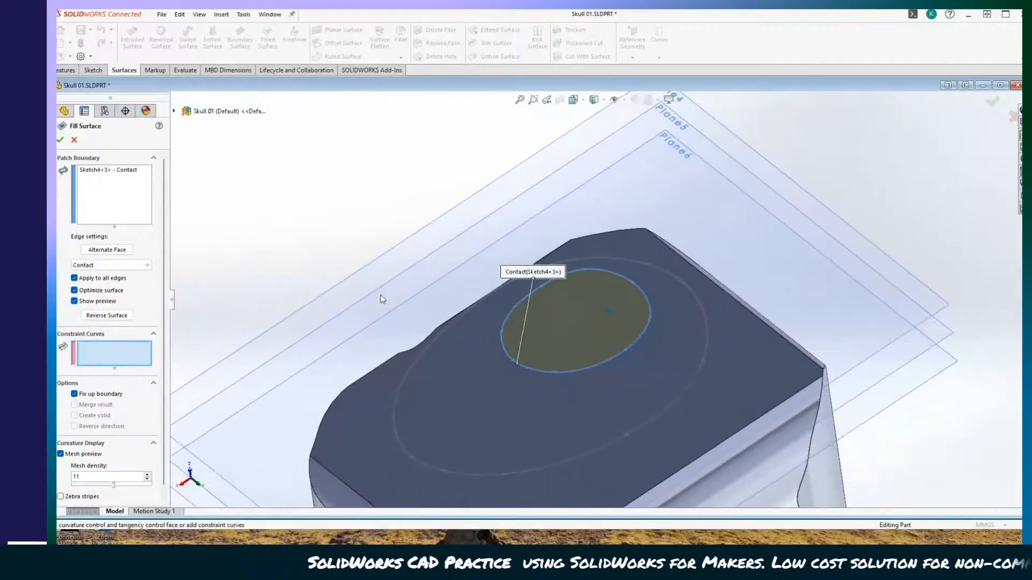
left_click(60, 139)
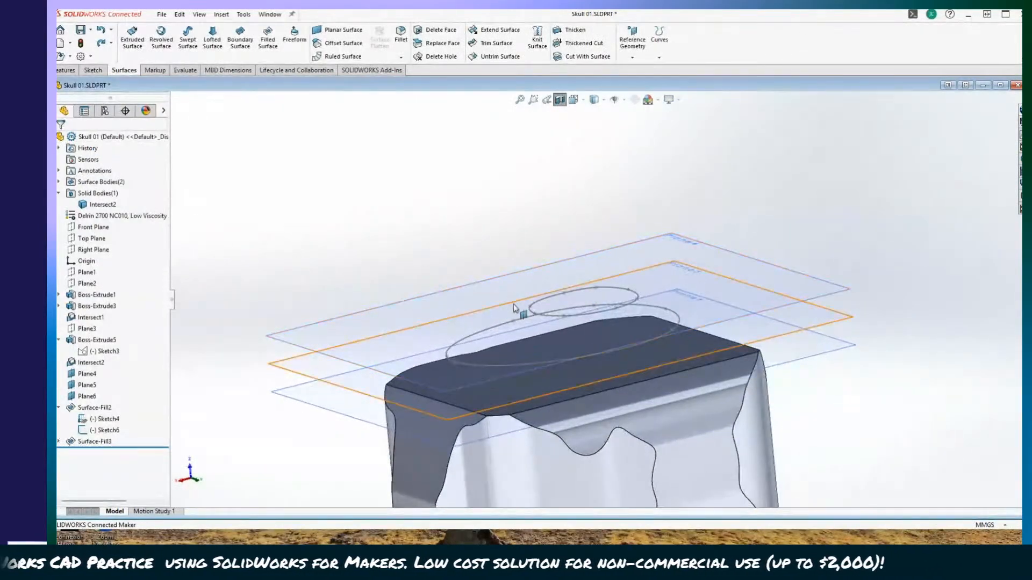
left_click(577, 294)
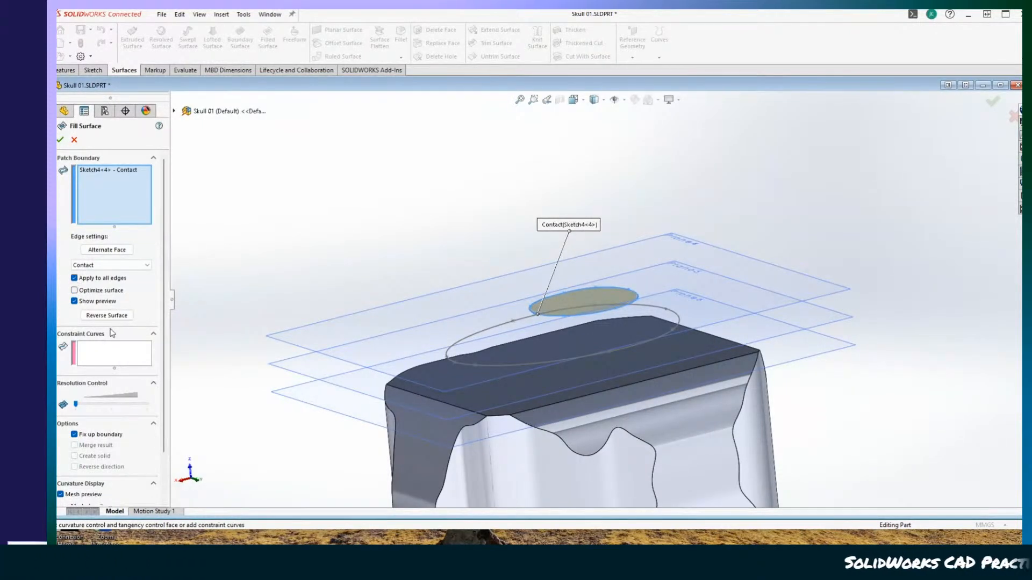
scroll(112, 334, "down", 3)
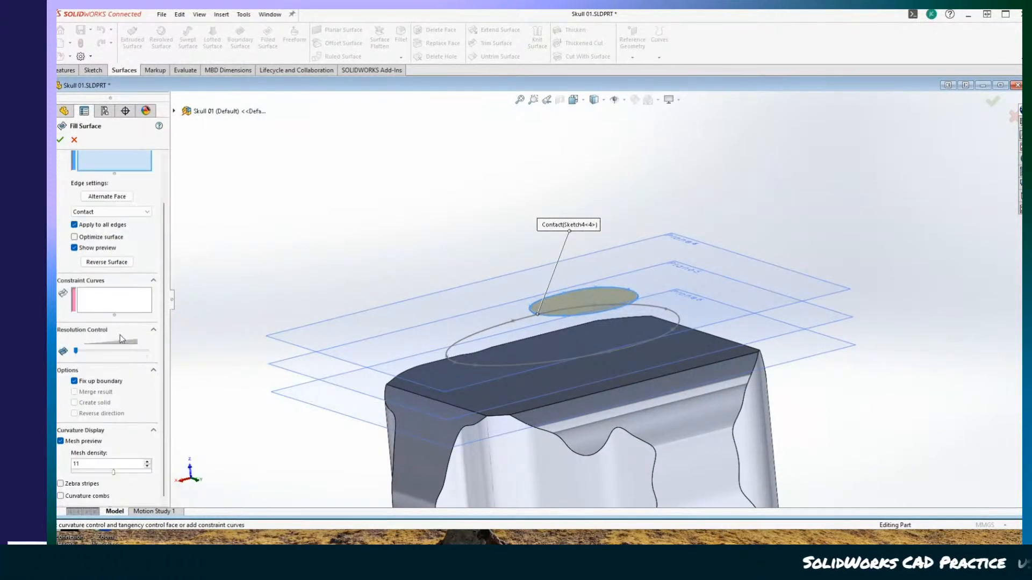
left_click(61, 140)
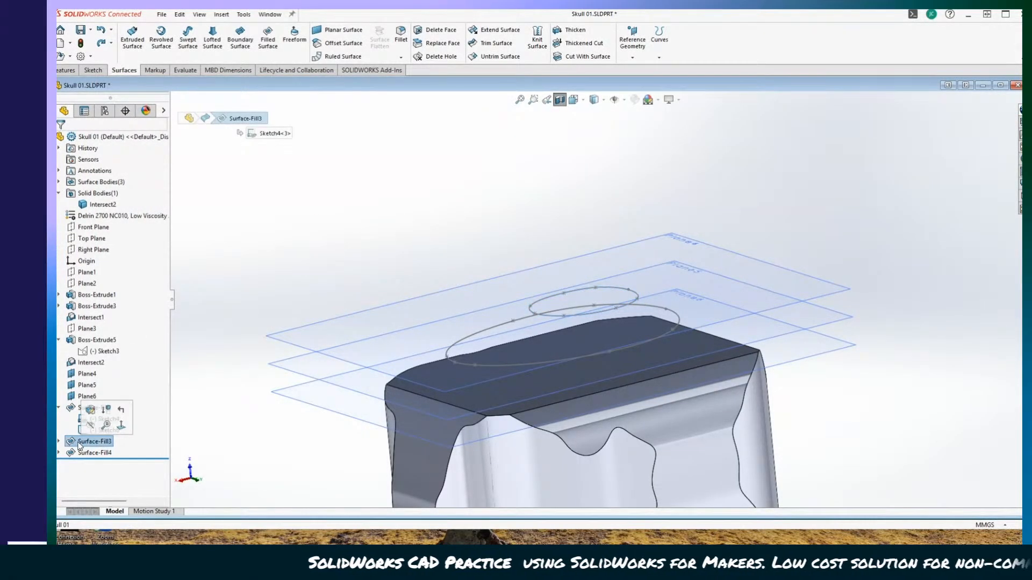
Step: Delete the Surface-Fill3 and Surface-Fill4 features
left_click(58, 441)
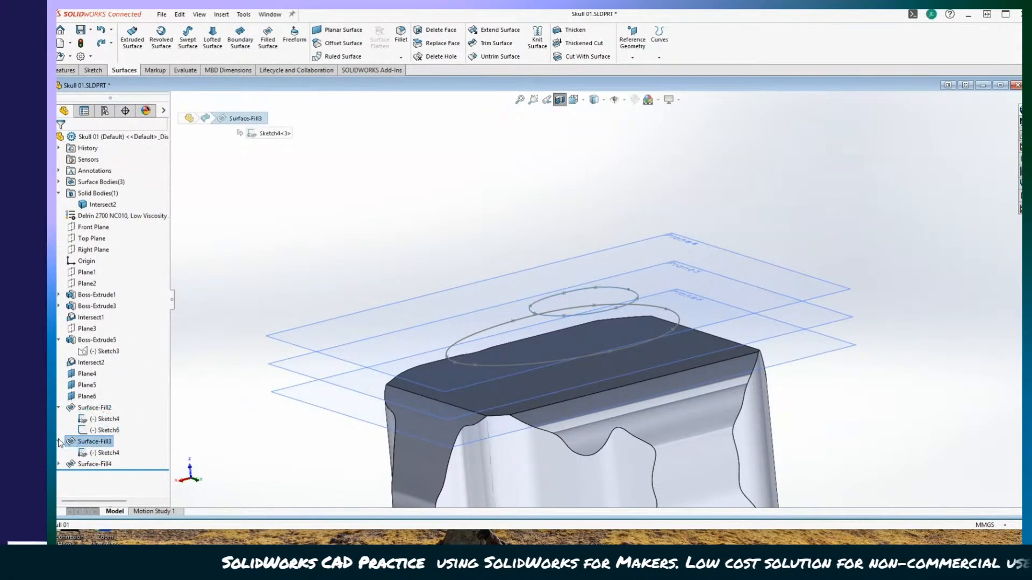
right_click(85, 446)
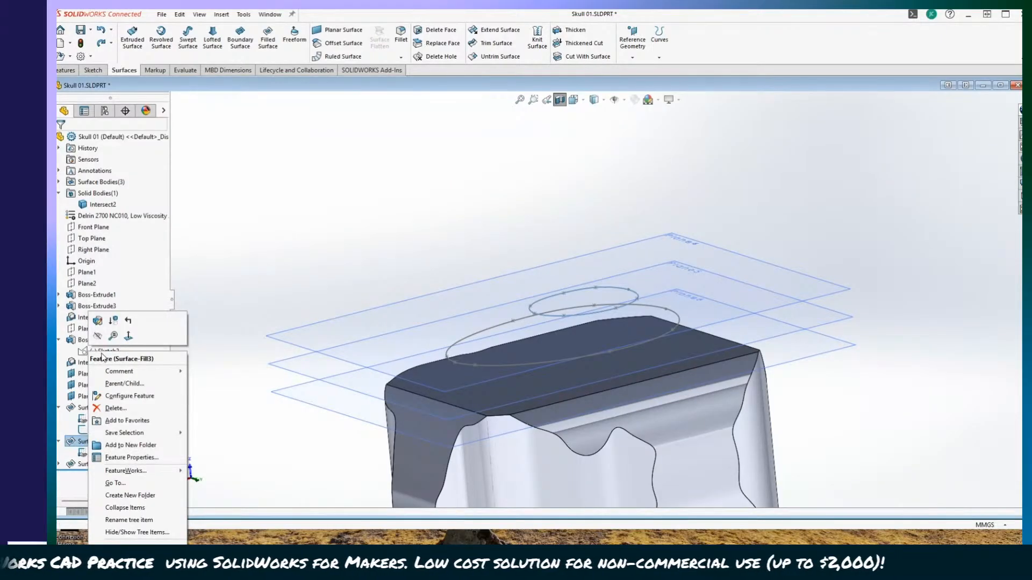
left_click(111, 409)
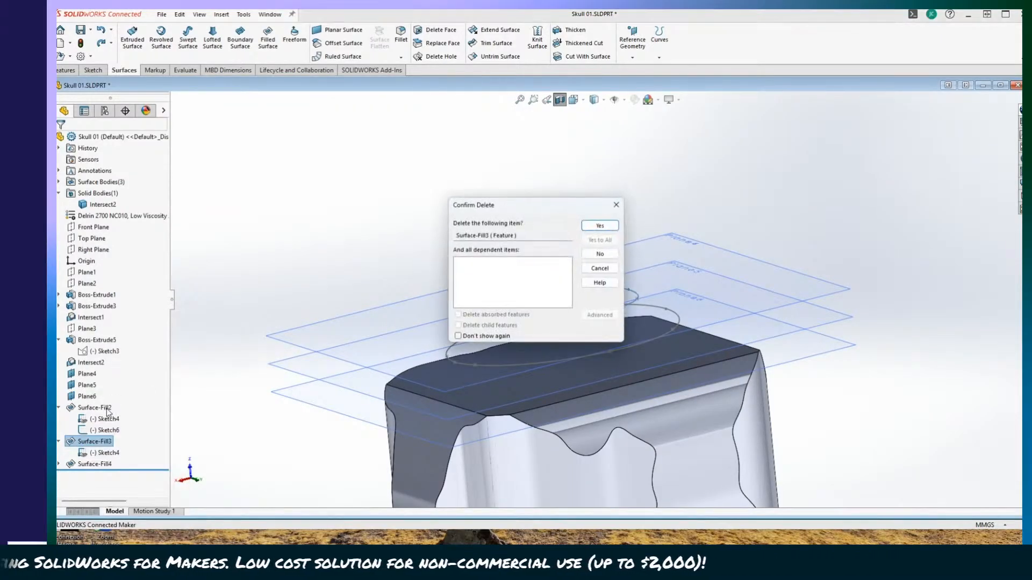
left_click(591, 227)
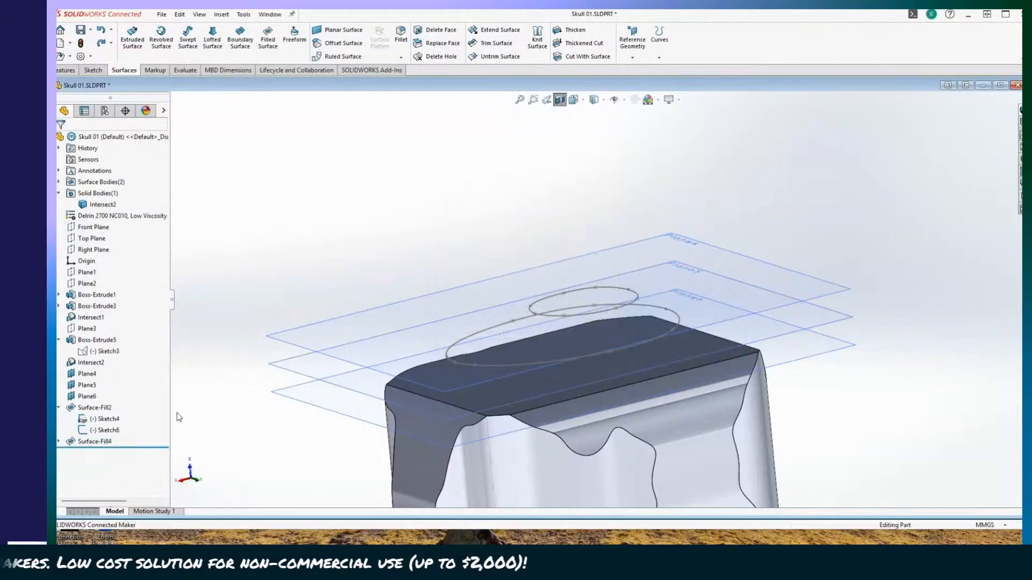
right_click(96, 443)
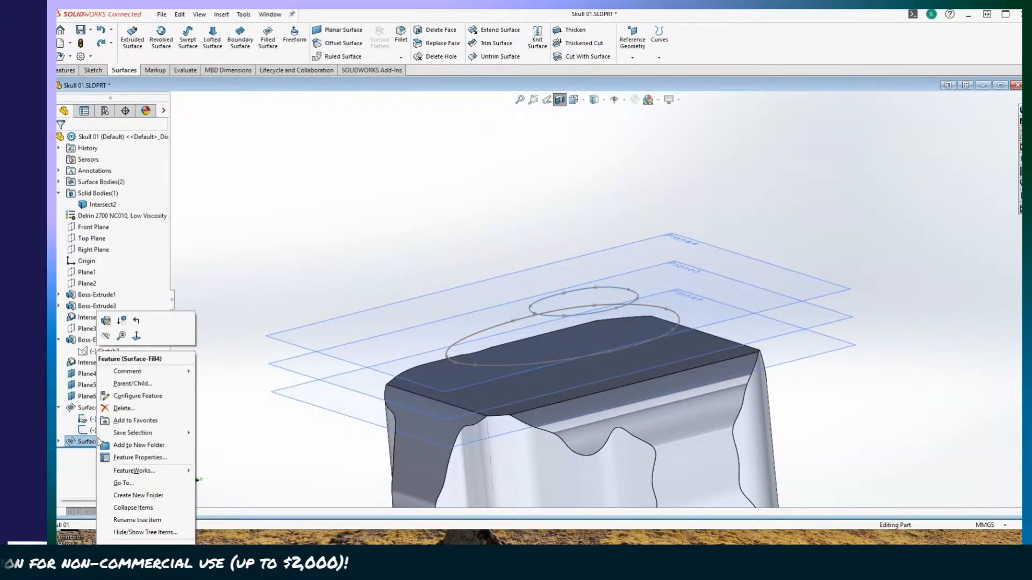
left_click(123, 409)
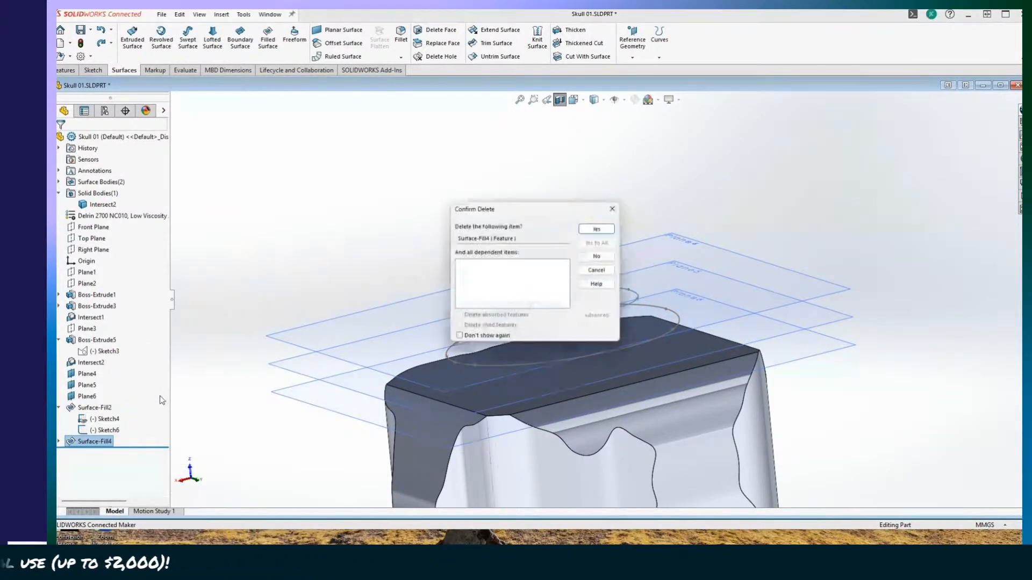
left_click(602, 226)
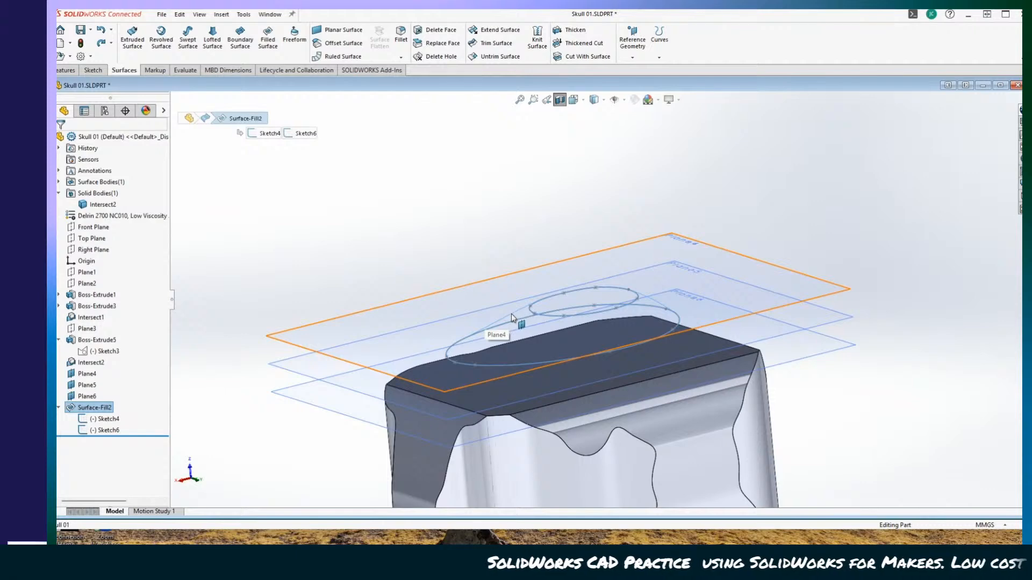
Step: Delete the Surface-Fill2 feature while keeping its absorbed Sketch4 and Sketch6
right_click(93, 411)
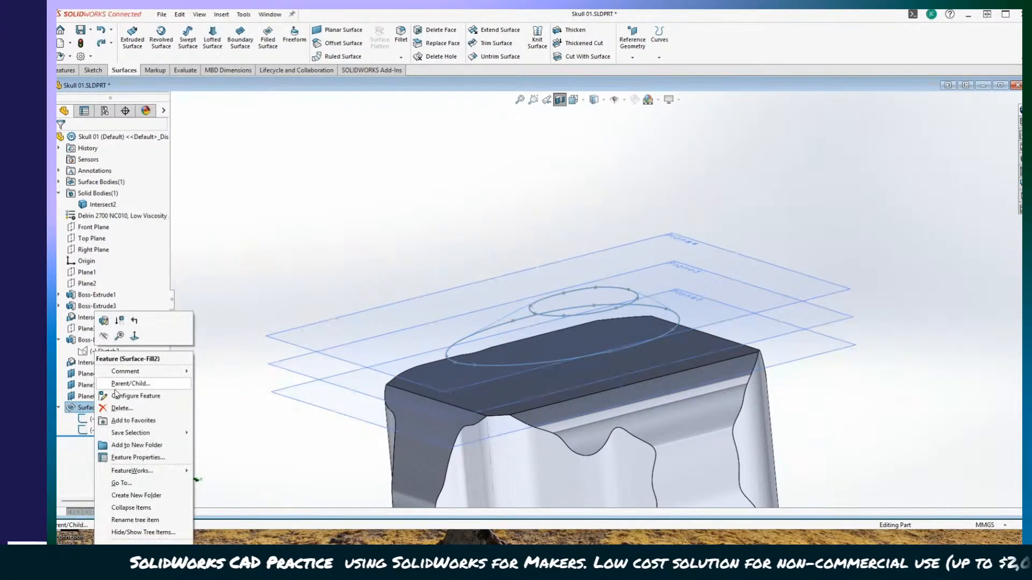
left_click(124, 409)
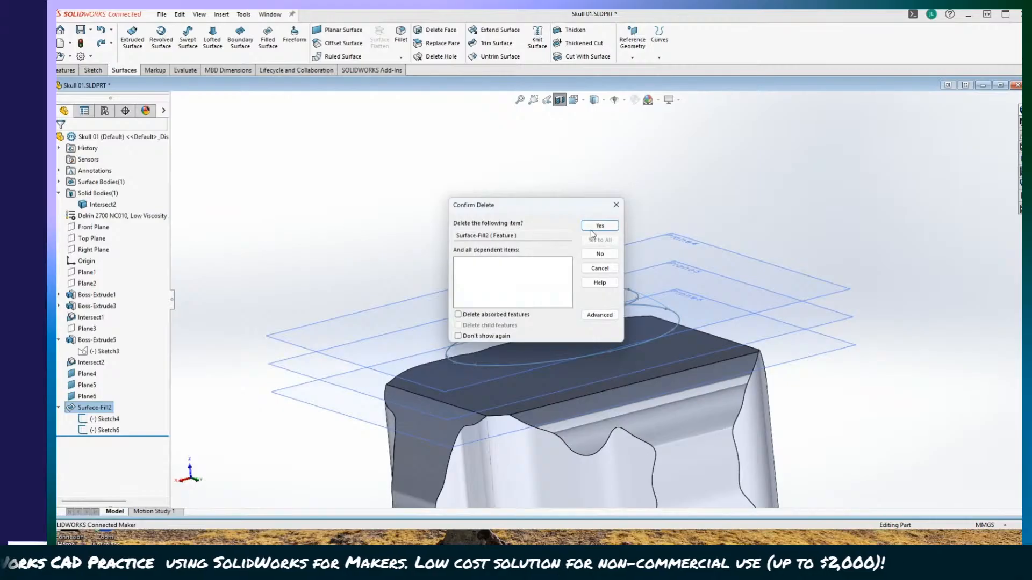
key("Return")
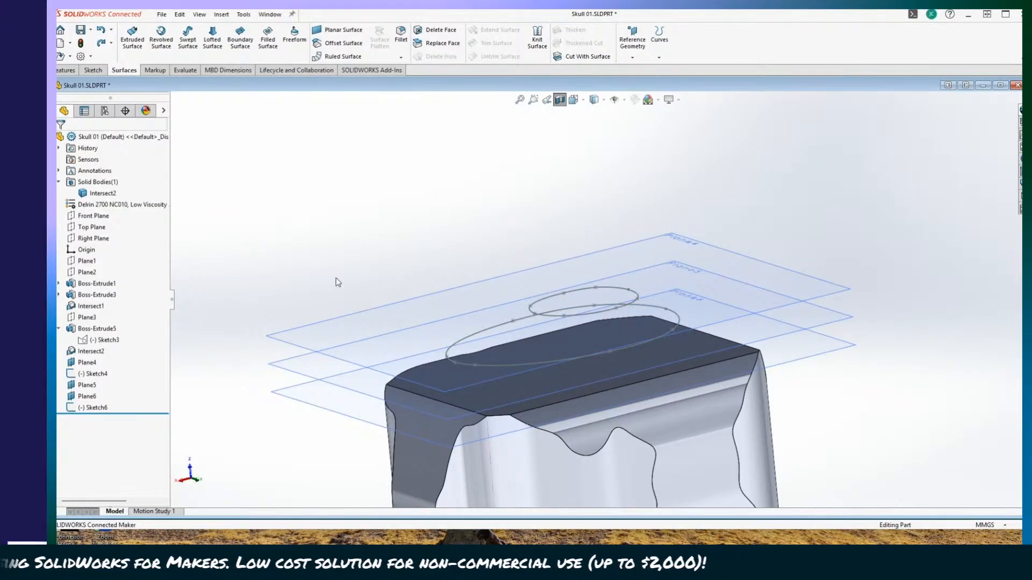
Step: Create a filled surface bounded by the Sketch4 oval with Contact edge setting, Optimize surface and Fix up boundary enabled
middle_click_drag(470, 345, 445, 209)
middle_click_drag(571, 144, 243, 108)
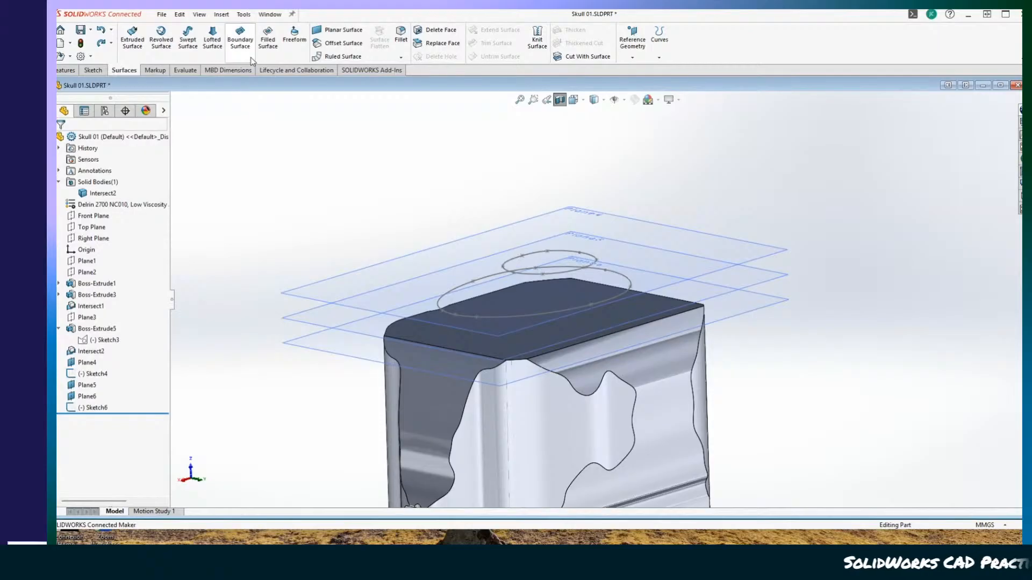
left_click(267, 41)
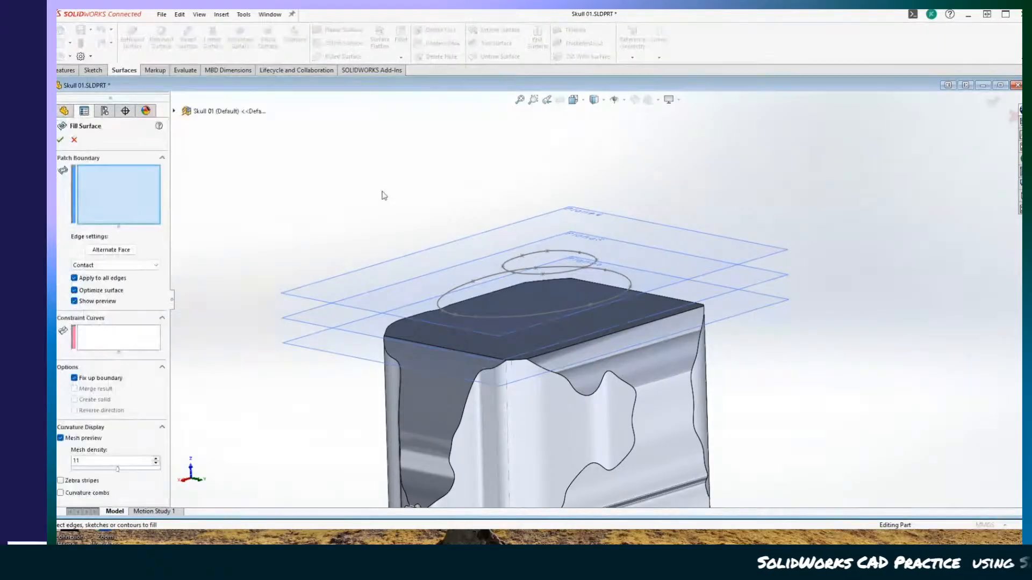
left_click(534, 255)
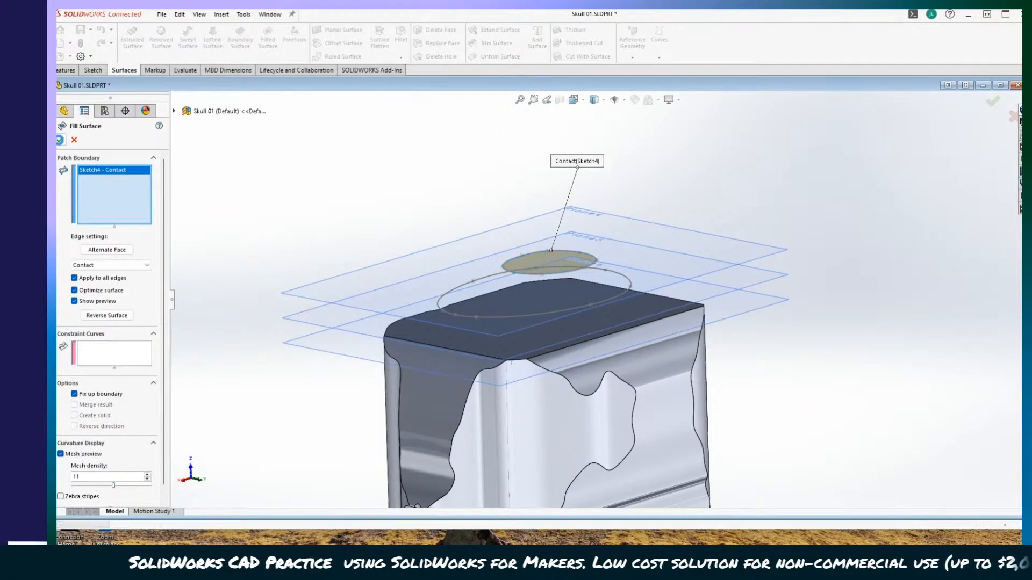
left_click(60, 140)
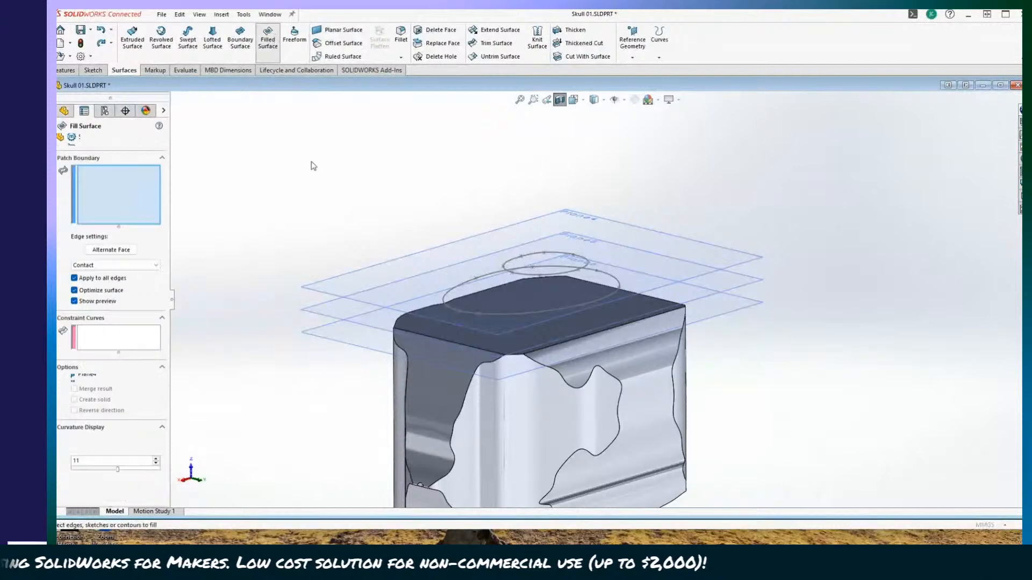
Step: Create a second filled surface bounded by the Sketch4 and Sketch6 ovals, with Contact edge settings and Optimize surface enabled
left_click(521, 276)
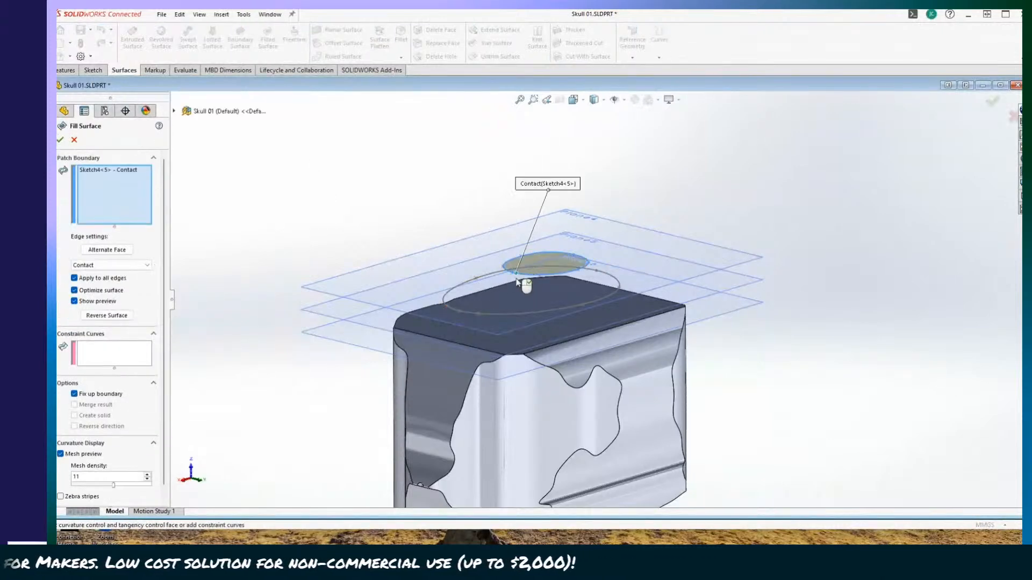
left_click(450, 293)
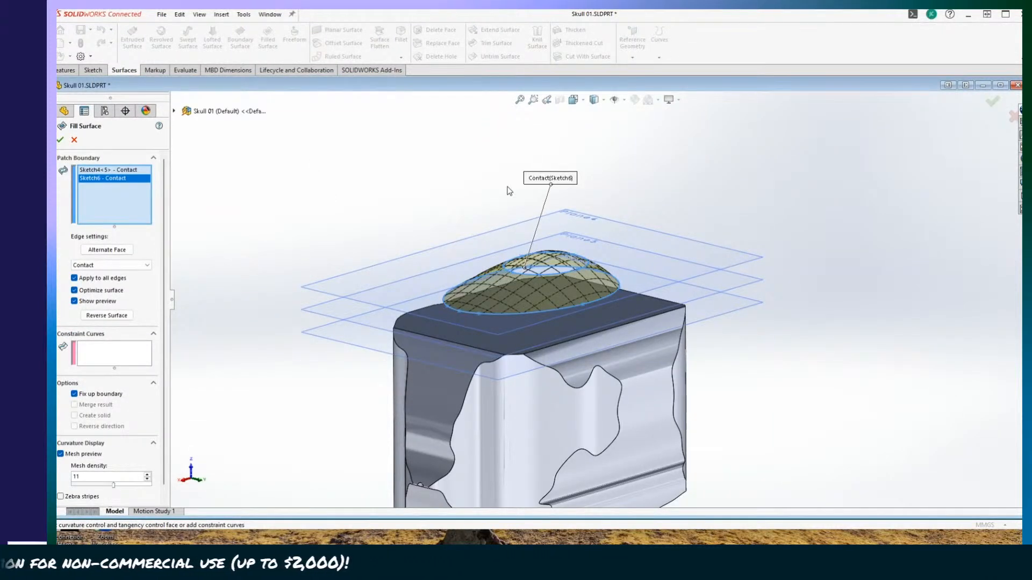
middle_click_drag(509, 191, 510, 190)
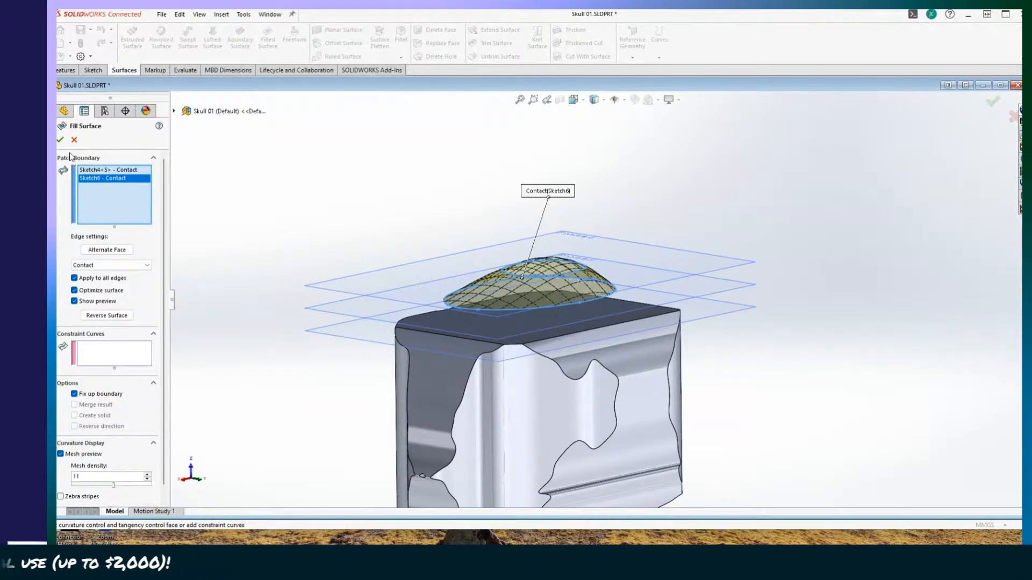
middle_click_drag(369, 317, 445, 120)
middle_click_drag(334, 170, 219, 197)
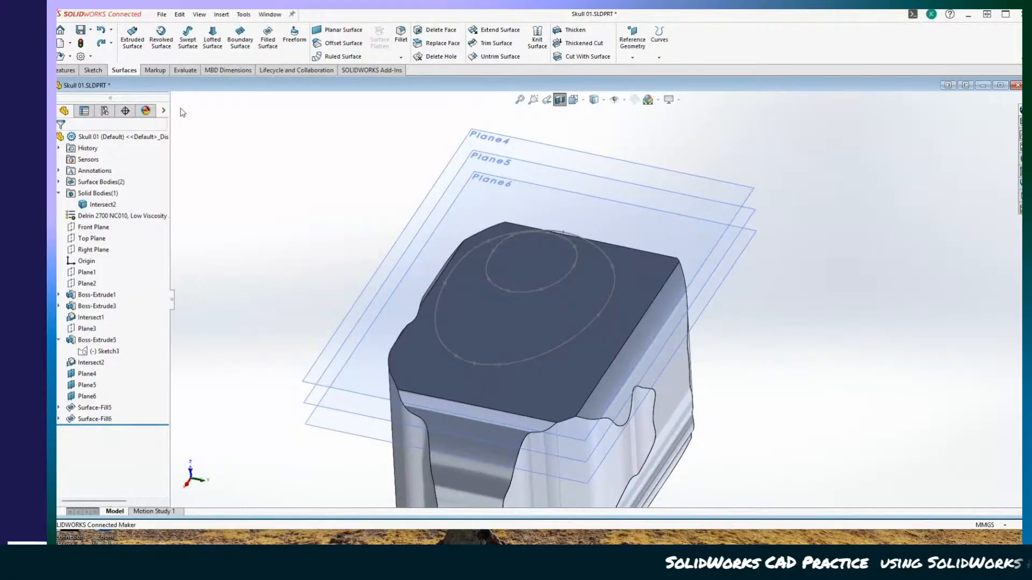
Step: Turn off the section view and examine how the filled surfaces sit against the top of the full solid body
middle_click_drag(558, 103, 165, 452)
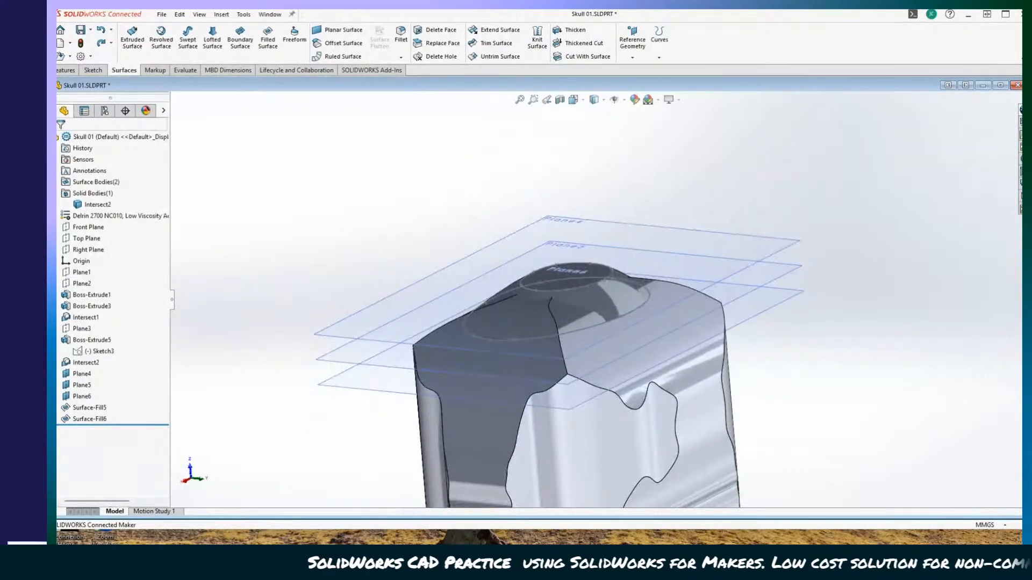
middle_click_drag(321, 239, 323, 261)
scroll(311, 247, "up", 3)
middle_click_drag(597, 271, 429, 352)
scroll(583, 347, "up", 3)
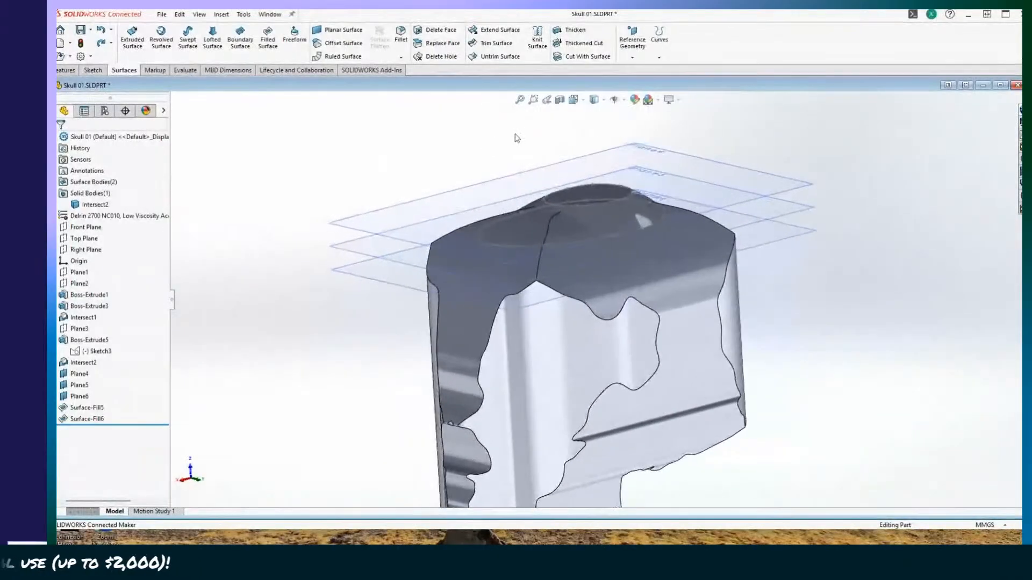
Step: Section the part parallel to the Top Plane at a 56 mm offset to expose the flat cut face of the solid
left_click(560, 100)
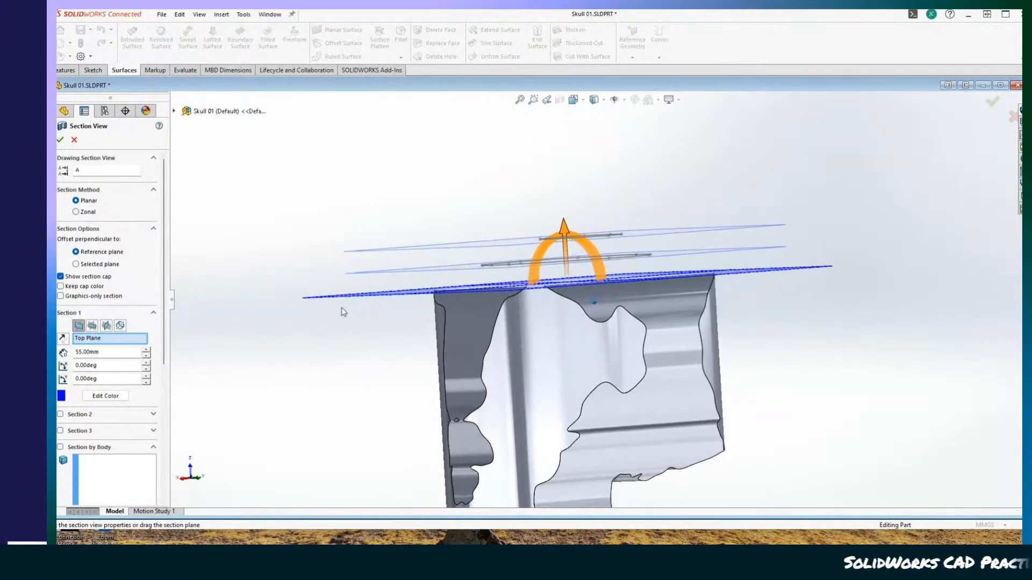
left_click_drag(570, 230, 568, 227)
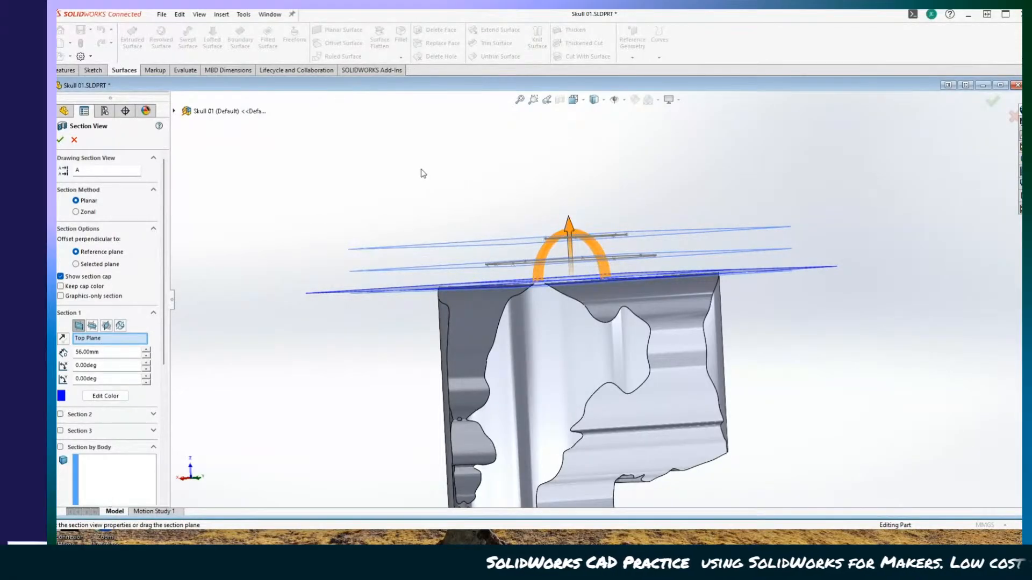
left_click(60, 141)
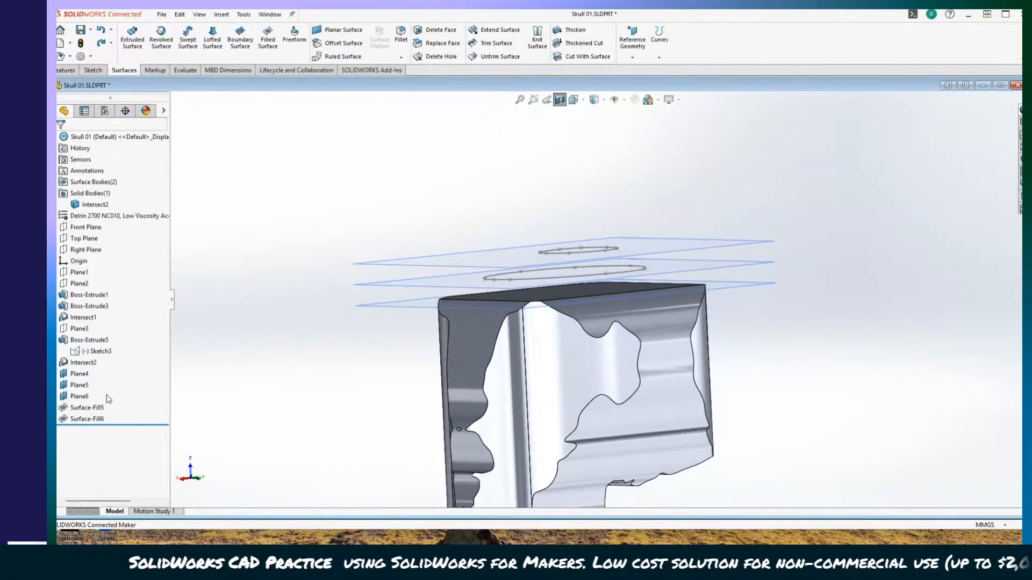
middle_click_drag(329, 247, 308, 262)
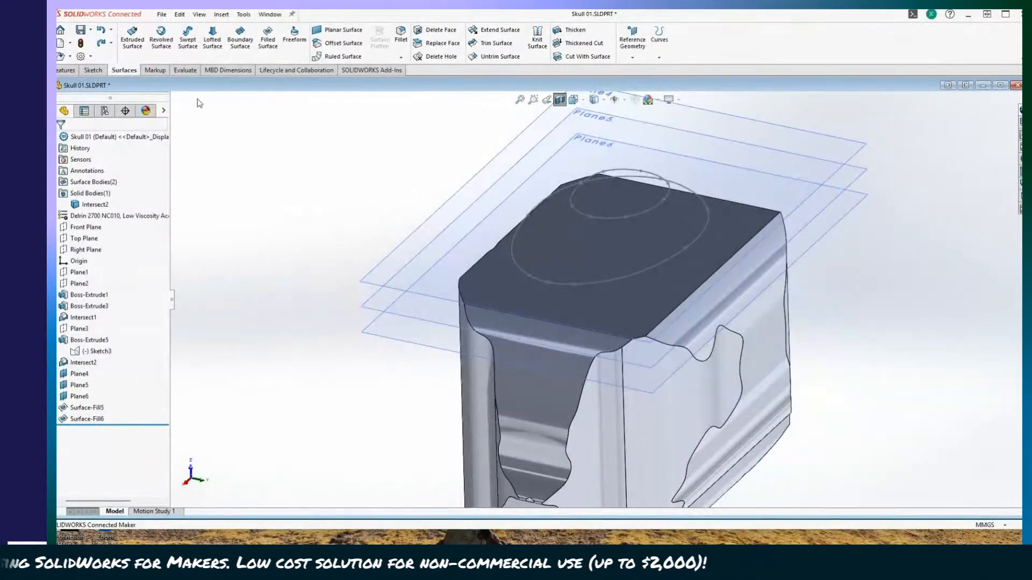
Step: Sketch a closed oval spline on Plane6 around the two existing ovals, reaching about the edges of the sectioned face, and exit the sketch
left_click(90, 71)
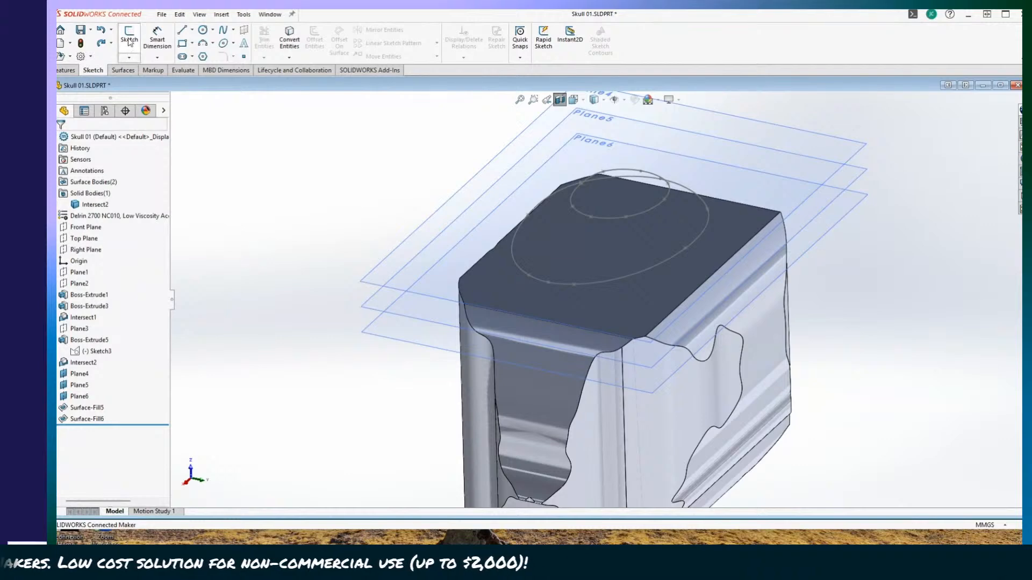
left_click(382, 327)
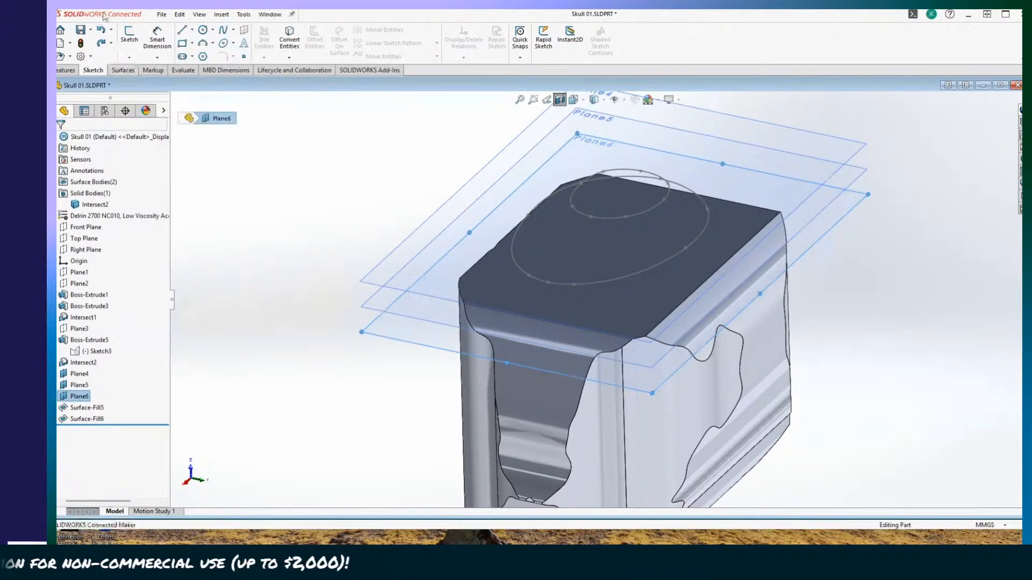
left_click(130, 39)
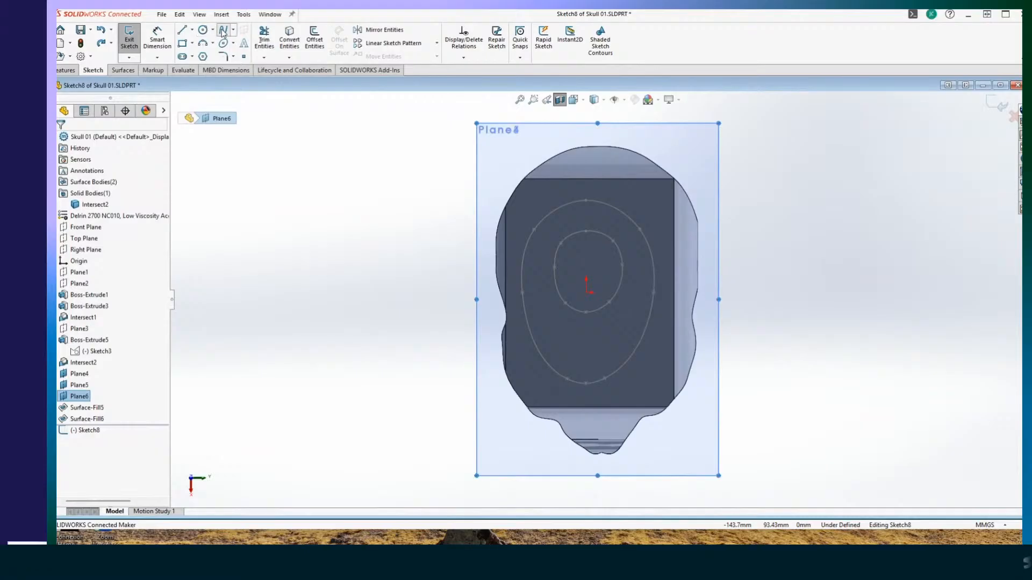
left_click(585, 179)
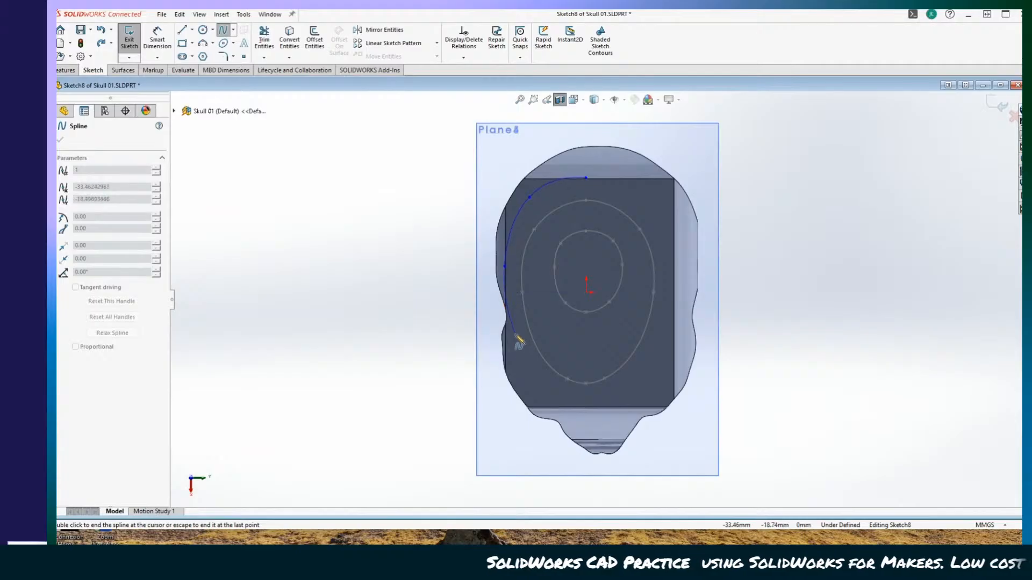
left_click(585, 407)
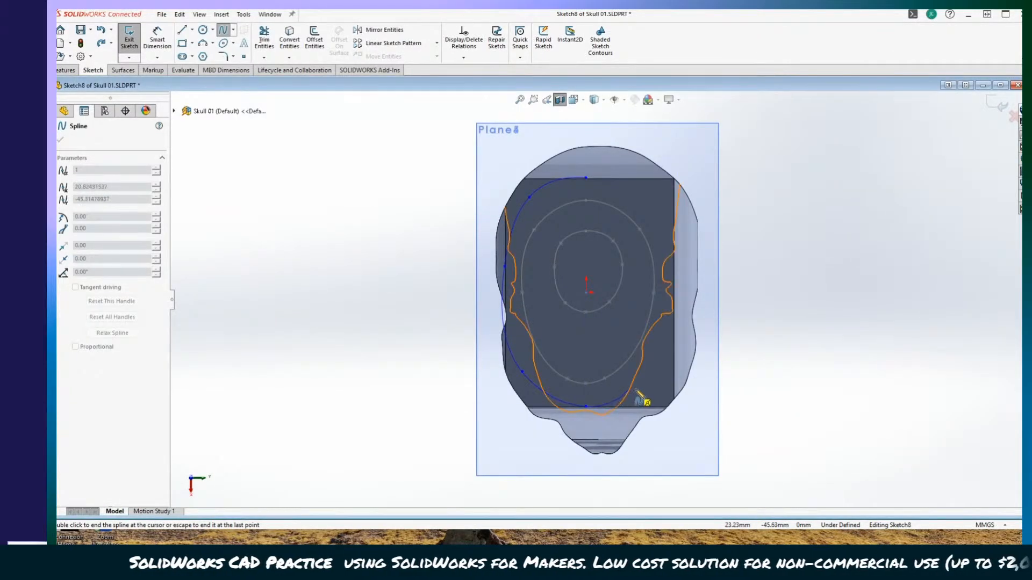
left_click(654, 373)
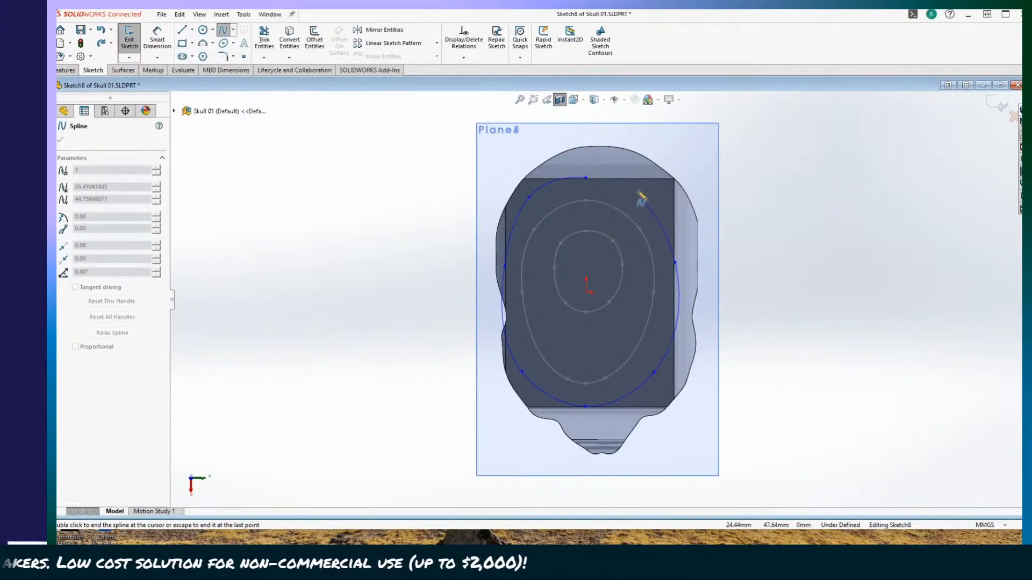
left_click(586, 179)
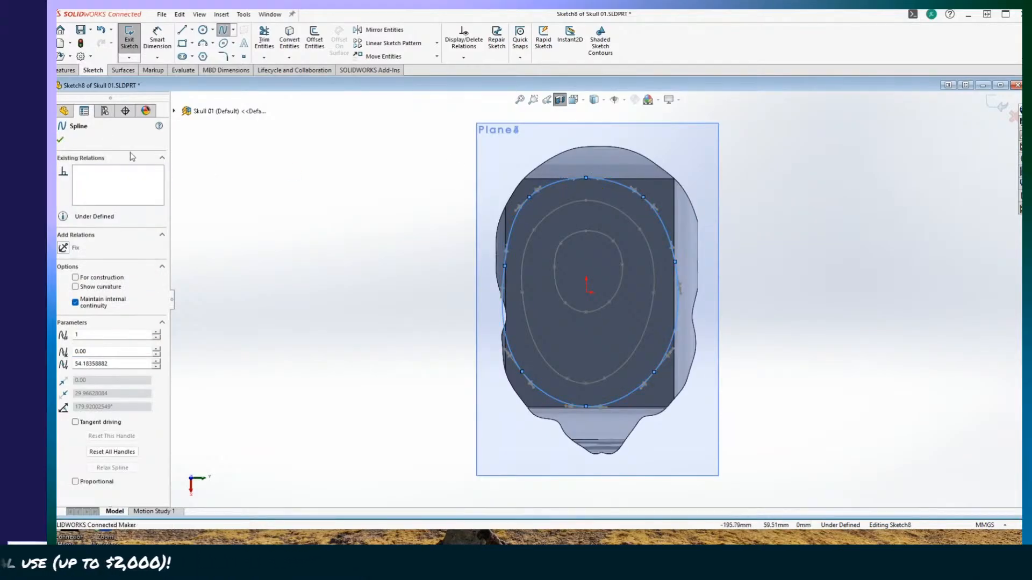
left_click(128, 43)
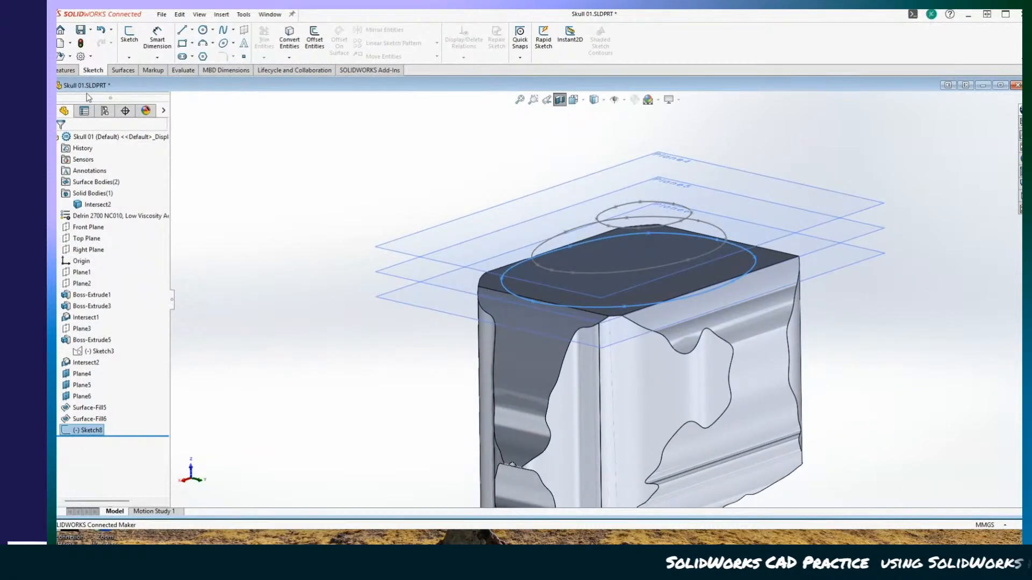
Step: Create a filled surface bounded by the Sketch8 and Sketch6 ovals, with Contact edge settings, Optimize surface and Fix up boundary enabled
left_click(123, 71)
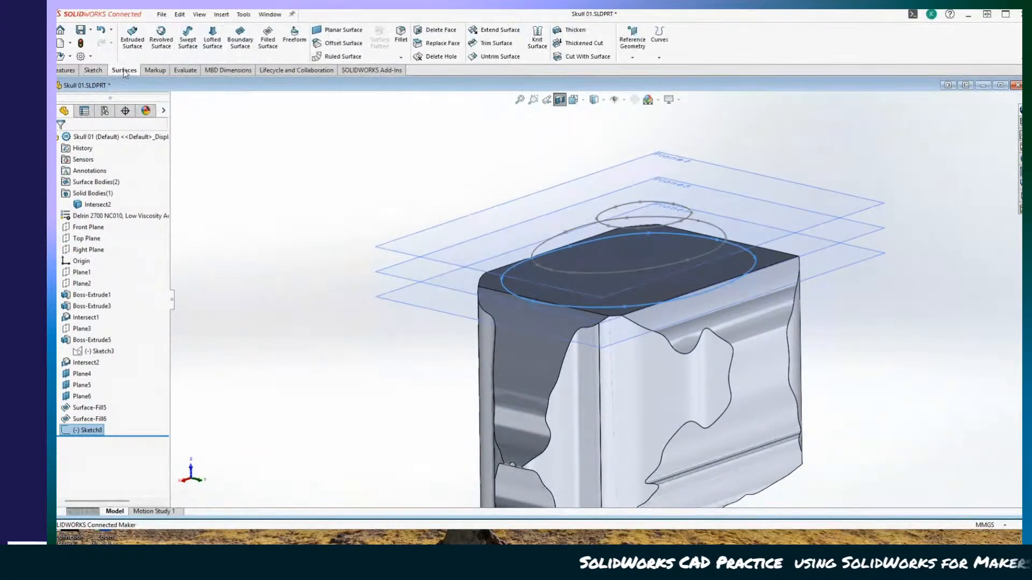
left_click(267, 41)
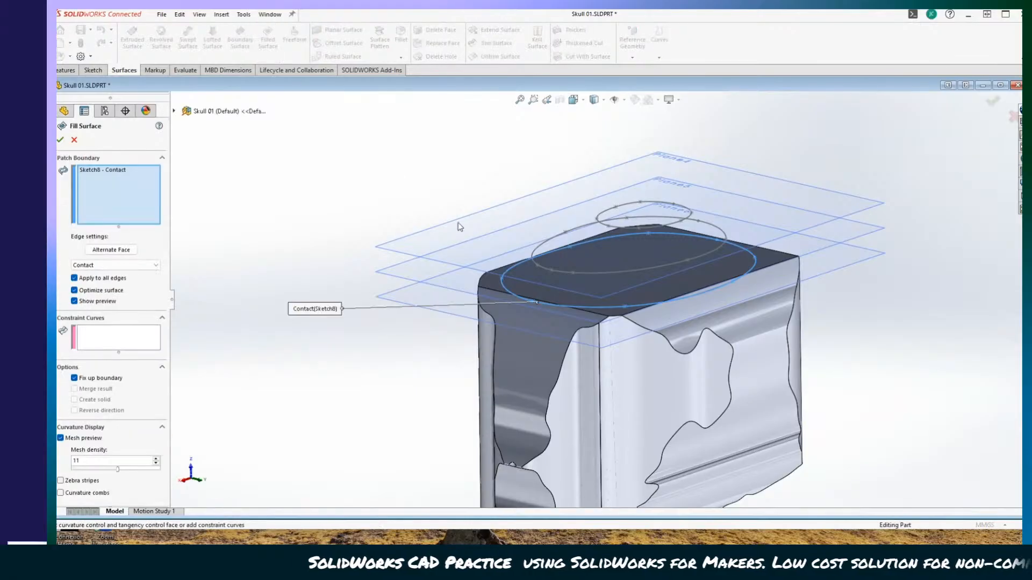
left_click(540, 266)
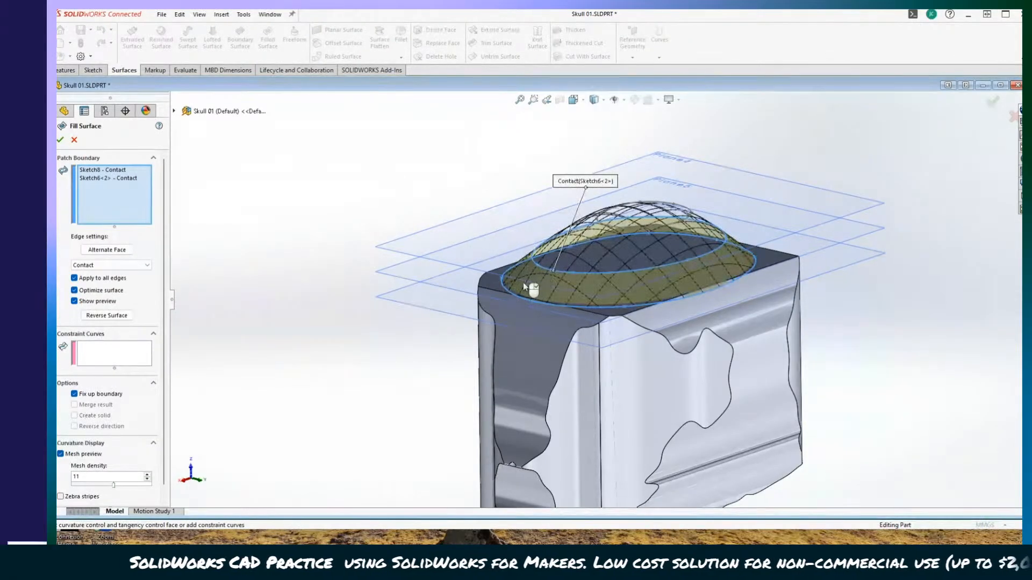
middle_click_drag(327, 272, 293, 260)
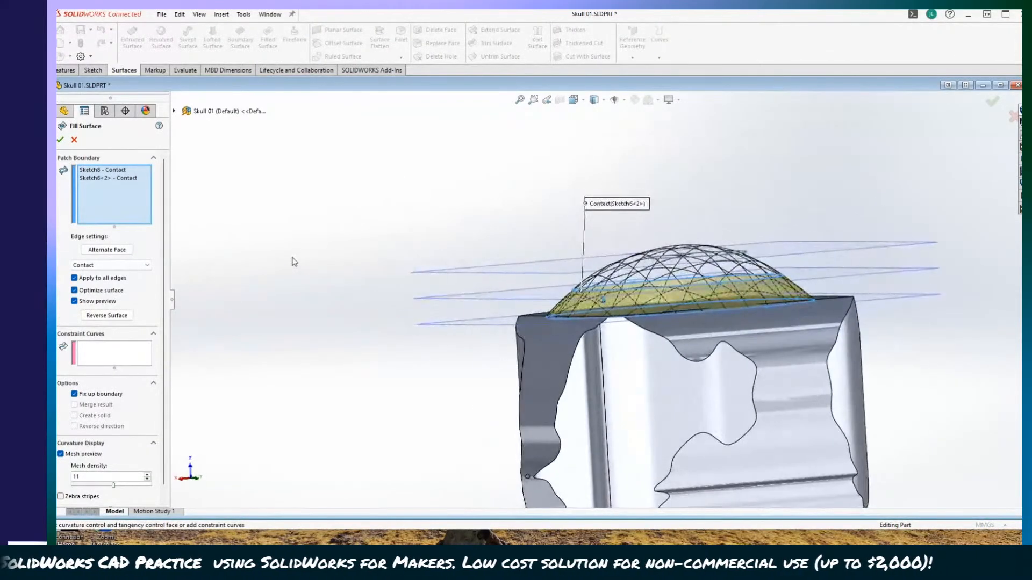
left_click(60, 139)
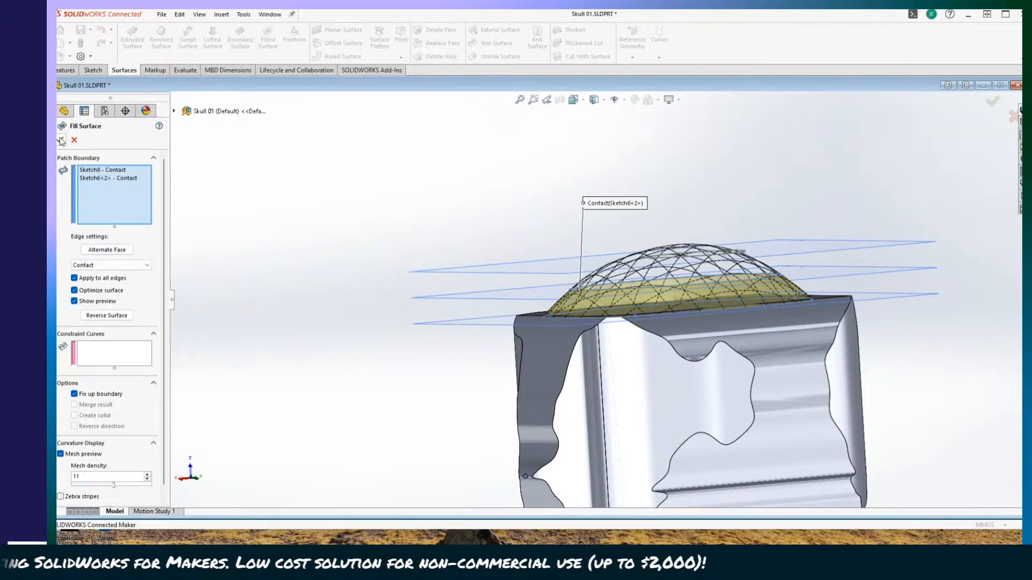
mouse_move(480, 248)
middle_mouse_down()
mouse_move(352, 219)
mouse_move(577, 183)
middle_mouse_up()
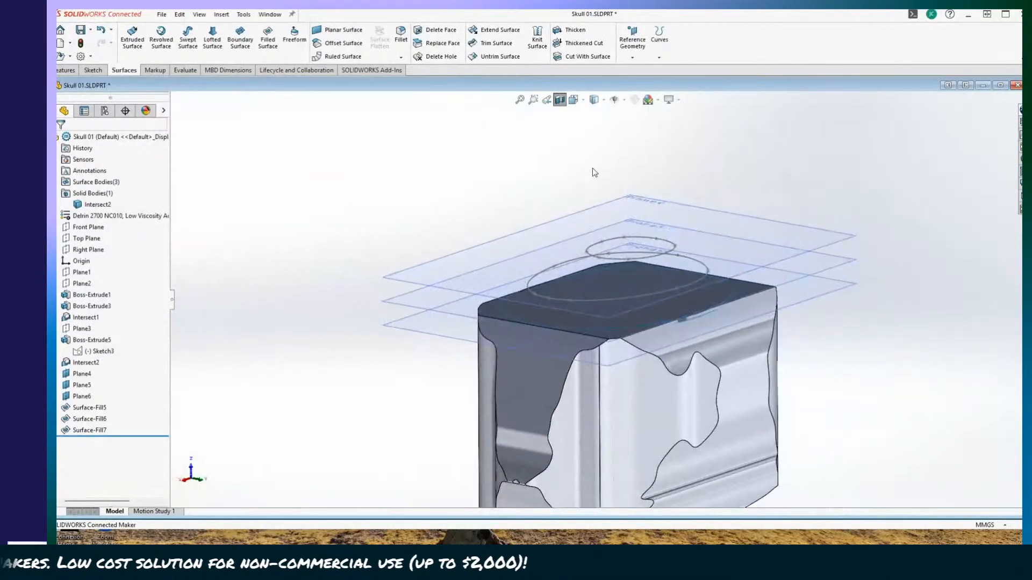
Step: Turn off the section view and hide the Intersect2 solid body, leaving only the filled surfaces in view
left_click(560, 101)
middle_click_drag(375, 194, 323, 365)
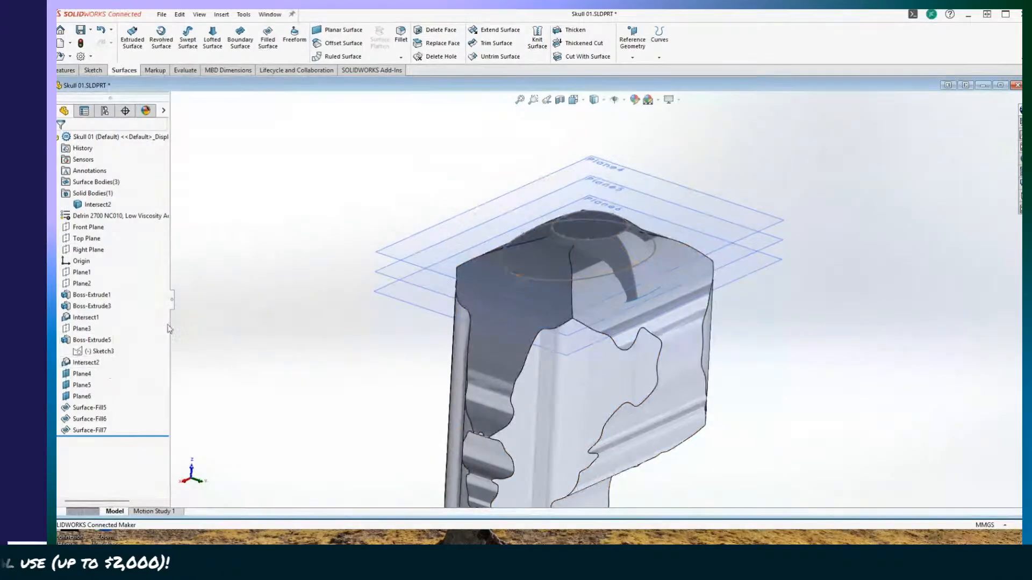
right_click(547, 436)
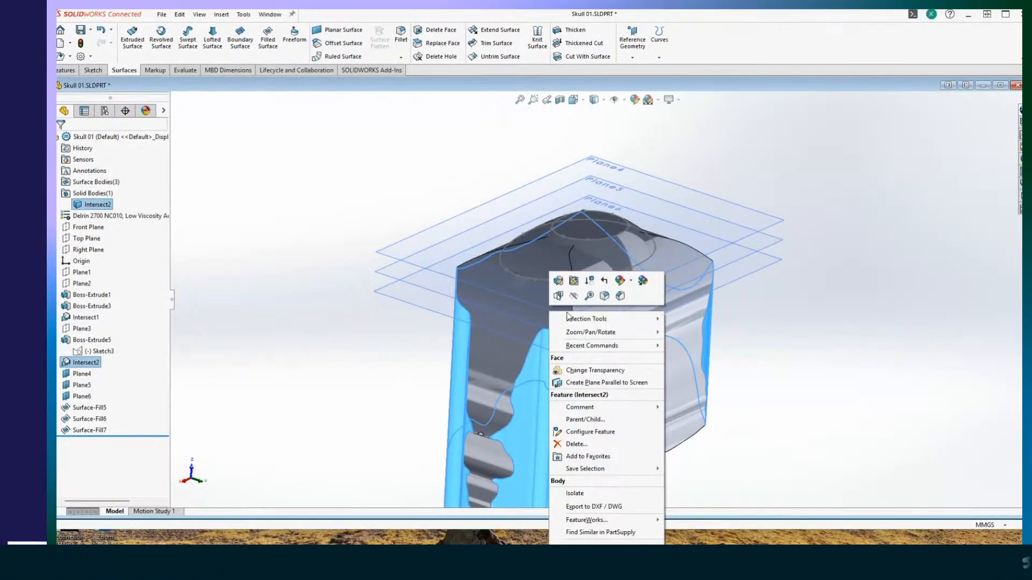
left_click(573, 295)
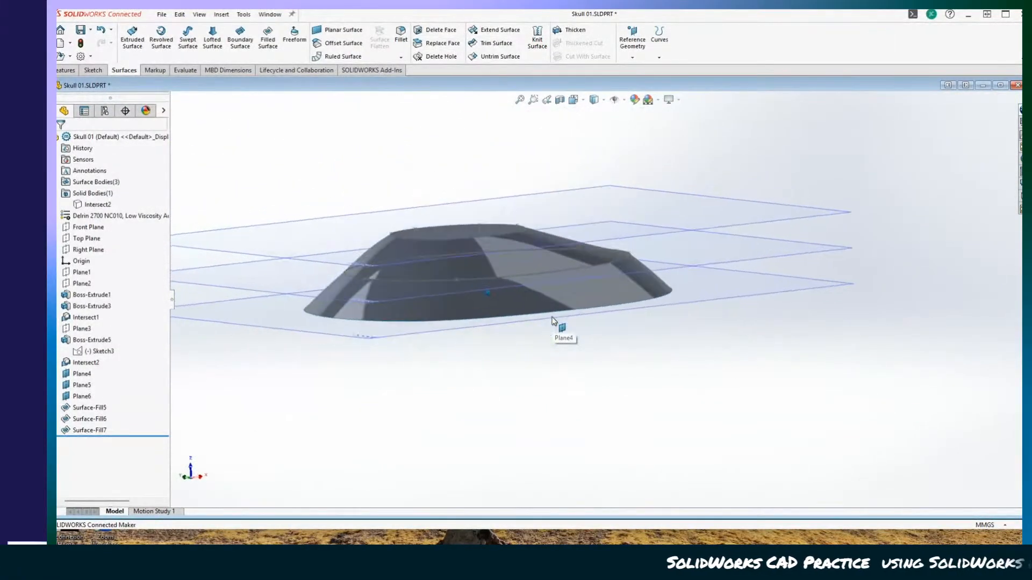
Step: Try to knit Surface-Fill7, Surface-Fill6 and Surface-Fill5 together with Merge entities enabled and a 0.0025 mm knitting tolerance
left_click(537, 39)
left_click(638, 300)
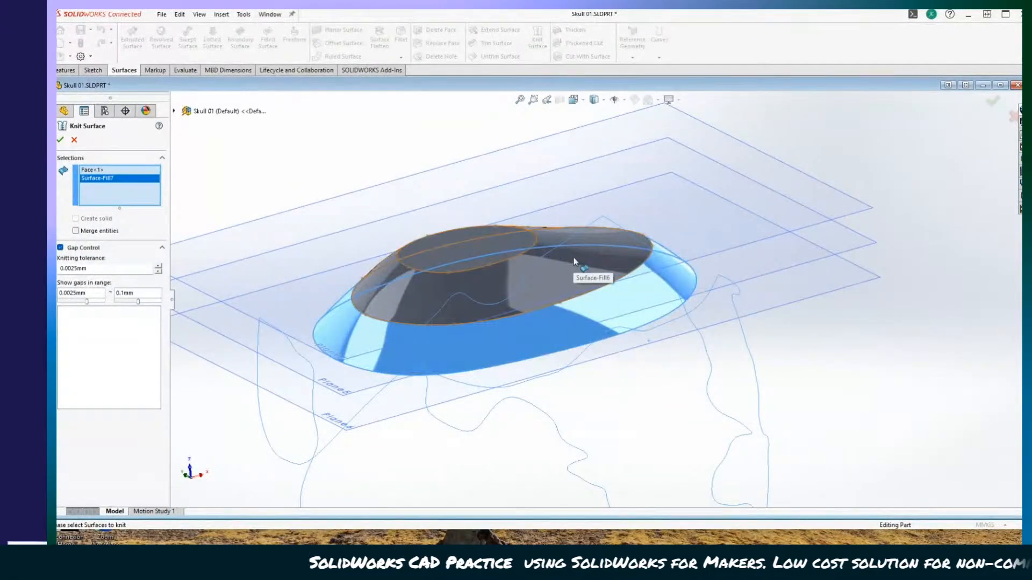
left_click(574, 261)
left_click(451, 254)
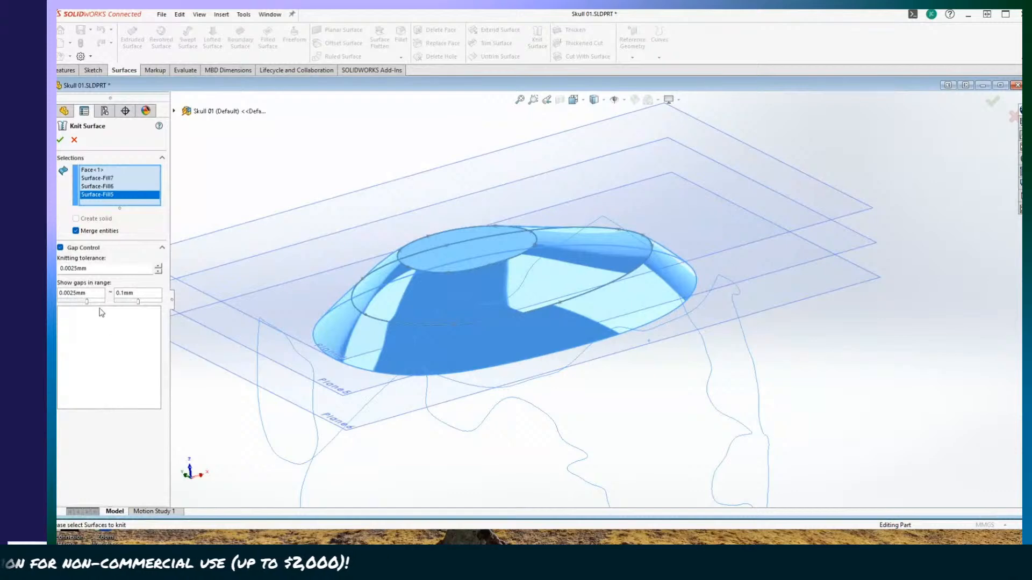
left_click(62, 140)
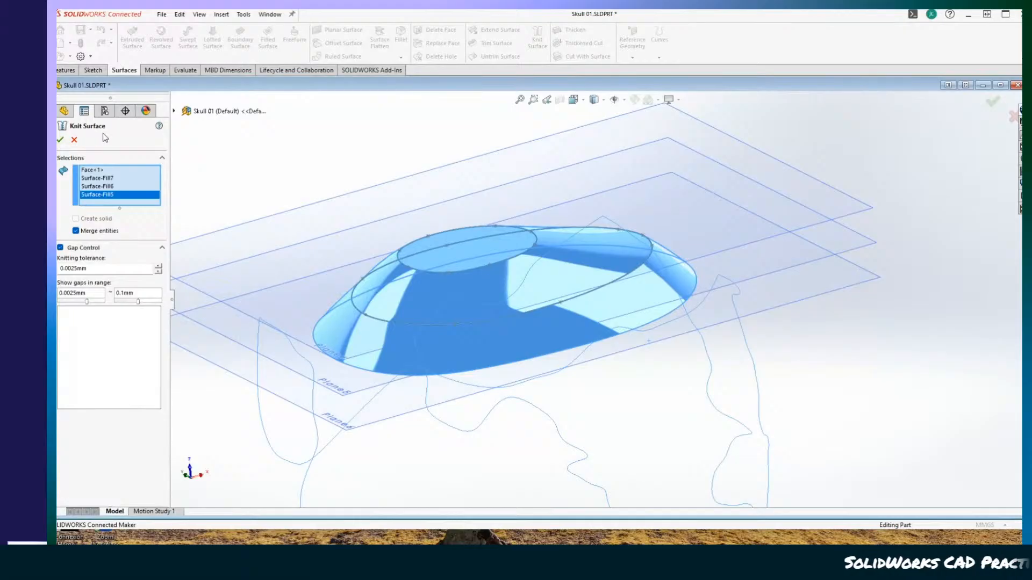
left_click(79, 138)
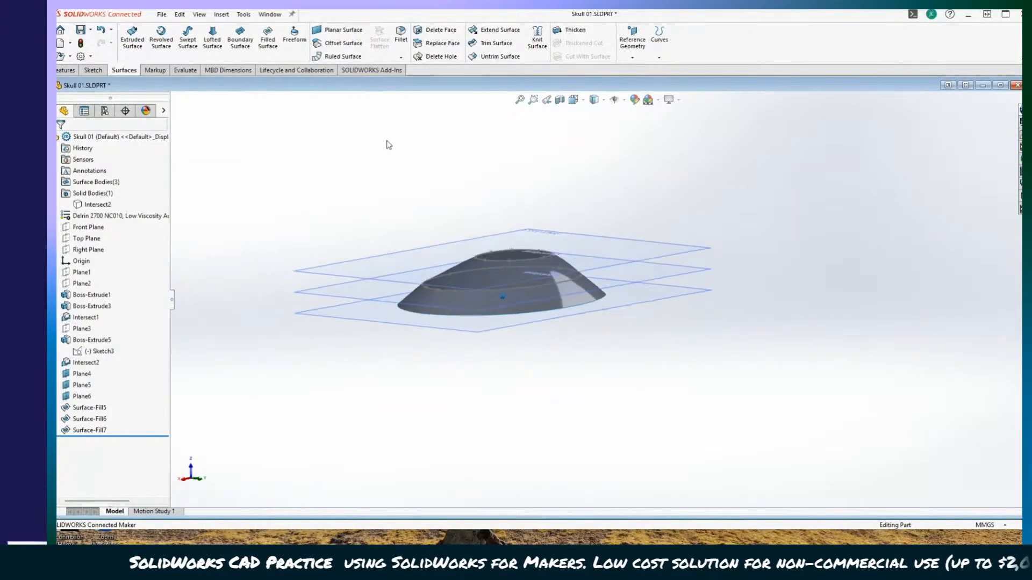
Step: Show the hidden Intersect2 solid body together with the filled surfaces, without a section view
left_click(559, 100)
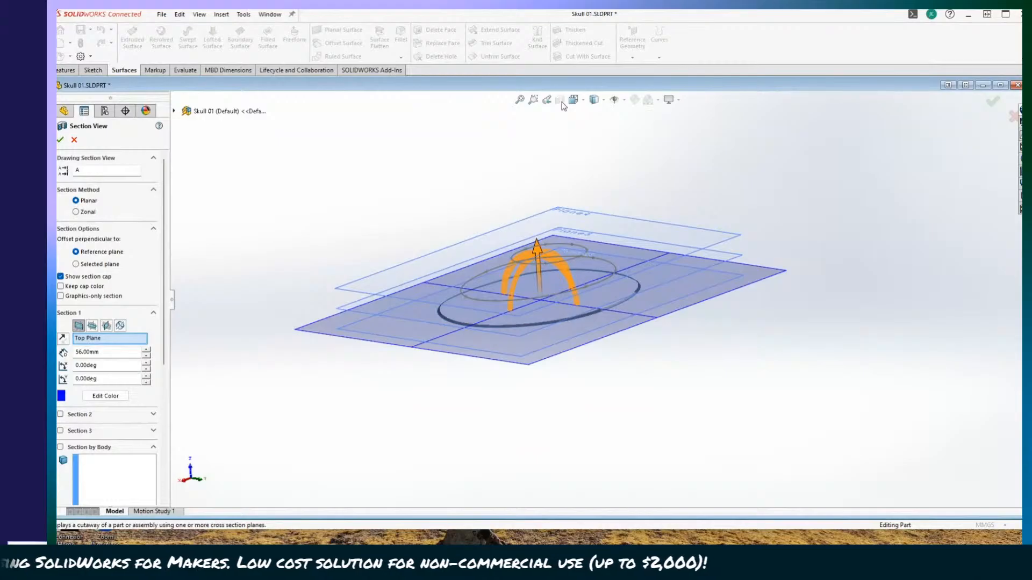
left_click(71, 140)
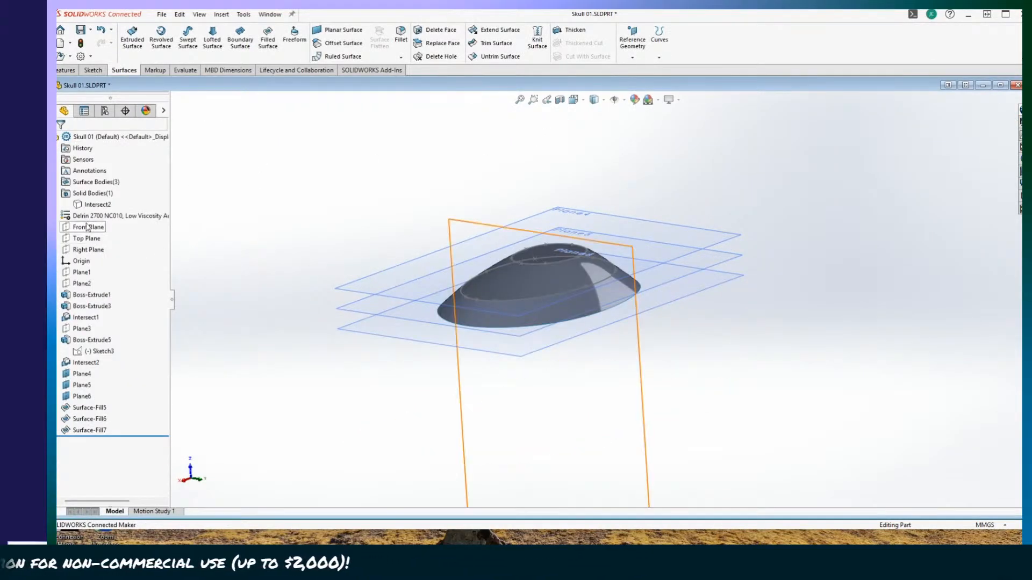
right_click(91, 205)
left_click(102, 186)
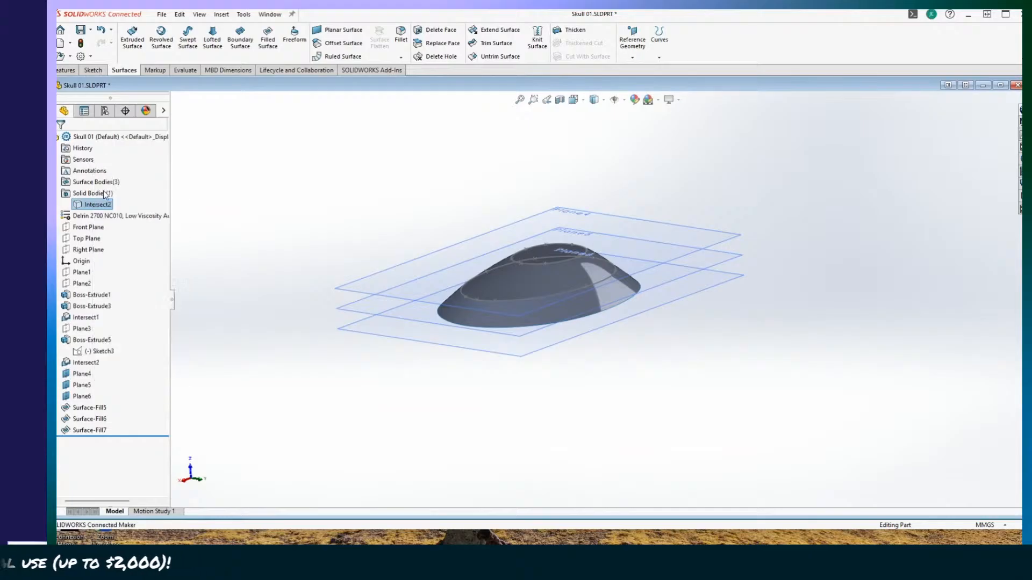
middle_click_drag(235, 339, 484, 269)
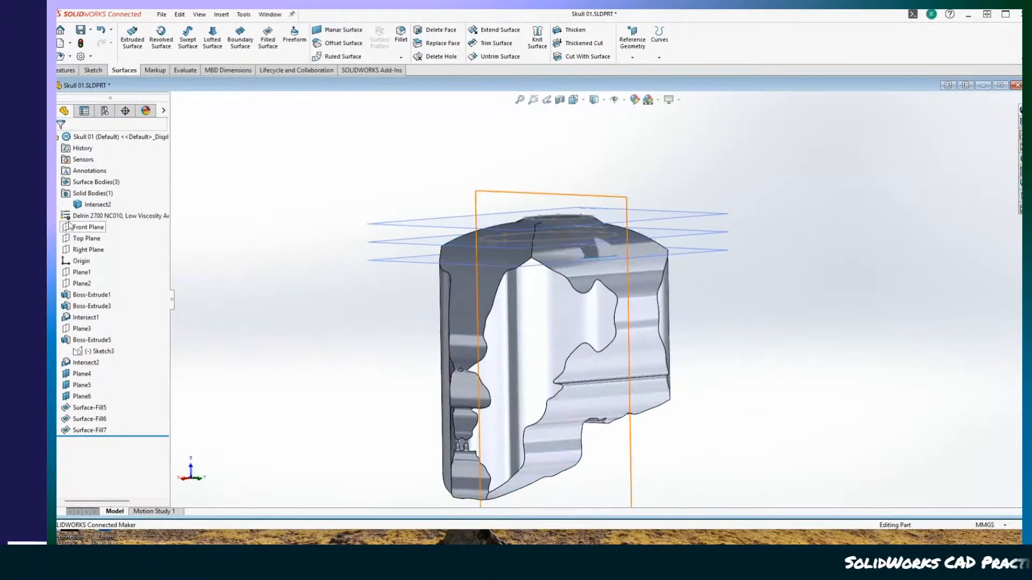
Step: Create a reference plane offset 35 mm from the Top Plane, cutting through the solid body below the existing oval planes
left_click(67, 71)
left_click(528, 59)
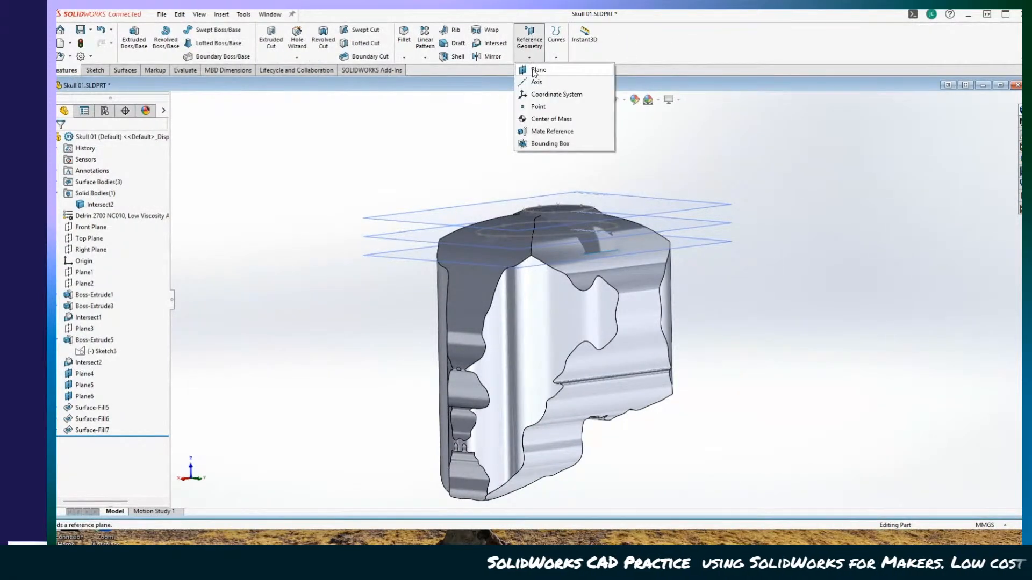
left_click(537, 70)
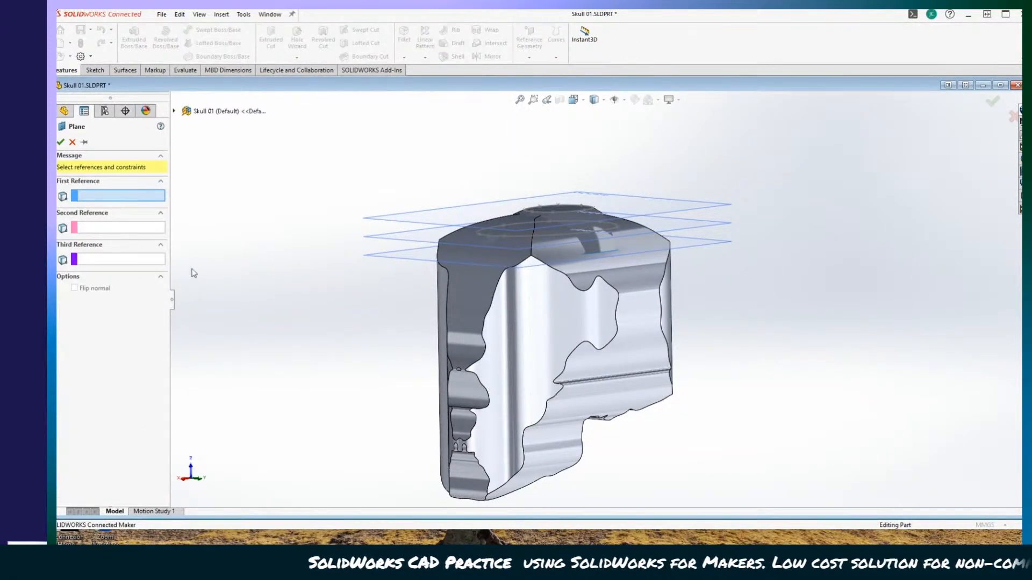
left_click(175, 111)
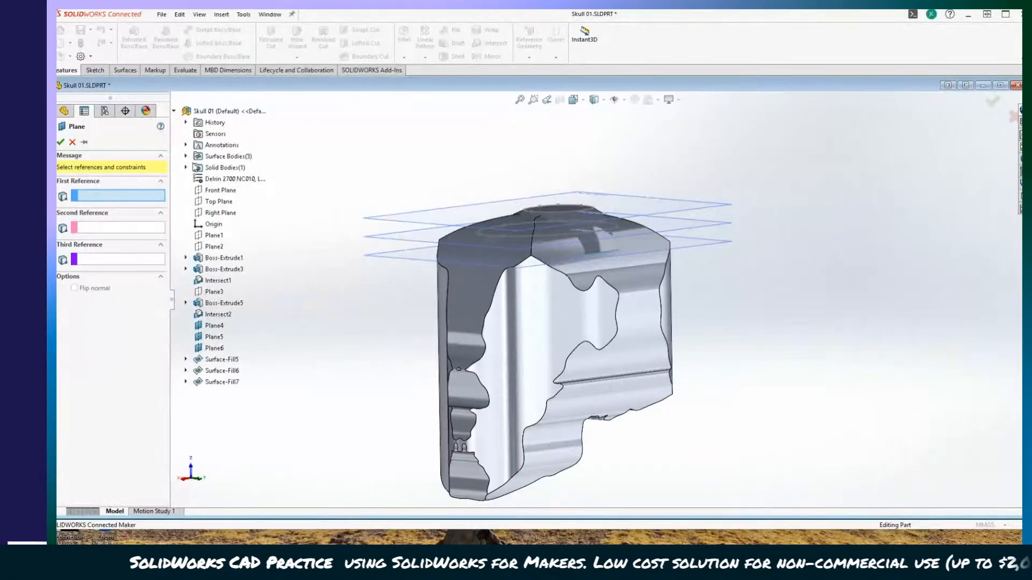
left_click(224, 202)
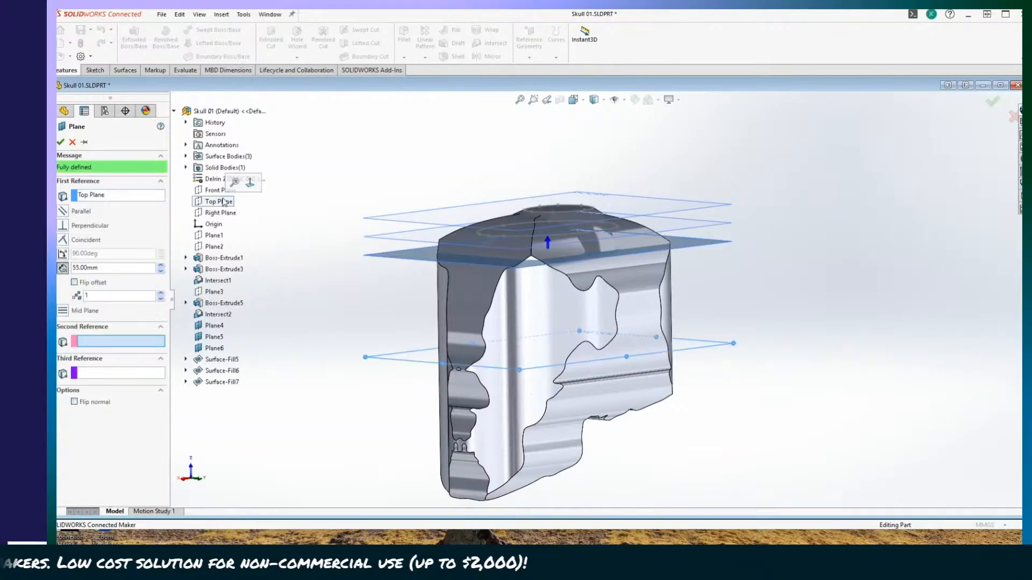
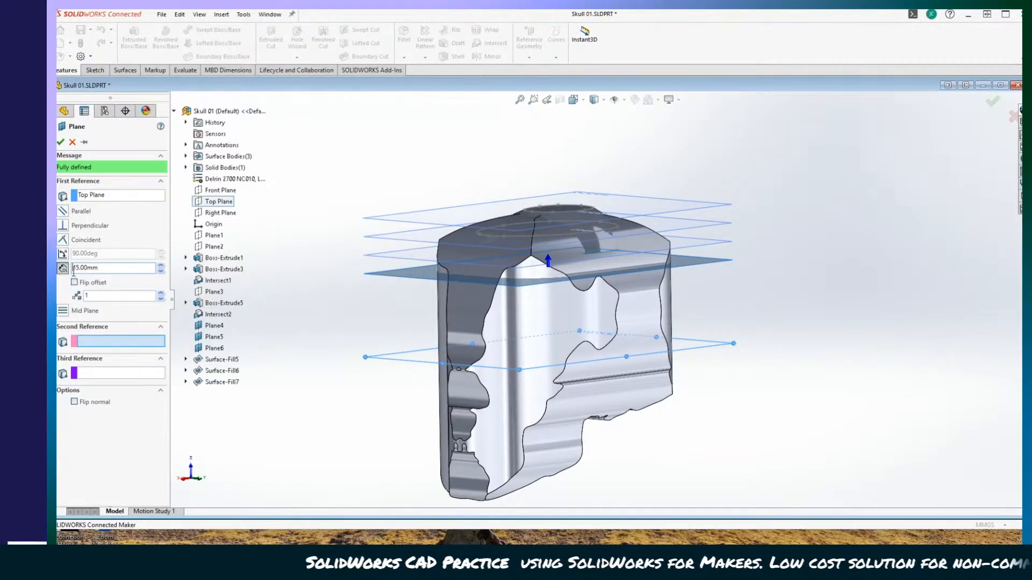
left_click(161, 271)
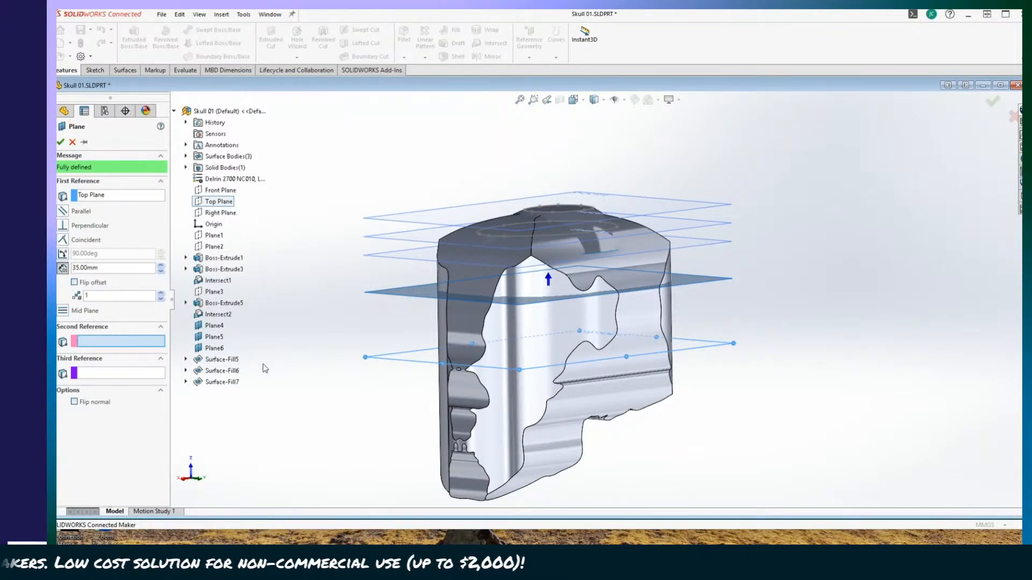
left_click(61, 141)
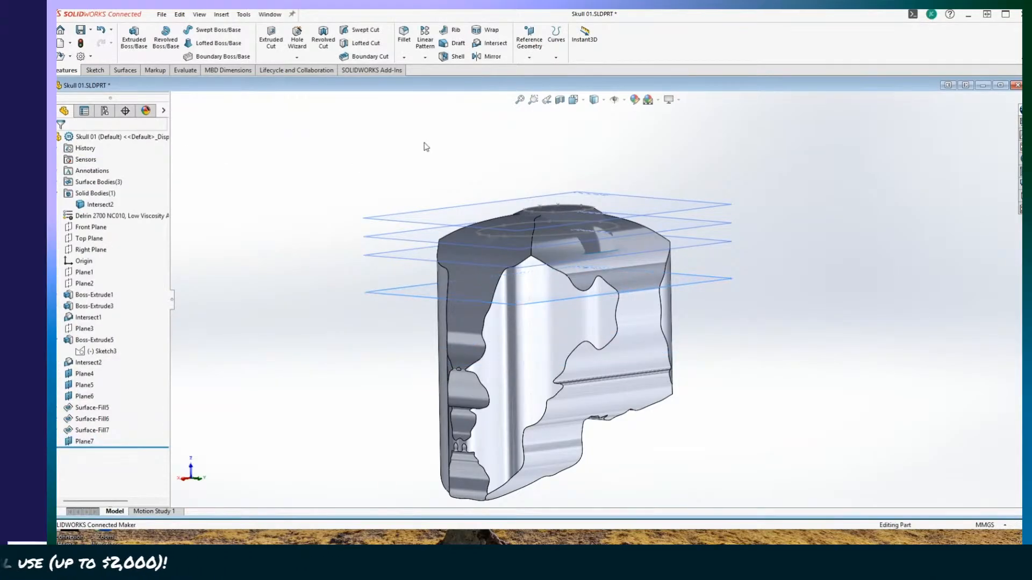
Step: Section the model at the new 35 mm plane with zero offset and rotation
left_click(560, 100)
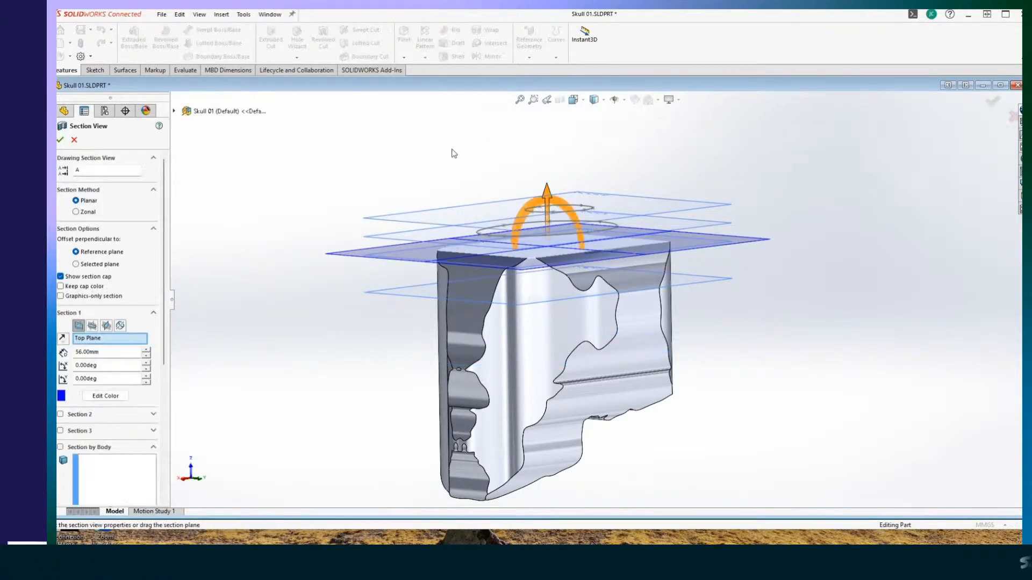
left_click(394, 294)
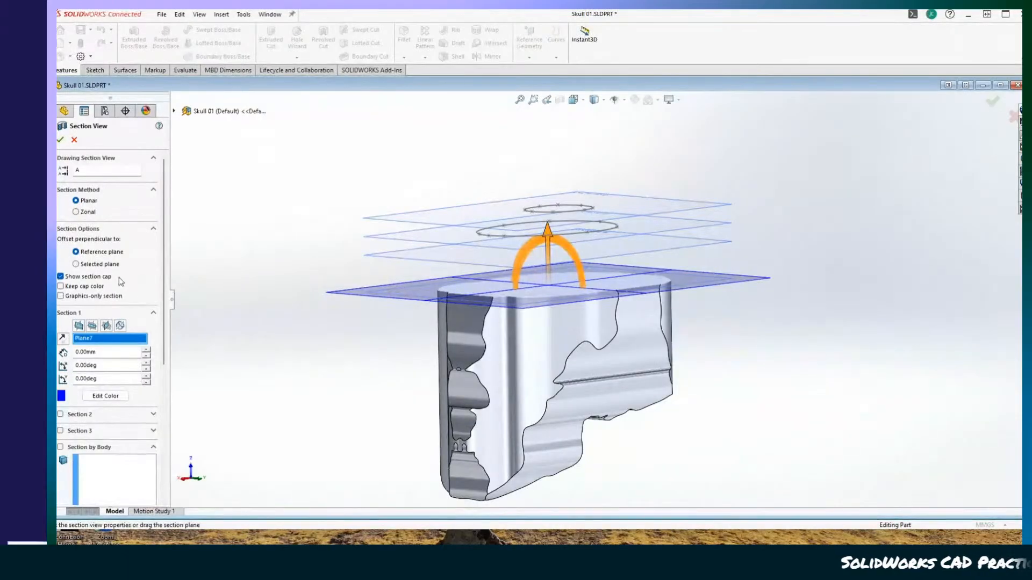
left_click(60, 140)
middle_click_drag(312, 375, 290, 336)
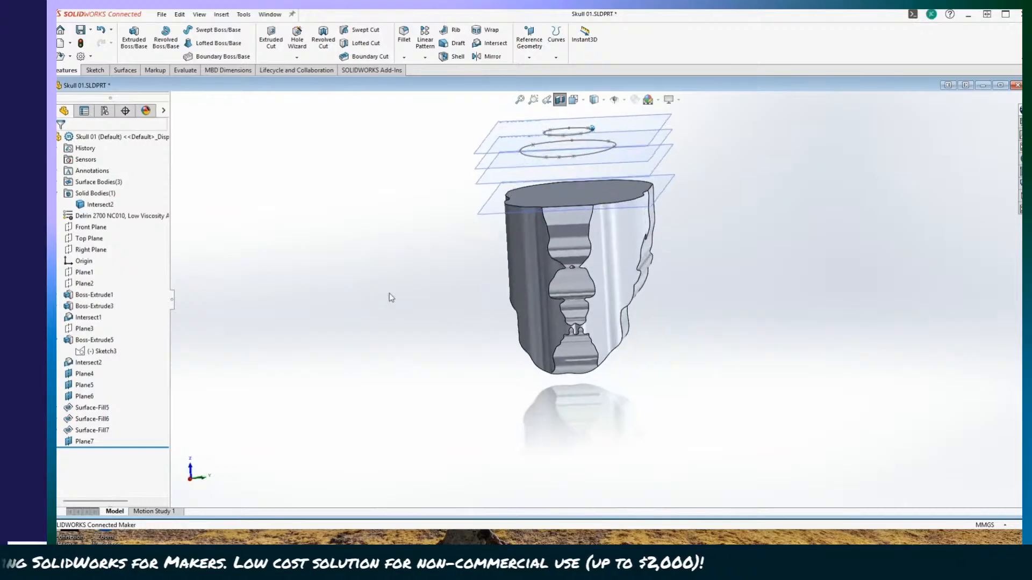
Step: Sketch a closed eight-point spline on the 35 mm plane, roughly following the sectioned skull outline and starting about 65.6 mm from the origin
left_click(494, 212)
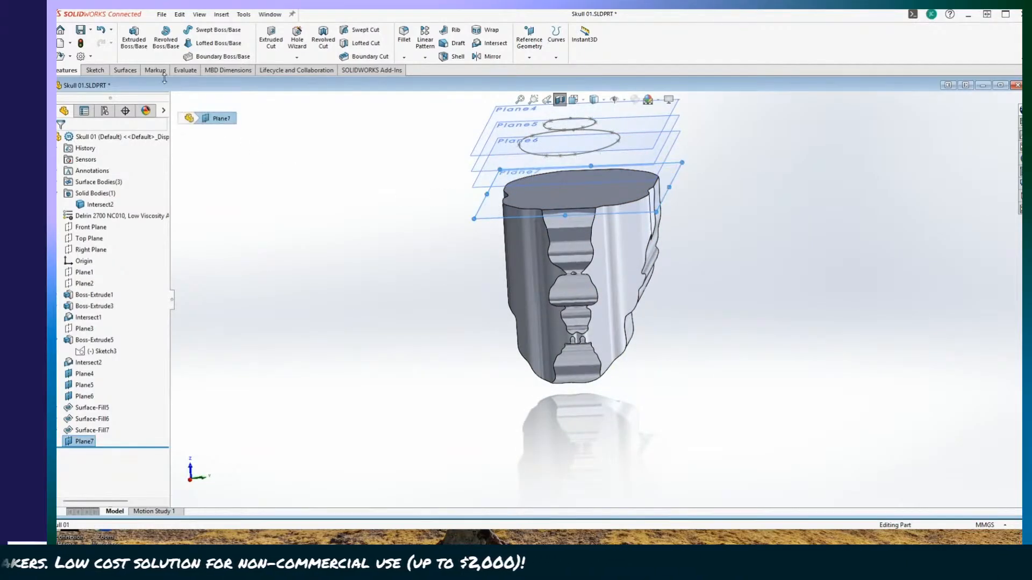
left_click(106, 71)
left_click(129, 38)
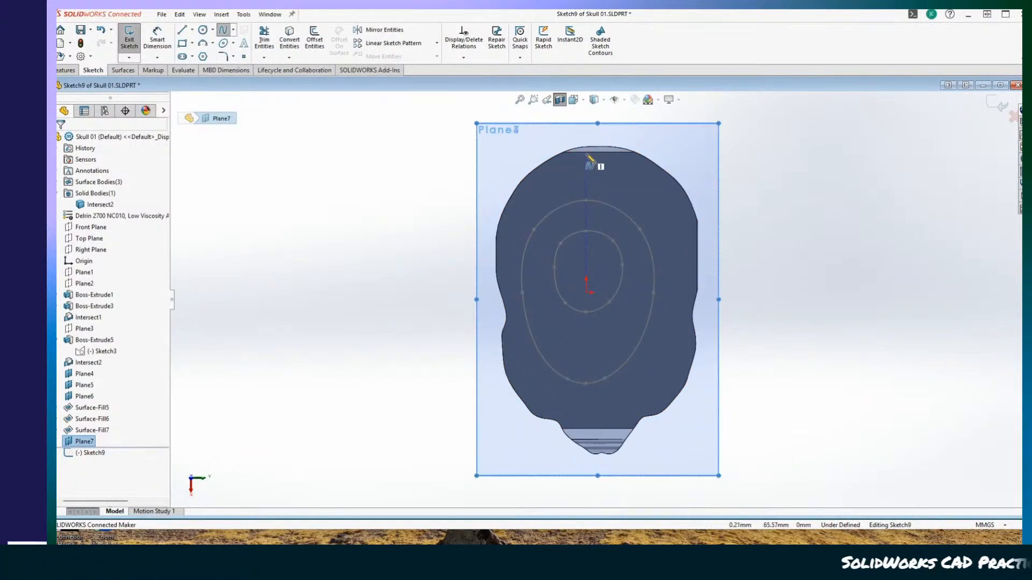
left_click(588, 155)
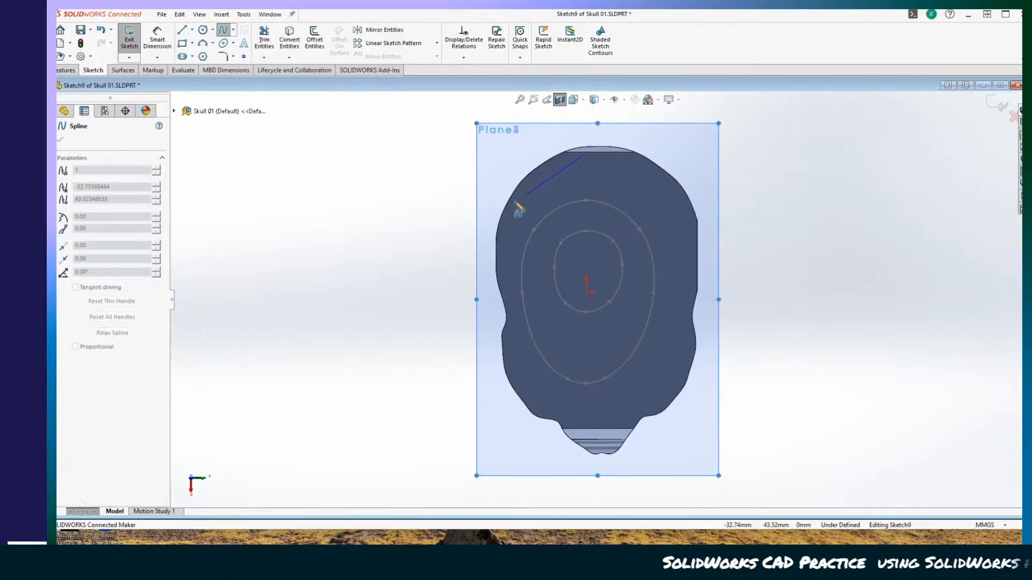
left_click(501, 297)
left_click(503, 350)
left_click(581, 421)
left_click(686, 358)
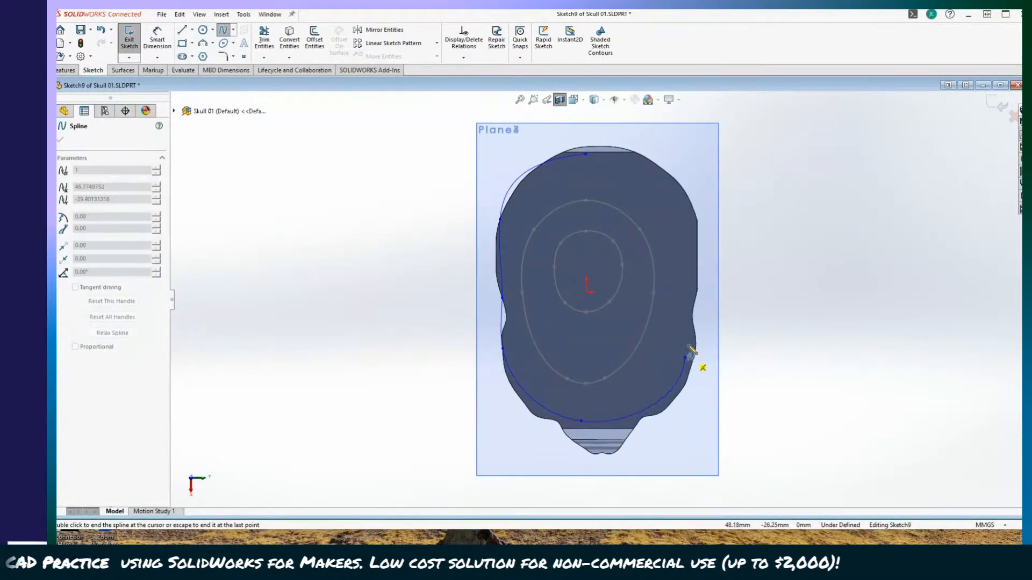
left_click(676, 298)
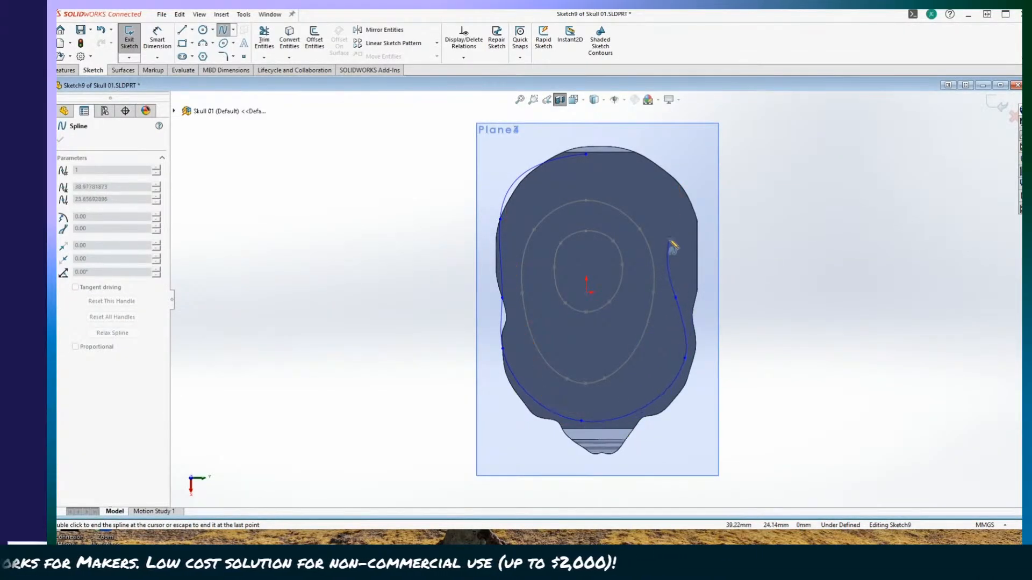
left_click(677, 213)
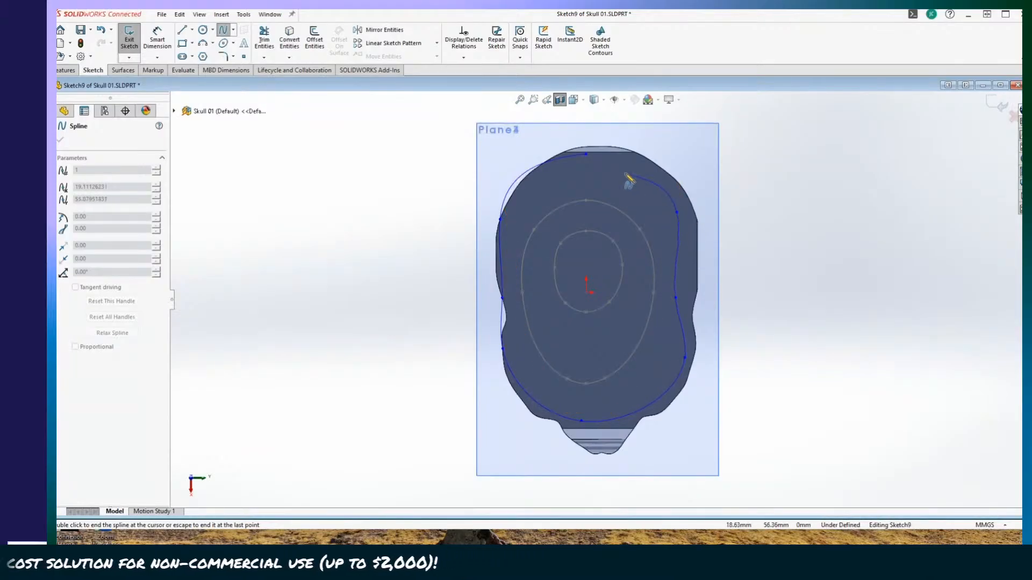
left_click(586, 154)
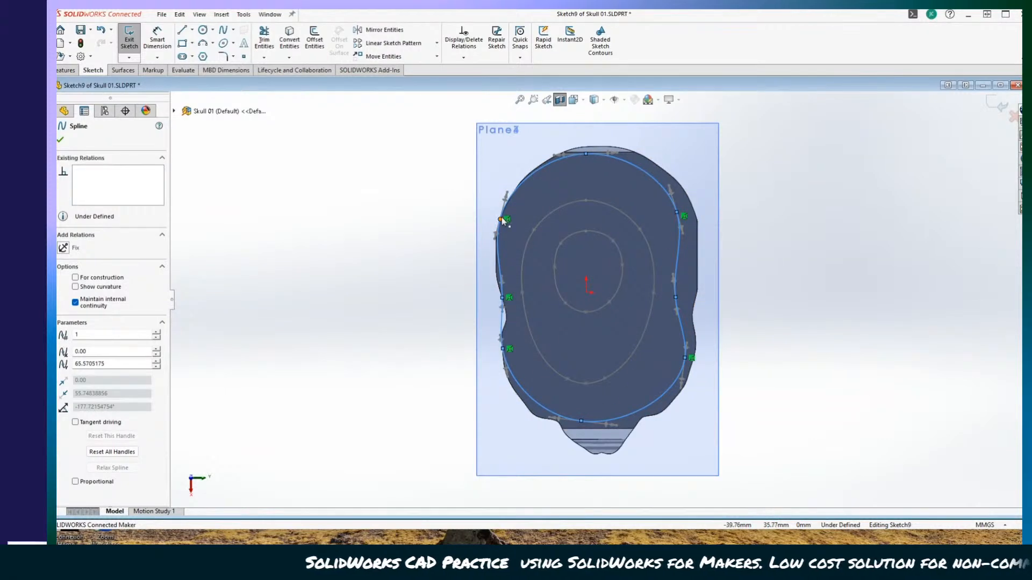
Step: Delete the coincident relation on the spline's upper-left point and move that point to about X -41, Y 38
left_click(503, 220)
right_click(506, 222)
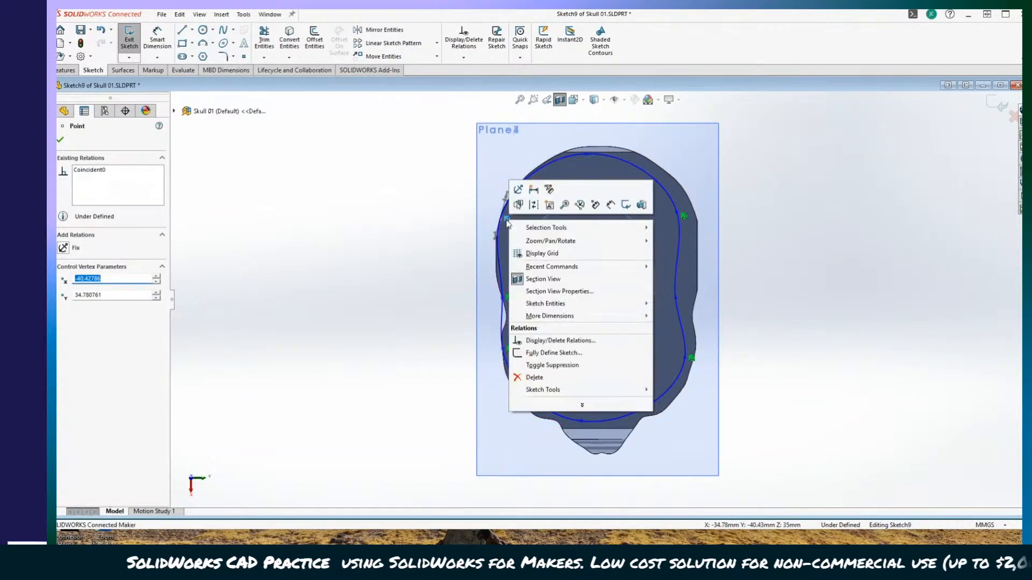
left_click(535, 377)
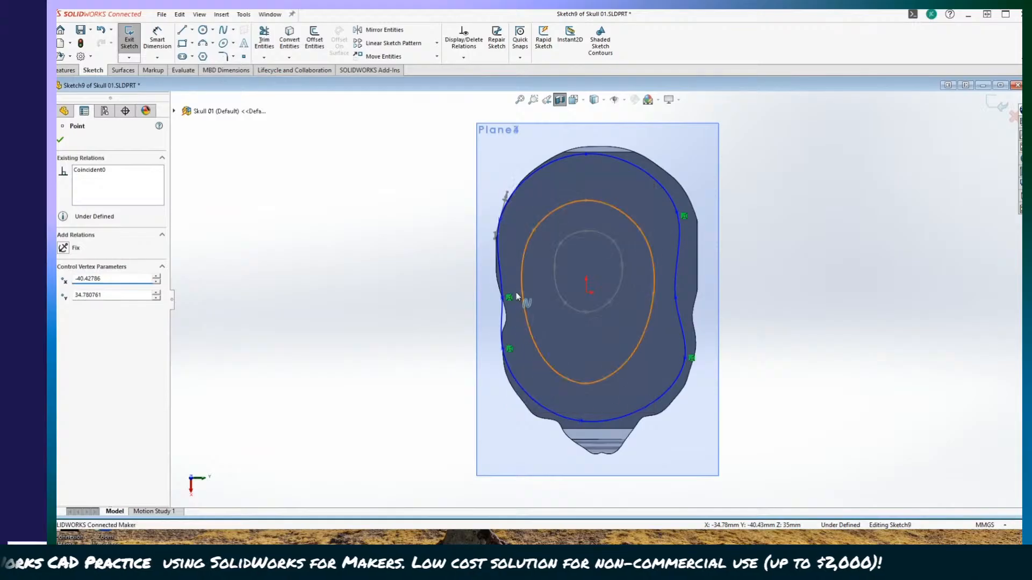
left_click(498, 219)
mouse_move(499, 218)
left_mouse_down()
mouse_move(487, 212)
mouse_move(498, 212)
left_mouse_up()
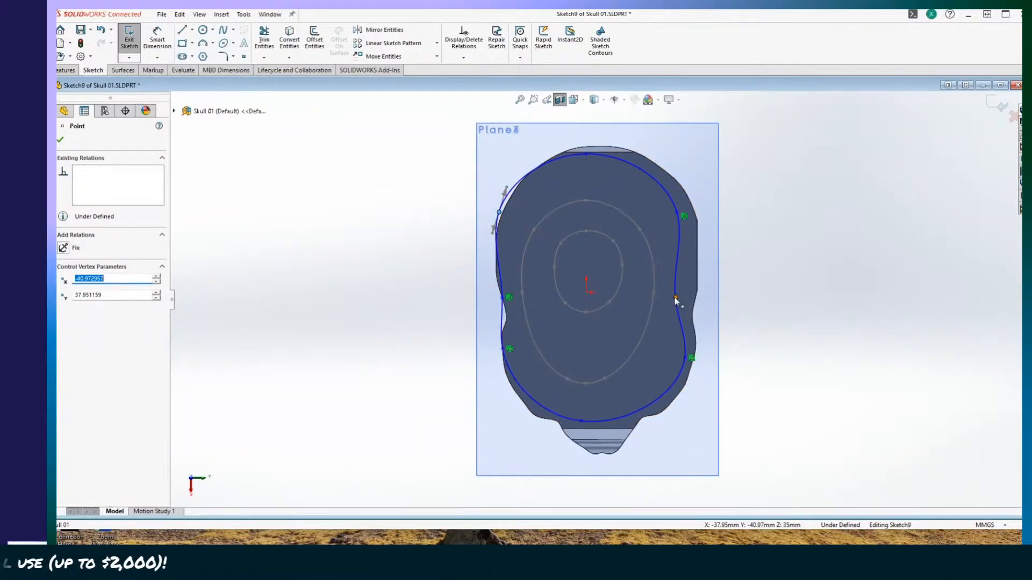
Step: Move the spline's right-hand middle point to about X 44.3, Y 0 and delete the coincident relation on its lower-right point
left_click_drag(675, 297, 677, 295)
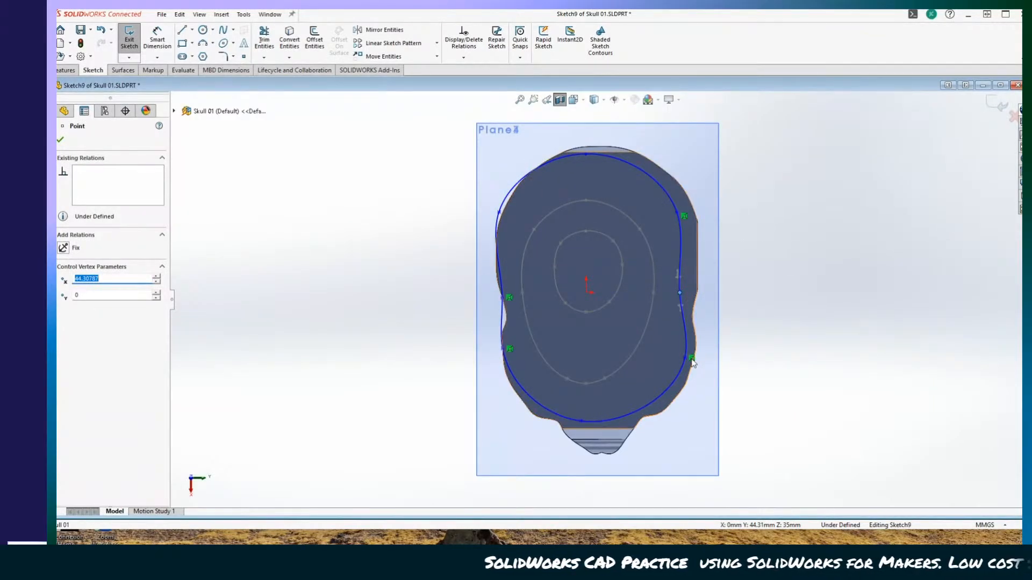
right_click(692, 363)
mouse_move(705, 373)
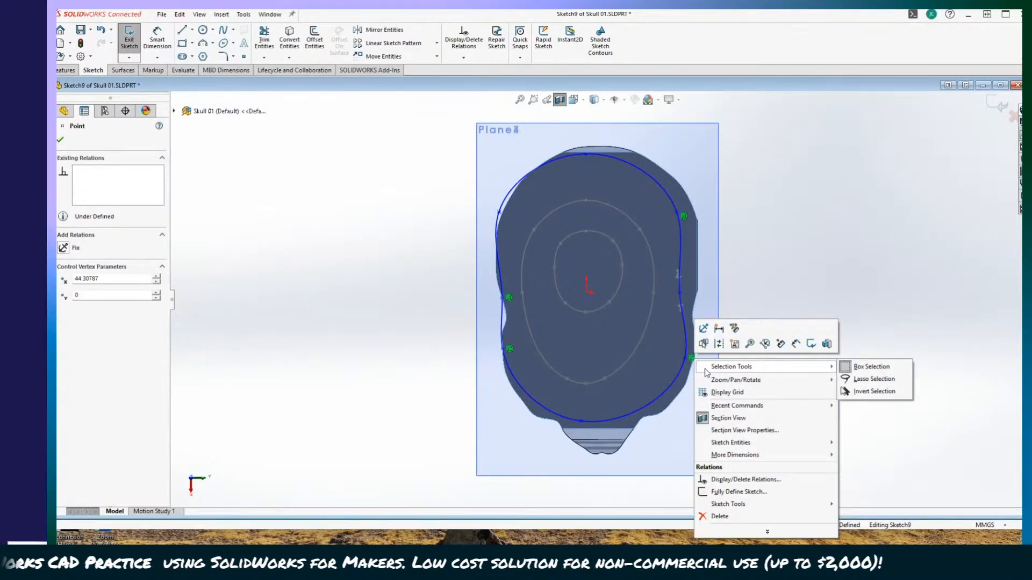
left_click(720, 518)
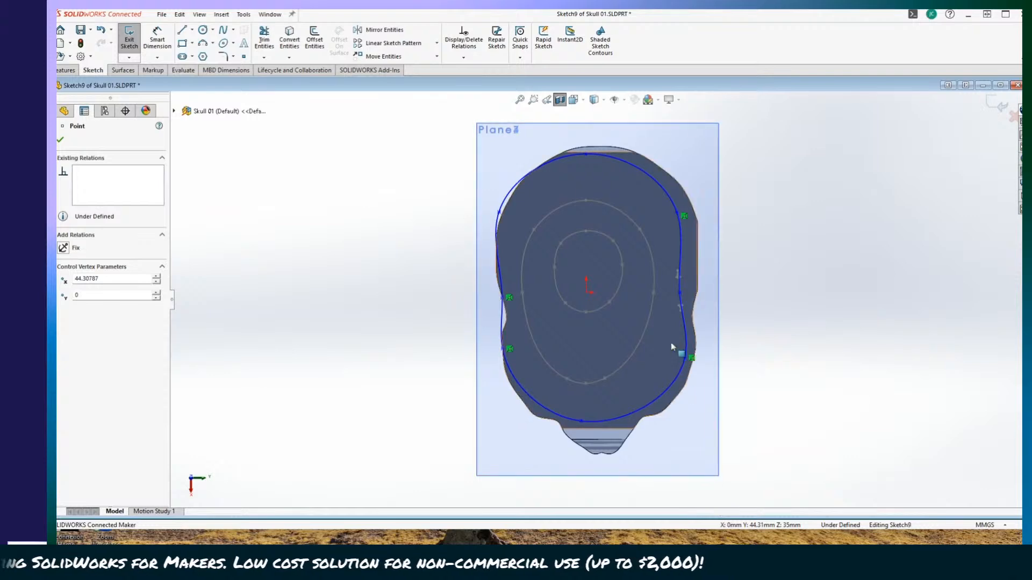
right_click(691, 358)
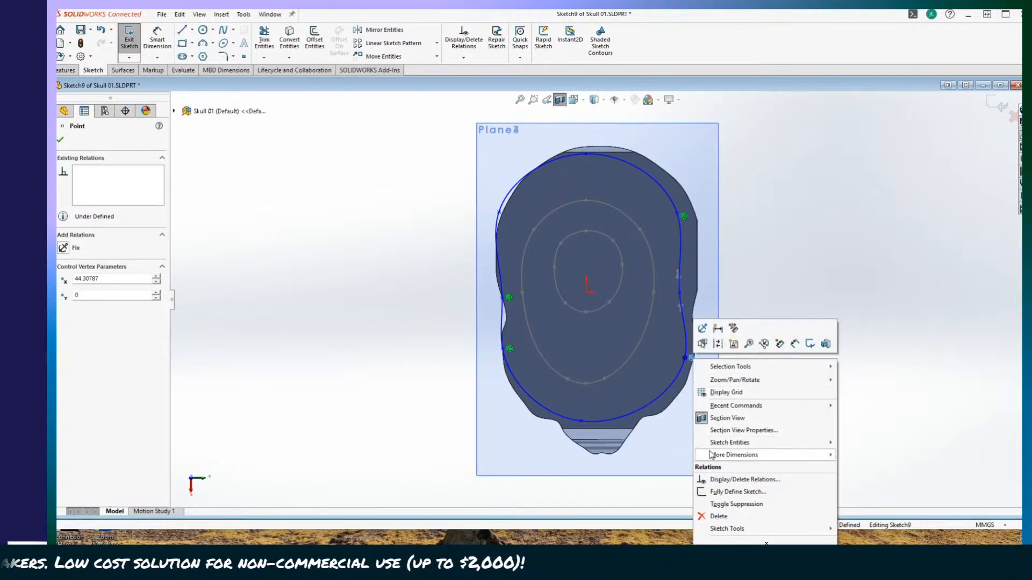
left_click(715, 516)
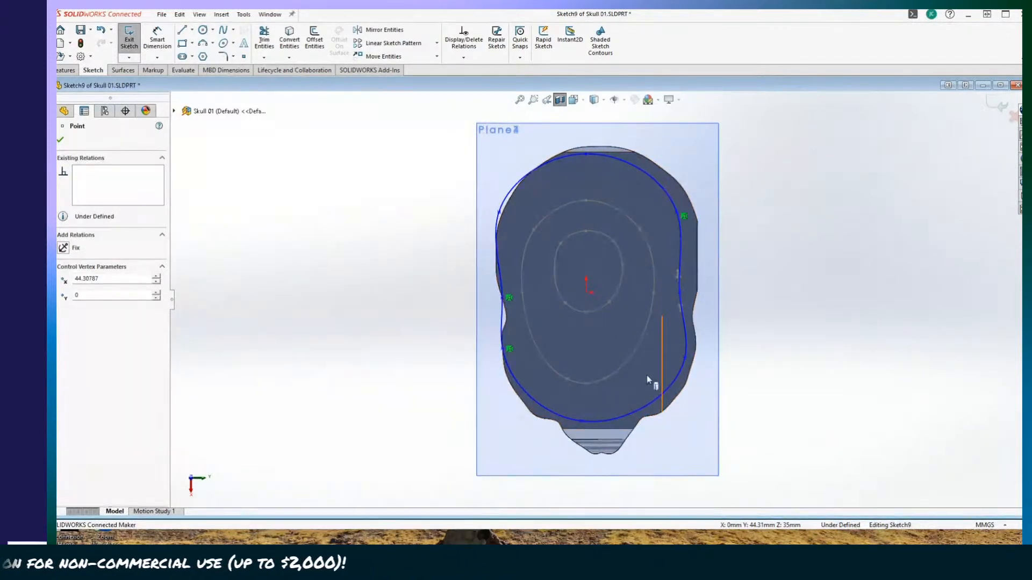
mouse_move(685, 356)
left_mouse_down()
mouse_move(668, 355)
mouse_move(684, 356)
left_mouse_up()
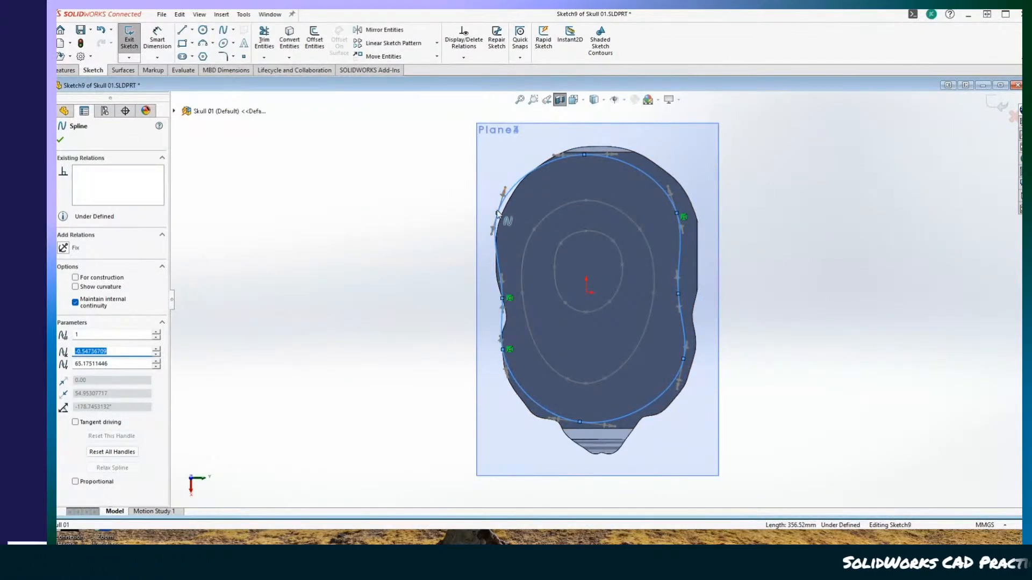
Step: Move the spline's upper-left point inward to about X -35.9, Y 38.7 and delete the coincident relation on its upper-right point
left_click_drag(498, 214, 510, 211)
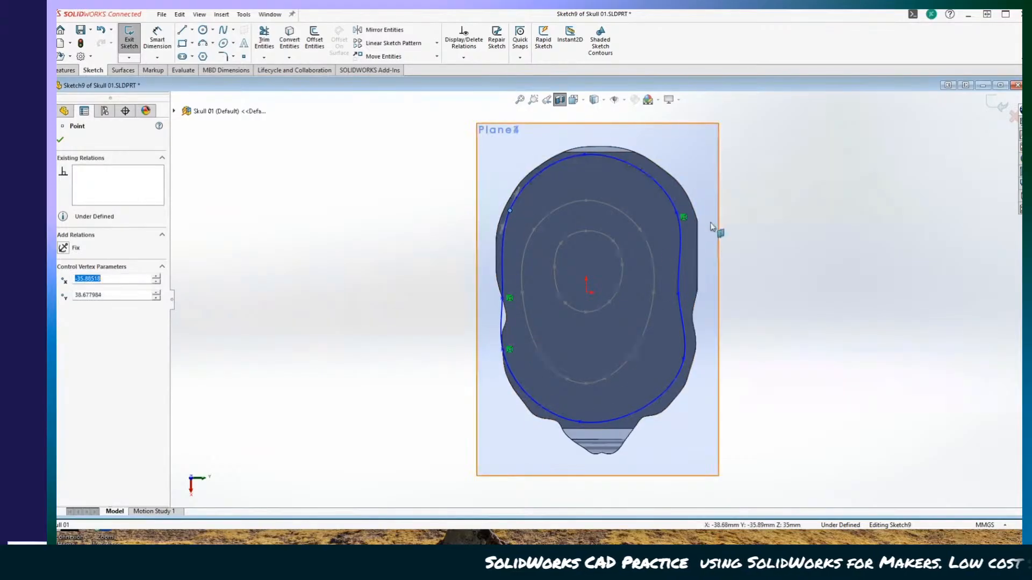
mouse_move(677, 214)
left_mouse_down()
mouse_move(658, 222)
mouse_move(662, 215)
left_mouse_up()
right_click(683, 219)
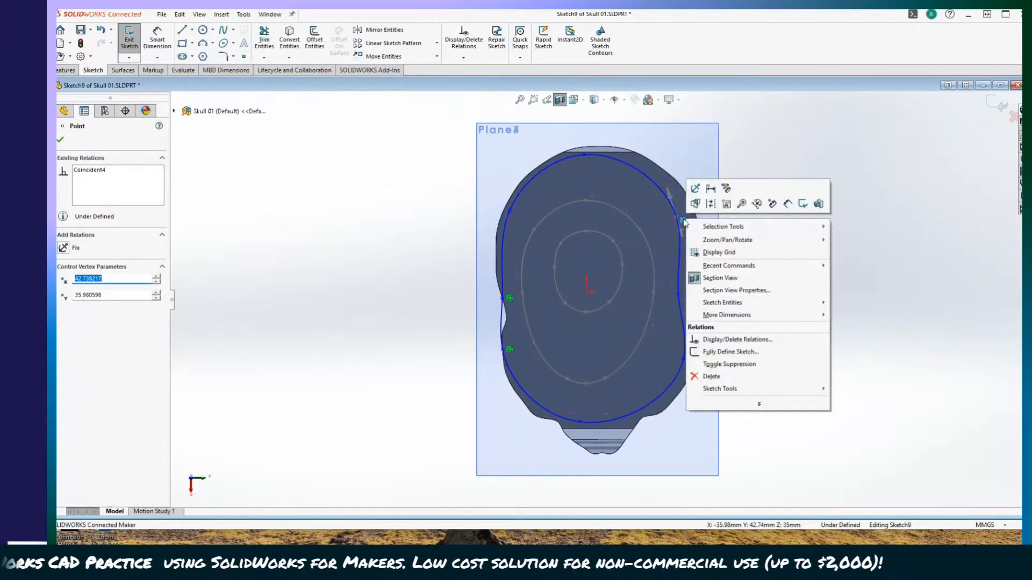
left_click(711, 376)
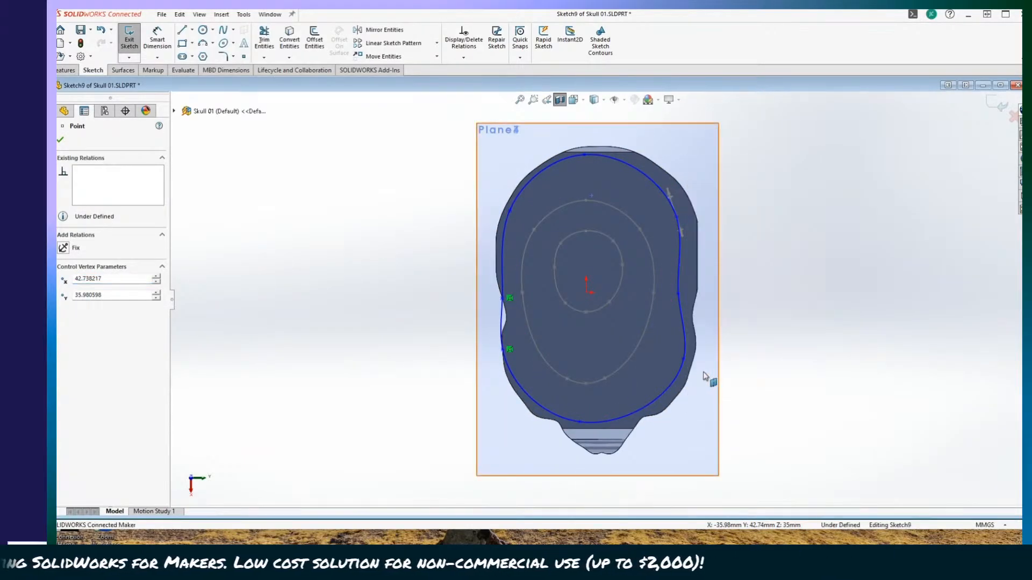
Step: Delete the coincident relation on the spline's left-hand middle point
right_click(509, 349)
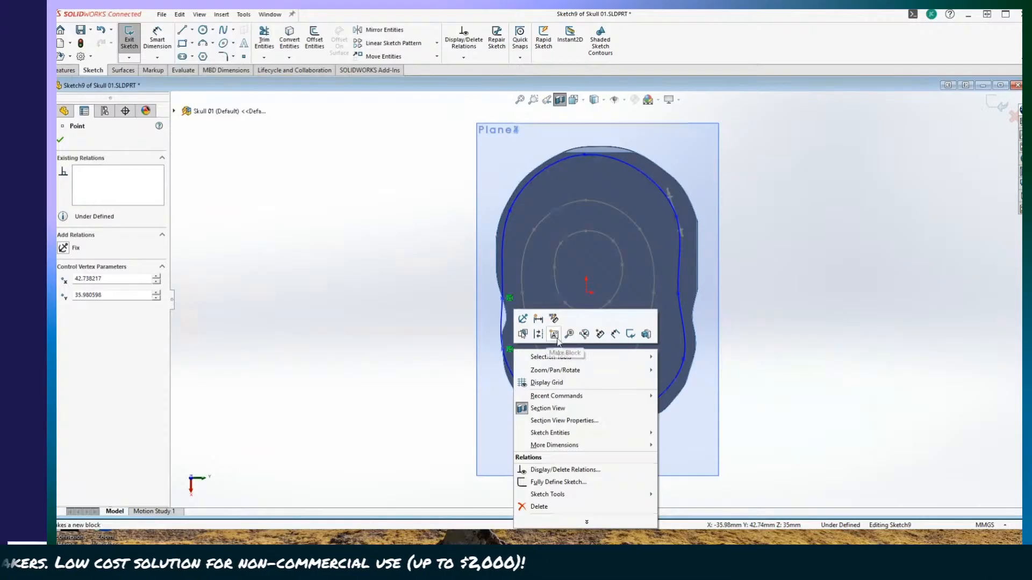
left_click(541, 507)
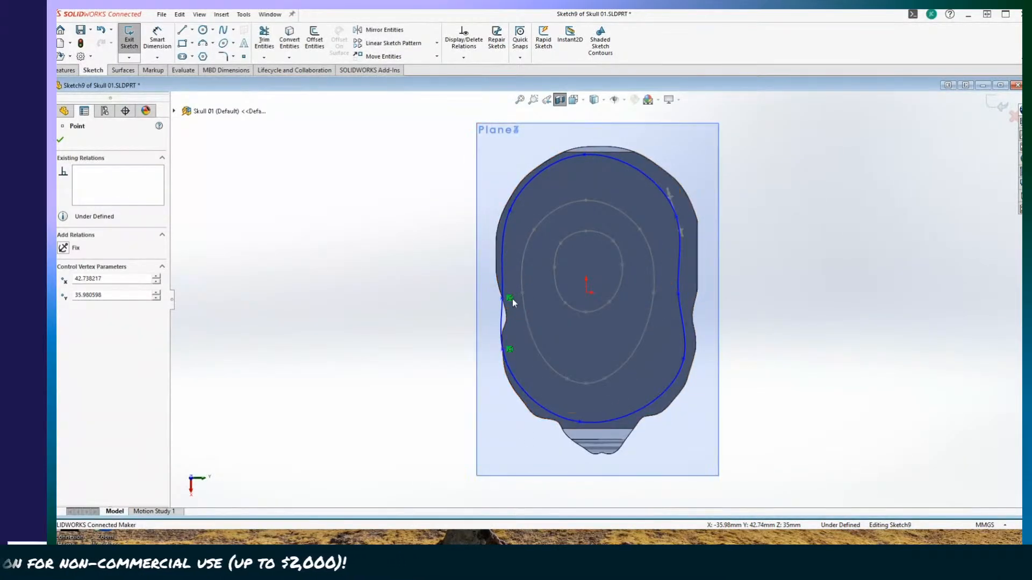
right_click(510, 299)
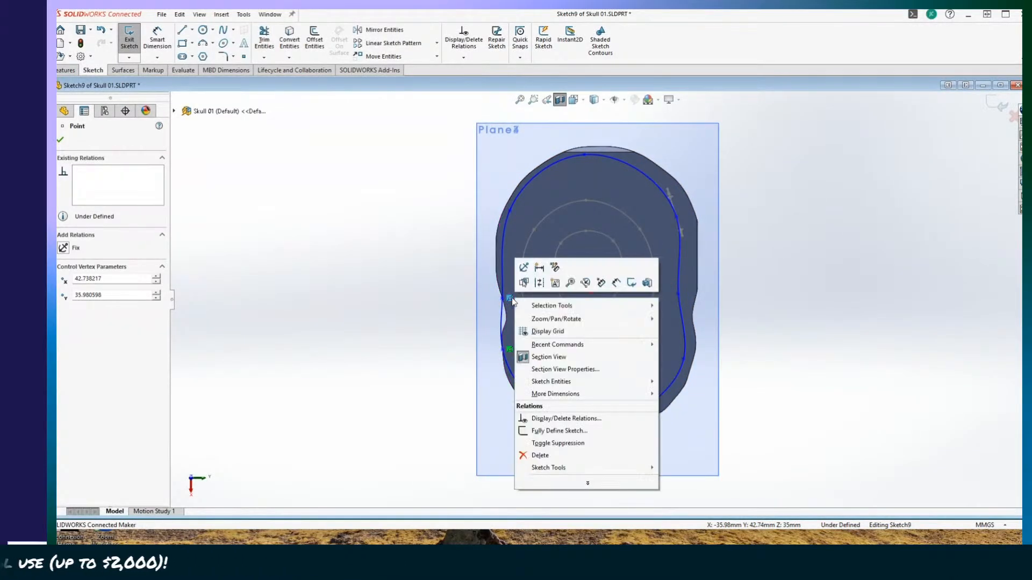
left_click(552, 456)
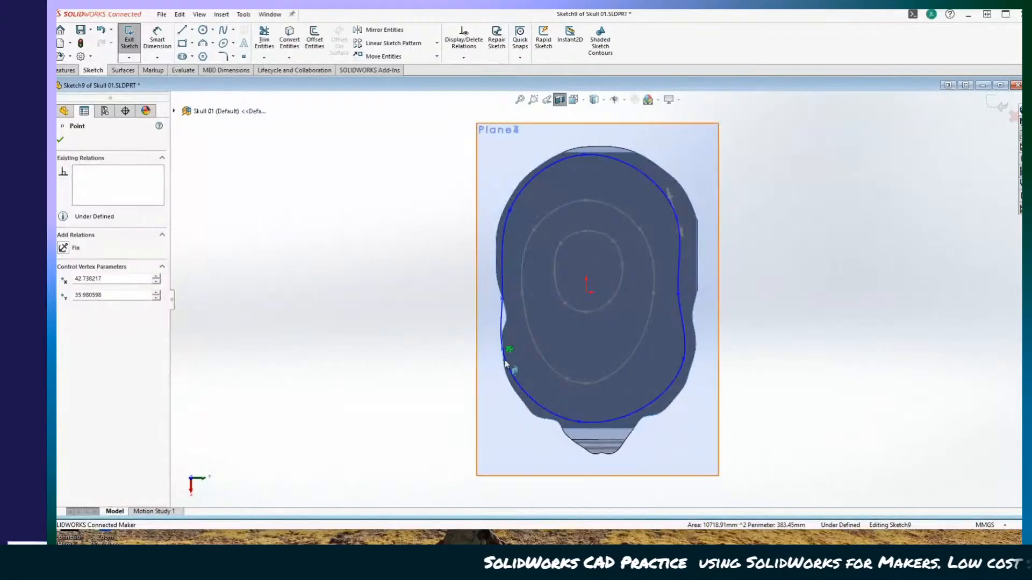
Step: Delete the coincident relation on the spline's lower-left point
scroll(521, 361, "up", 3)
scroll(526, 360, "down", 5)
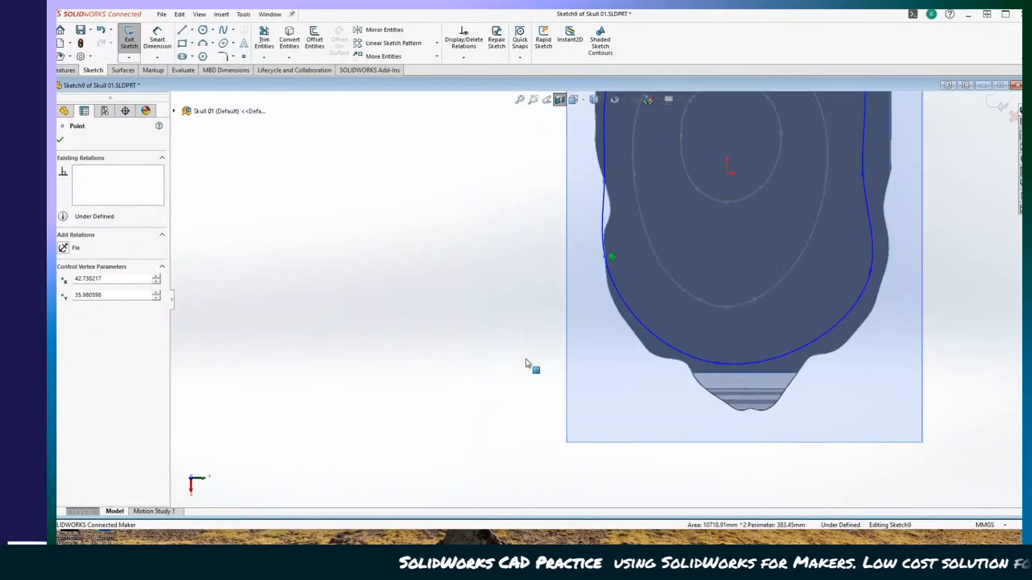
right_click(611, 256)
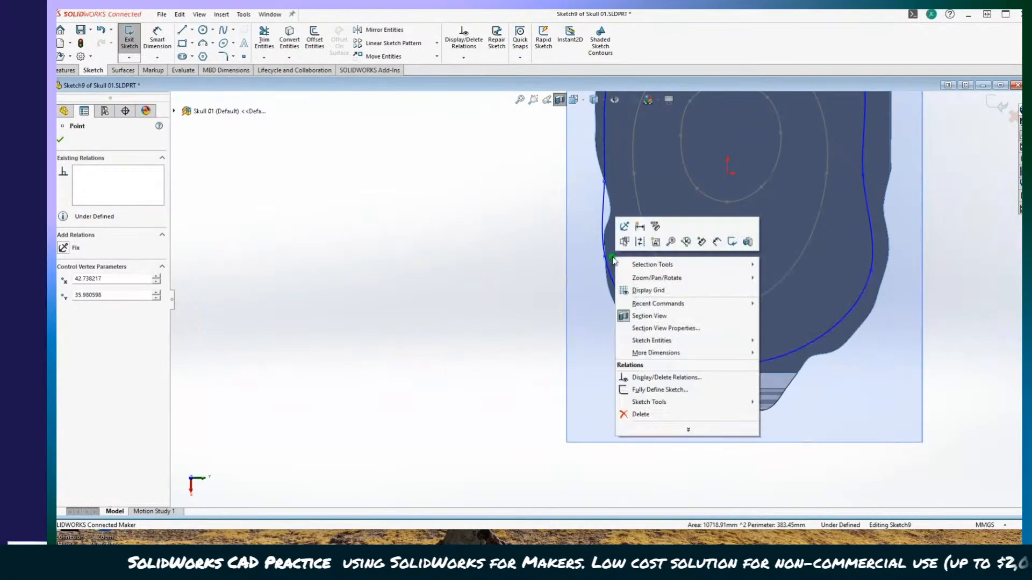
key("Escape")
left_click(603, 257)
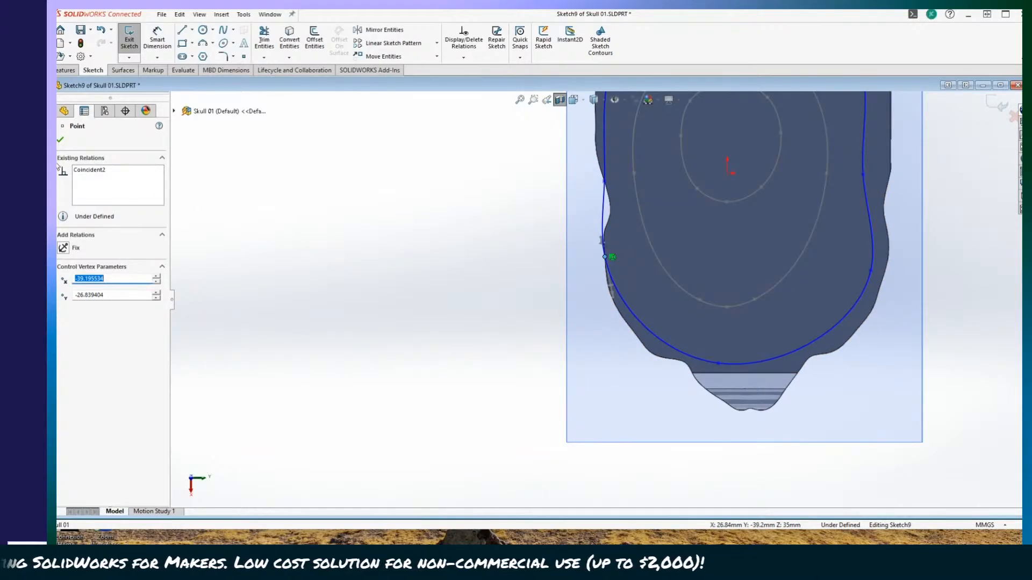
right_click(89, 170)
left_click(110, 188)
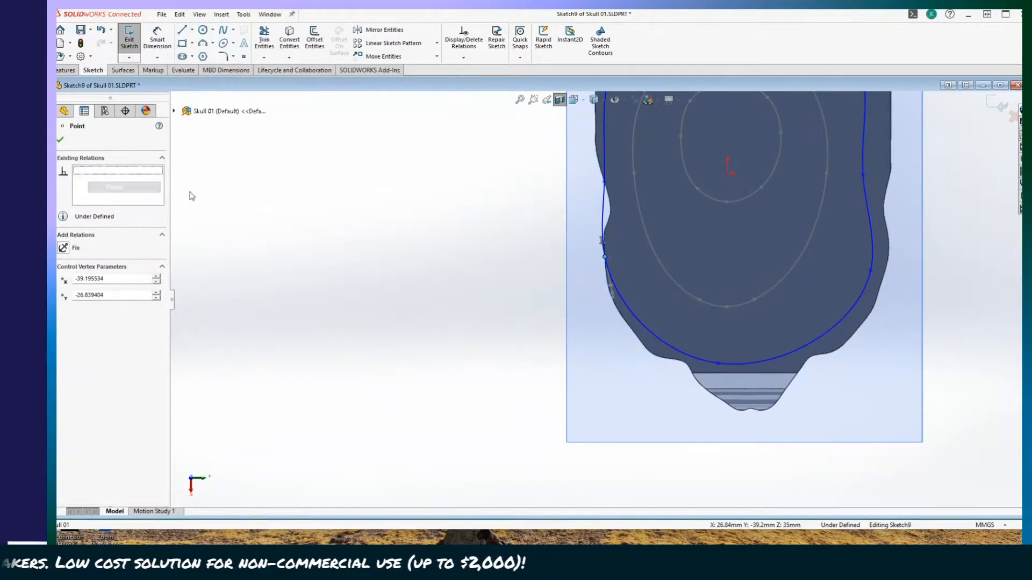
Step: Move the spline's lower-right point to about X 40.8, Y -31.9 and its lower-left point to about X -36.5, Y -31.5, and finish the sketch
mouse_move(530, 394)
middle_mouse_down()
mouse_move(521, 410)
mouse_move(721, 477)
mouse_move(618, 403)
mouse_move(714, 431)
middle_mouse_up()
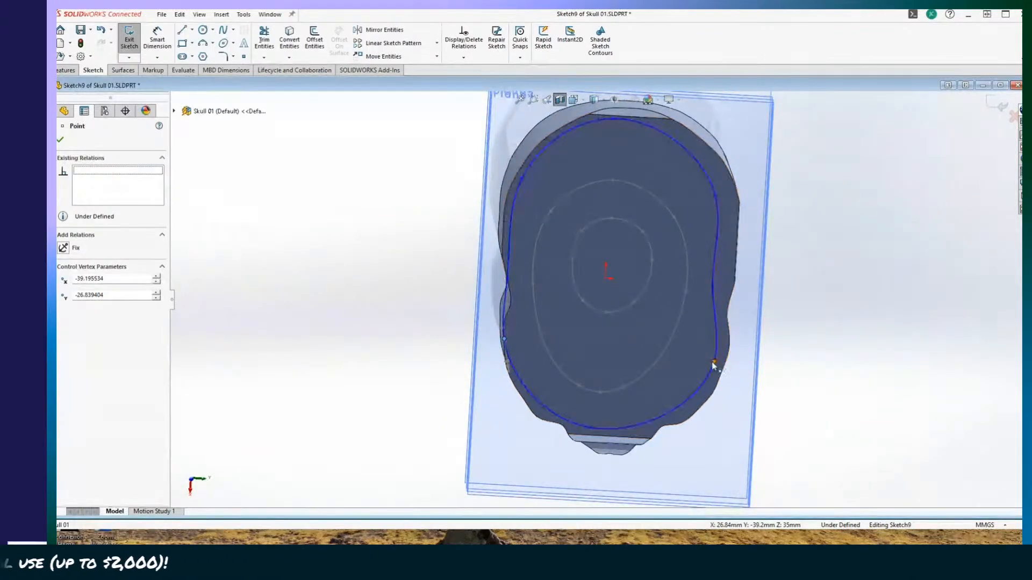
left_click_drag(691, 361, 701, 364)
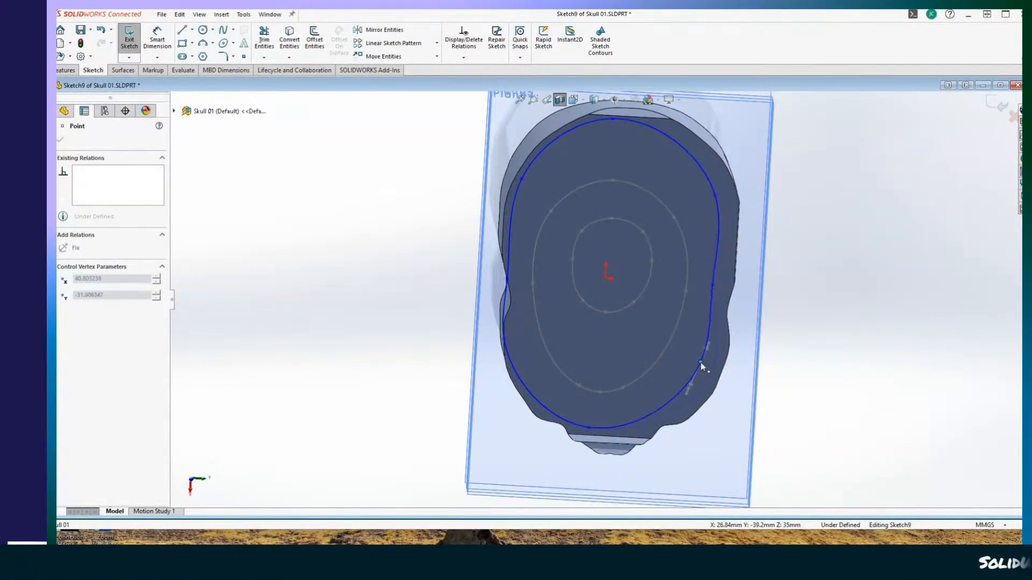
left_click(502, 342)
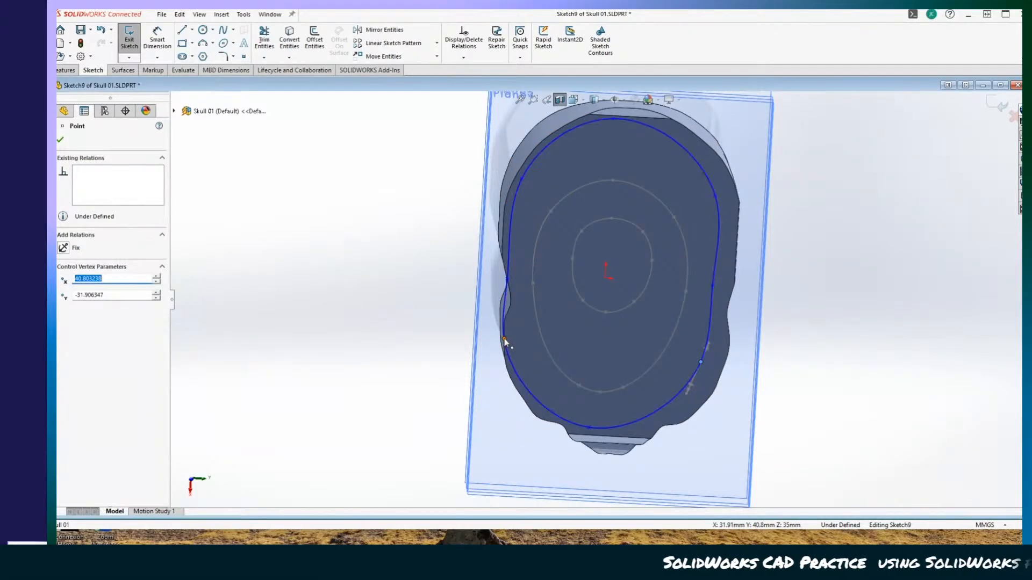
left_click_drag(504, 342, 510, 350)
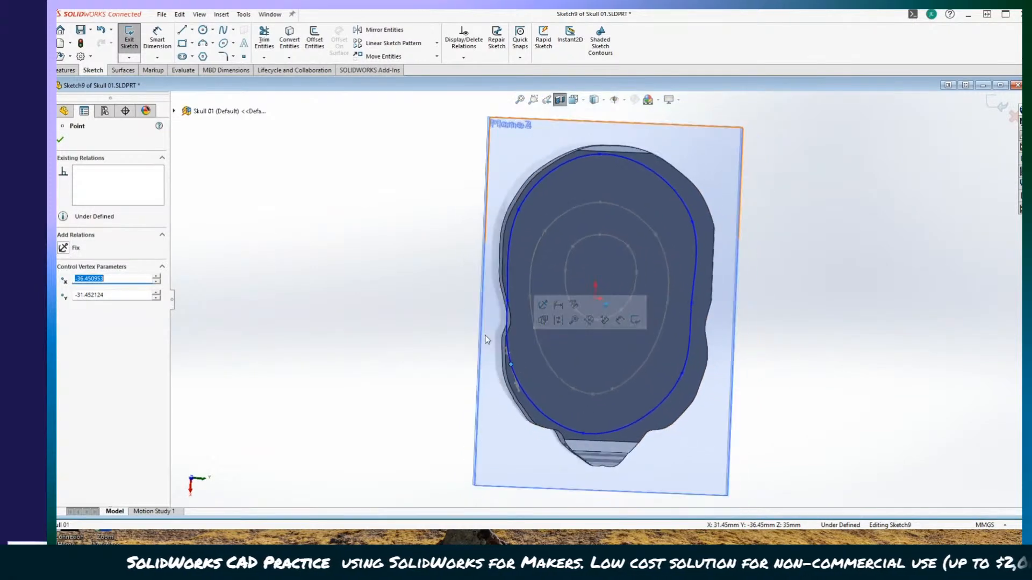
left_click(121, 47)
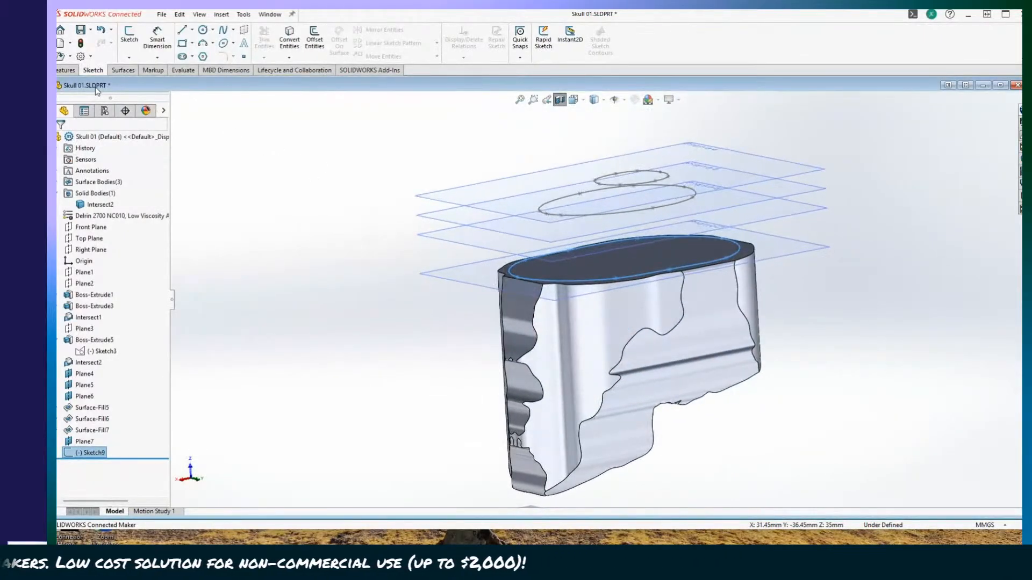
Step: Create a filled surface between the 35 mm plane outline and the Sketch6 oval above it, with contact edge settings
left_click(122, 70)
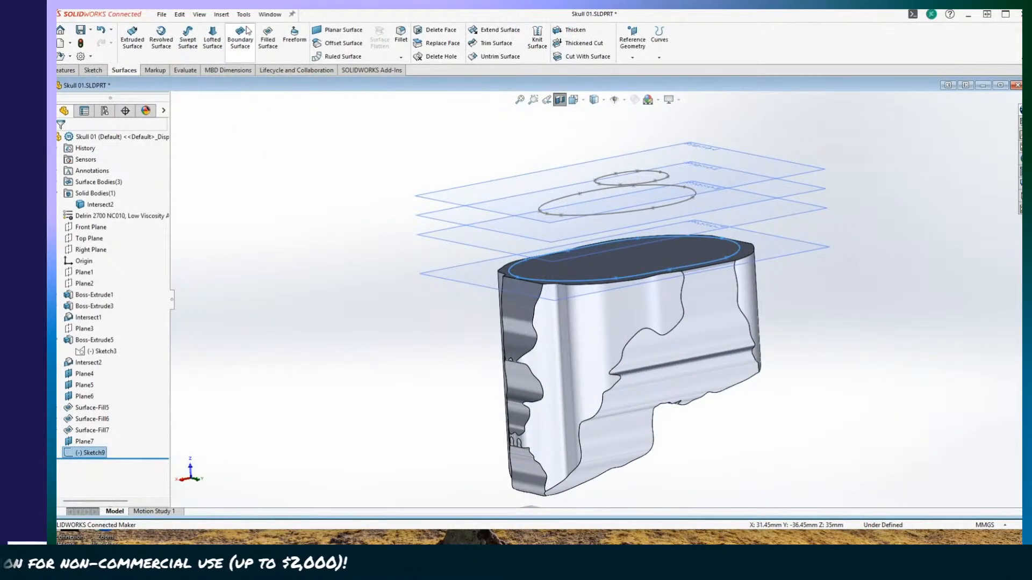
left_click(268, 39)
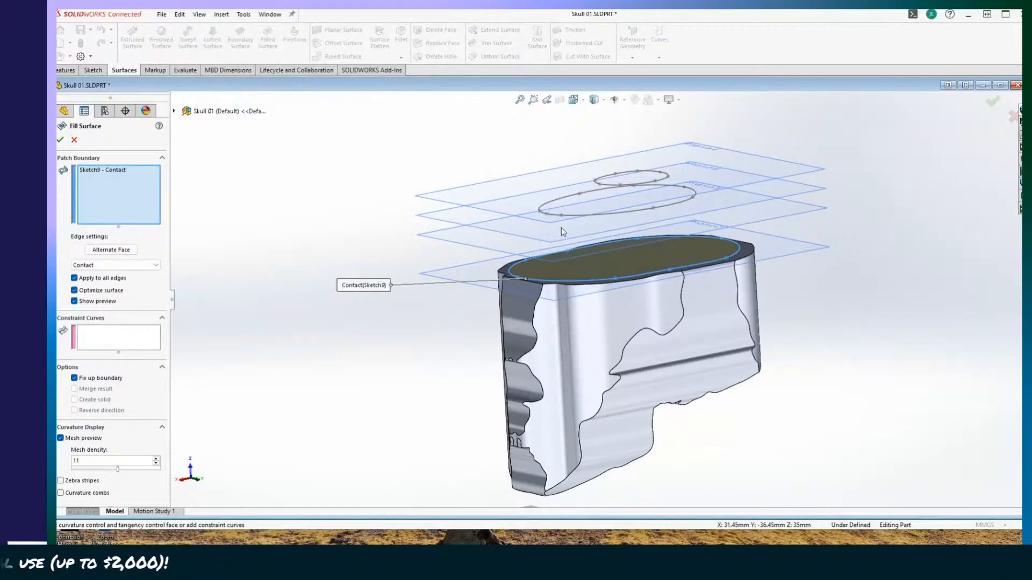
left_click(578, 218)
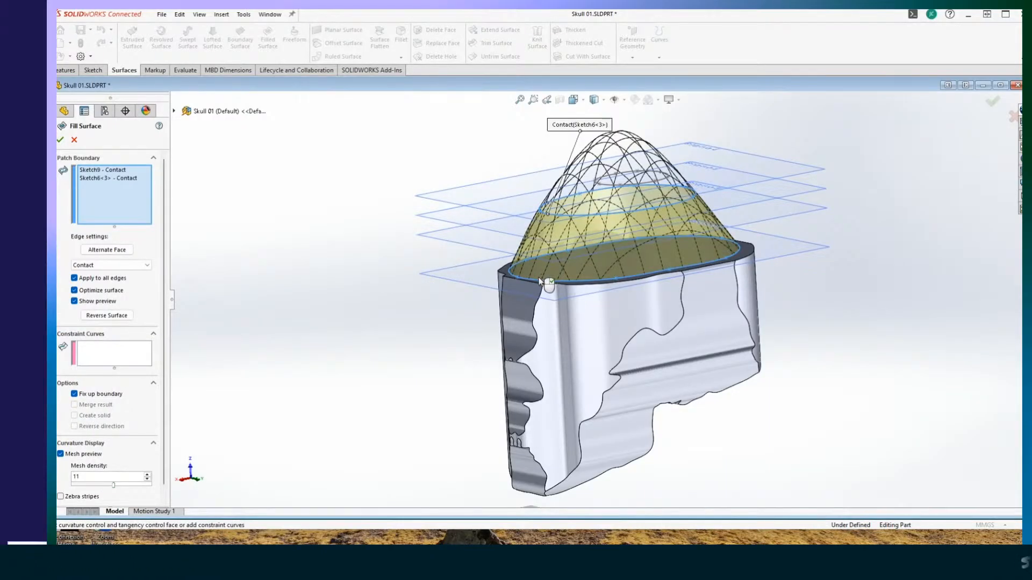
middle_click_drag(539, 279, 408, 298)
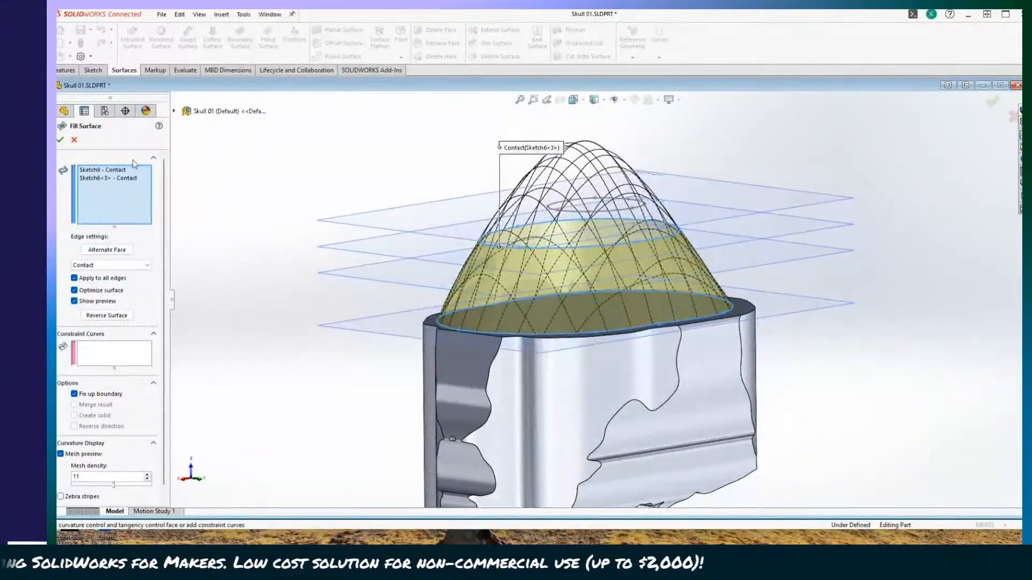
left_click(74, 140)
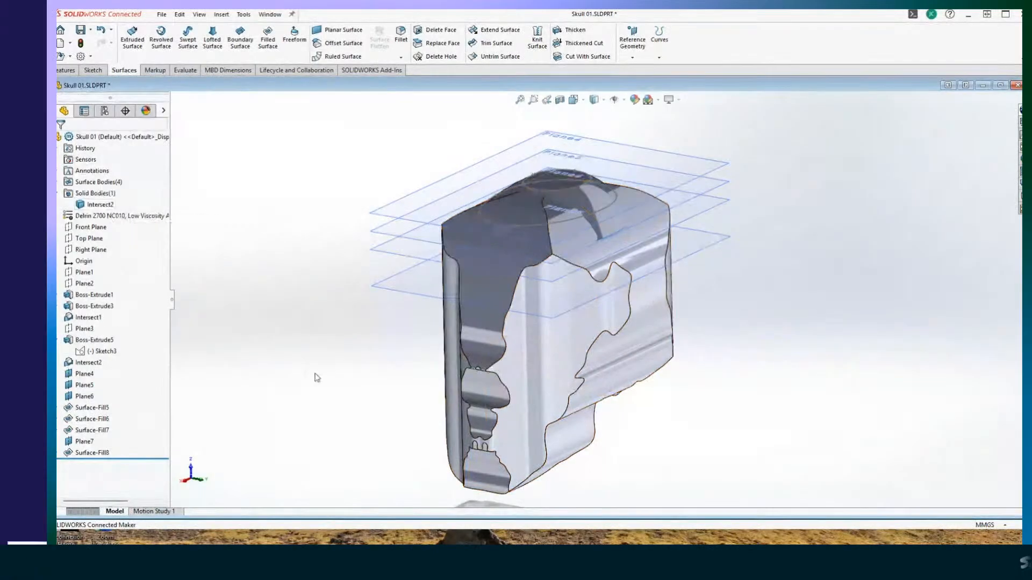
Step: Hide the solid skull body so that only the crown surfaces and planes remain displayed
right_click(471, 422)
left_click(397, 395)
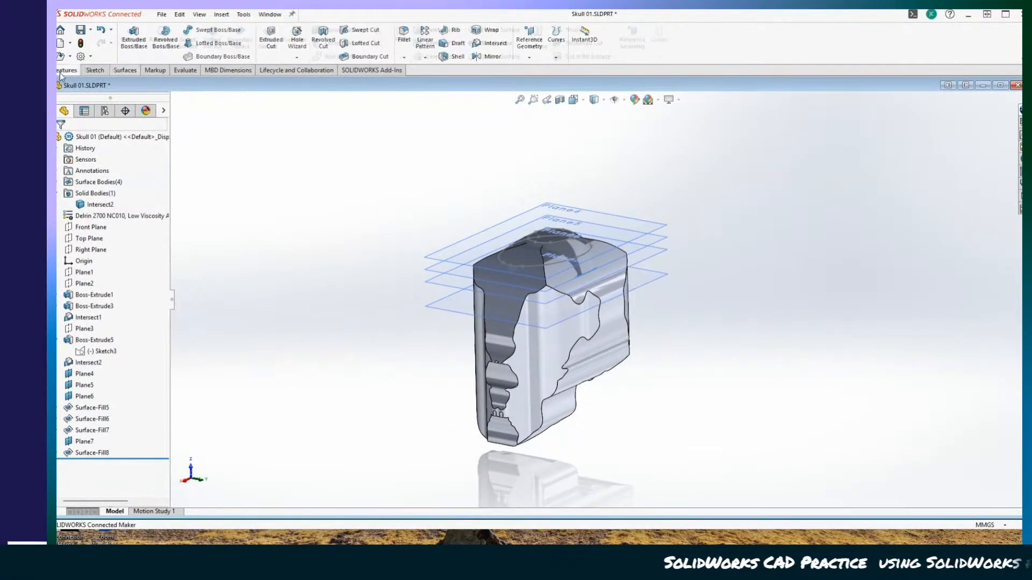
left_click(67, 70)
right_click(513, 375)
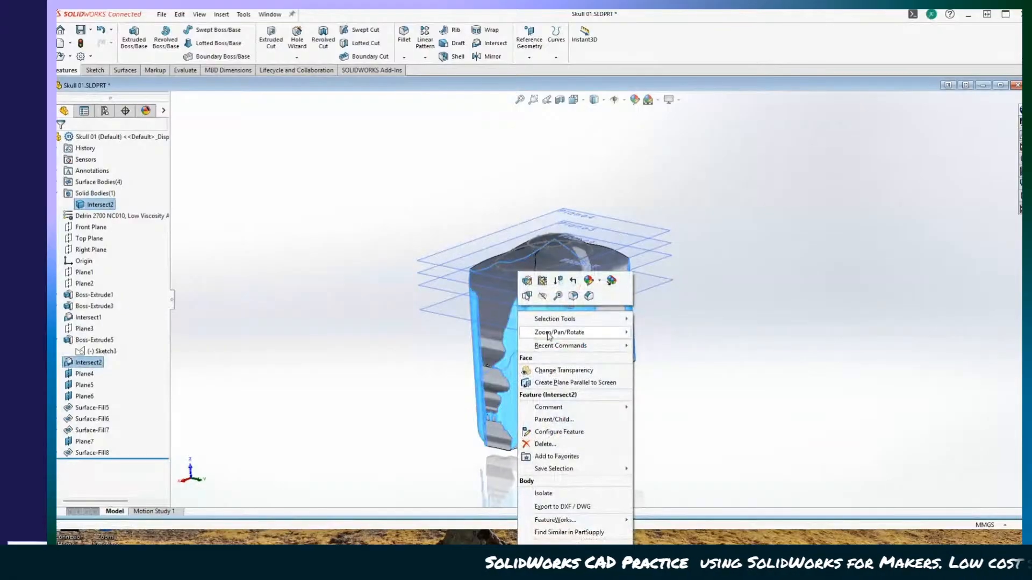
left_click(543, 296)
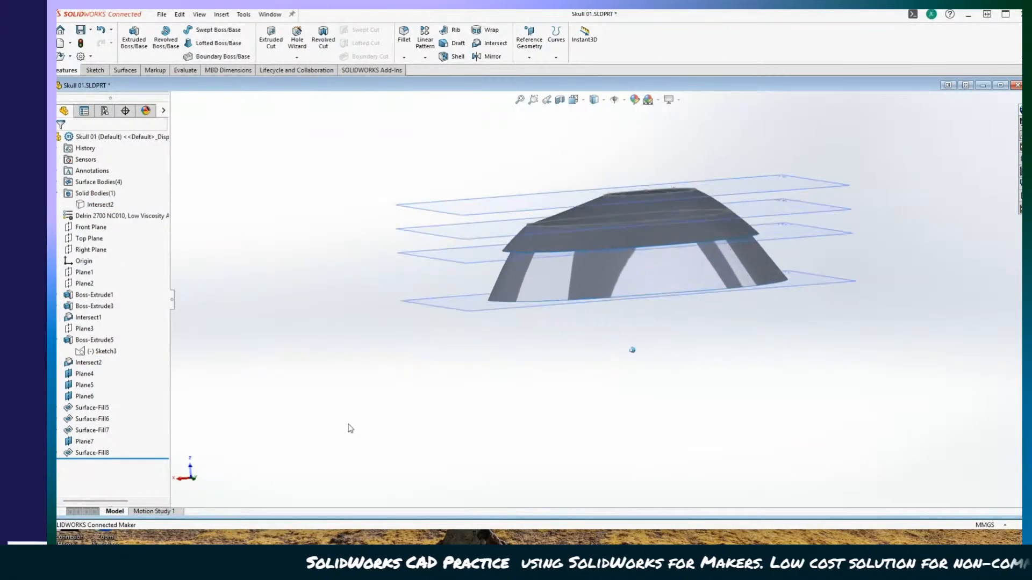
Step: Show Sketch8, the lower outline used by Surface-Fill7
scroll(349, 428, "down", 10)
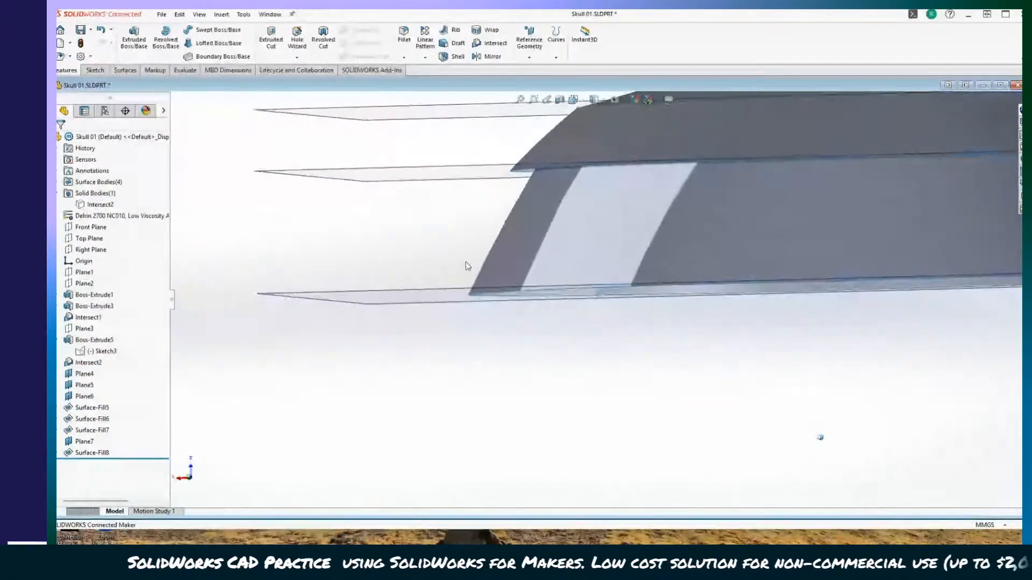
middle_click_drag(591, 172, 597, 196)
scroll(473, 255, "up", 4)
middle_click_drag(473, 254, 291, 323)
scroll(116, 410, "right", 2)
scroll(88, 430, "left", 2)
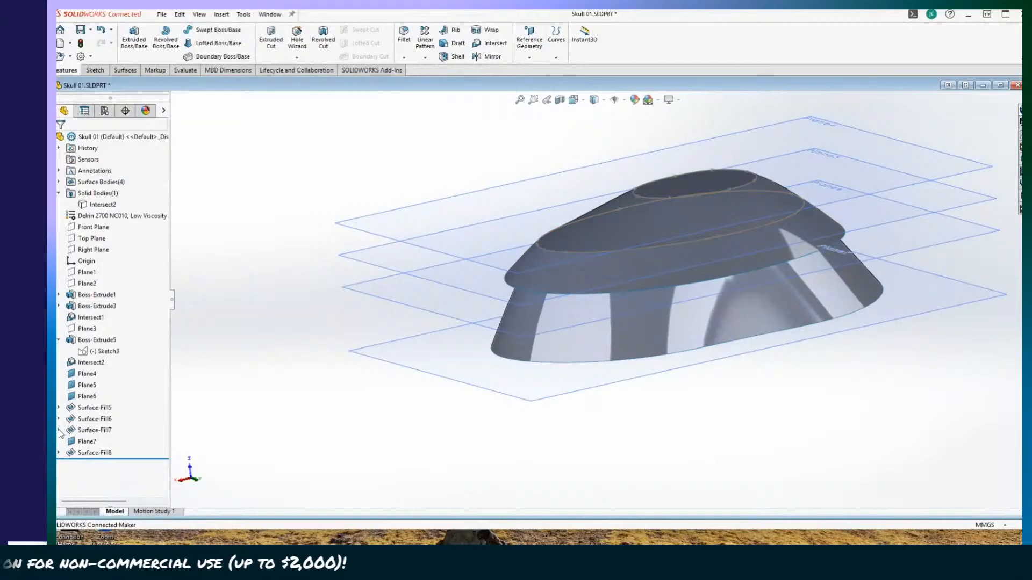
right_click(101, 444)
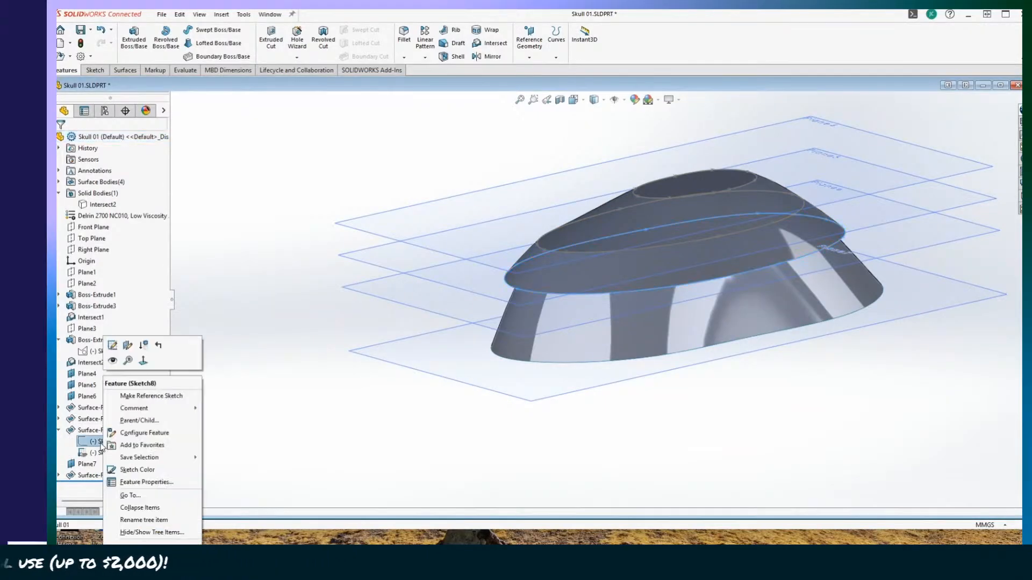
left_click(113, 360)
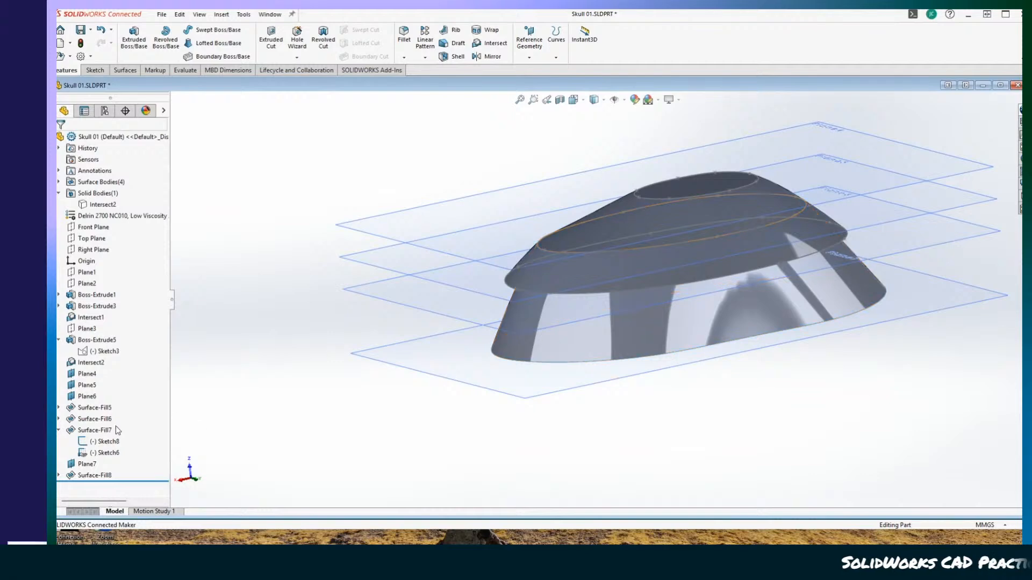
Step: Open Sketch9 of Surface-Fill8 to inspect its closed profile, and exit the sketch without editing it
left_click(58, 477)
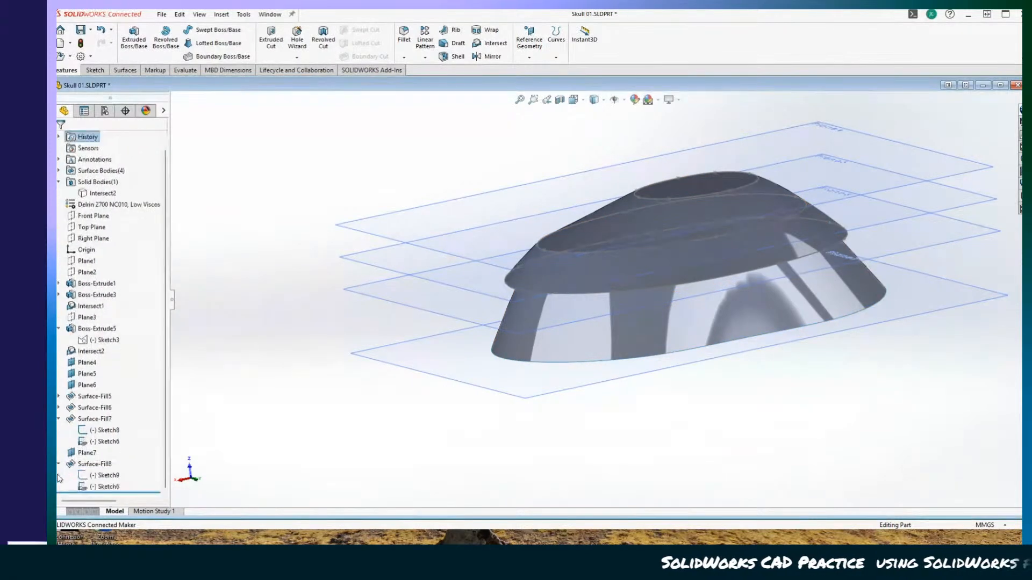
right_click(91, 476)
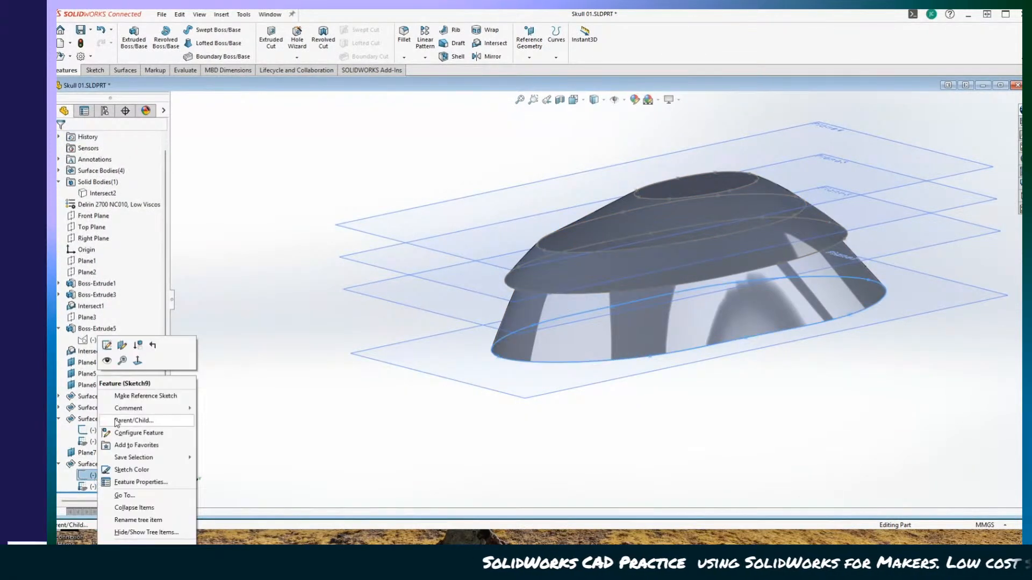
left_click(107, 346)
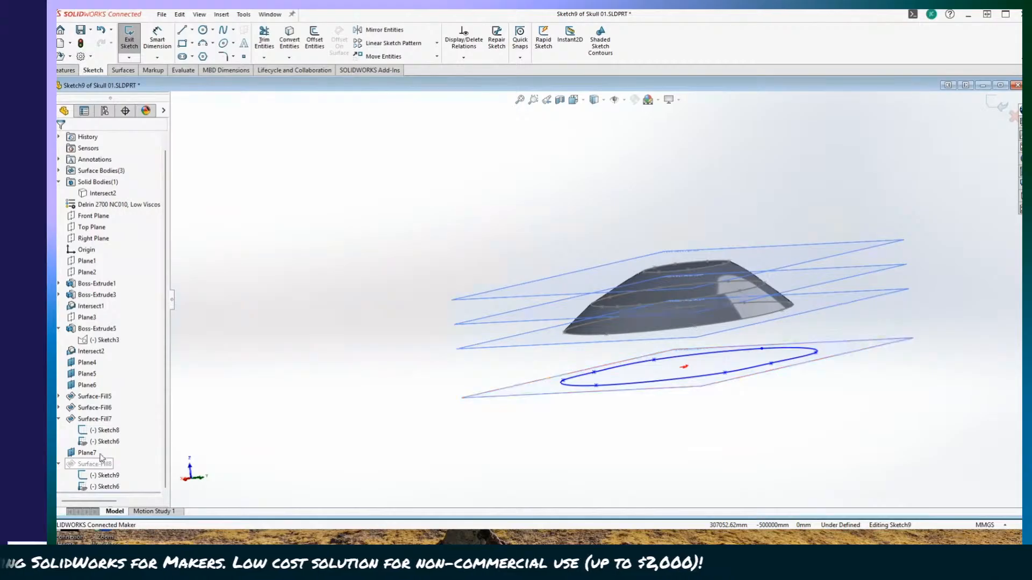
left_click(135, 45)
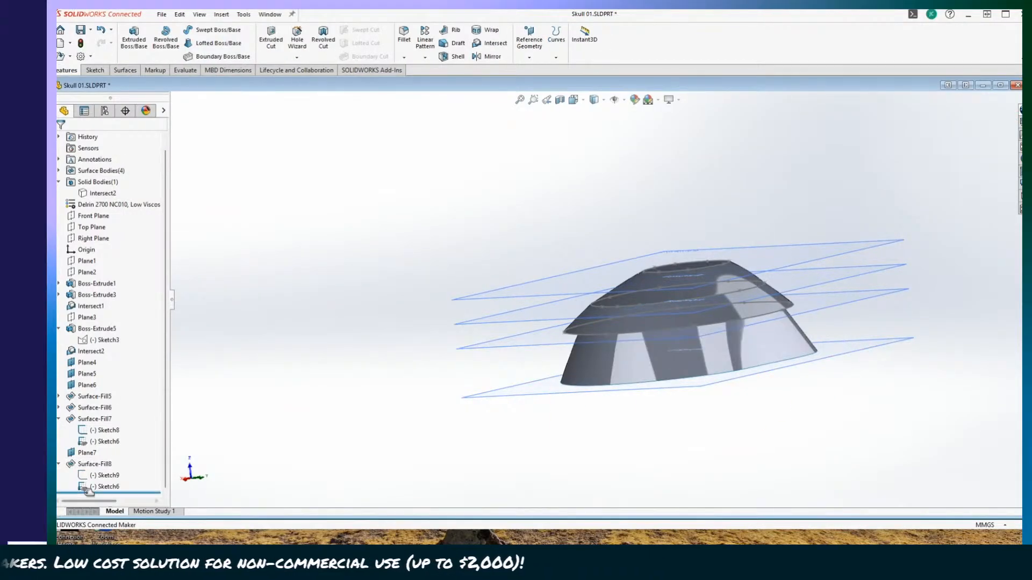
right_click(103, 491)
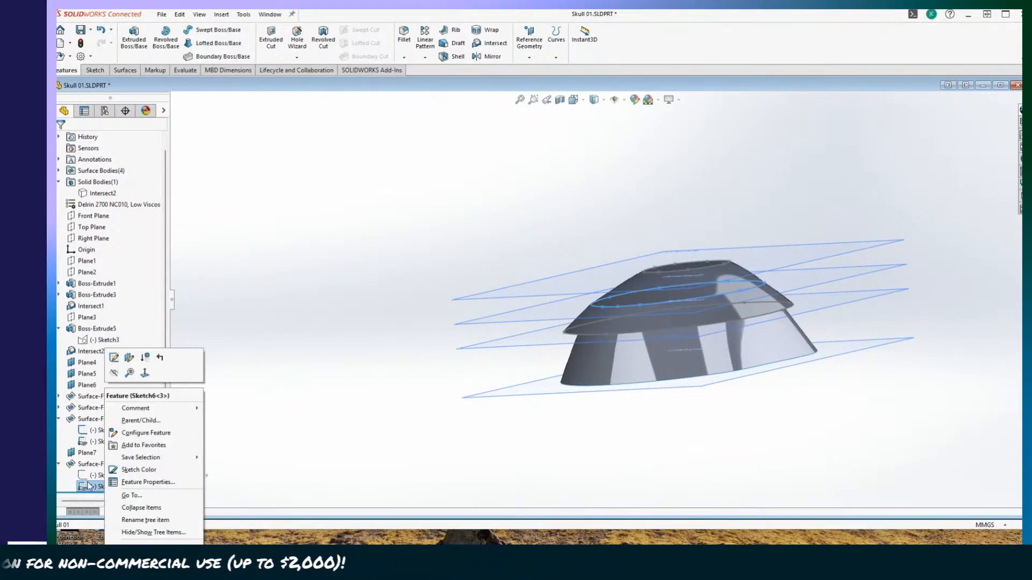
key("Escape")
Step: Try to edit Surface-Fill8 by replacing the Sketch6 patch boundary with Sketch8, and reduce the mesh density to 8
left_click(84, 464)
right_click(86, 464)
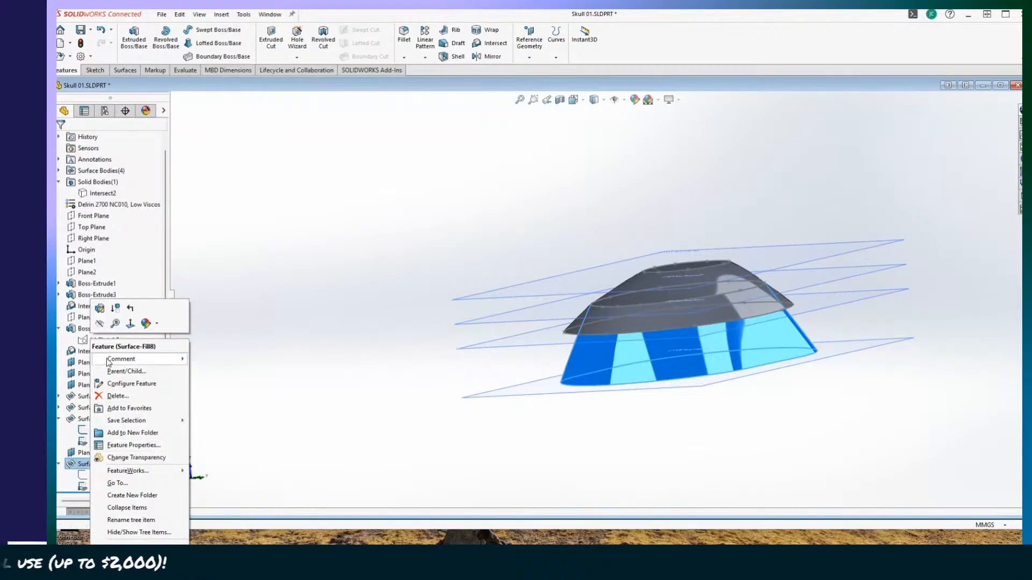
left_click(99, 314)
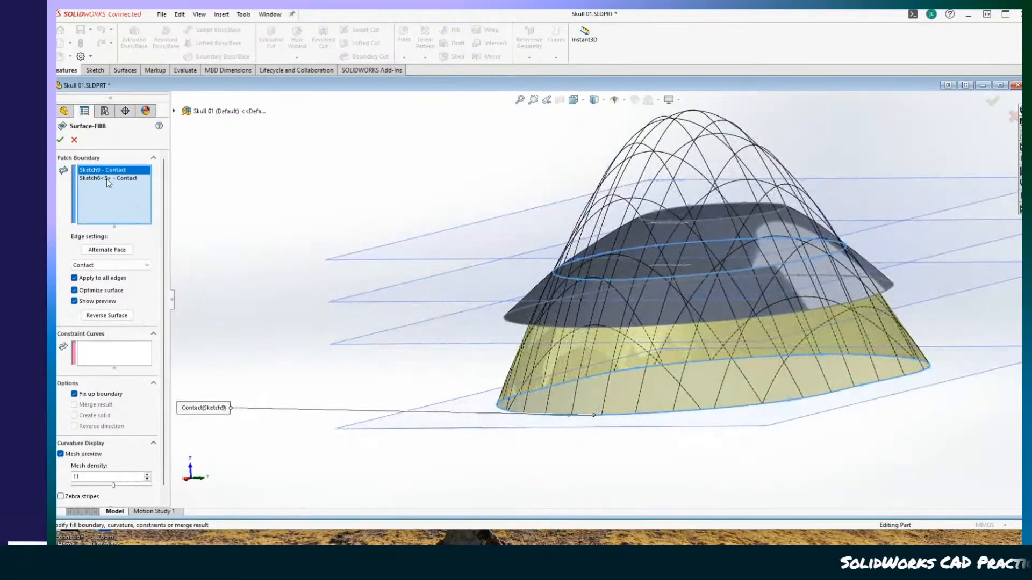
left_click(105, 178)
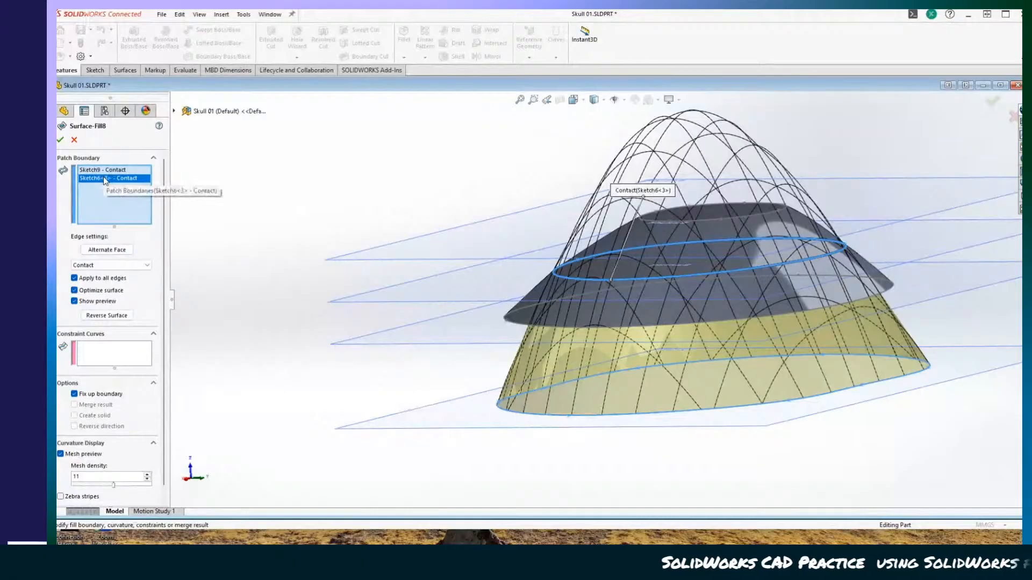
right_click(105, 179)
left_click(128, 197)
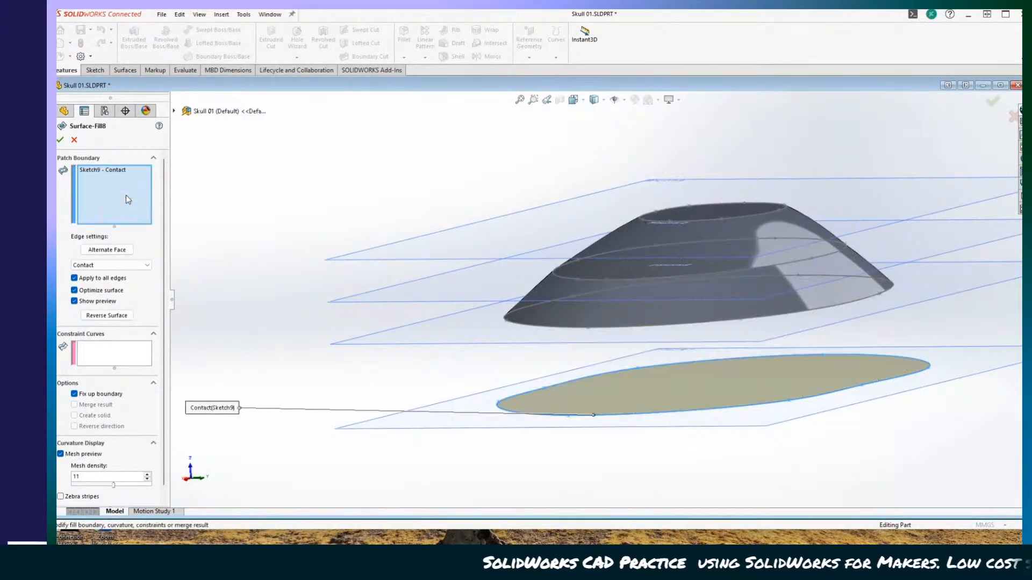
left_click(104, 173)
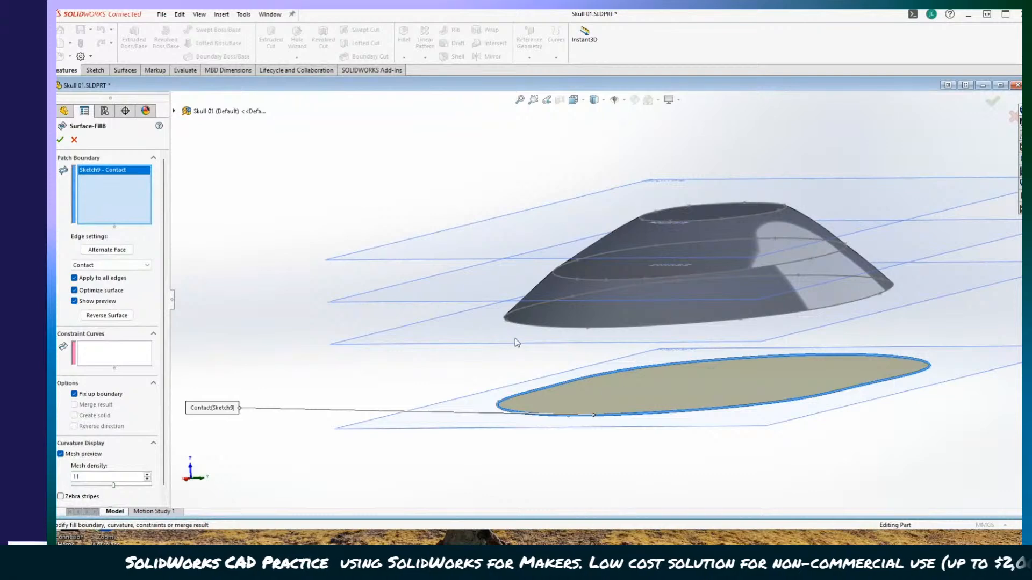
left_click(521, 325)
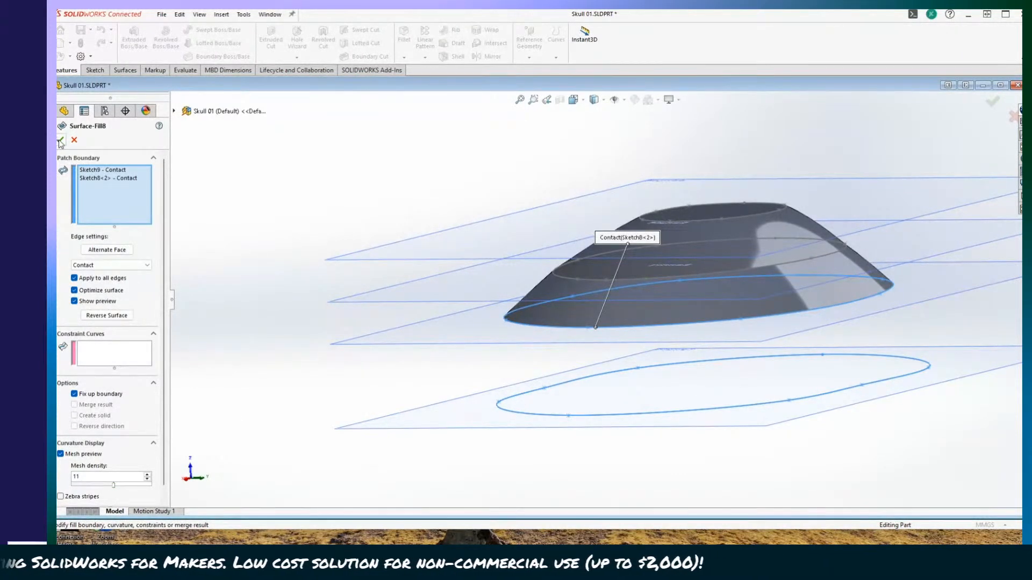
mouse_move(218, 347)
middle_mouse_down()
mouse_move(294, 381)
mouse_move(268, 382)
middle_mouse_up()
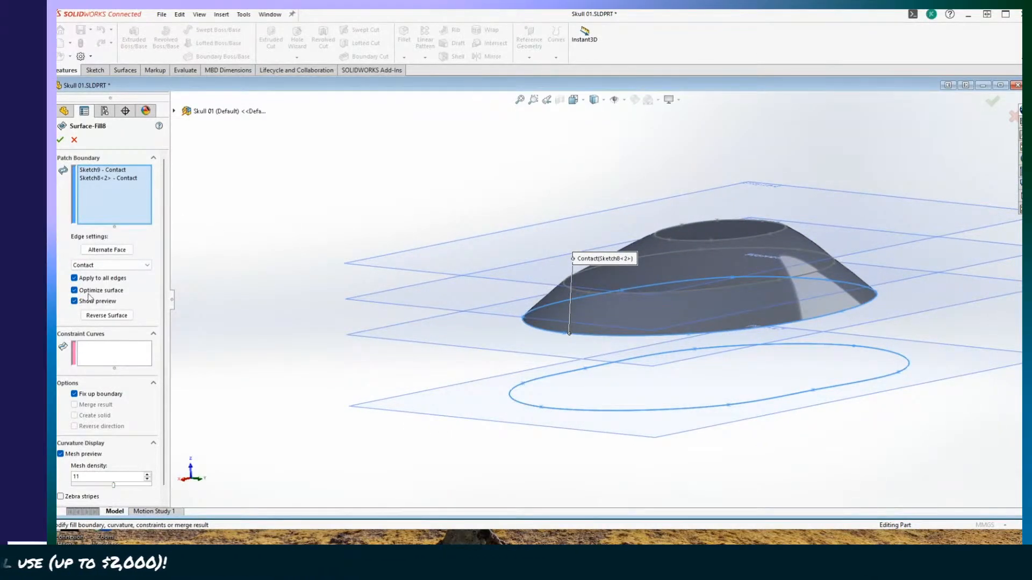
scroll(100, 419, "down", 1)
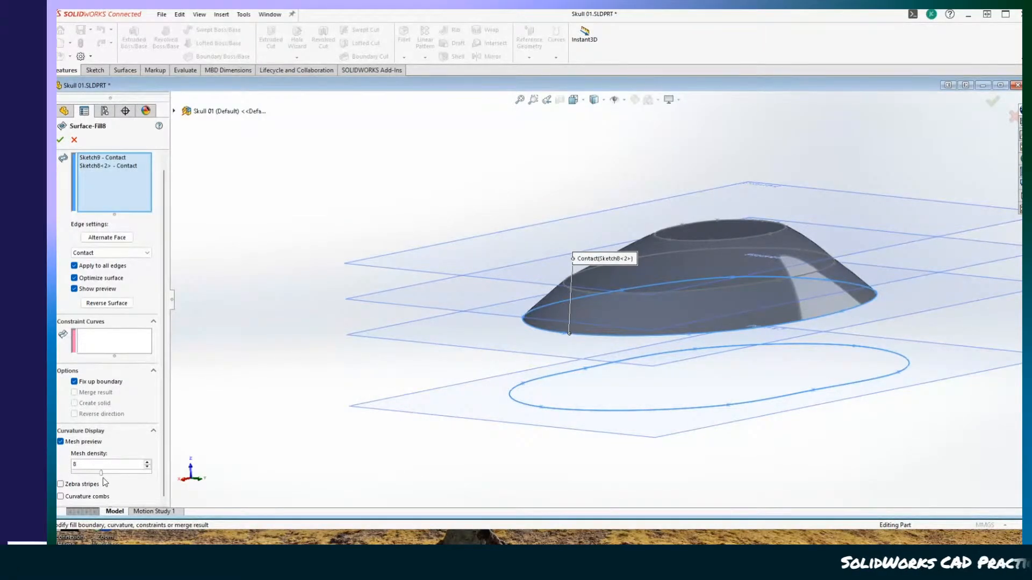
left_click(74, 140)
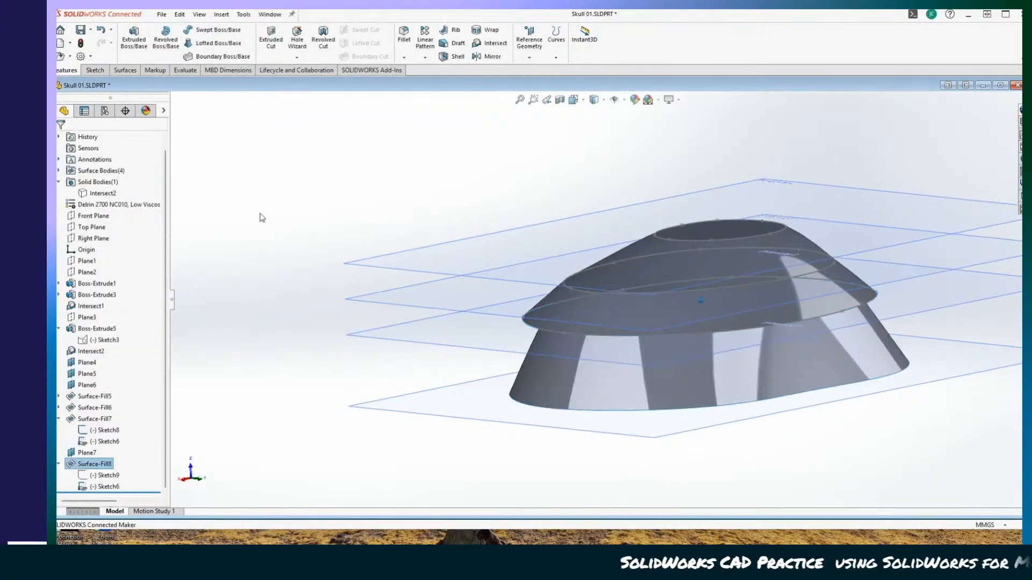
Step: Delete the Surface-Fill8 feature while keeping its absorbed sketches
right_click(96, 464)
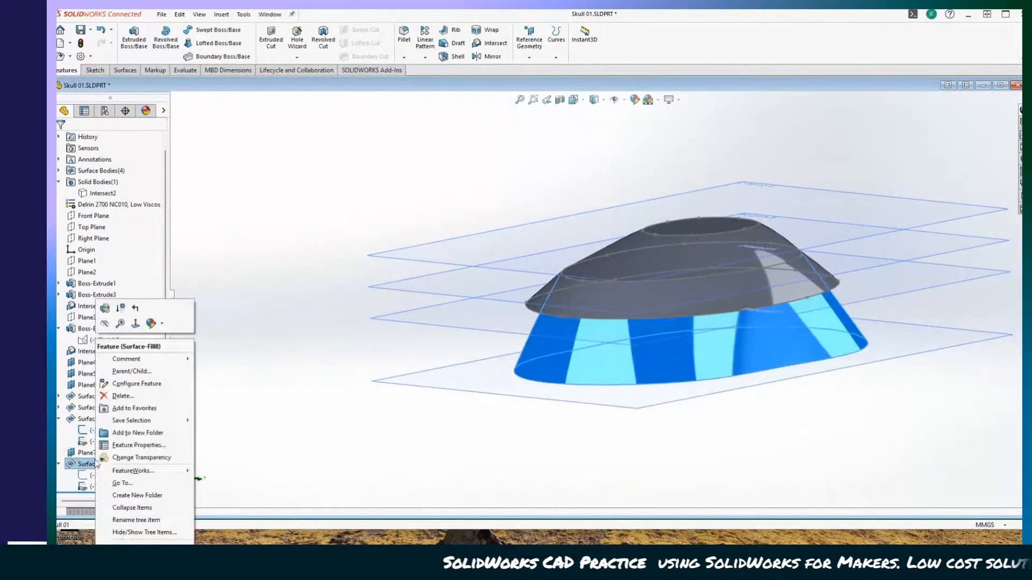
left_click(123, 396)
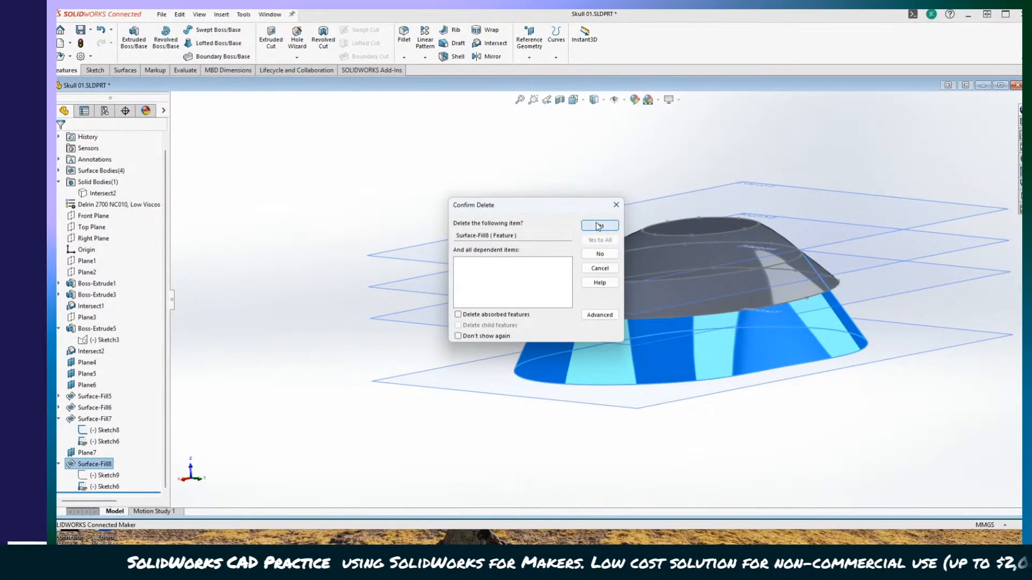
left_click(599, 226)
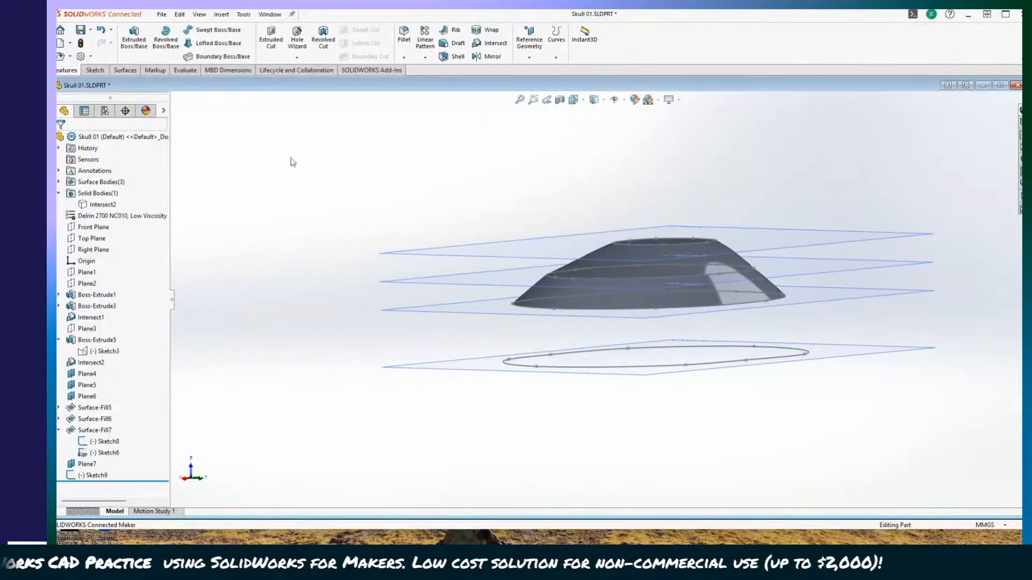
Step: Try a filled surface between Sketch8 and Sketch9 with contact edges and surface optimization turned off
left_click(122, 70)
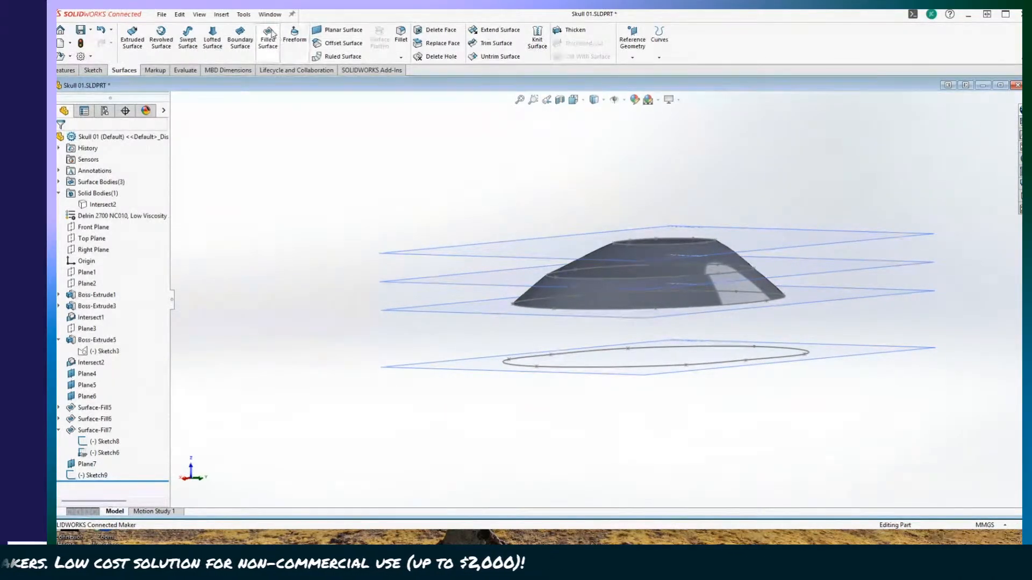
left_click(523, 308)
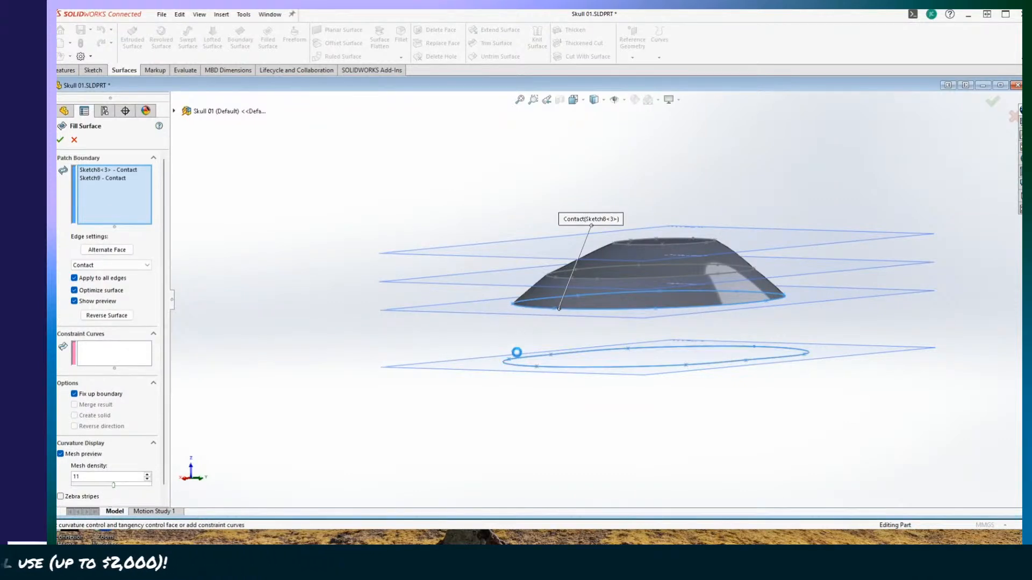
left_click(75, 291)
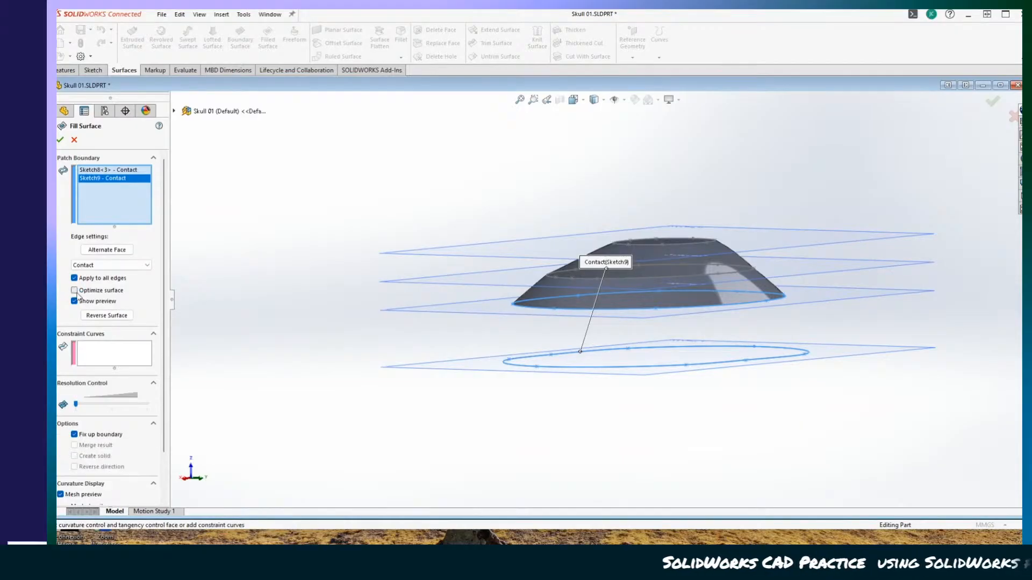
left_click(75, 291)
left_click(75, 291)
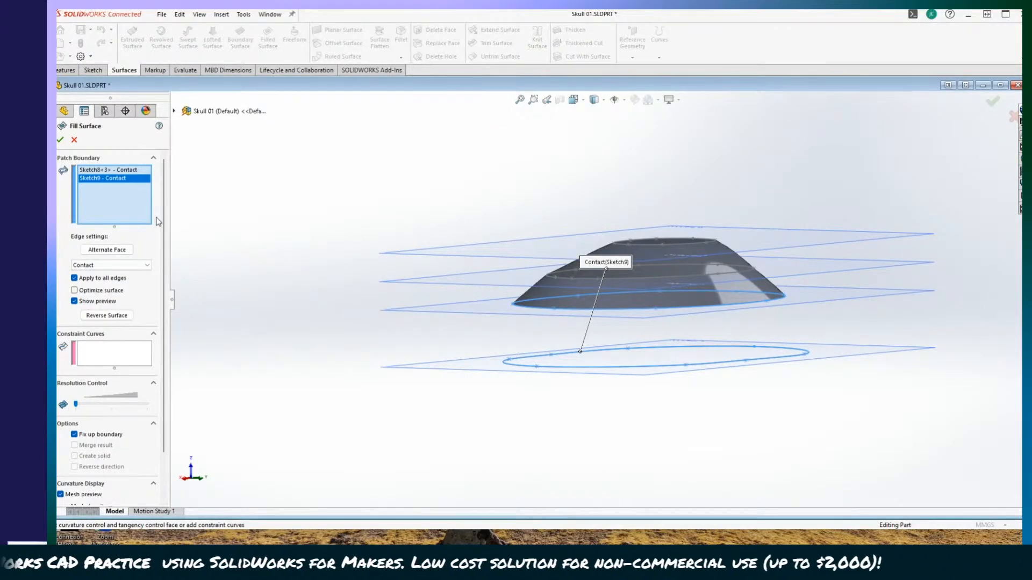
Step: Raise the filled surface's resolution control to its middle setting
scroll(288, 290, "down", 4)
scroll(524, 407, "up", 4)
scroll(527, 411, "up", 5)
scroll(743, 387, "down", 1)
scroll(633, 349, "down", 1)
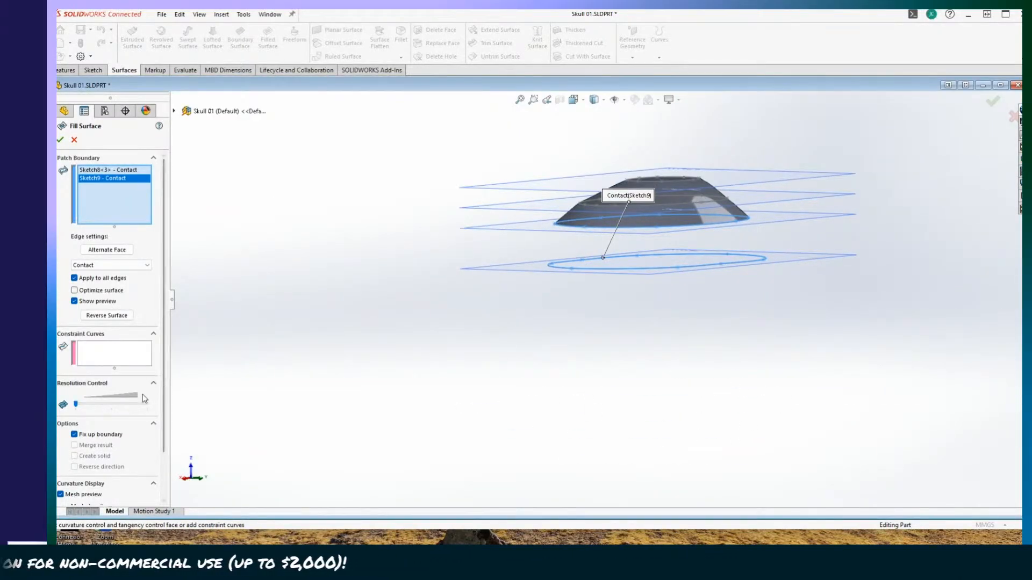
scroll(147, 399, "down", 3)
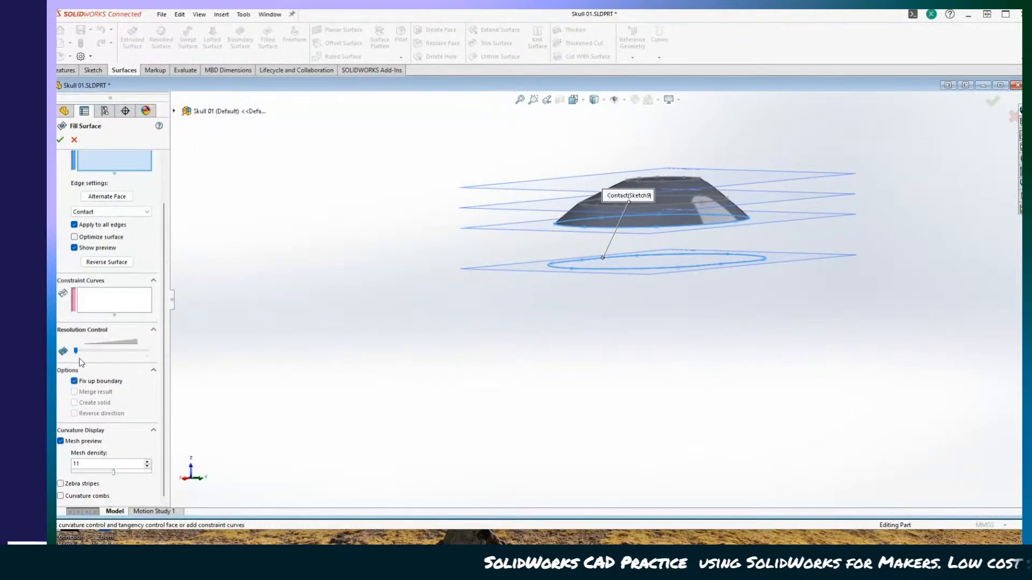
left_click_drag(76, 352, 111, 351)
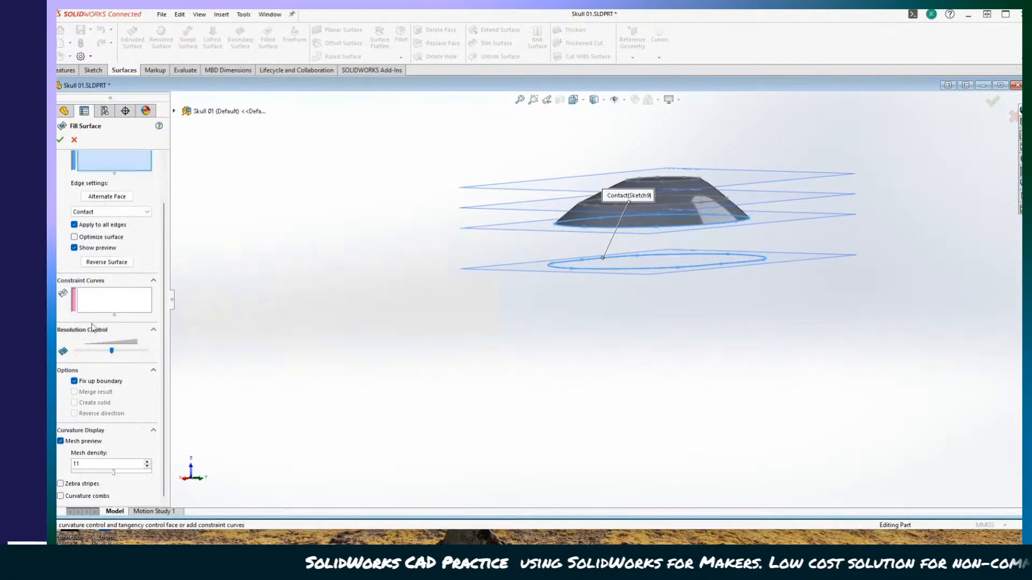
Step: Re-enable surface optimization, try the Tangent and Curvature edge settings on the Sketch9 boundary, and cancel the filled surface
left_click(74, 237)
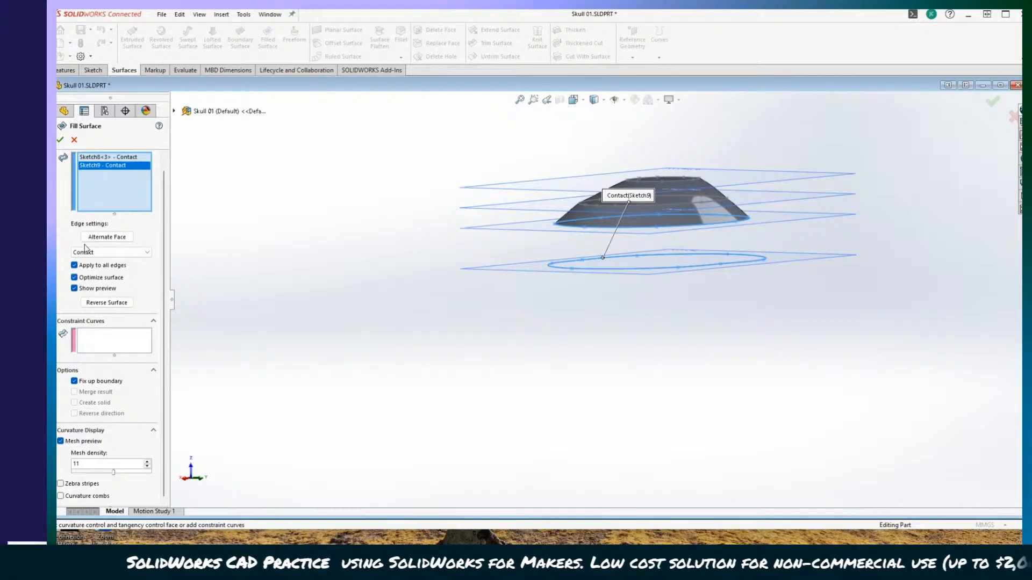
left_click(97, 251)
left_click(83, 268)
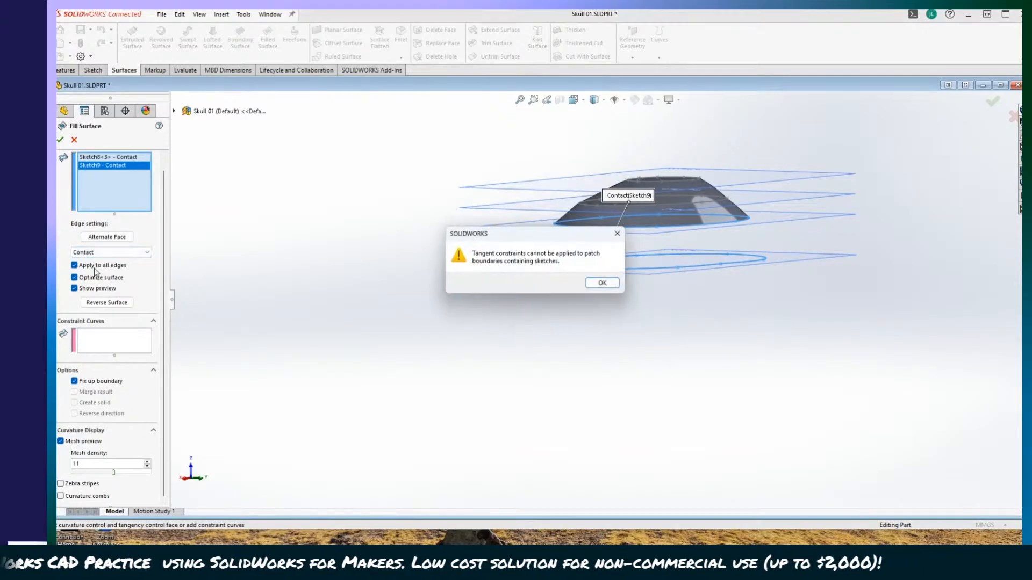
left_click(601, 282)
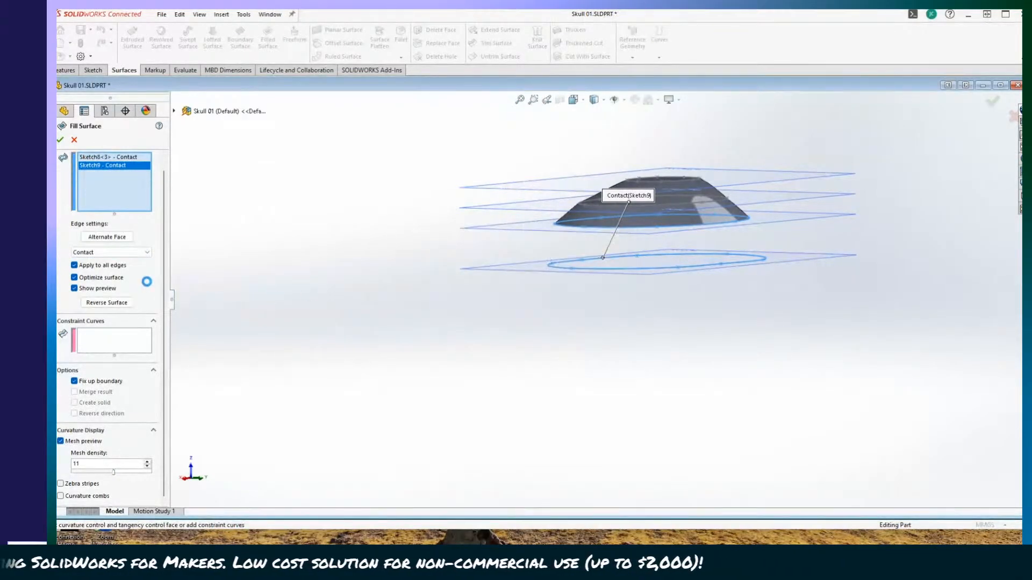
left_click(114, 252)
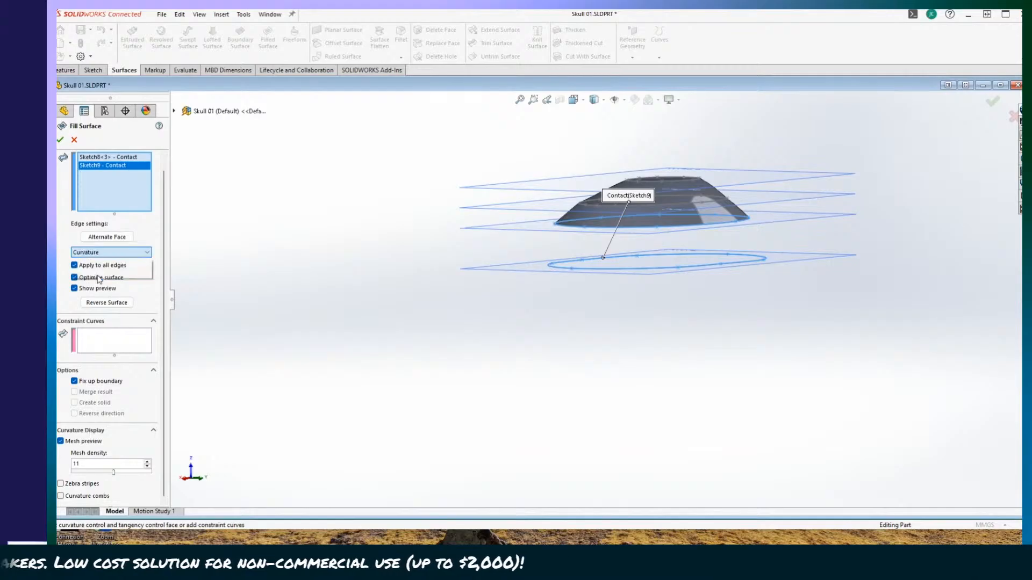
left_click(86, 269)
left_click(601, 283)
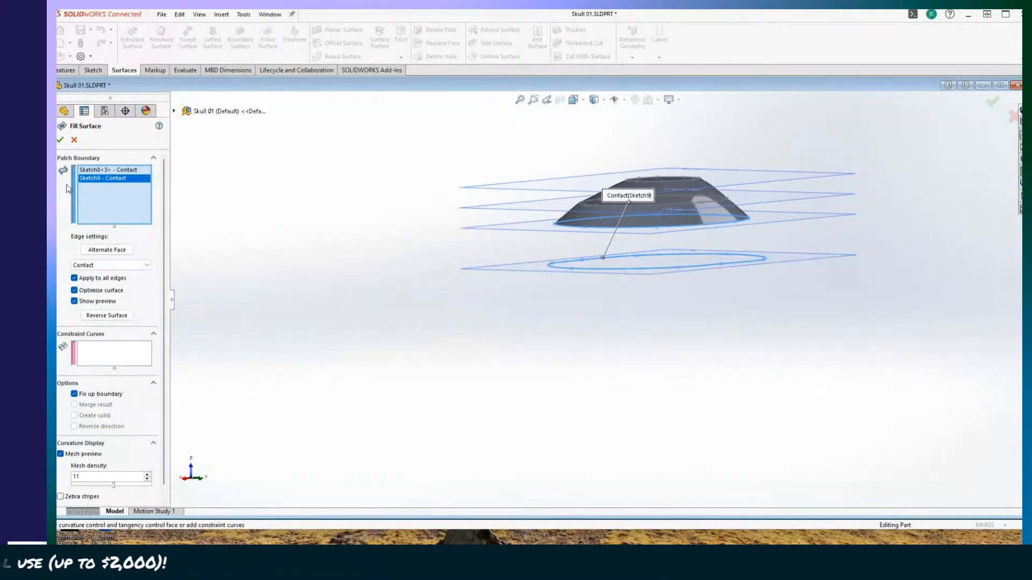
left_click(74, 140)
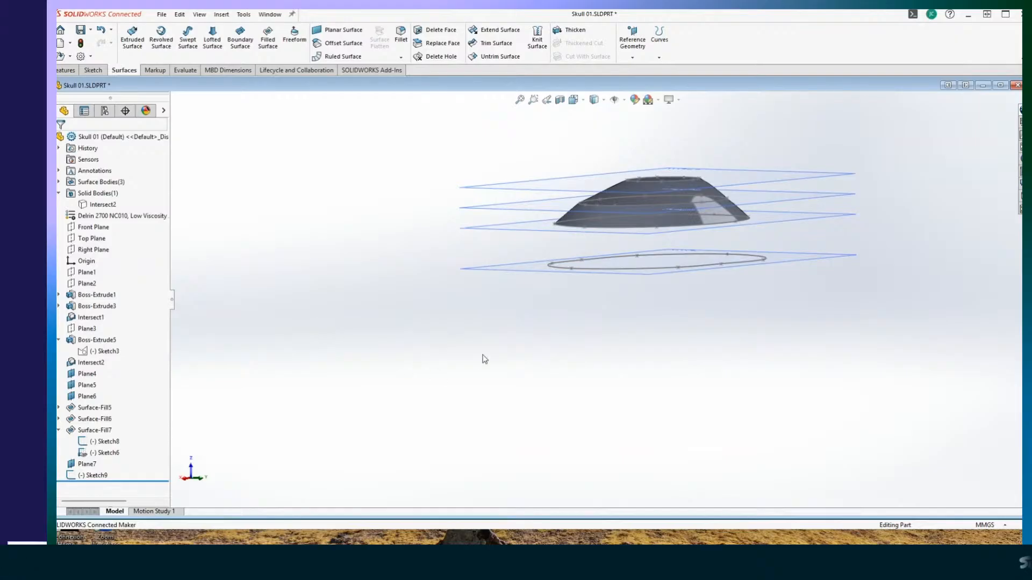
Step: Preview a planar section view of the model on Plane7 and close it without applying it
left_click(559, 100)
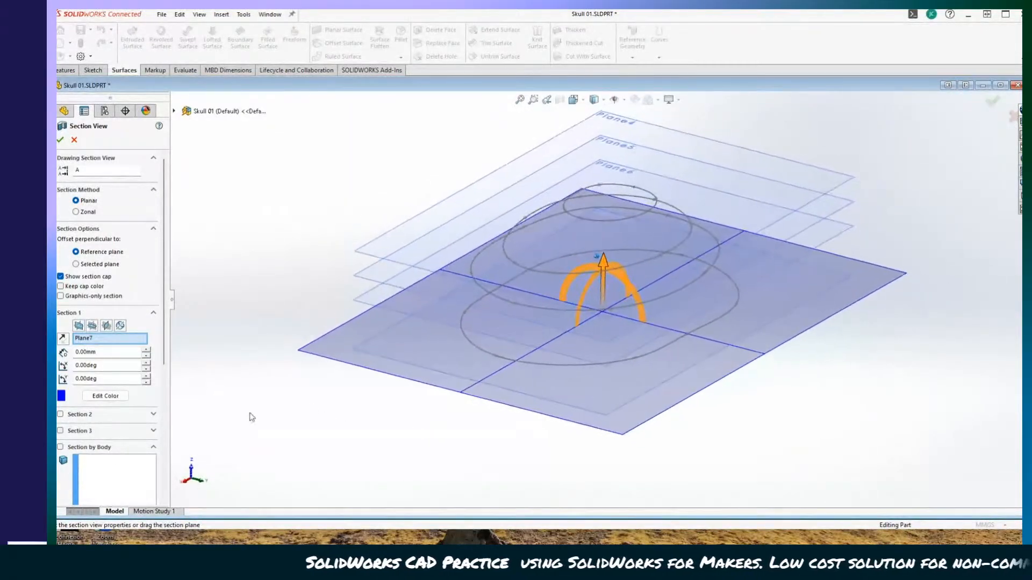
left_click(74, 139)
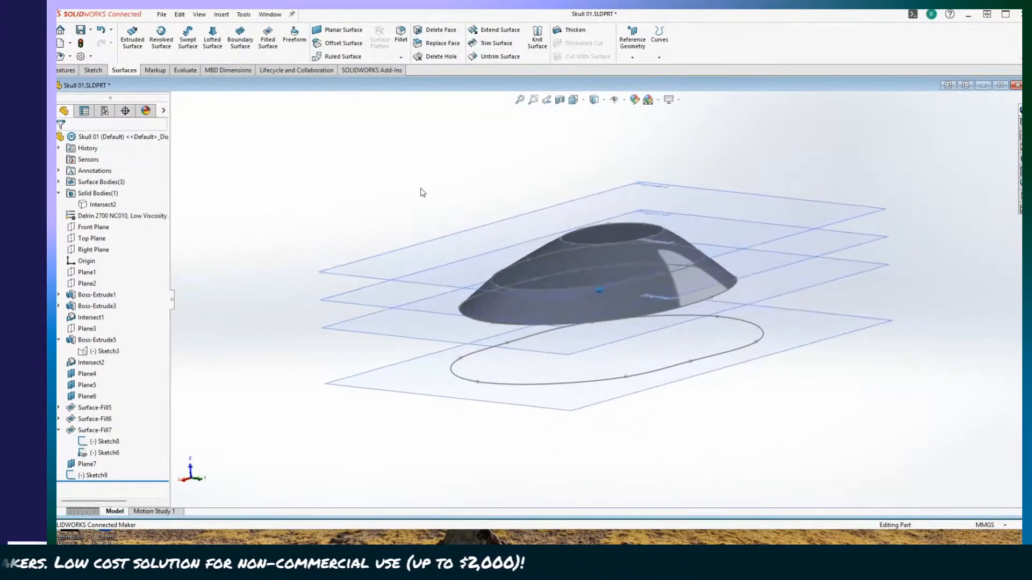
Step: Try a filled surface between the existing surface's lower edge and Sketch9, check the edge's boundary entry, and cancel it
left_click(266, 37)
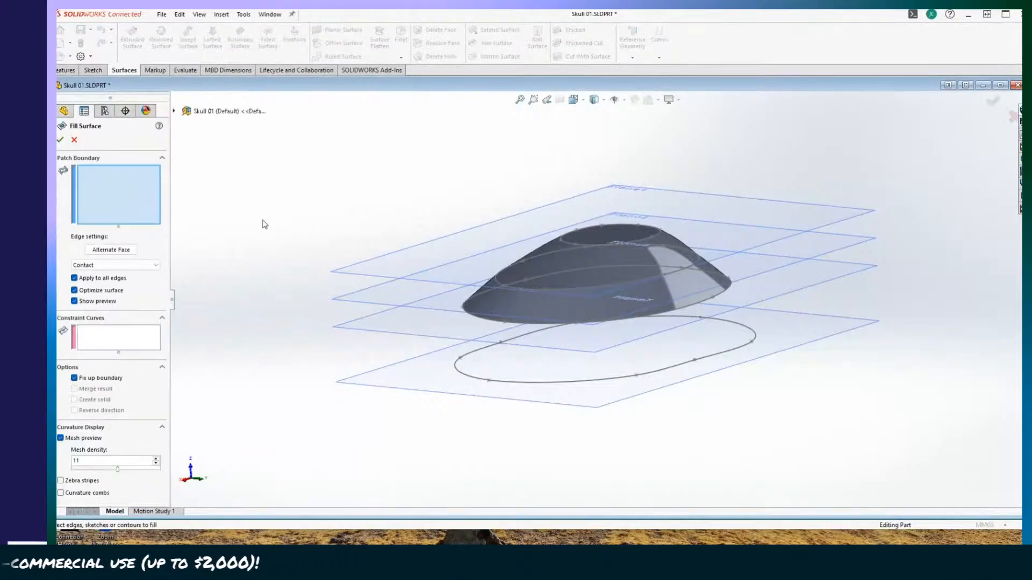
left_click(475, 318)
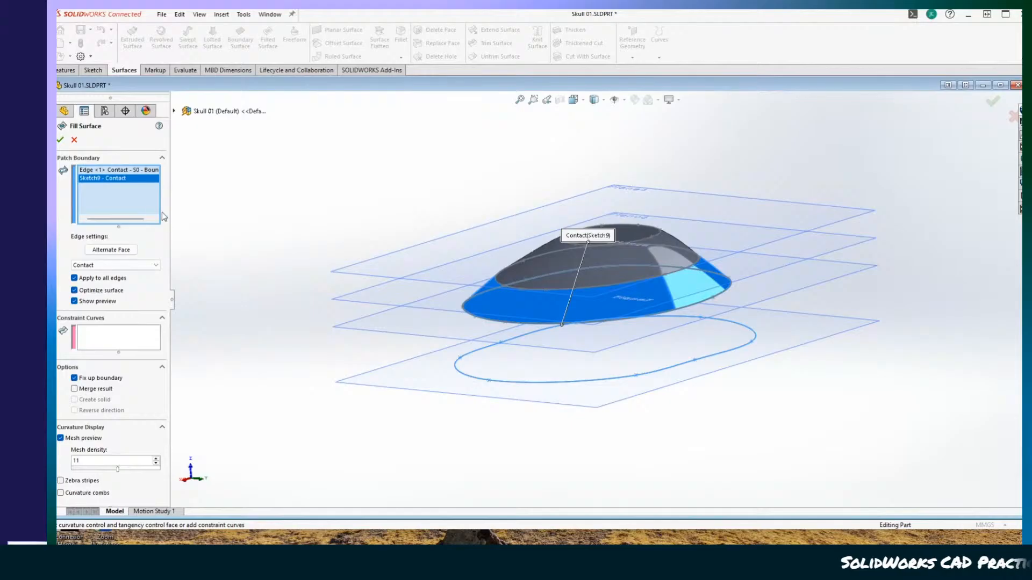
left_click(107, 170)
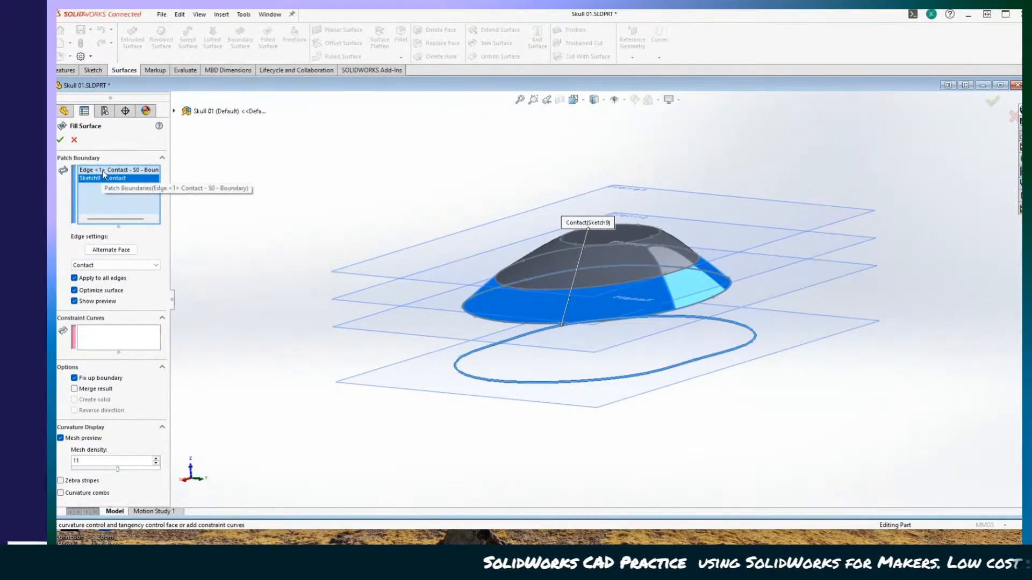
left_click(102, 171)
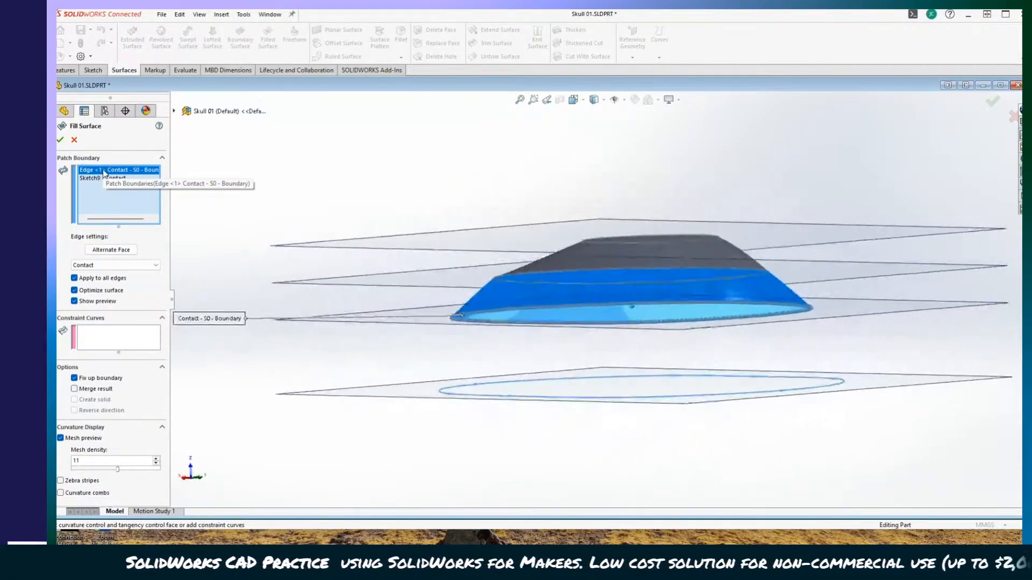
left_click(74, 140)
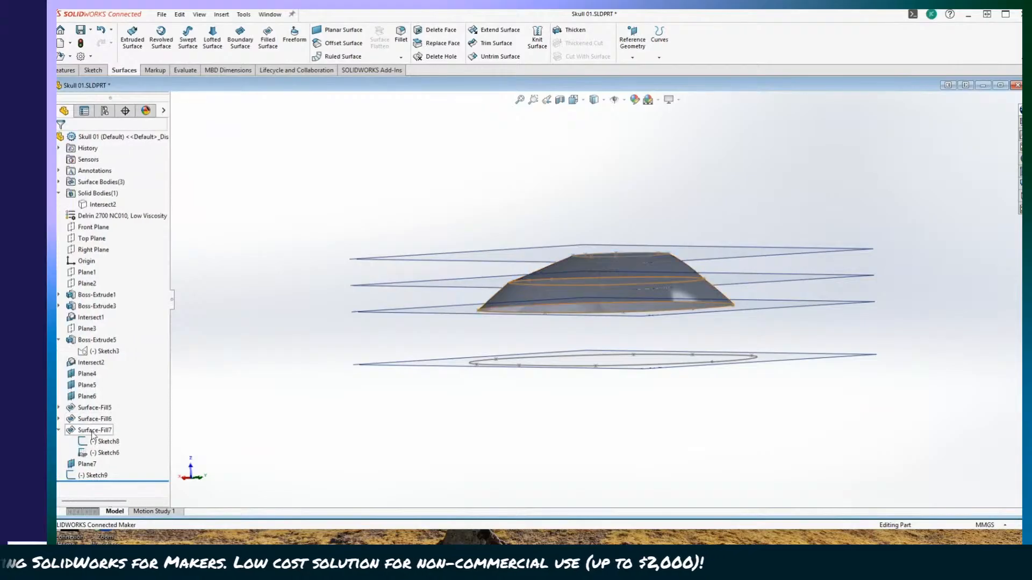
Step: Try a filled surface using Sketch9 and Sketch8 as contact boundaries, and cancel it
left_click(95, 475)
left_click(238, 388)
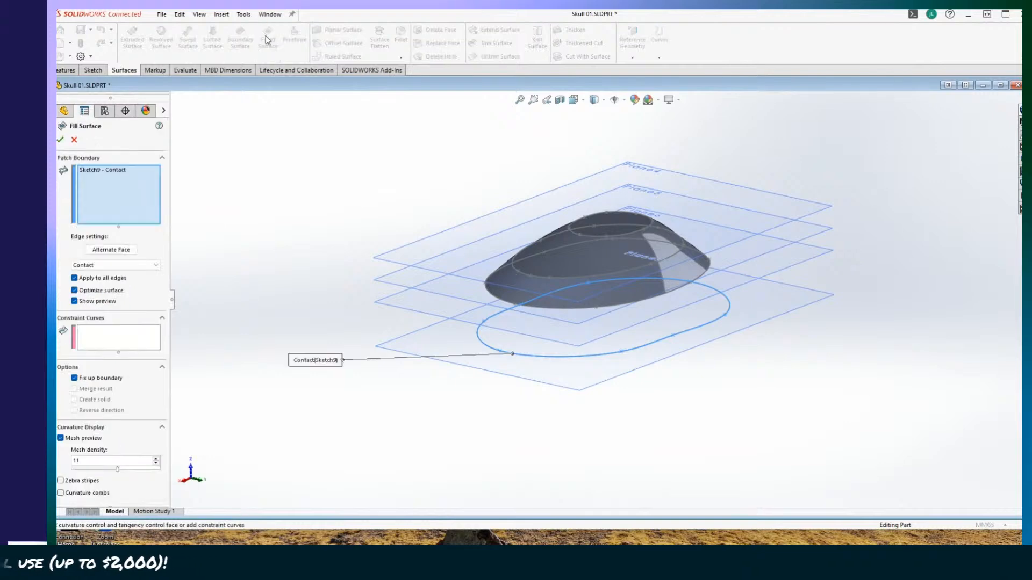
left_click(489, 291)
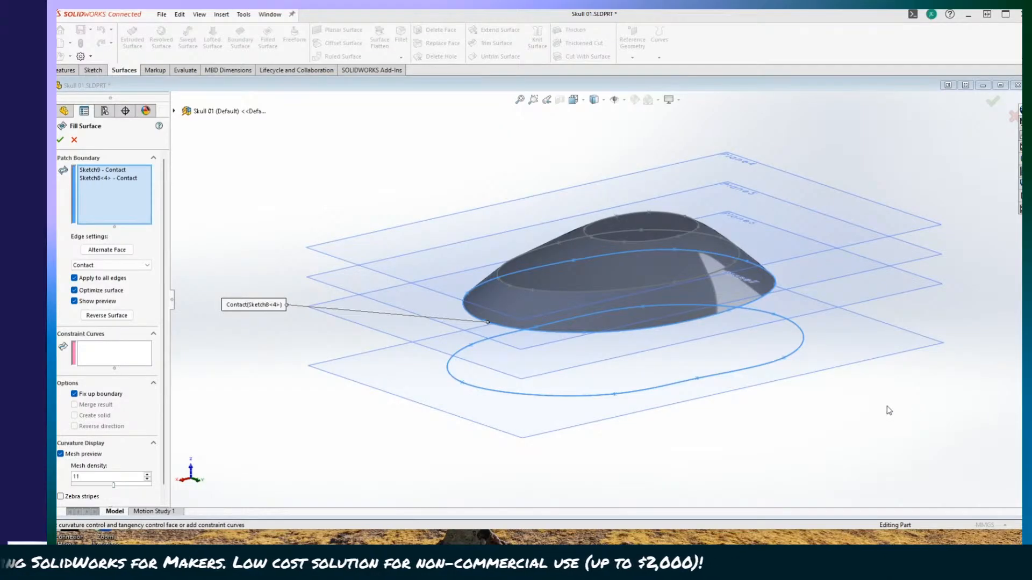
left_click(929, 431)
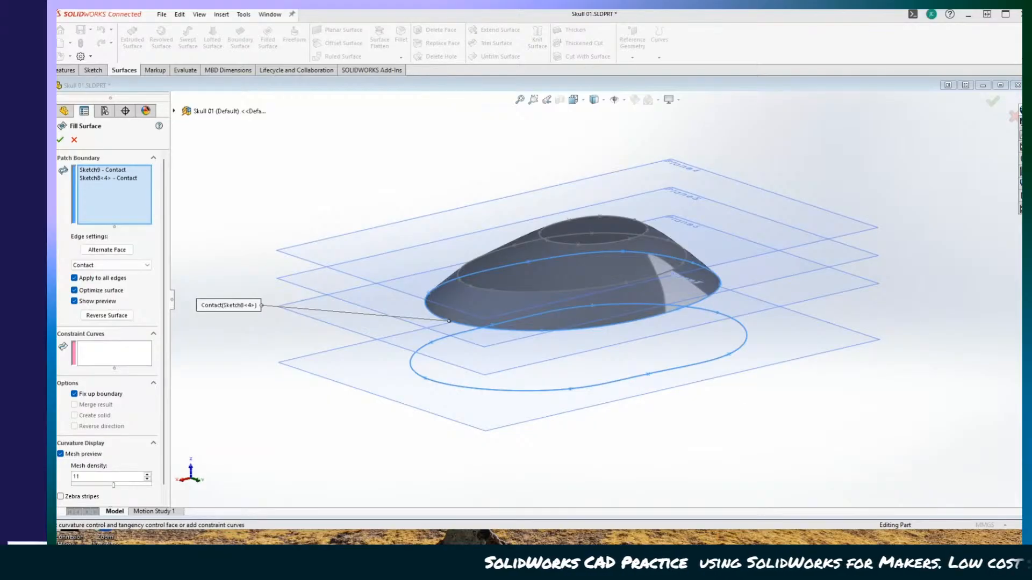
left_click(744, 466)
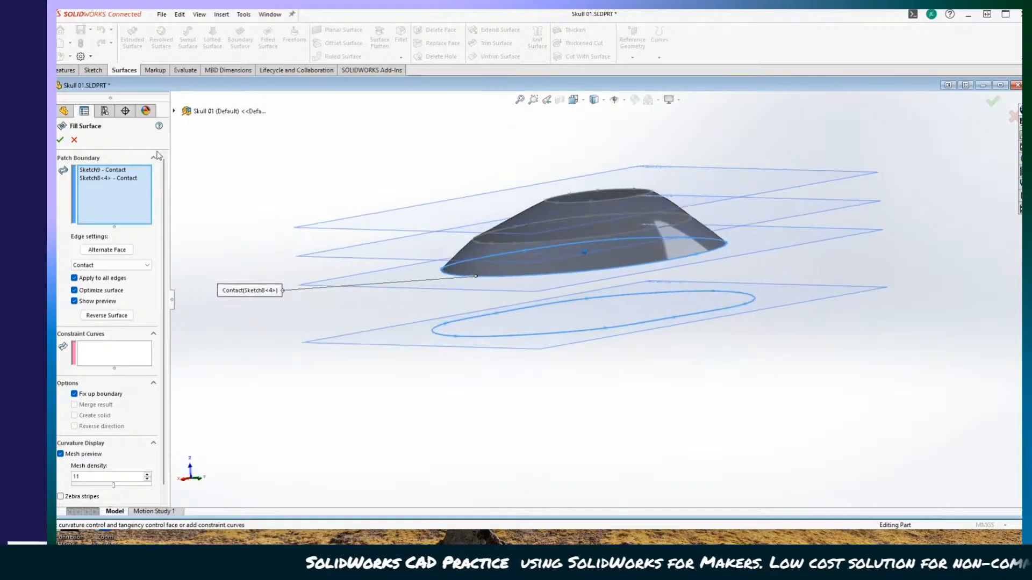
left_click(74, 140)
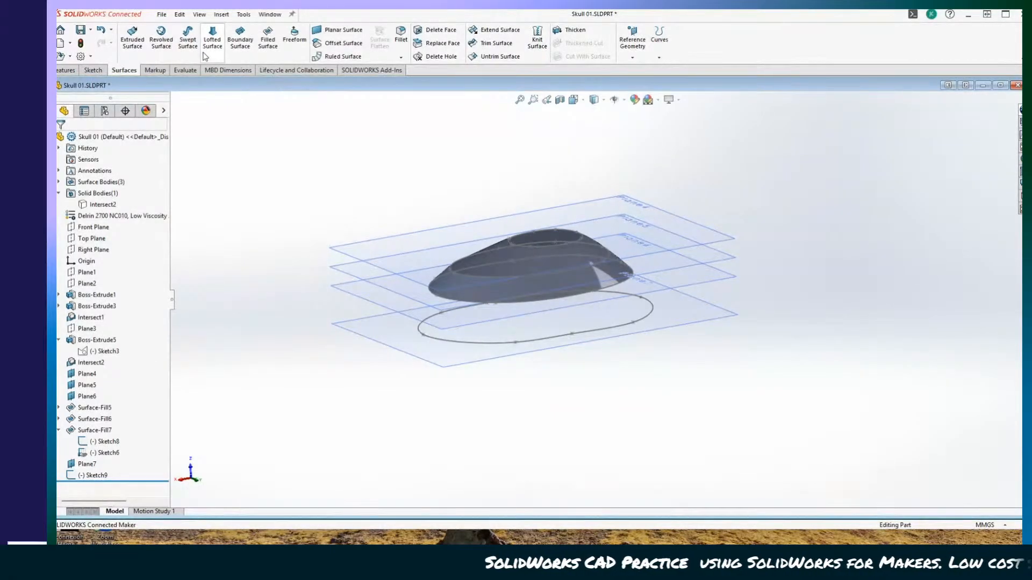
scroll(481, 263, "down", 3)
left_click(134, 44)
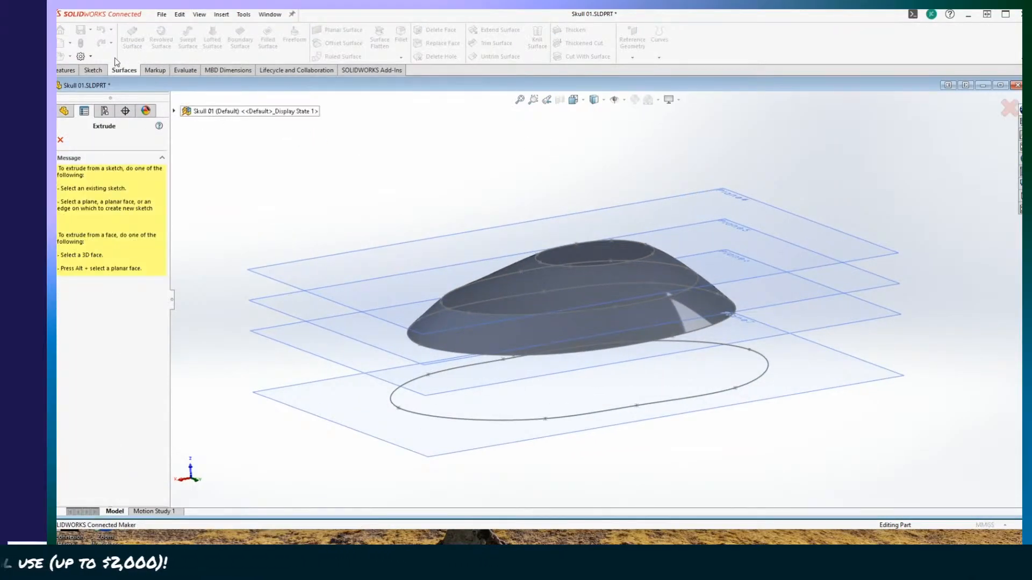
left_click(60, 139)
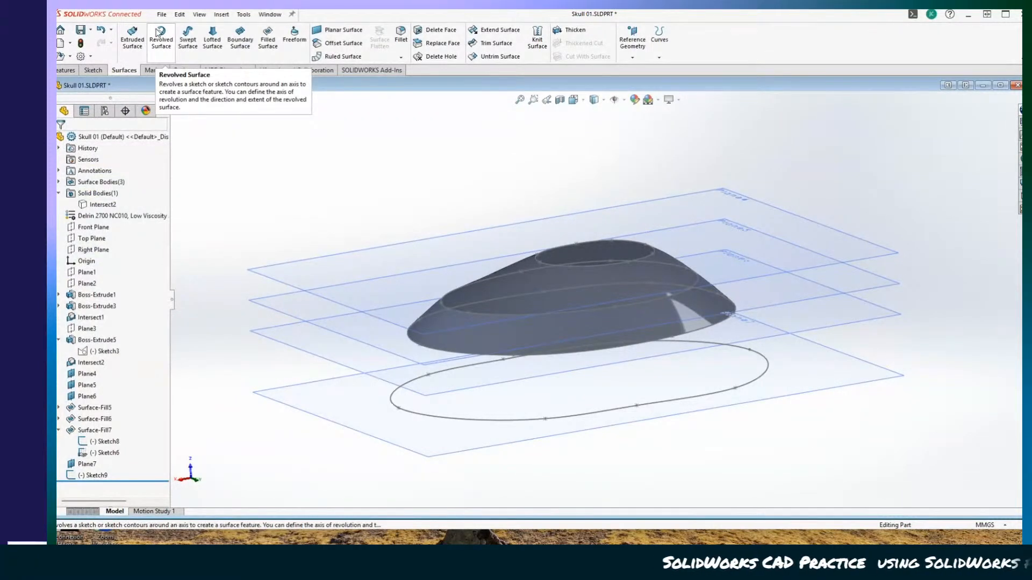
Step: Try a swept surface with Sketch8 as the profile and Sketch9 as the path, and cancel it
left_click(186, 38)
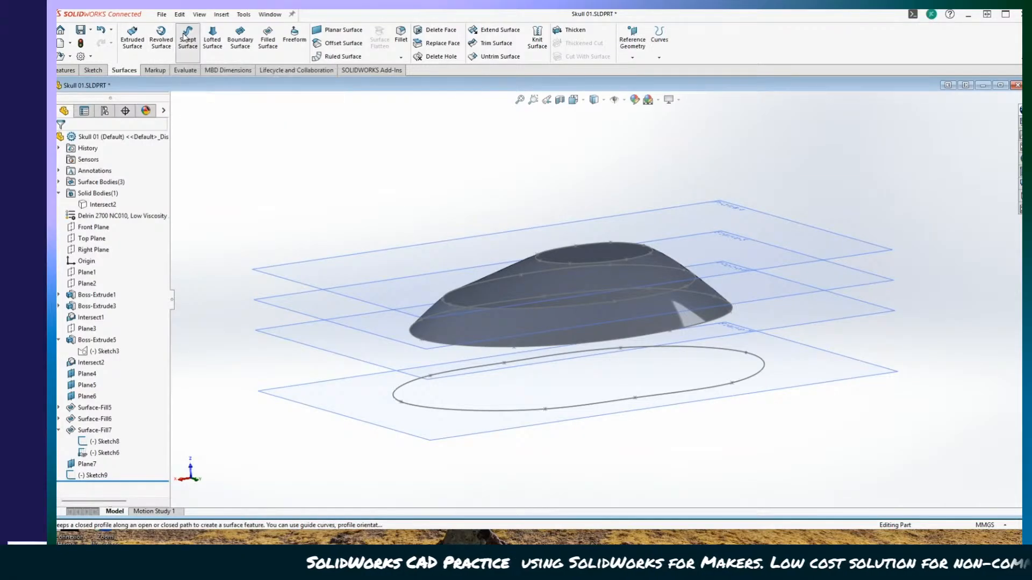
left_click(478, 346)
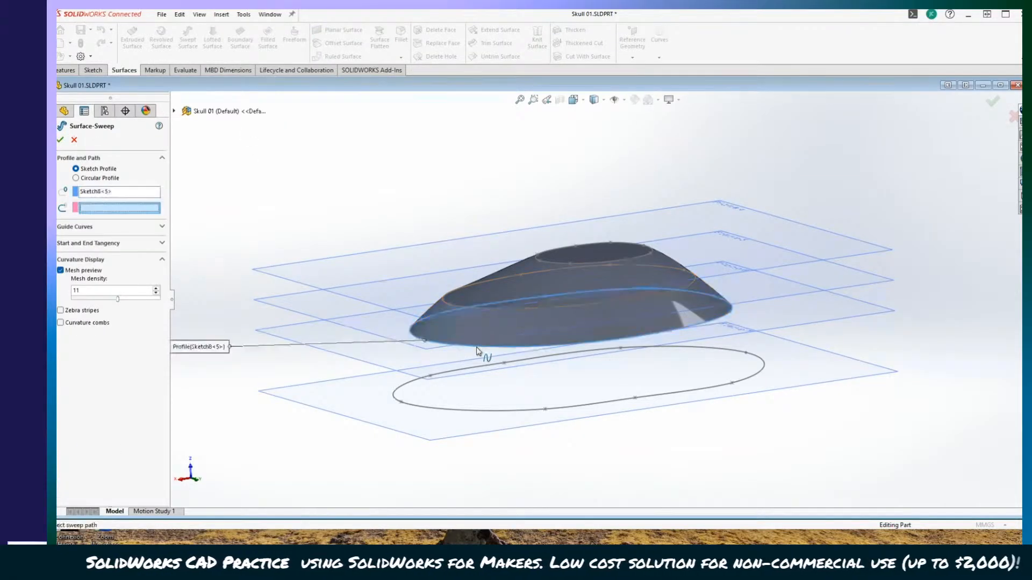
left_click(446, 409)
middle_click_drag(227, 129, 186, 197)
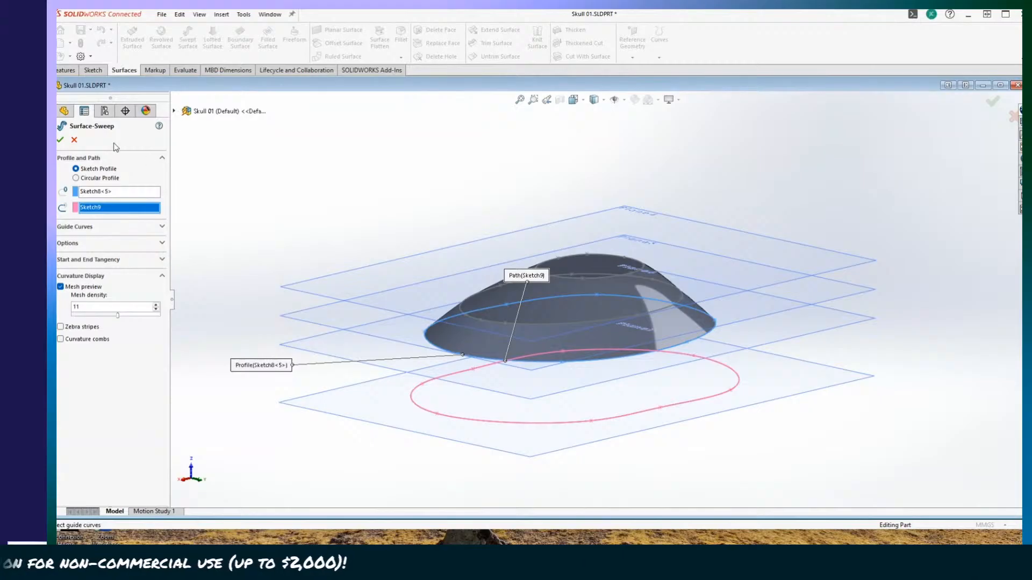
left_click(74, 141)
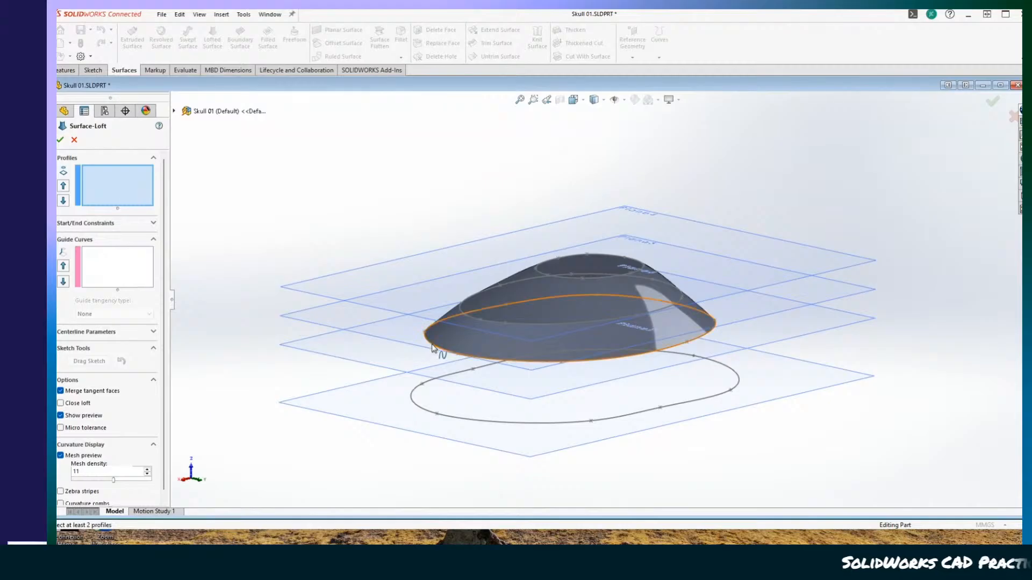
Step: Set up a lofted surface using the Sketch8, Sketch9, Sketch6 and Sketch4 outlines as profiles
left_click(425, 414)
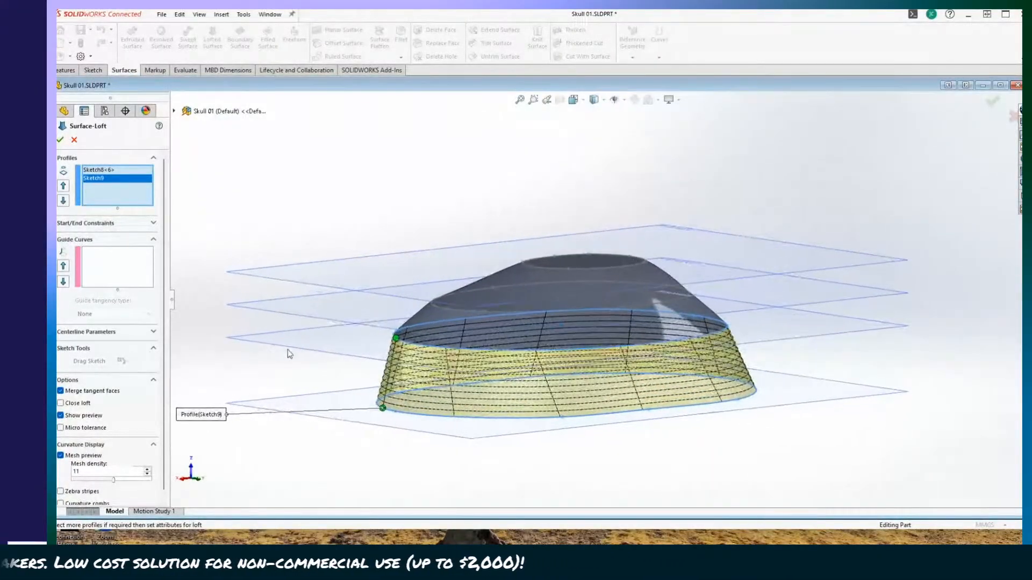
left_click(467, 308)
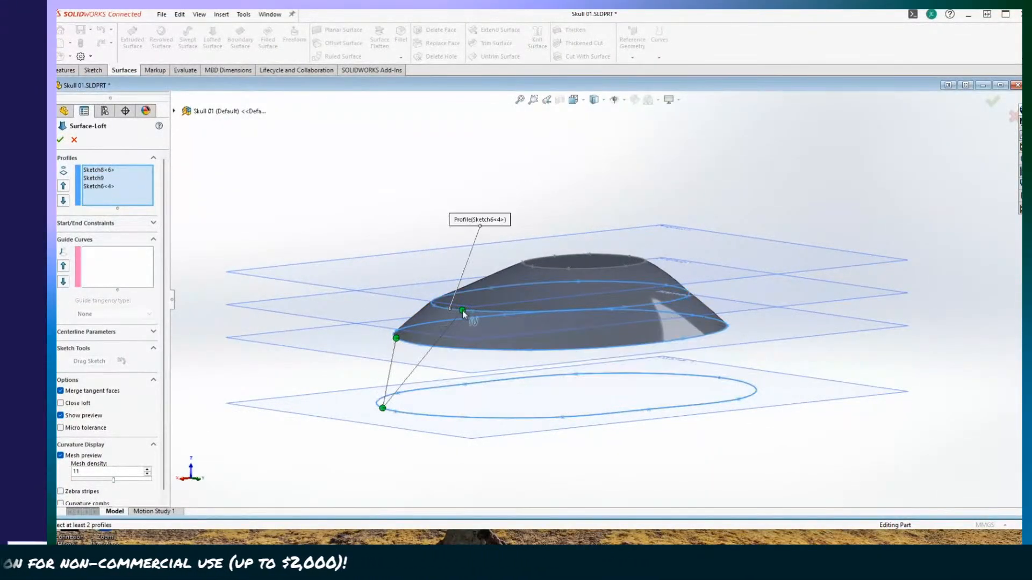
left_click(544, 265)
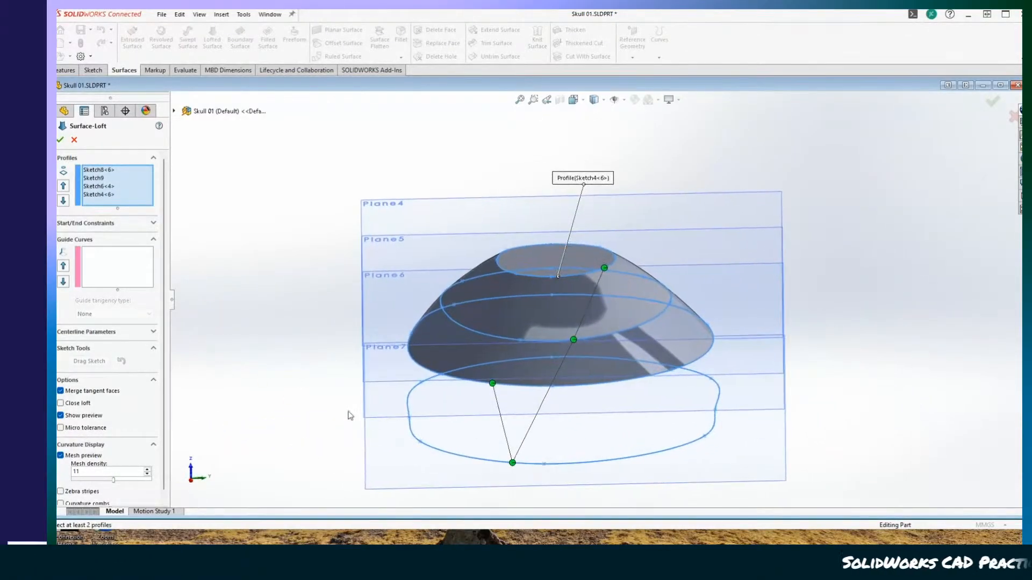
right_click(492, 386)
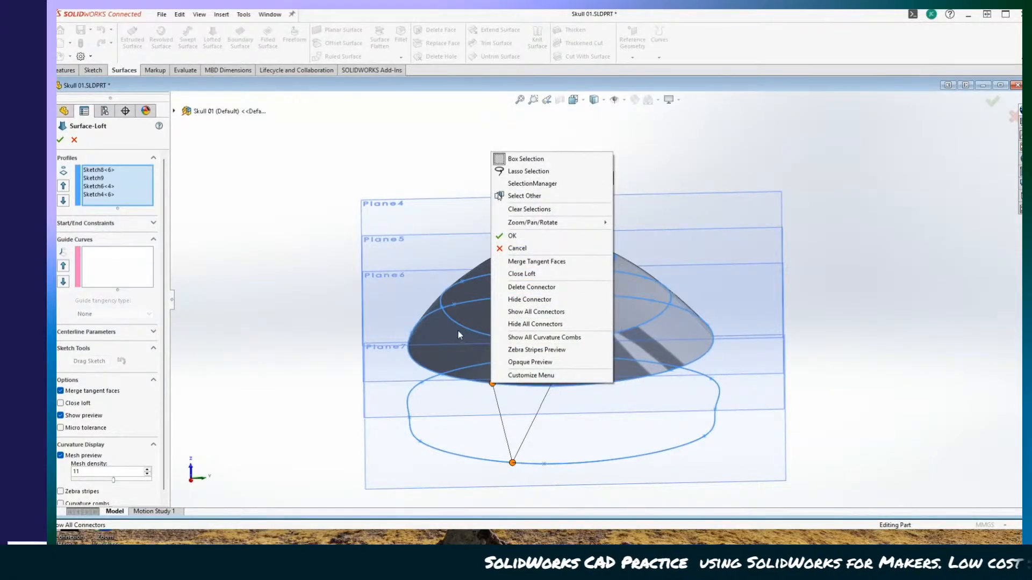
left_click(259, 329)
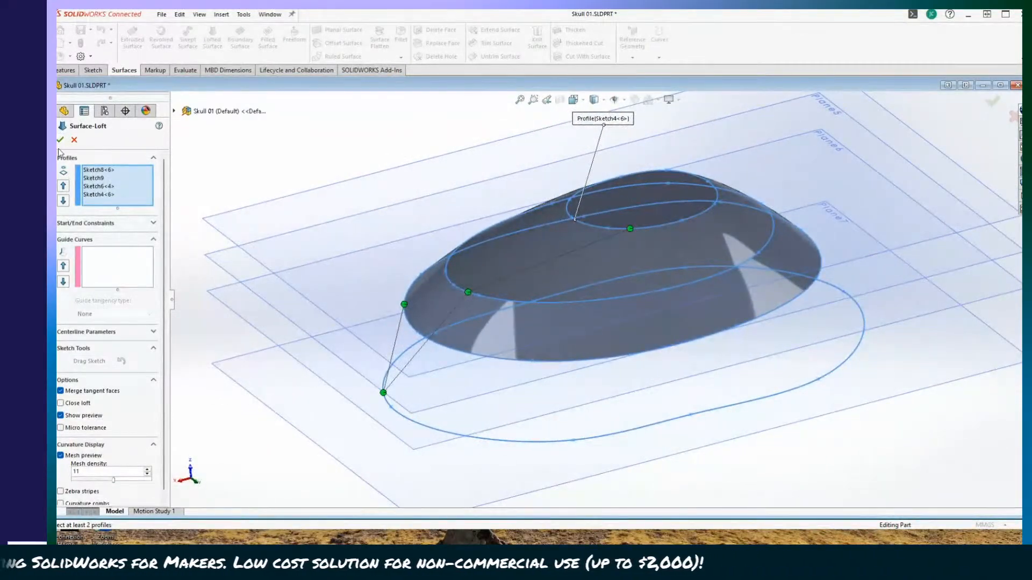
Step: Reorder the loft profiles so that Sketch9 comes before Sketch8
left_click(109, 171)
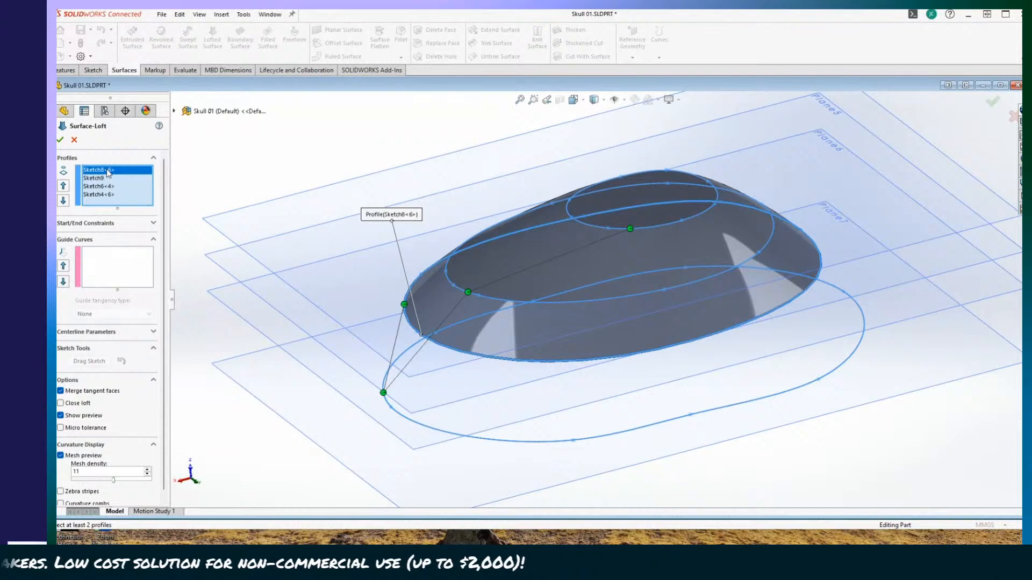
left_click(105, 178)
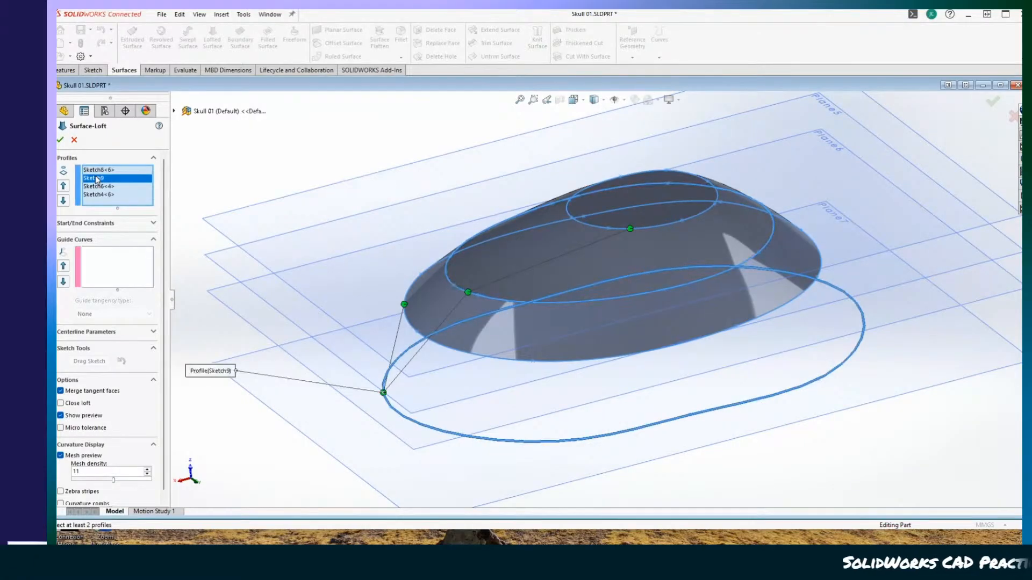
left_click(63, 187)
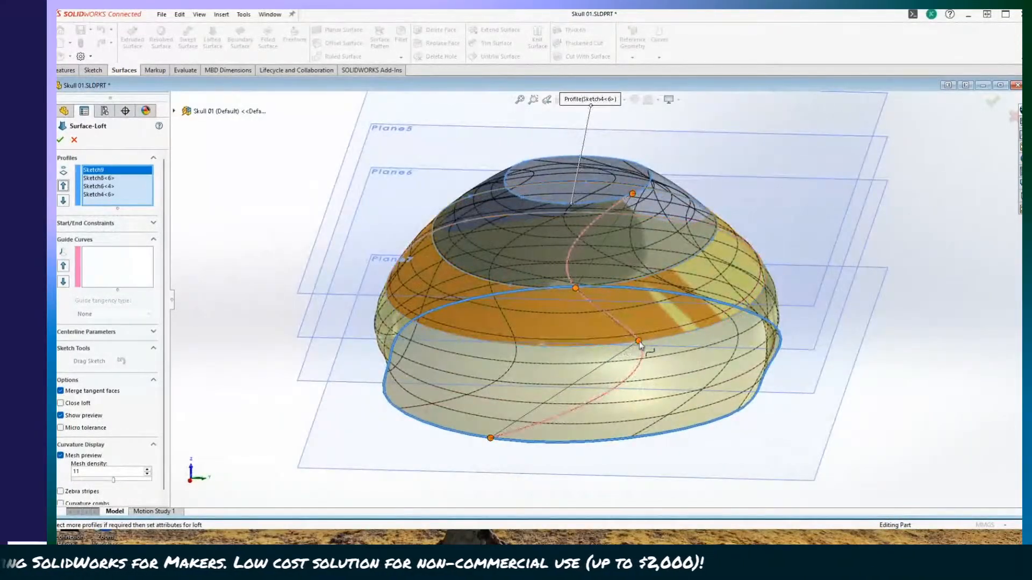
Step: Line up the loft connector points on the stacked profiles to remove the twist, and create the lofted surface
left_click_drag(575, 347, 560, 349)
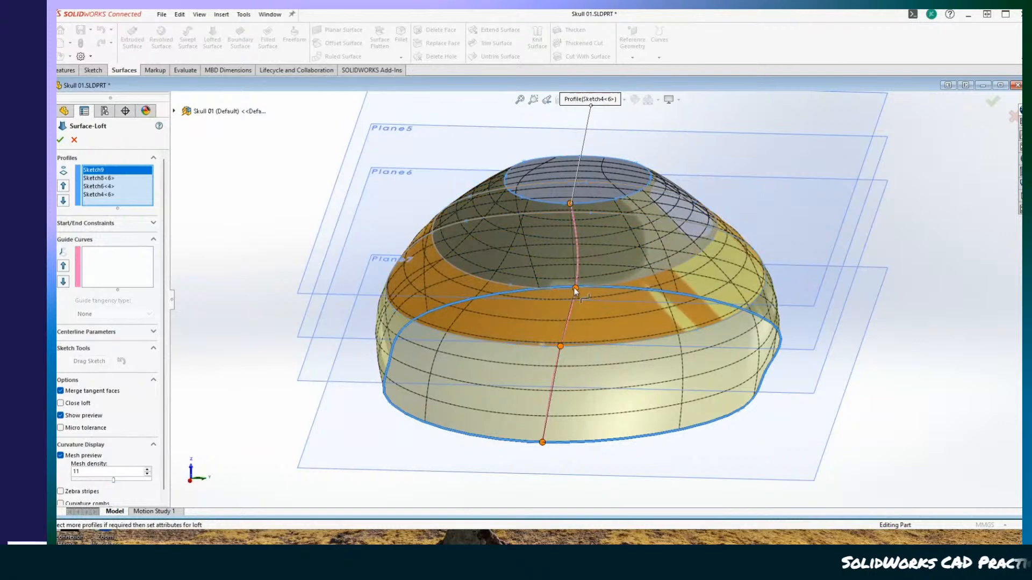
left_click_drag(573, 288, 560, 288)
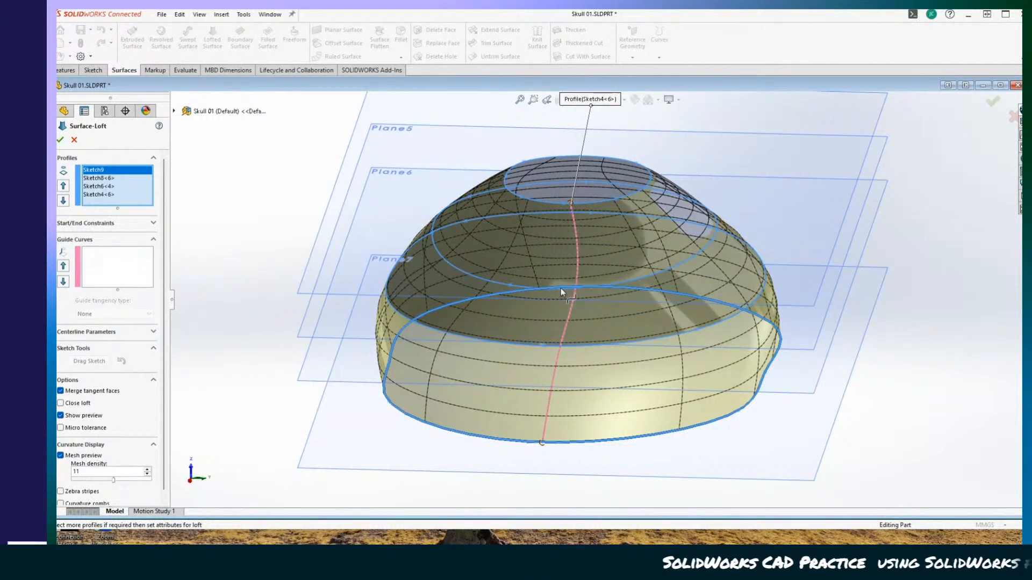
left_click_drag(562, 346, 550, 343)
middle_click_drag(550, 343, 416, 377)
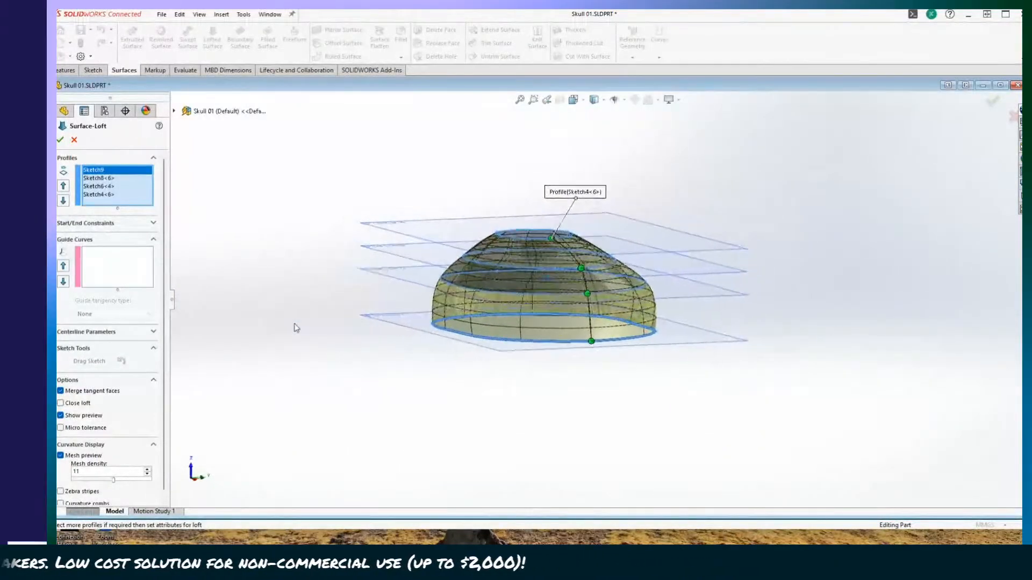
left_click(60, 140)
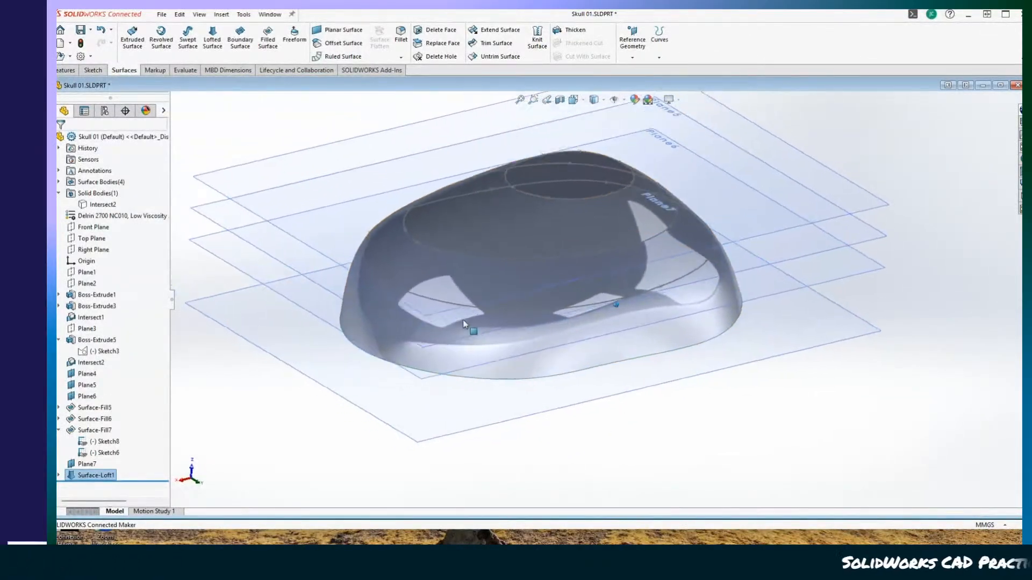
Step: Delete the three old filled surfaces, Surface-Fill5, Surface-Fill6 and Surface-Fill7, keeping the loft
right_click(94, 412)
left_click(121, 396)
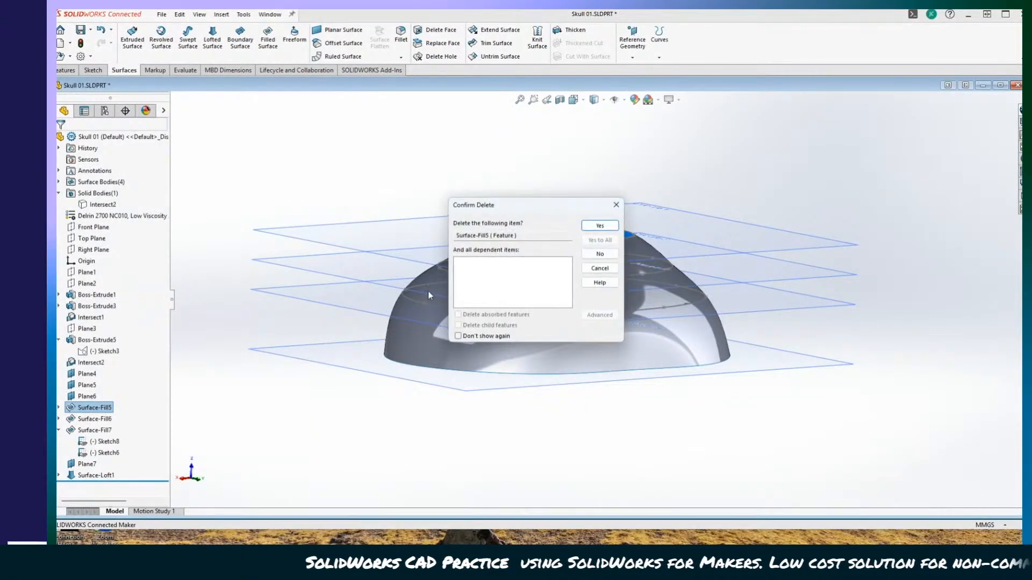
left_click(600, 226)
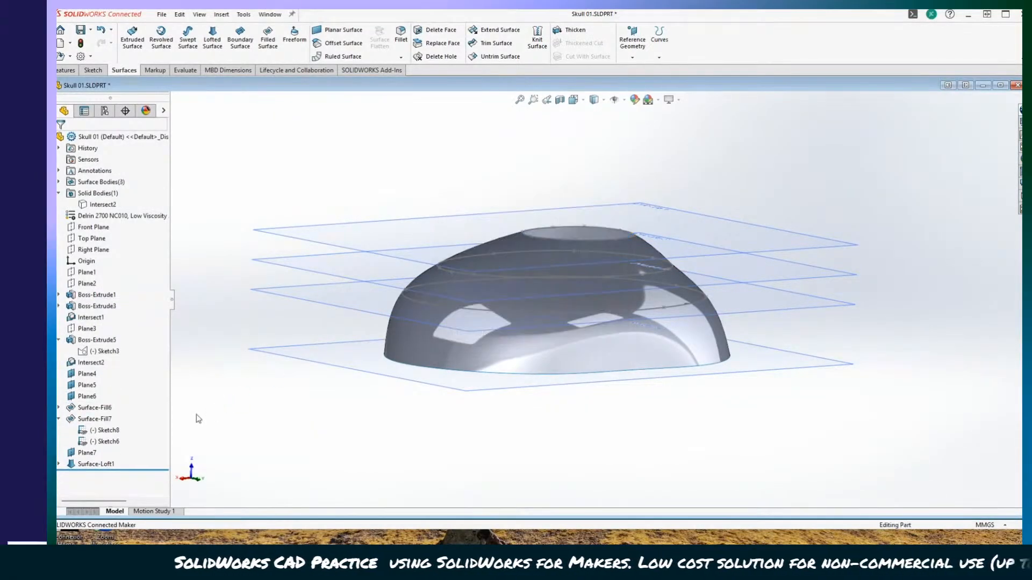
right_click(101, 409)
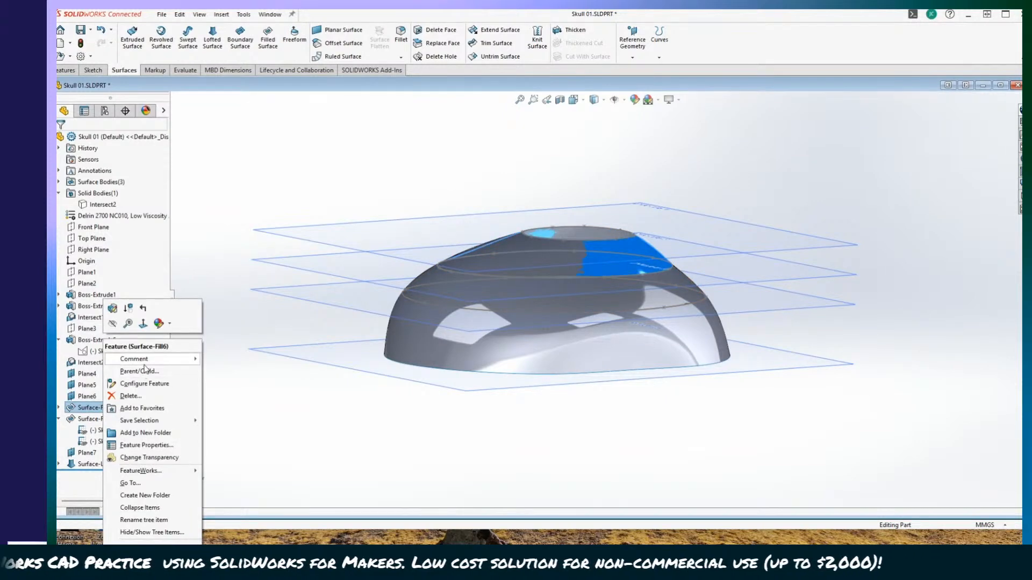
left_click(129, 396)
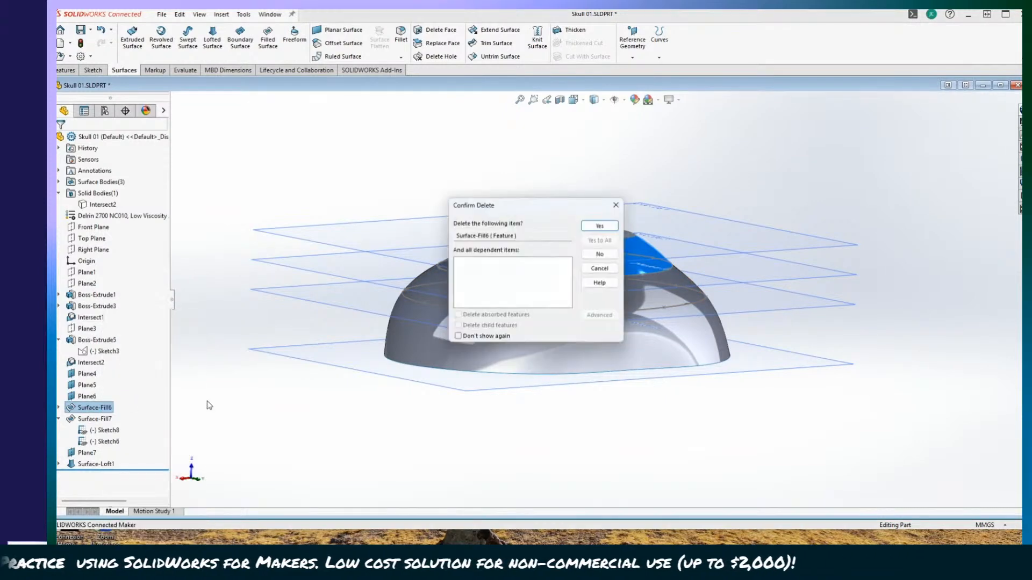
left_click(600, 229)
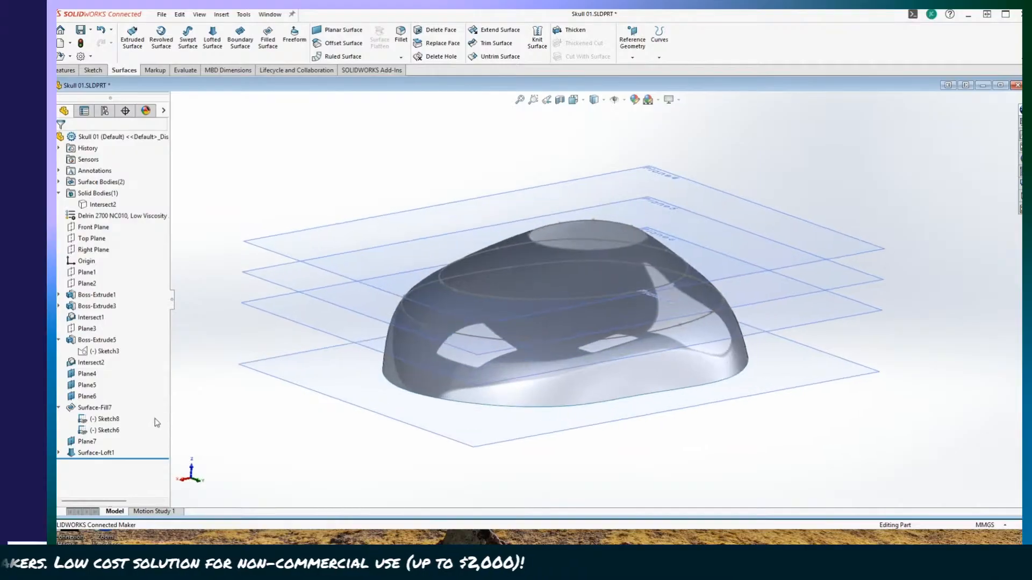
right_click(107, 411)
left_click(131, 396)
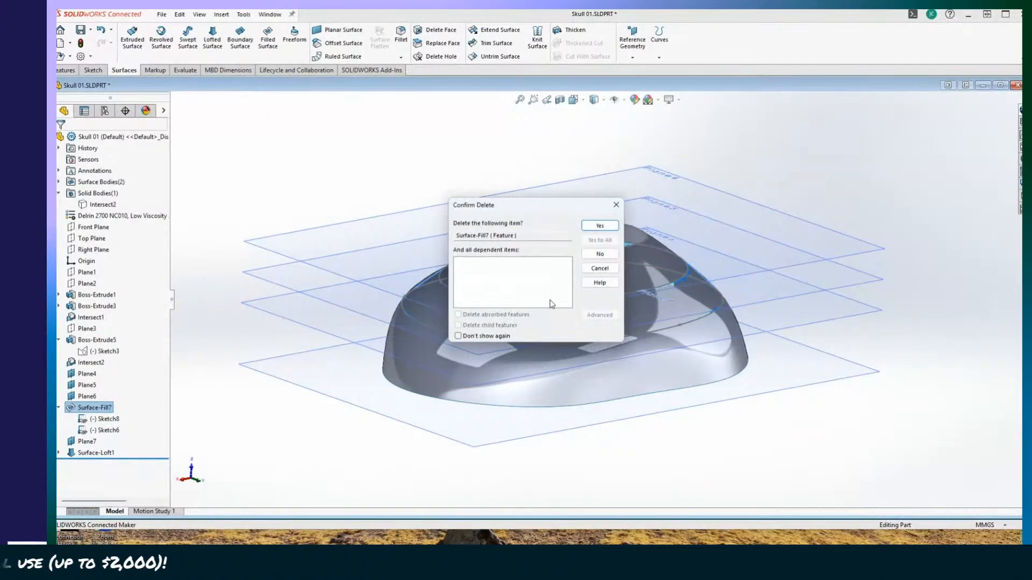
left_click(603, 228)
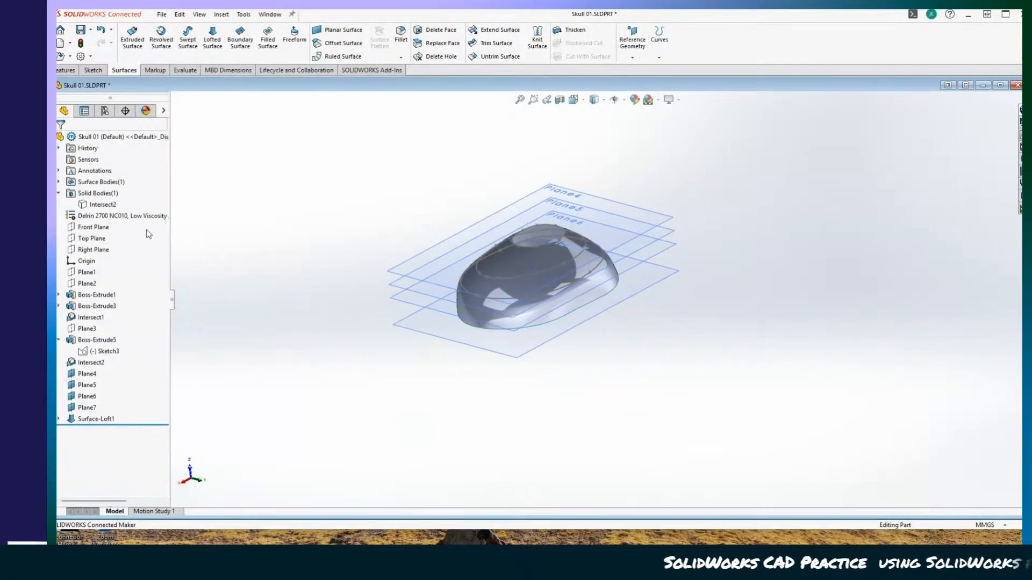
Step: Show the hidden Intersect2 solid body together with the lofted surface
right_click(109, 203)
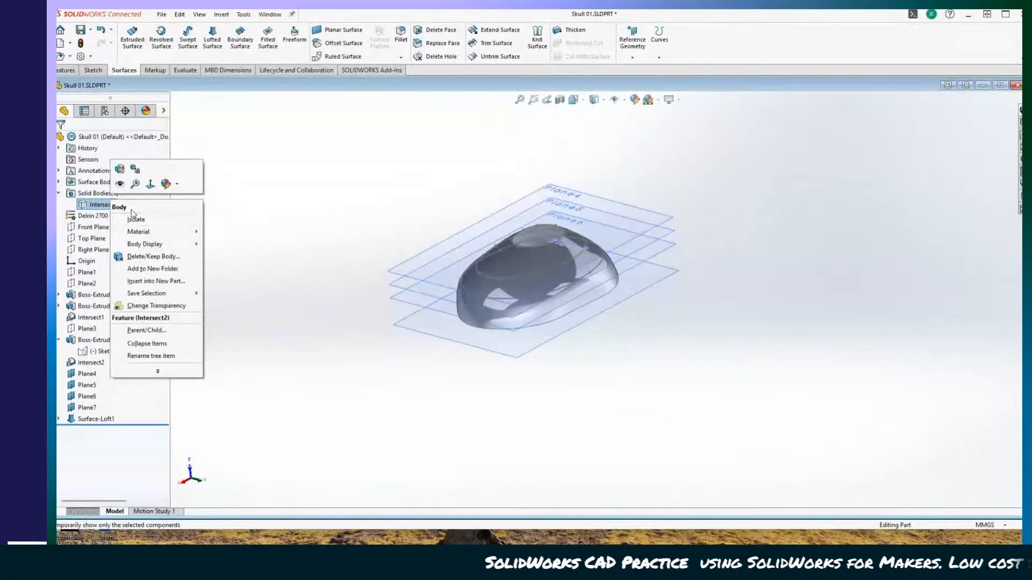
left_click(120, 184)
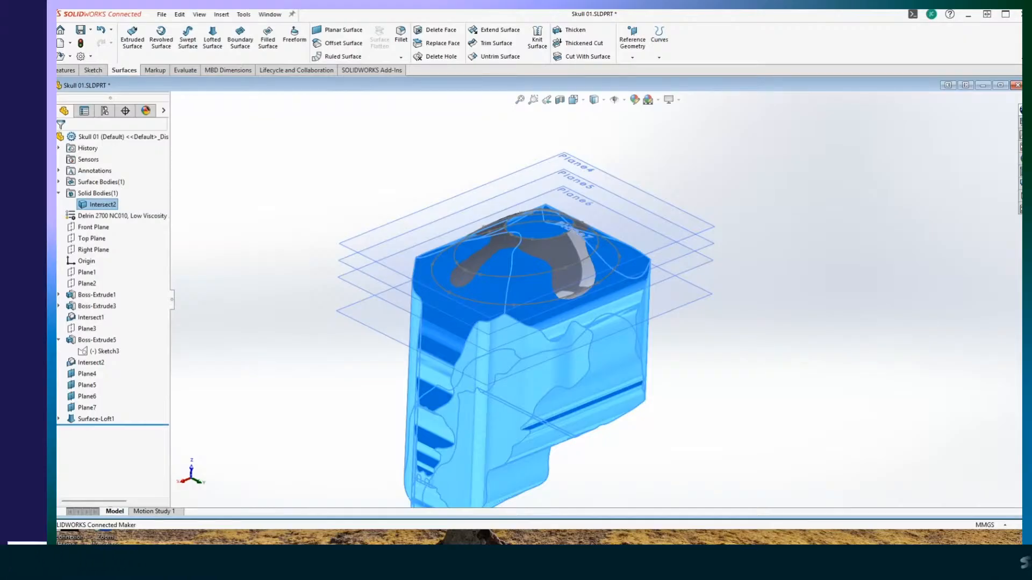
left_click(698, 420)
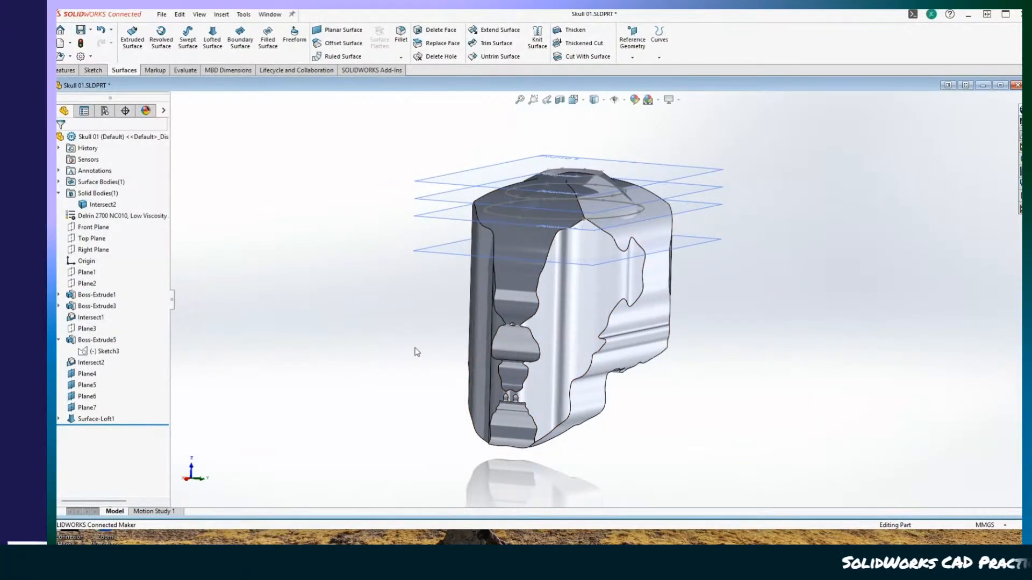
Step: Examine from several sides how the lofted surface fits over the top of the skull body
left_click(60, 71)
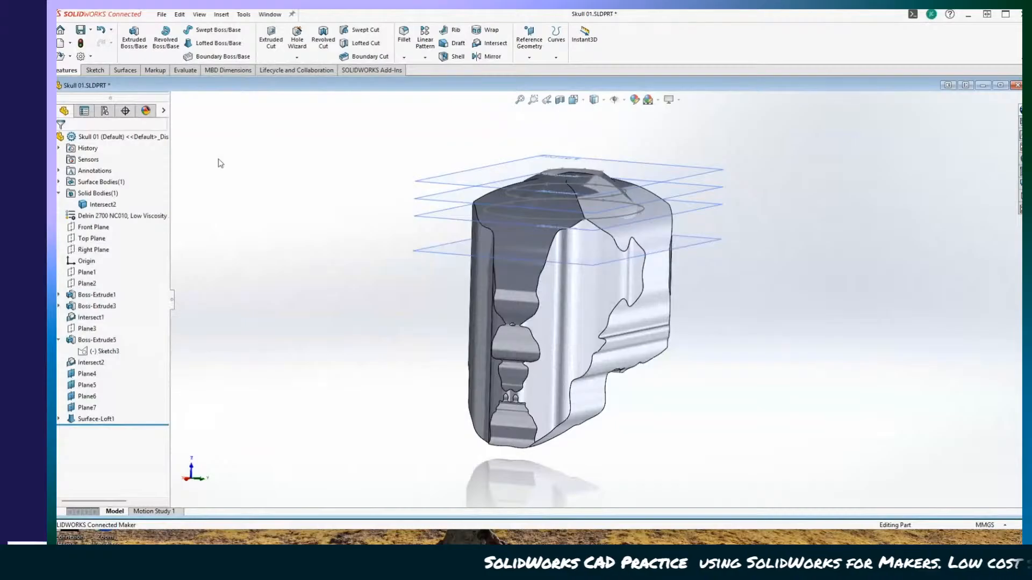
right_click(570, 370)
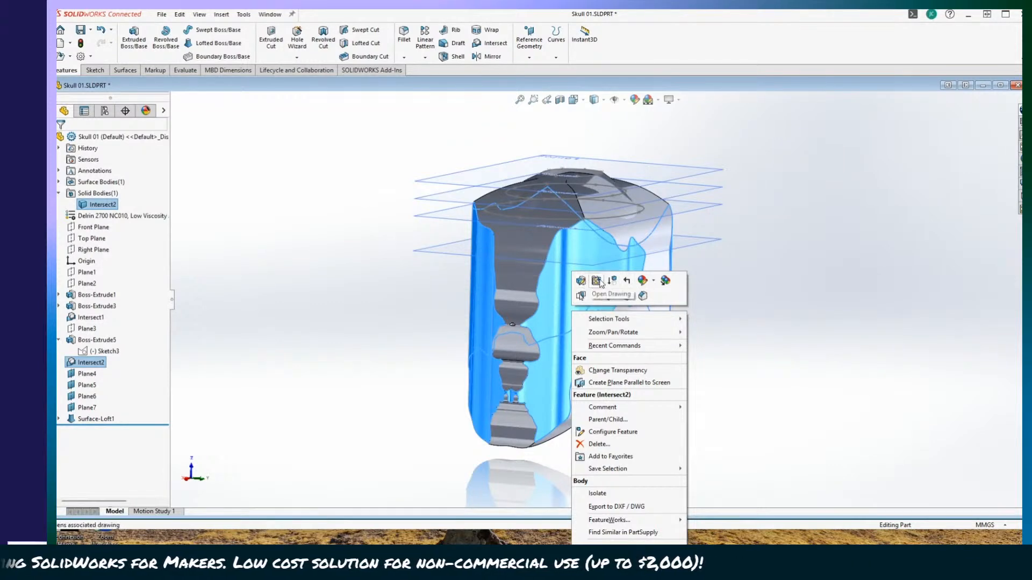
left_click(803, 376)
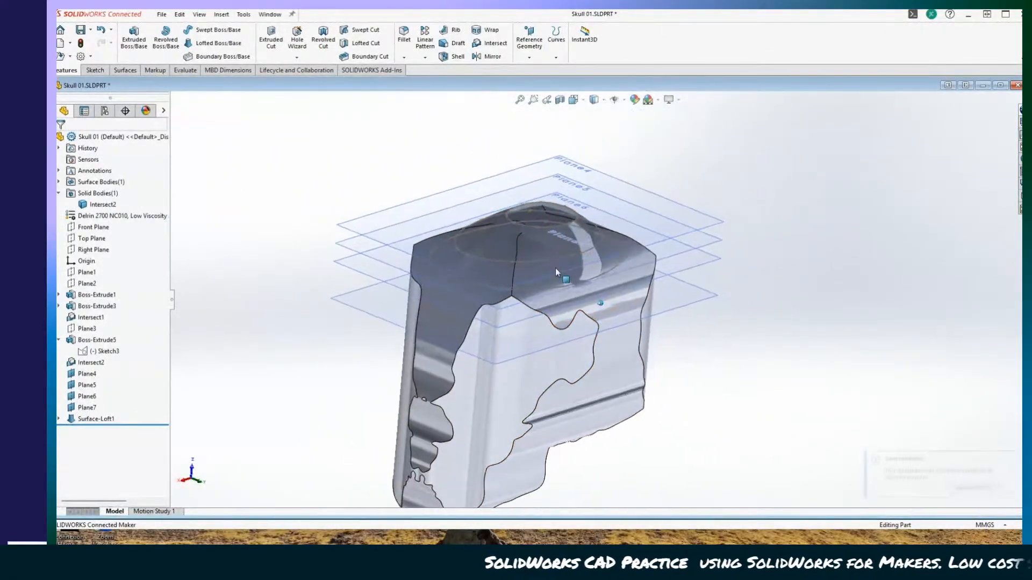
middle_click_drag(551, 236, 554, 358)
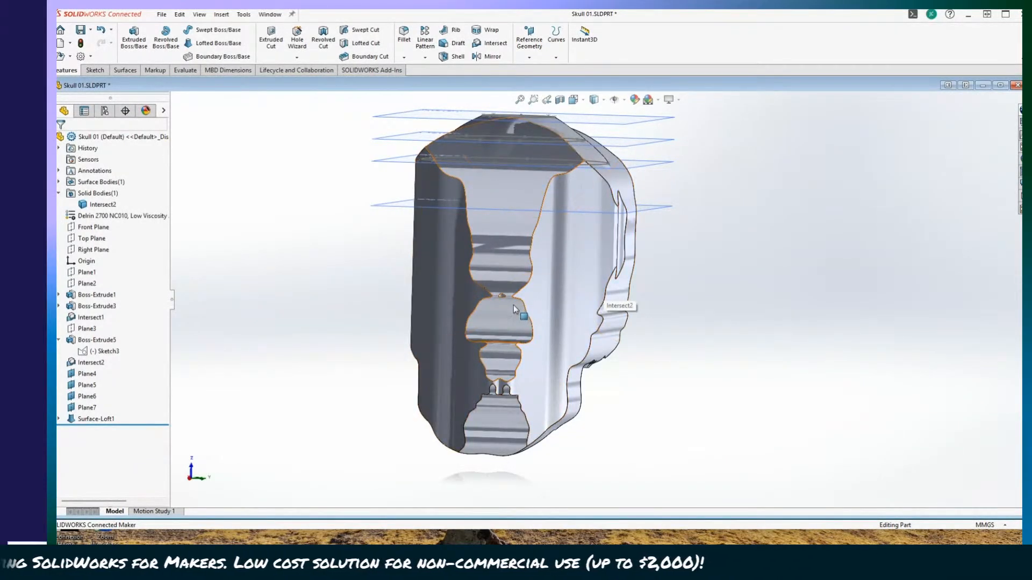
middle_click_drag(634, 307, 635, 298)
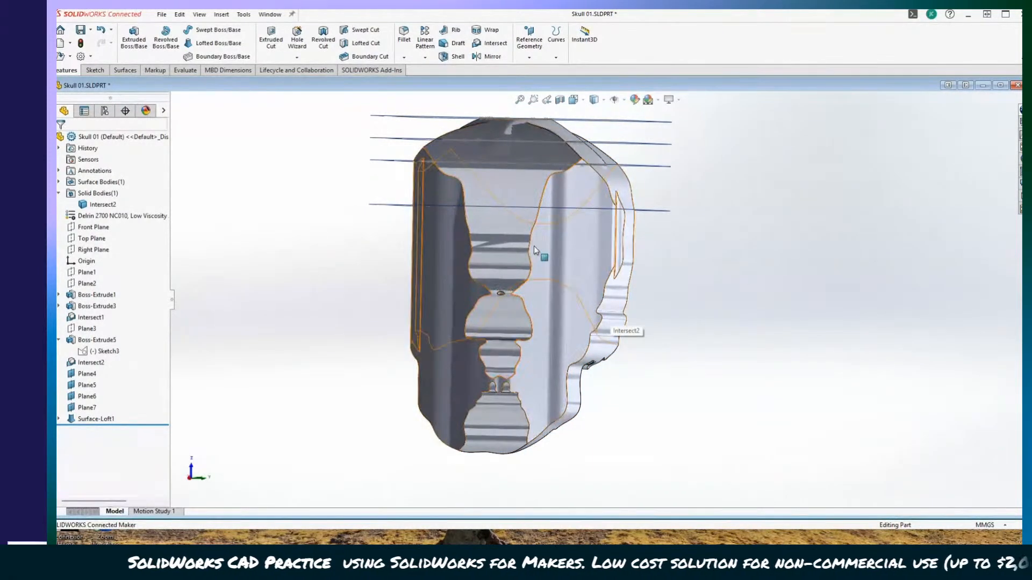
middle_click_drag(543, 261, 736, 302)
middle_click_drag(496, 325, 426, 346)
scroll(588, 345, "down", 3)
mouse_move(589, 345)
middle_mouse_down()
mouse_move(761, 333)
mouse_move(704, 325)
mouse_move(339, 344)
middle_mouse_up()
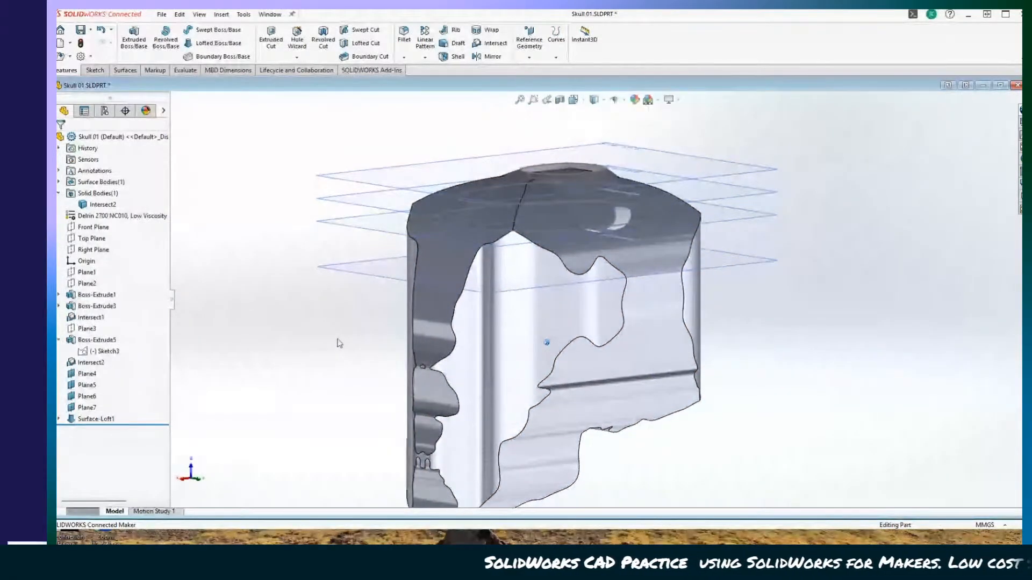
middle_click_drag(339, 343, 299, 231)
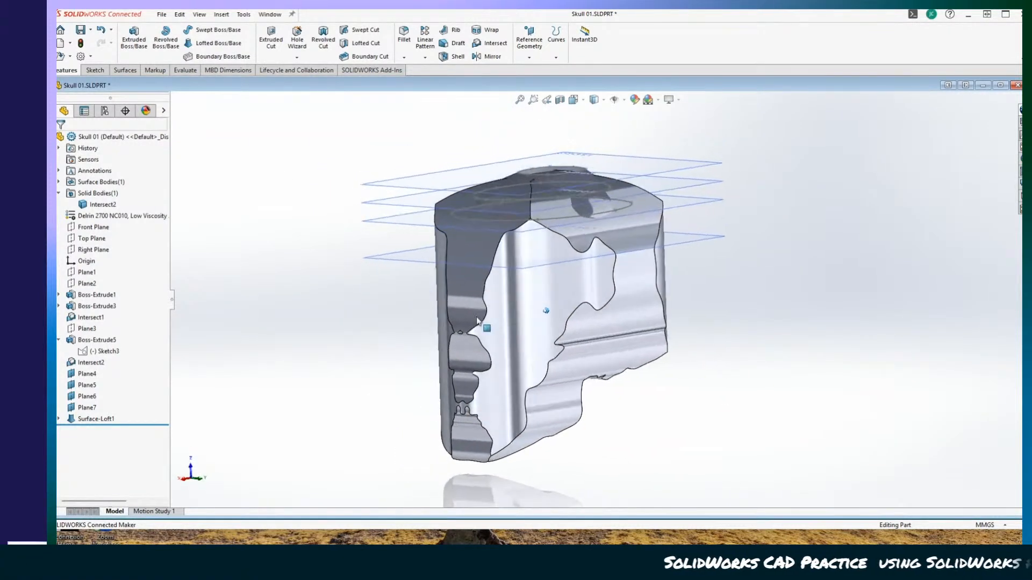
Step: Hide the Intersect2 solid body so only the lofted surface is displayed
right_click(524, 373)
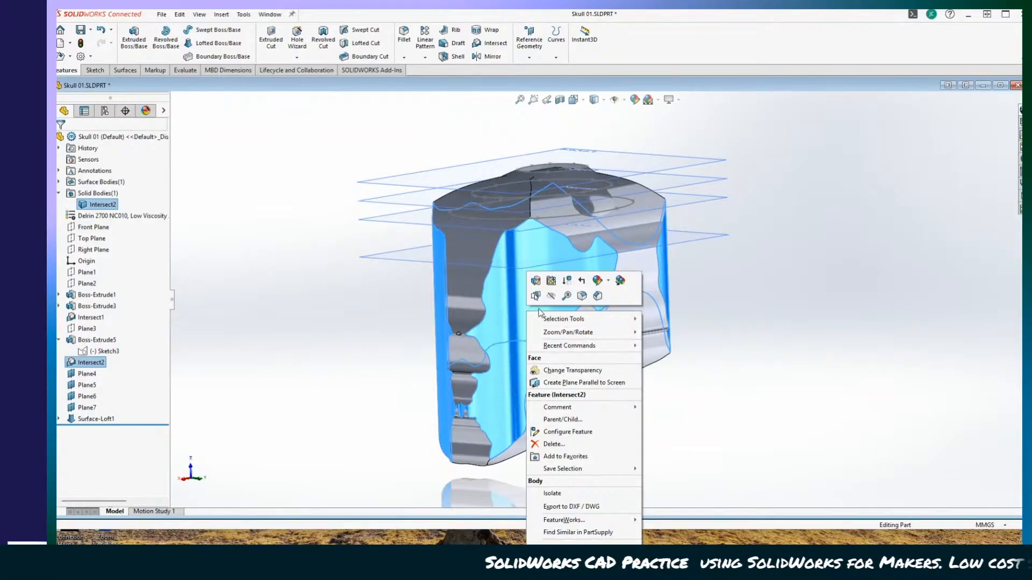
left_click(553, 299)
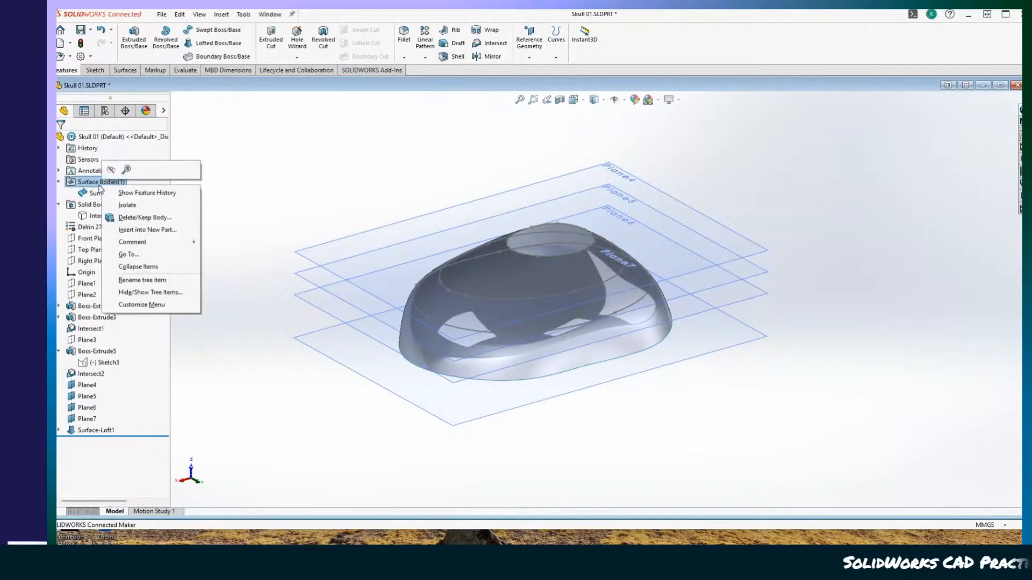
left_click(290, 149)
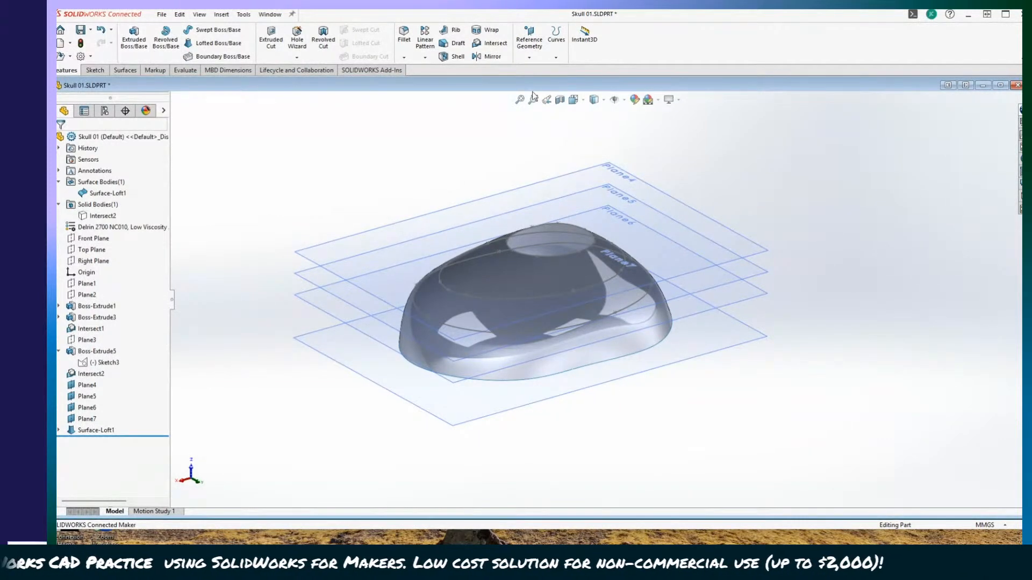
right_click(451, 142)
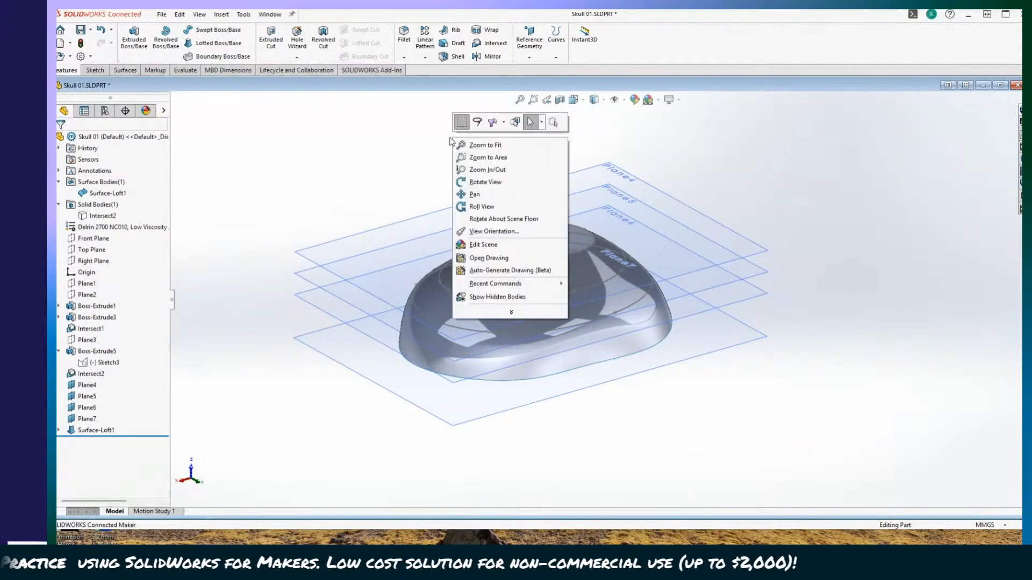
left_click(408, 137)
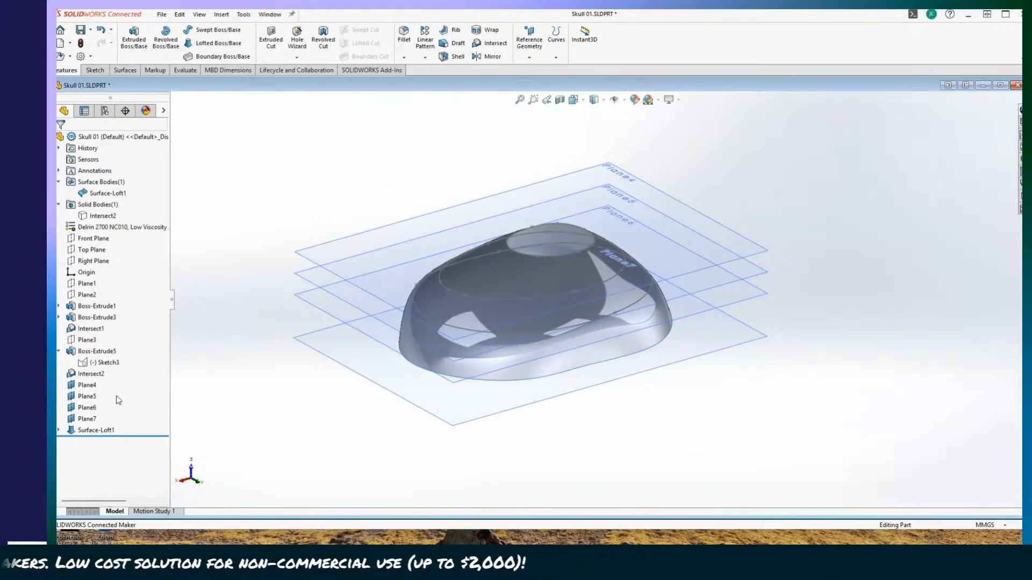
Step: Open the material library for the part and preview the appearance of Ceramic Porcelain among the other non-metals
right_click(96, 141)
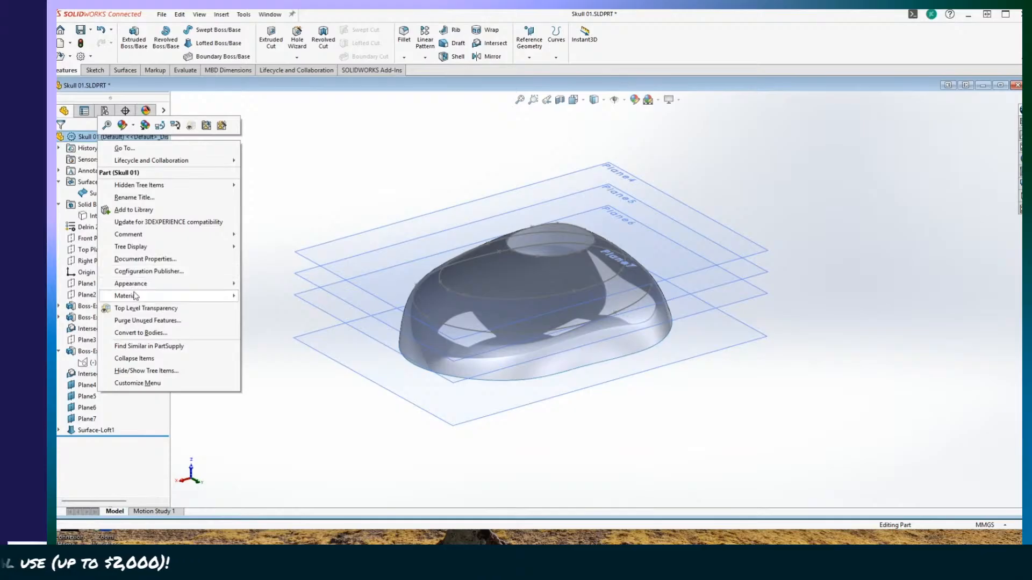
mouse_move(135, 295)
left_click(274, 296)
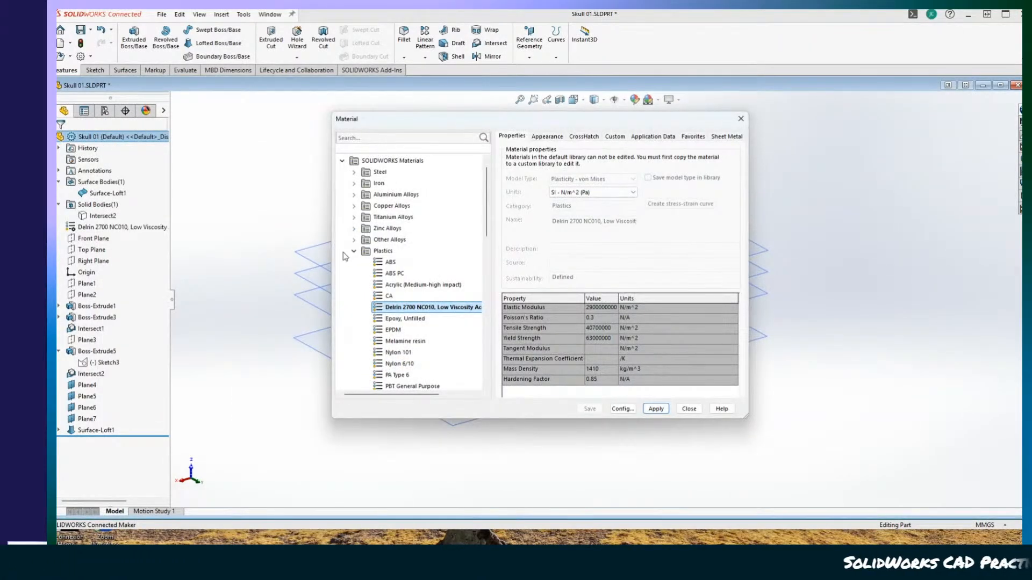
left_click(353, 252)
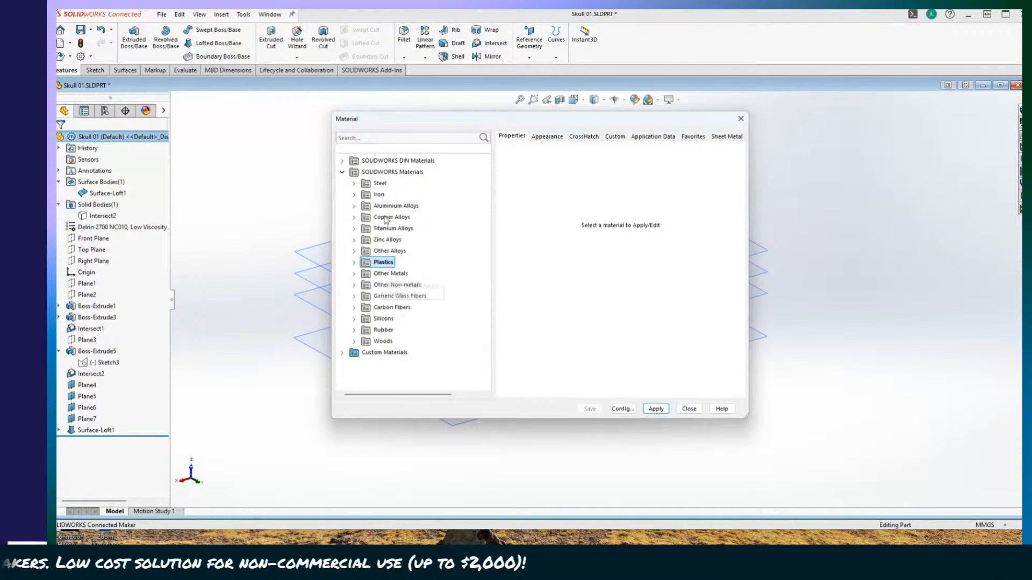
left_click(354, 286)
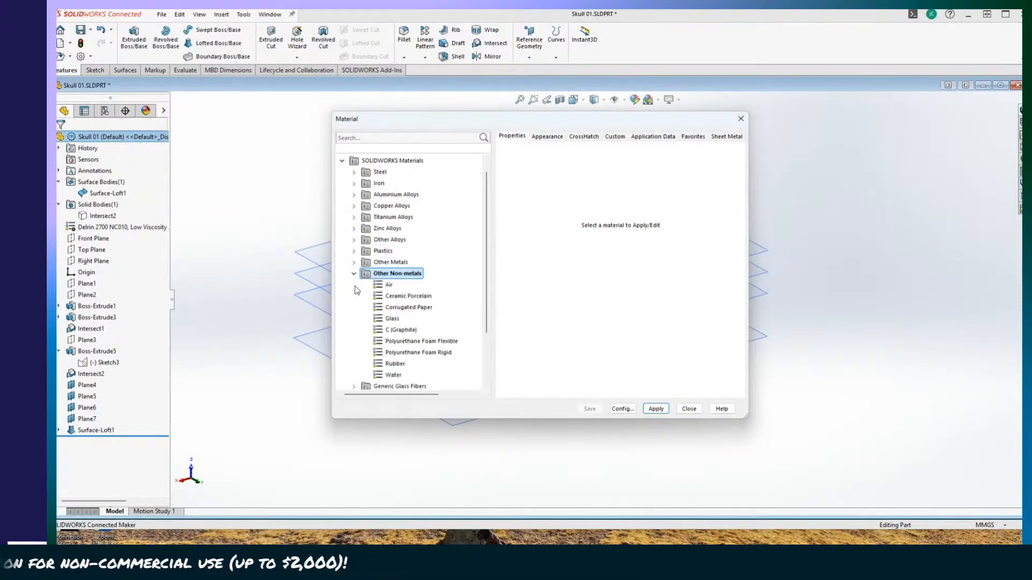
left_click(406, 296)
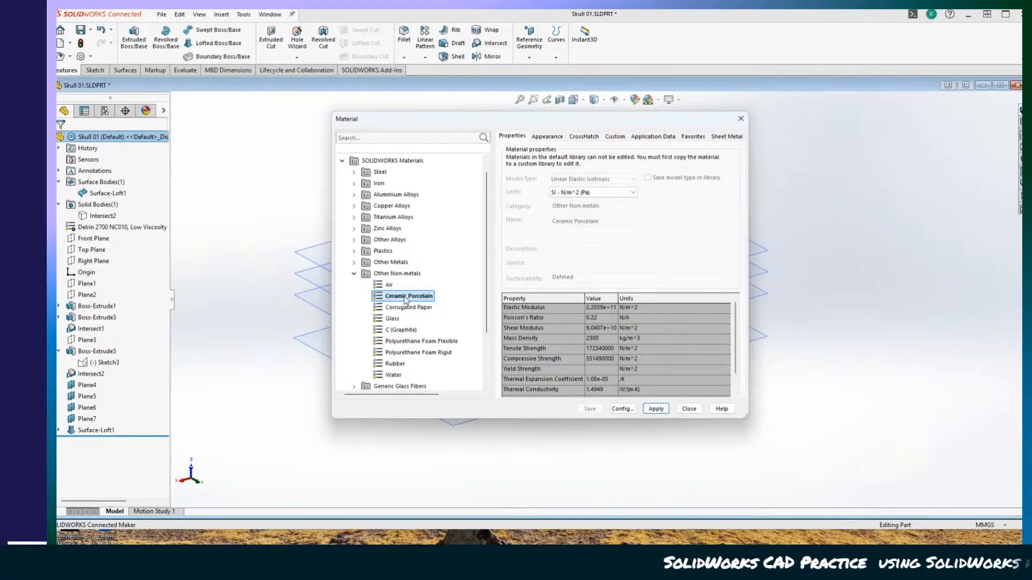
left_click(547, 137)
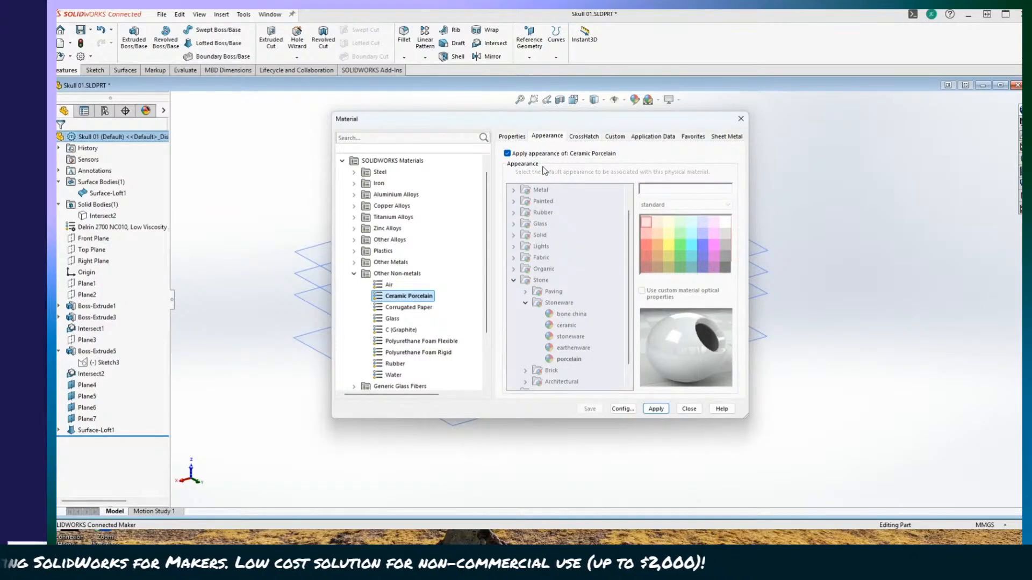
Step: Preview the appearances of the non-metals Corrugated Paper, Glass, C (Graphite) and Polyurethane Foam Flexible
left_click(411, 308)
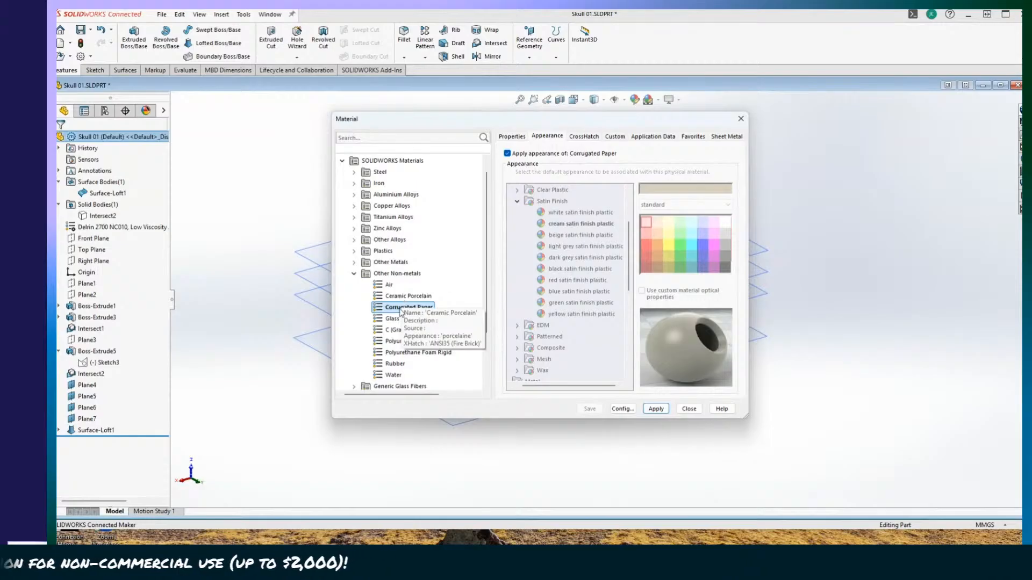
left_click(393, 319)
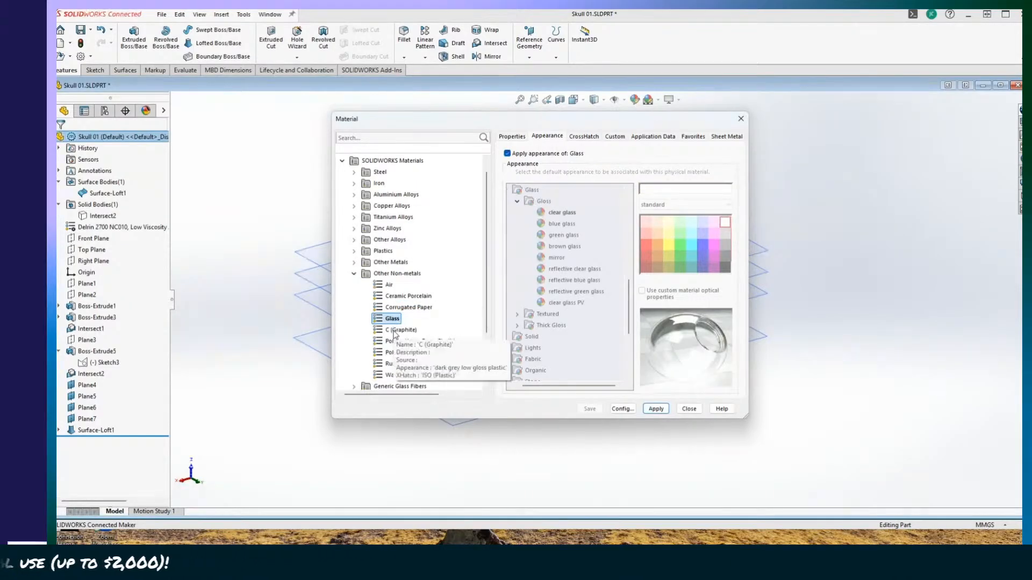
left_click(395, 333)
left_click(398, 342)
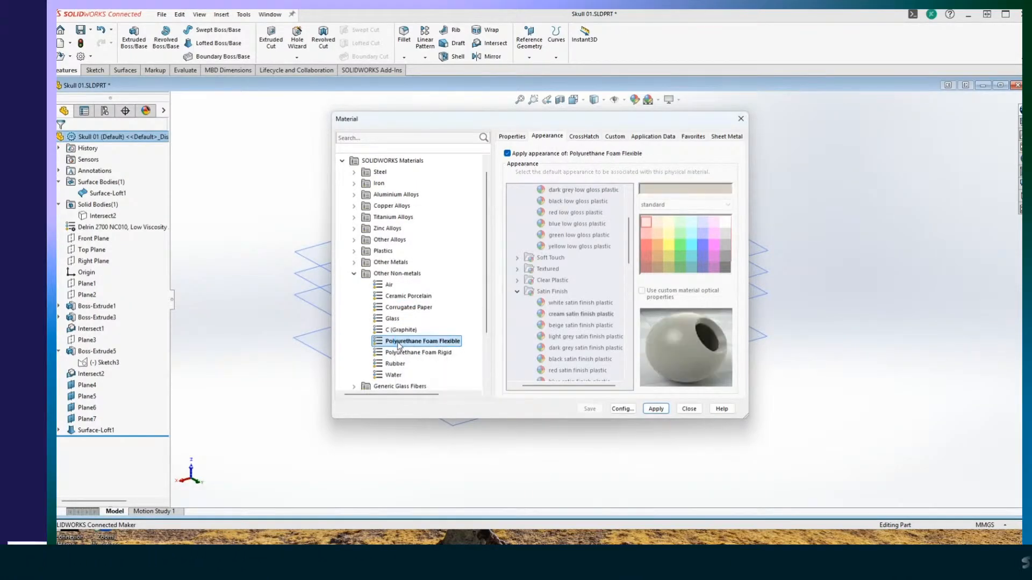
Step: Preview the appearances of the woods Beech, Cedar, Mahogany, Maple, Oak, Pine and Teak
scroll(413, 334, "down", 2)
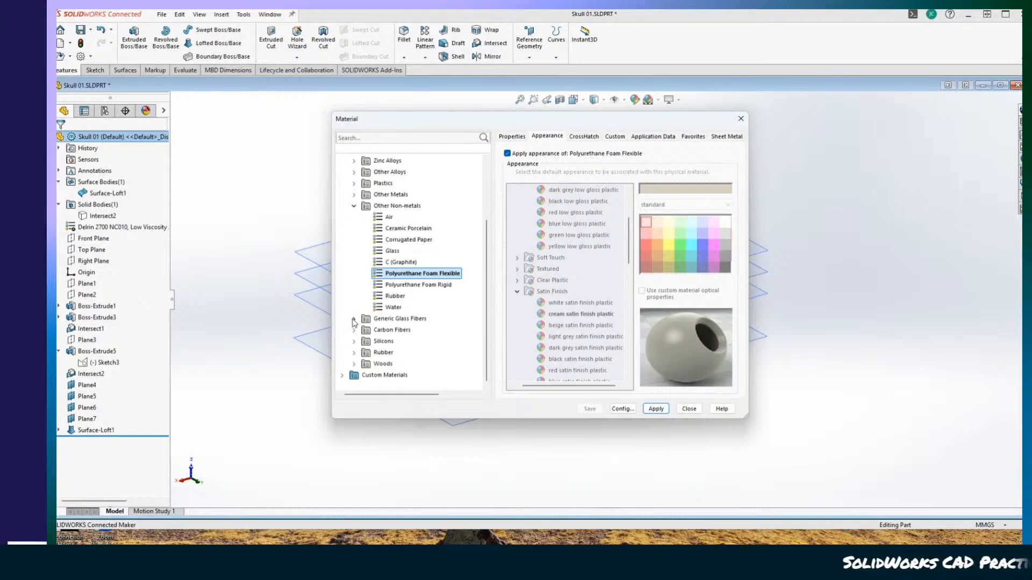
left_click(355, 364)
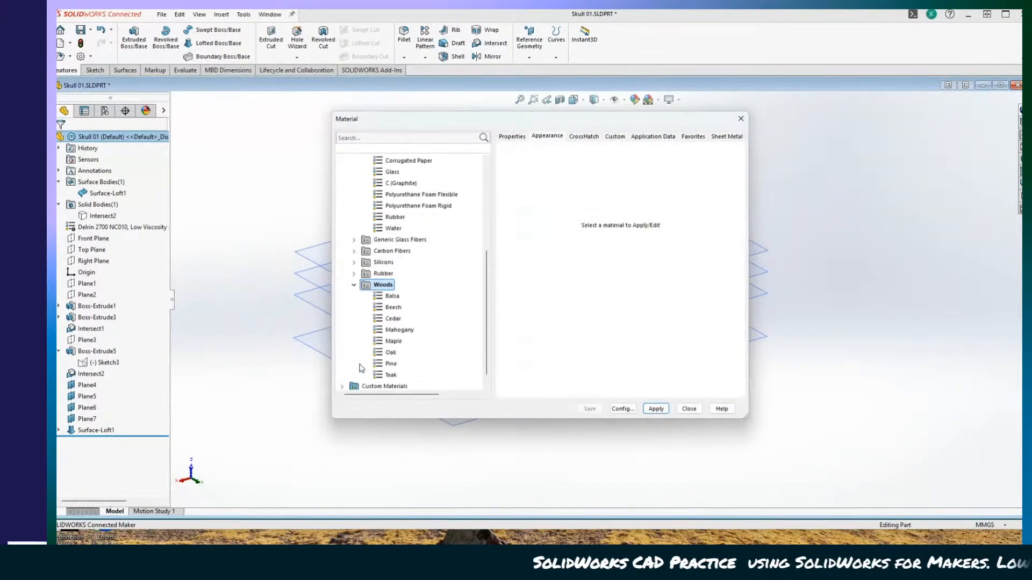
left_click(388, 306)
left_click(393, 319)
left_click(390, 329)
left_click(389, 341)
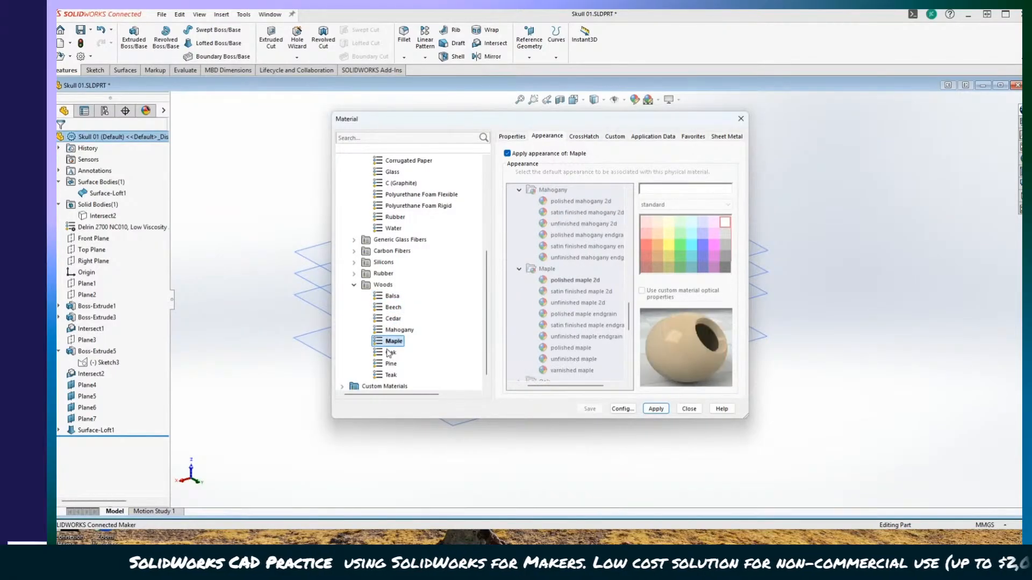
left_click(388, 352)
left_click(389, 363)
left_click(389, 375)
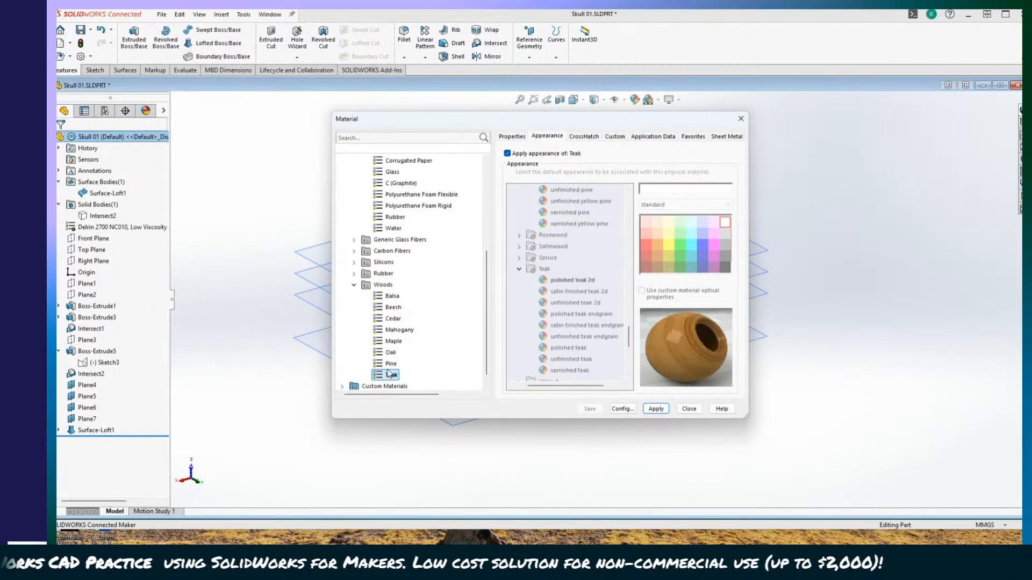
Step: Preview the appearances of the plastics ABS and ABS PC in the material library
scroll(389, 280, "up", 4)
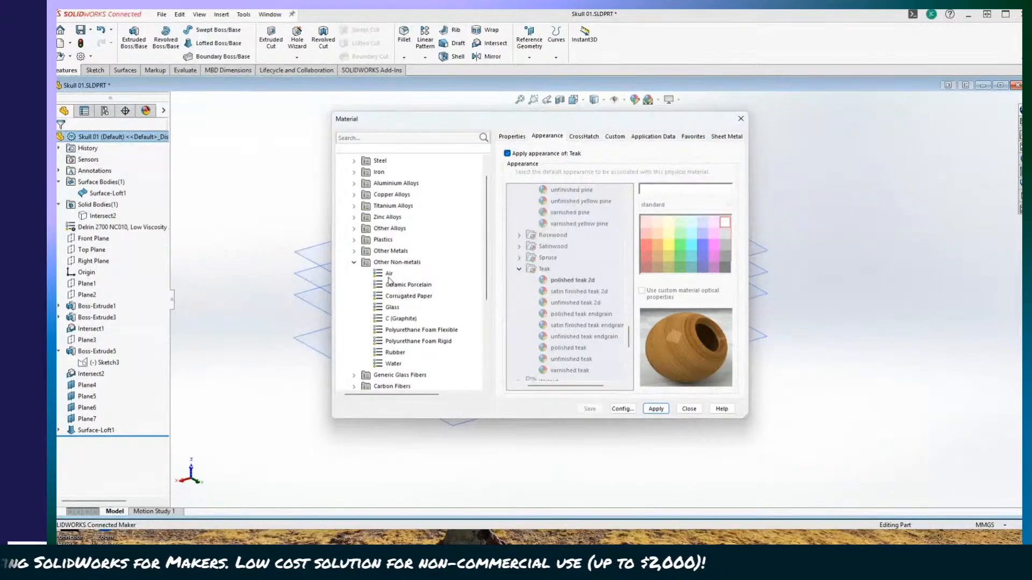
left_click(354, 240)
left_click(391, 172)
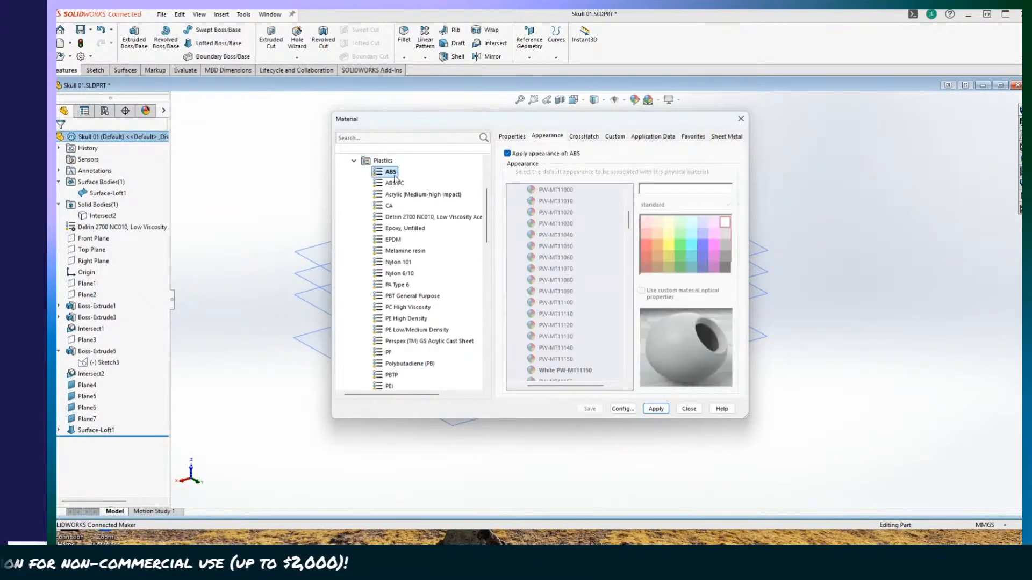
left_click(396, 183)
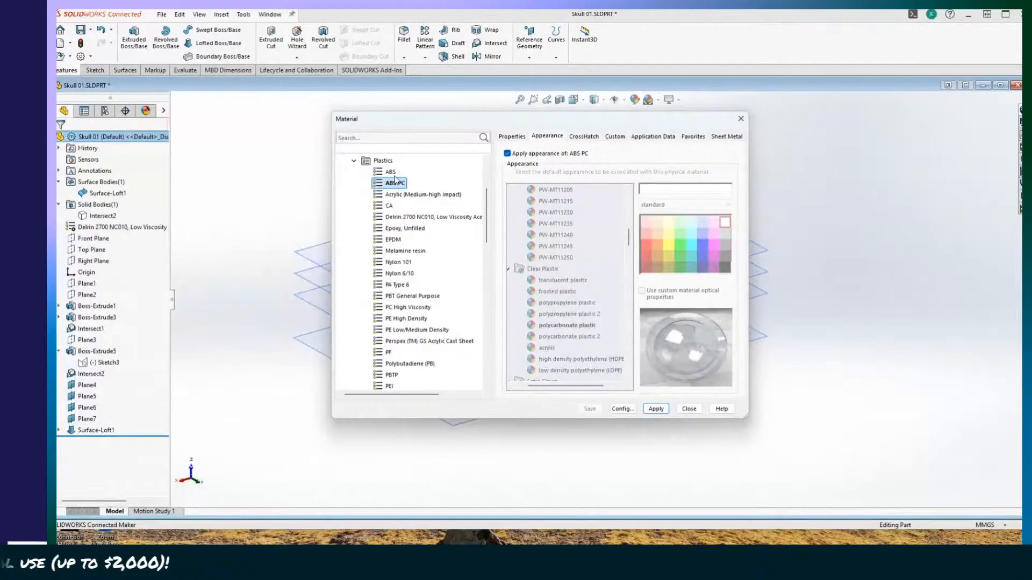
left_click(395, 176)
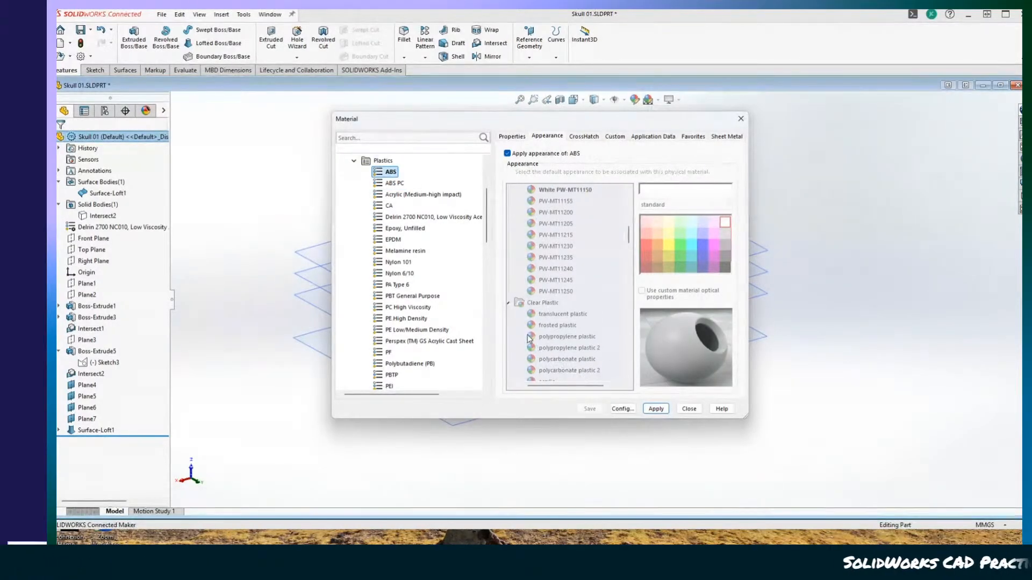
Step: Preview the appearances of the plastics Delrin 2700 NC010, Epoxy Unfilled, EPDM, Melamine resin and Nylon 101
left_click(392, 217)
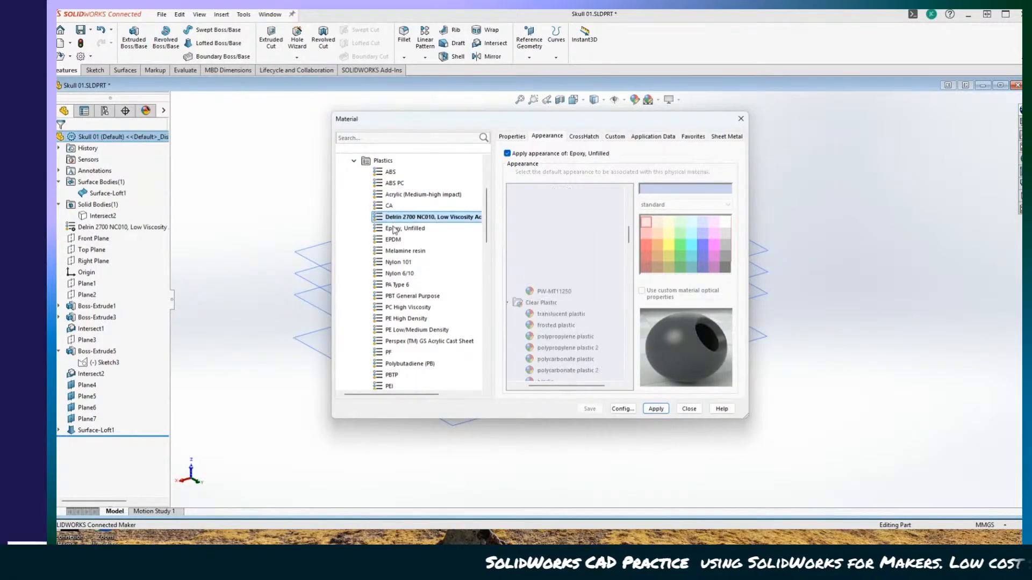
left_click(393, 227)
left_click(393, 239)
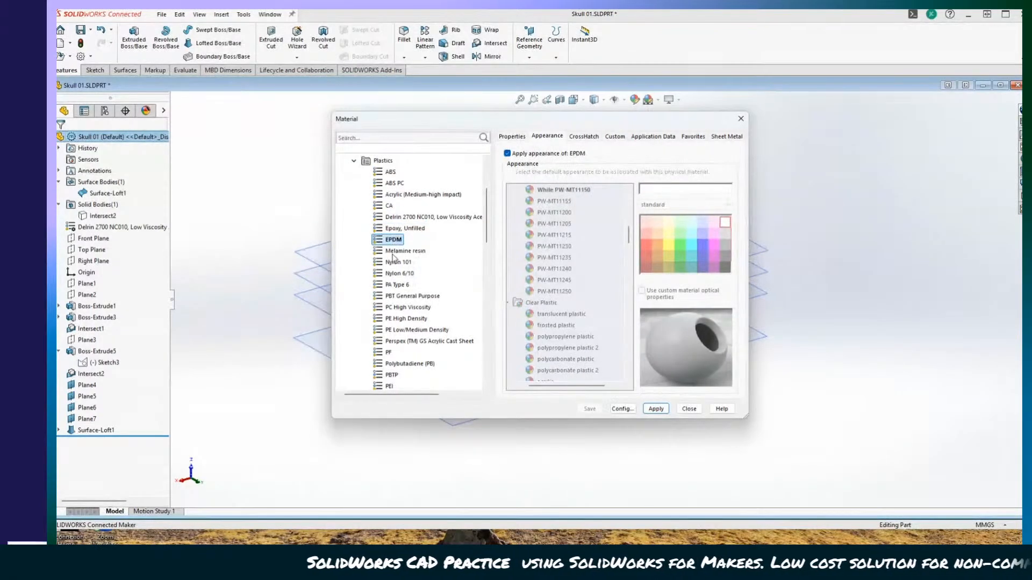
left_click(395, 251)
left_click(396, 262)
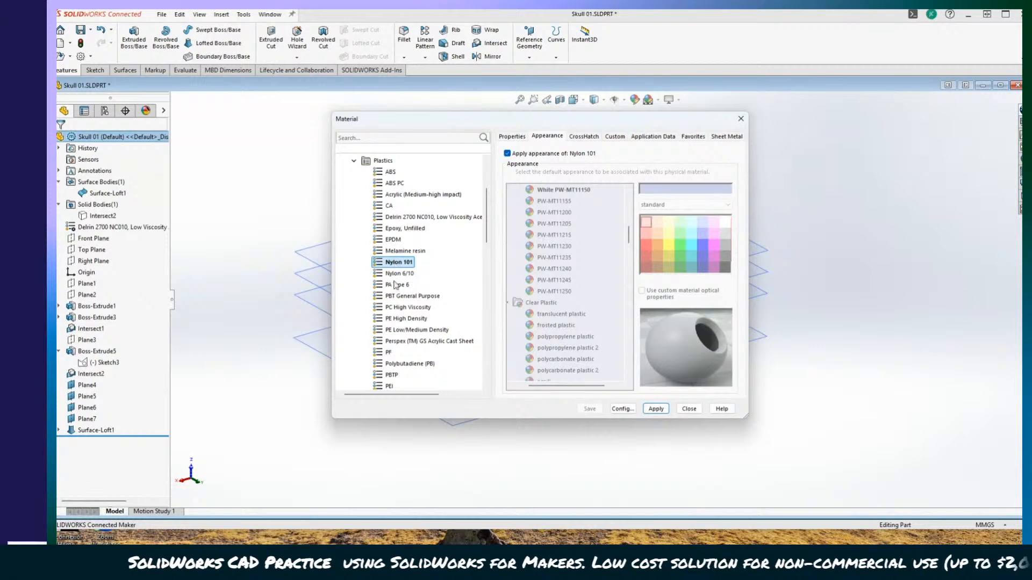
Step: Preview the appearances of the plastics PA Type 6, PE High Density, Perspex (TM) GS Acrylic Cast Sheet and PF
left_click(396, 285)
left_click(402, 319)
left_click(404, 341)
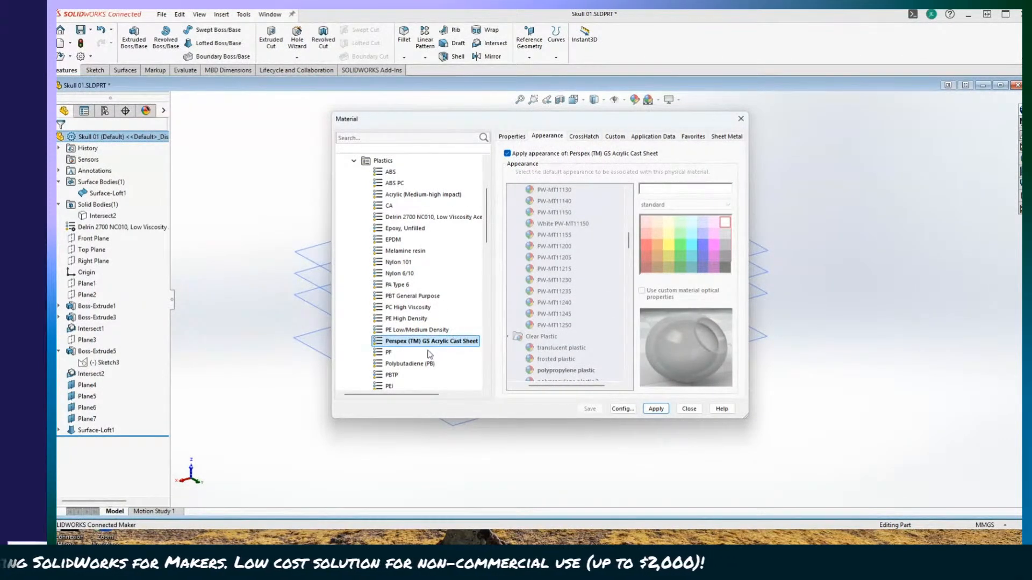
left_click(389, 352)
Step: Preview the appearances of further plastics, including Polyester Resin, PE High Density Film, POM Acetal Copolymer, PPE and Sheet Moulding Compound
scroll(421, 334, "down", 4)
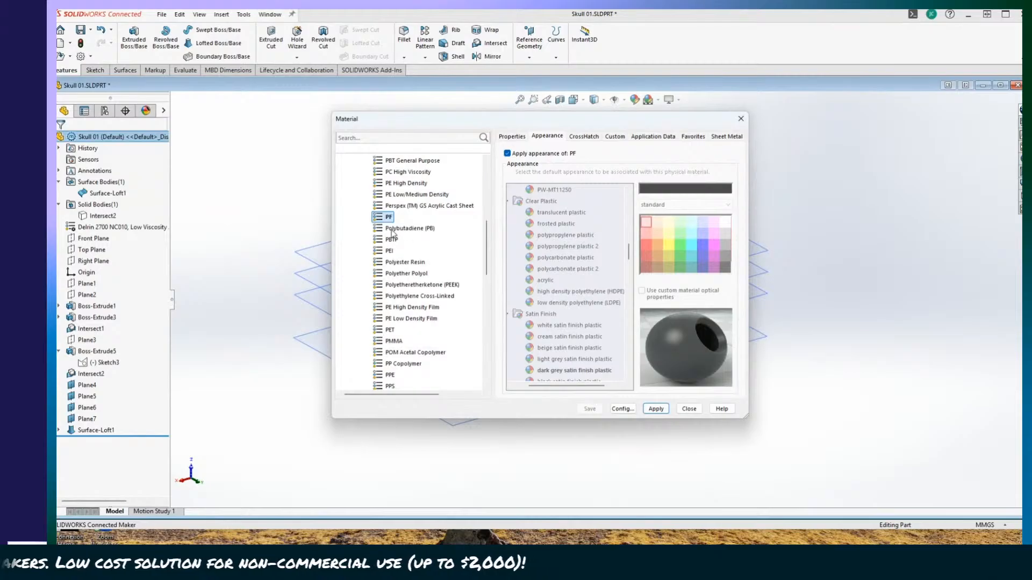
left_click(398, 229)
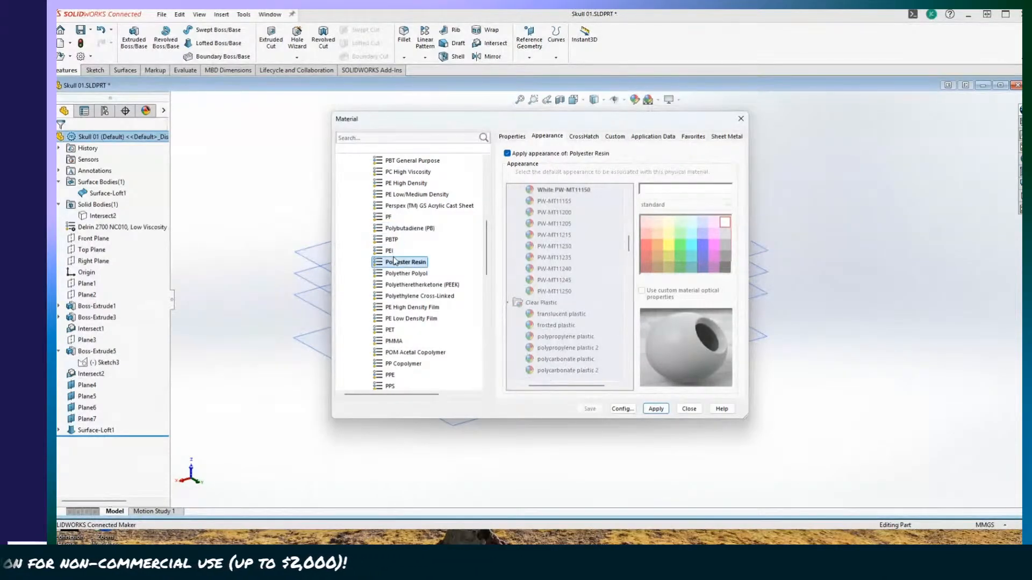
left_click(397, 307)
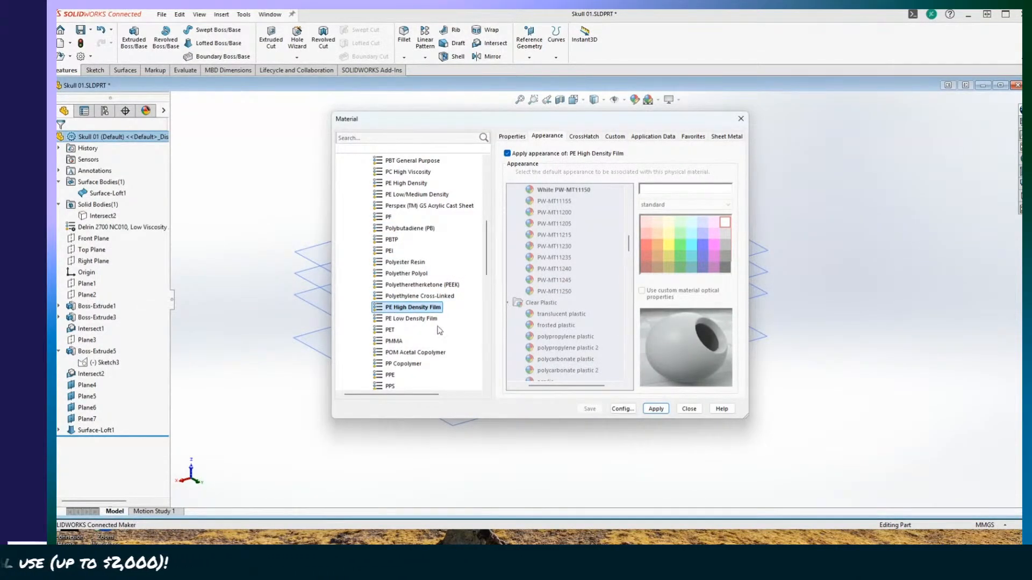
left_click(408, 352)
left_click(404, 375)
scroll(410, 370, "down", 3)
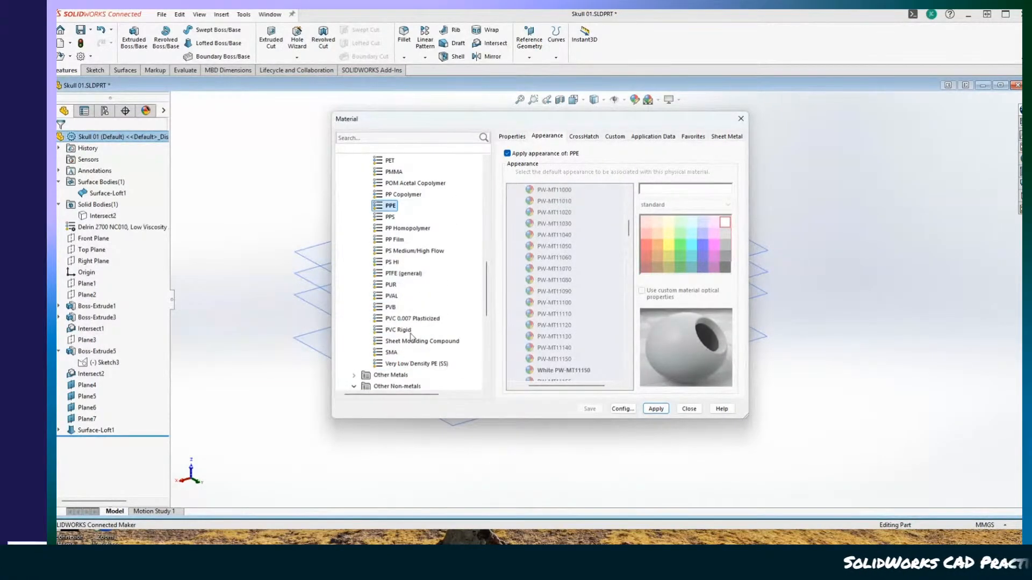
scroll(431, 302, "down", 5)
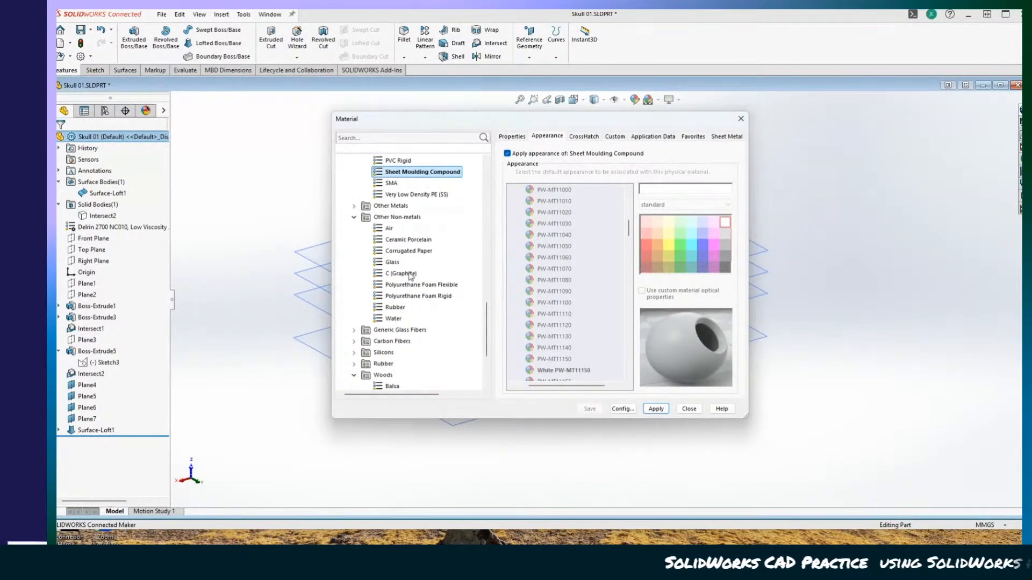
scroll(436, 280, "down", 3)
scroll(429, 282, "up", 3)
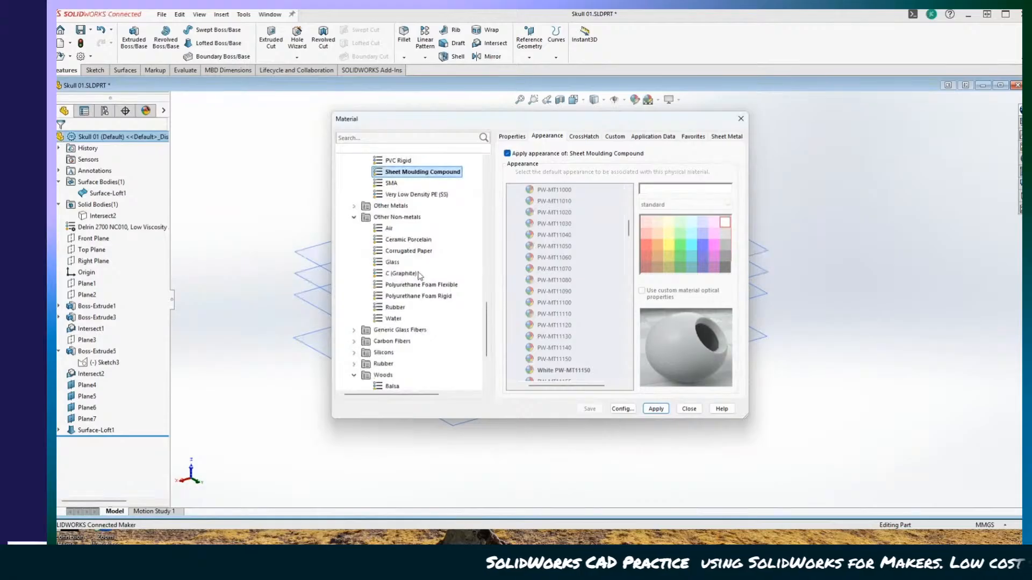
Step: Compare the appearances of the non-metals Ceramic Porcelain, Corrugated Paper, C (Graphite) and Polyurethane Foam Flexible
left_click(406, 242)
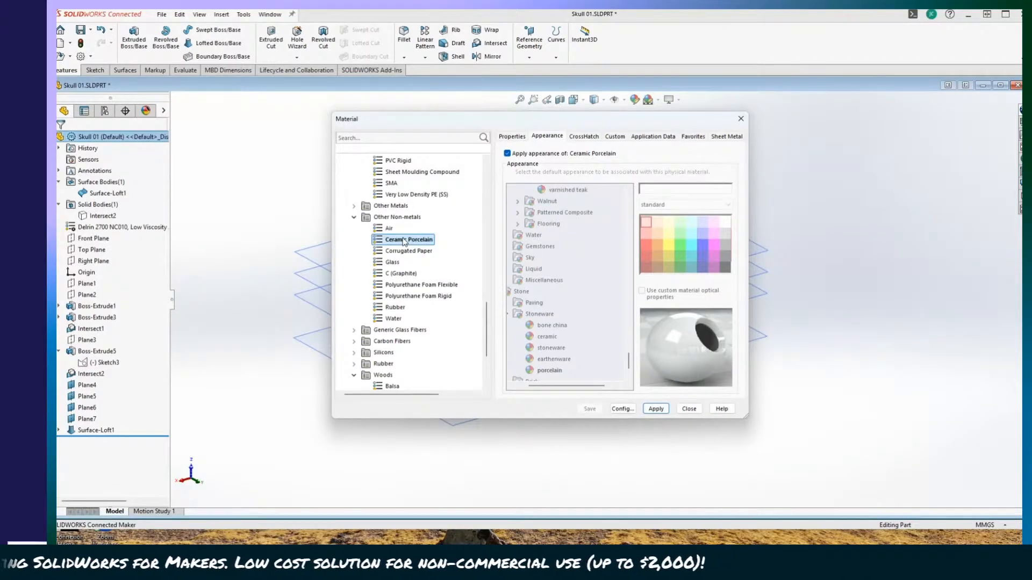
left_click(404, 252)
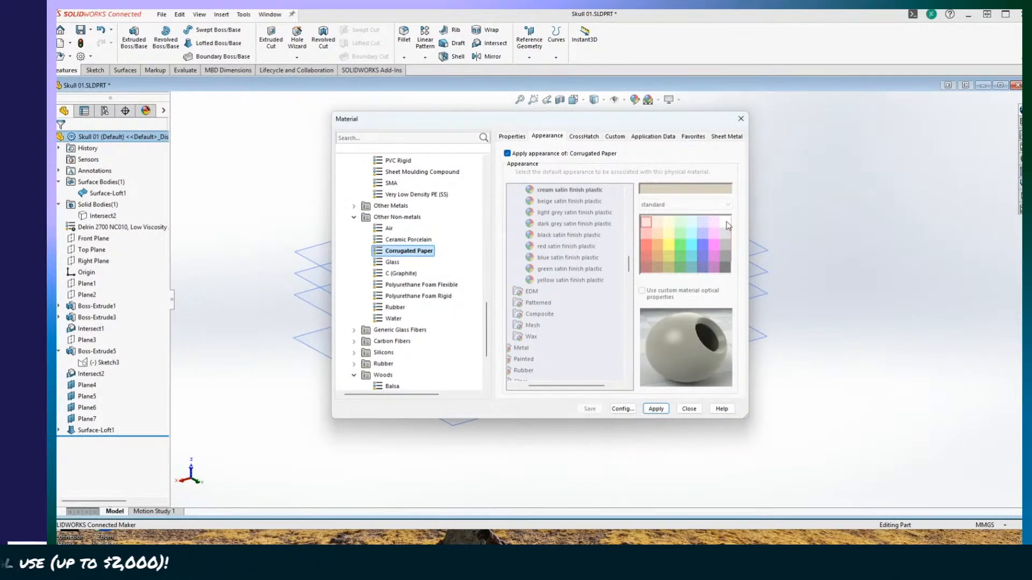
left_click(389, 275)
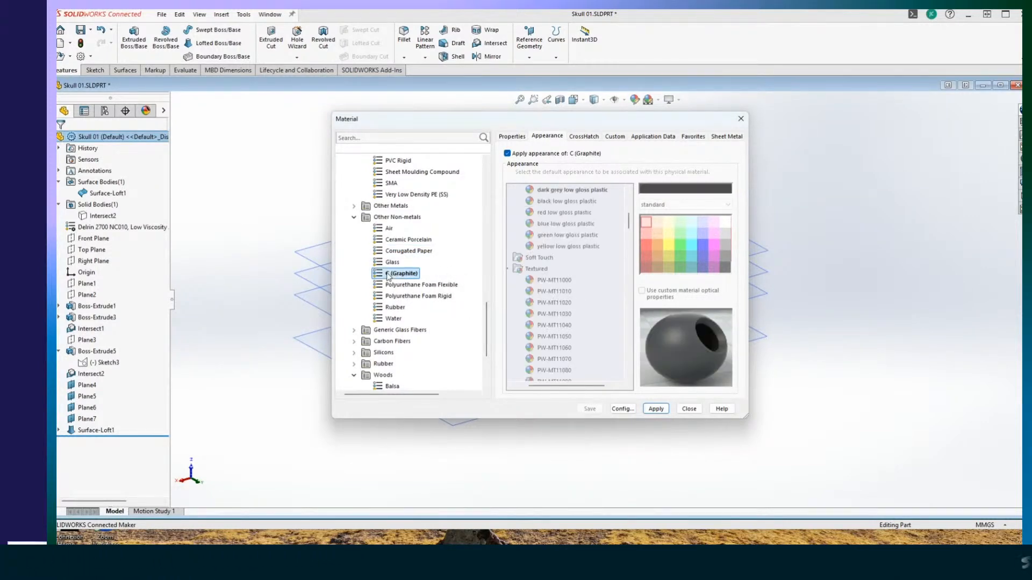
left_click(390, 286)
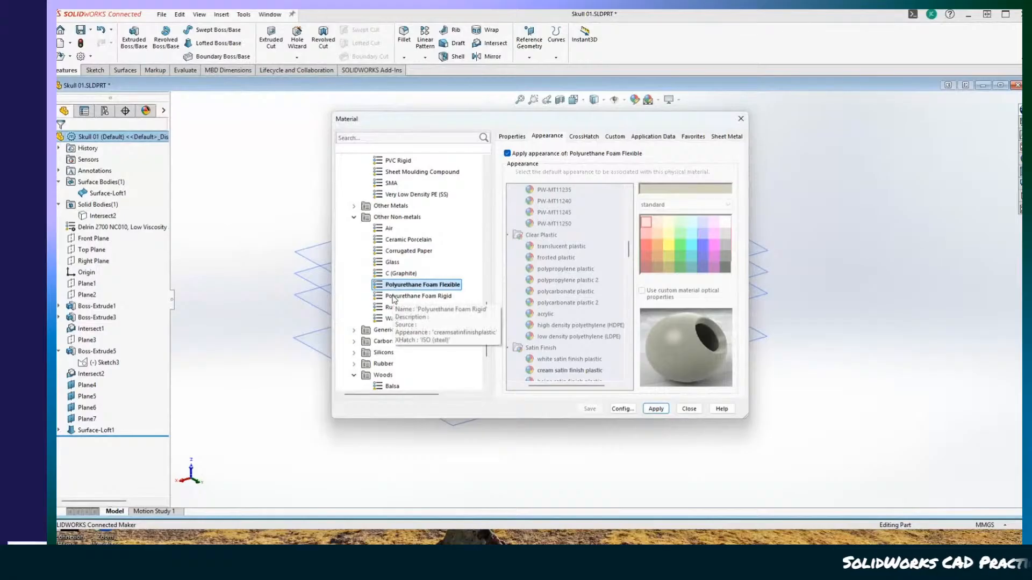
Step: Recheck Ceramic Porcelain and Corrugated Paper, and preview the appearances of Polyurethane Foam Rigid, Rubber and Water
left_click(406, 240)
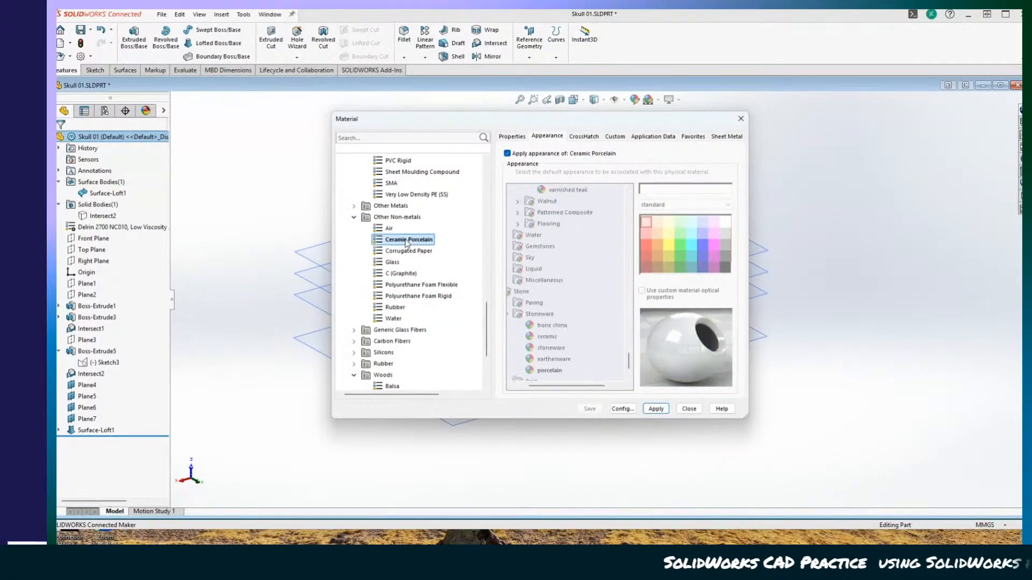
left_click(398, 285)
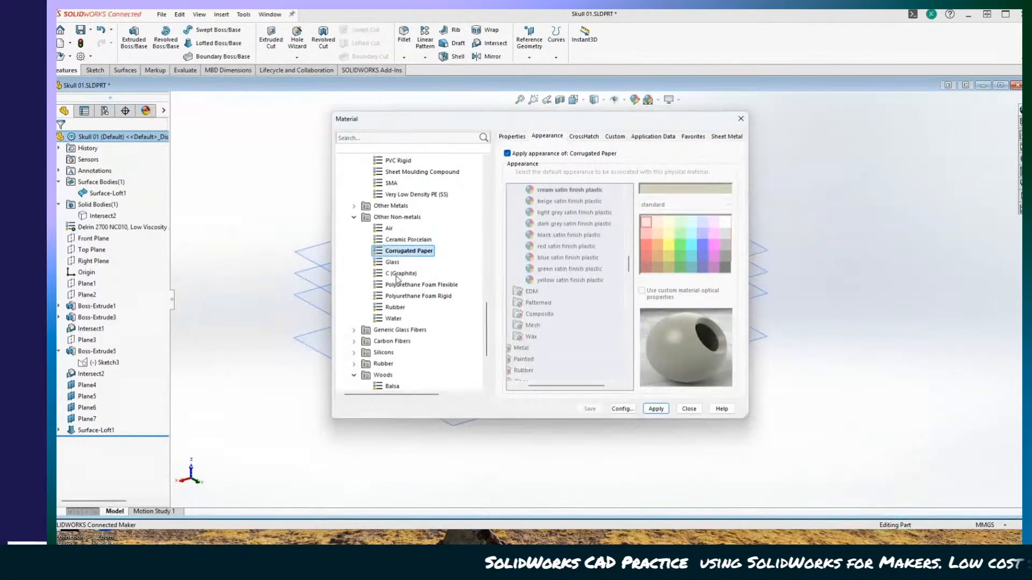
left_click(398, 296)
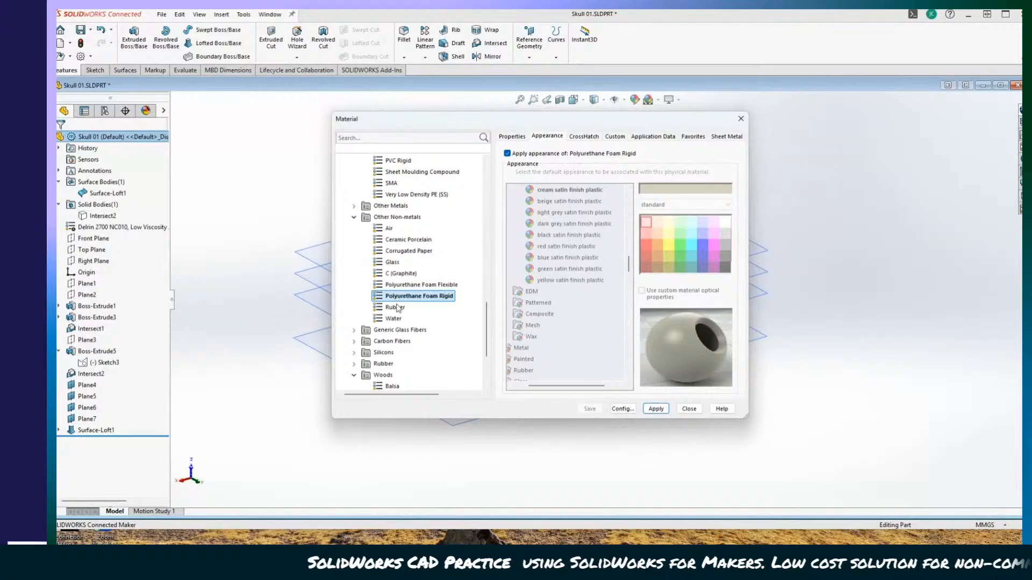
left_click(395, 307)
left_click(397, 319)
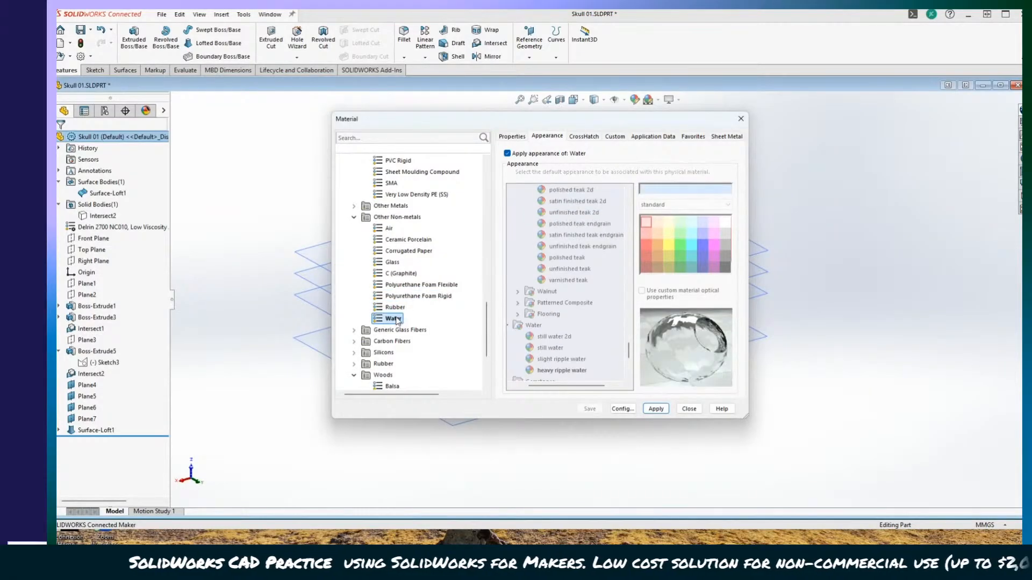
Step: Preview the appearance of A-Glass Fiber among the generic glass fibers
scroll(412, 306, "down", 2)
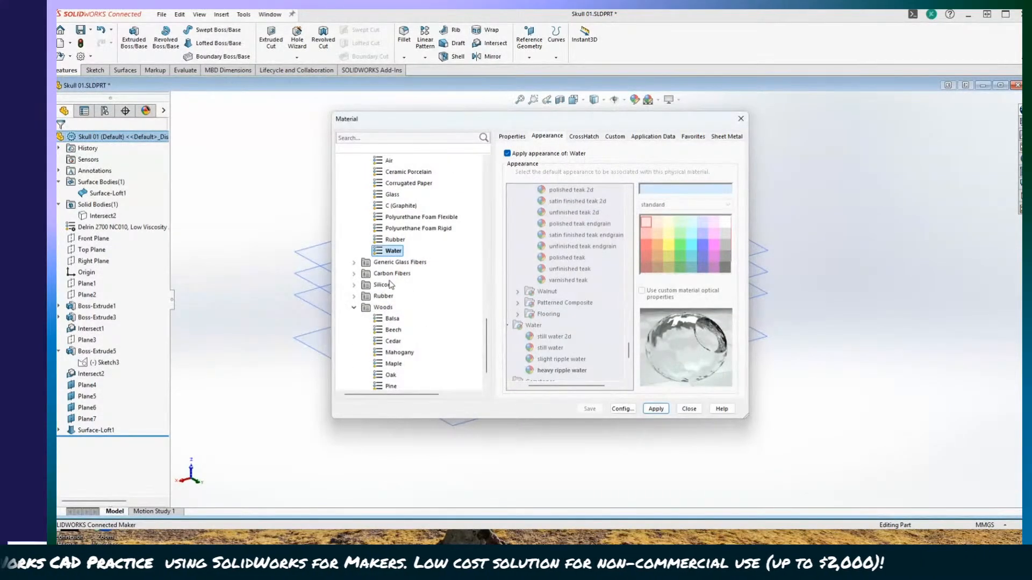
left_click(354, 262)
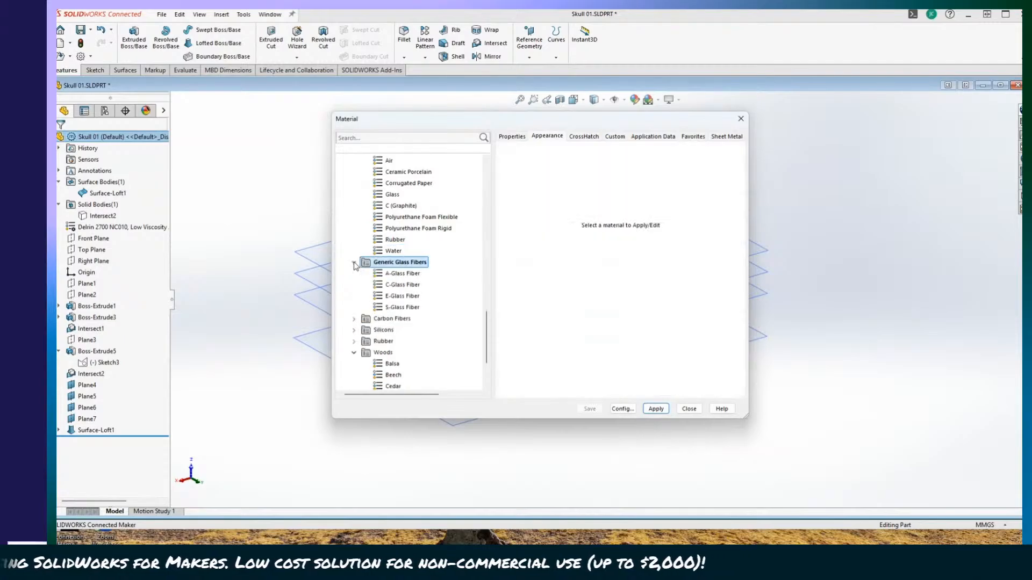
left_click(397, 274)
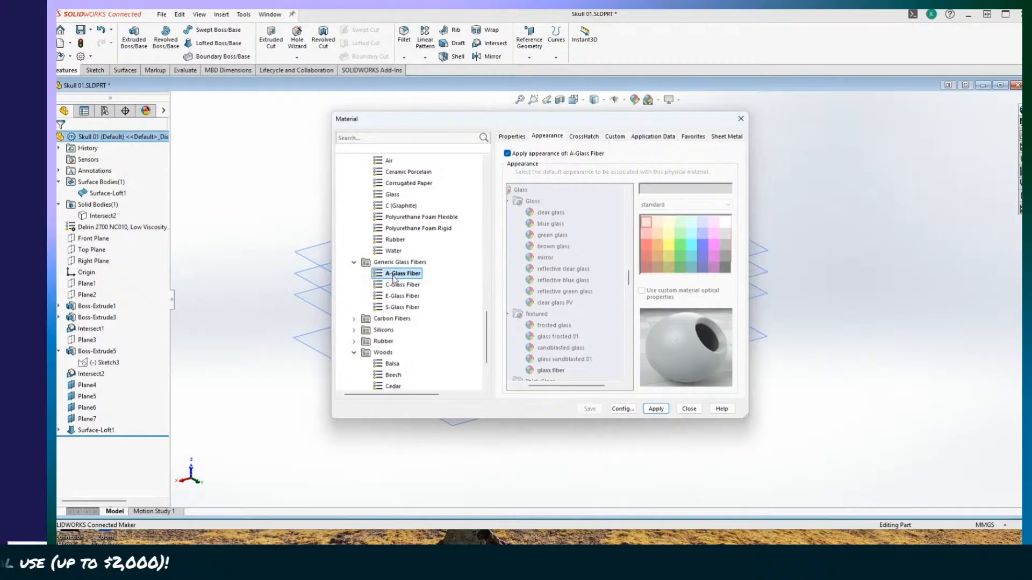
Step: Preview the appearances of the carbon fibers Hexcel AS4C (3000 Filaments), Thornel Mat VMA, Thornel VCB-20 Carbon Cloth and Zoltek Panex 33
left_click(360, 321)
left_click(395, 330)
left_click(397, 341)
left_click(398, 352)
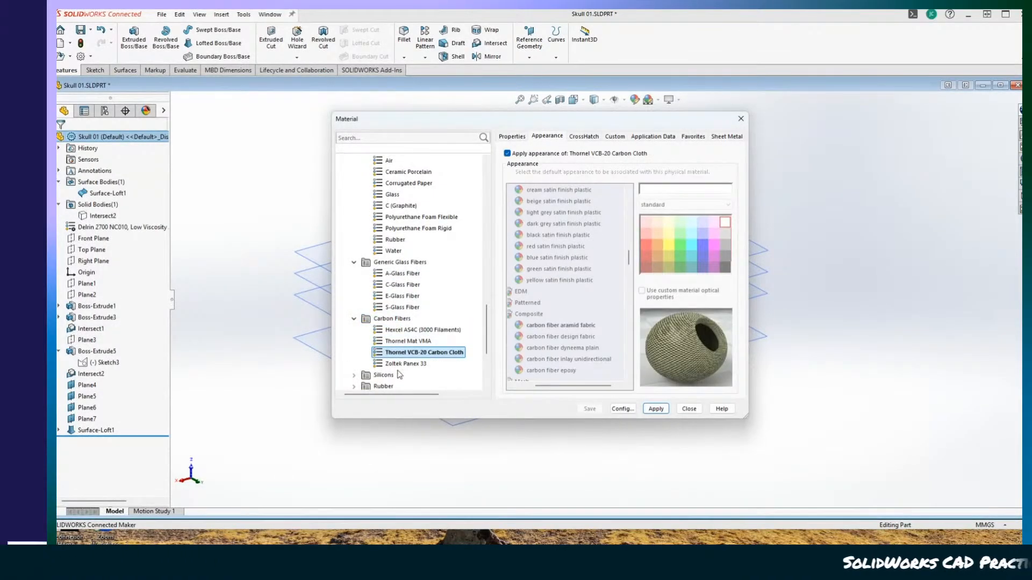
left_click(401, 364)
Step: Preview the appearances of Silicon and Silicon Dioxide among the silicons
scroll(378, 357, "down", 2)
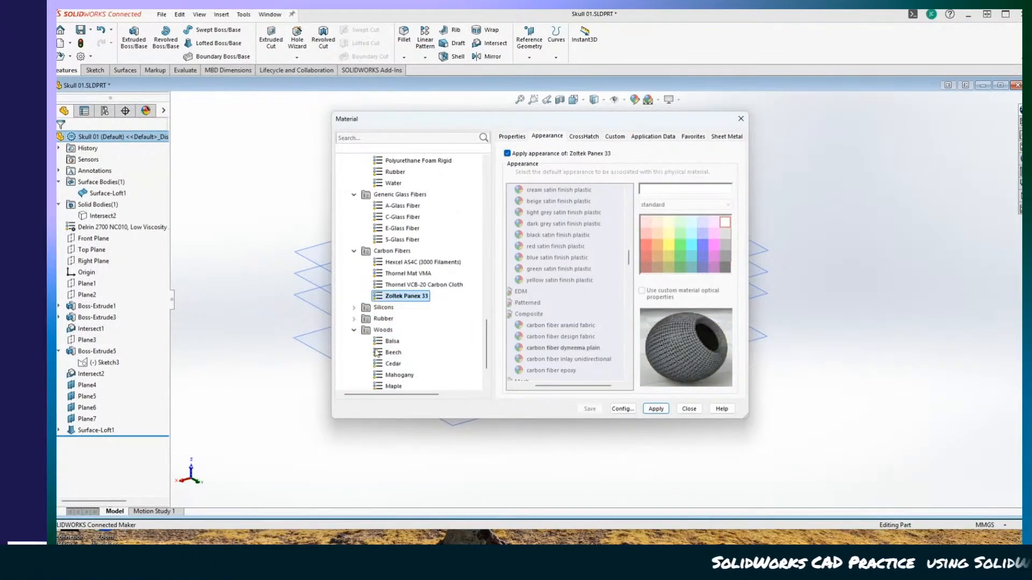
left_click(358, 310)
left_click(394, 319)
left_click(398, 331)
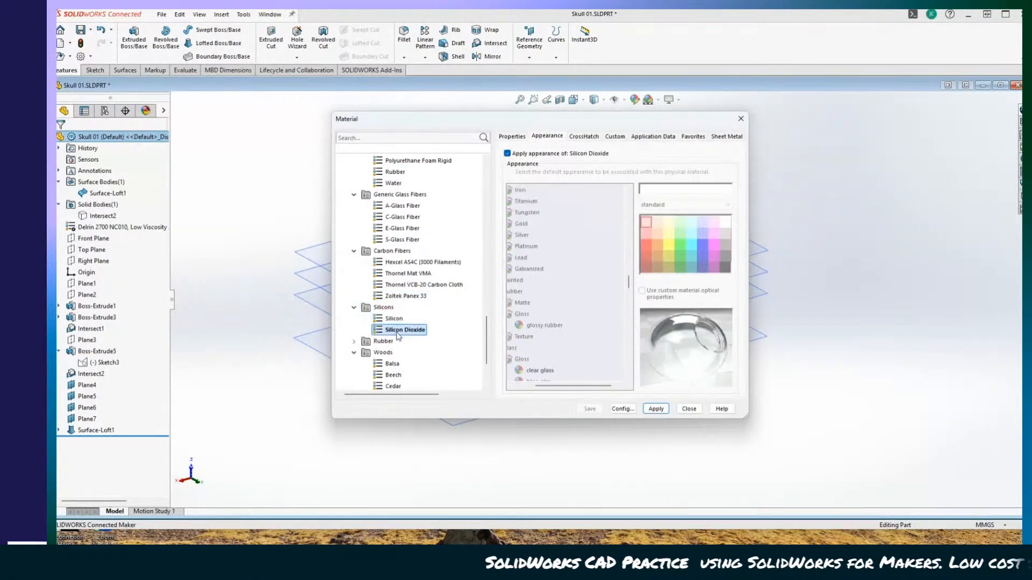
Step: Preview the appearances of the rubbers BUTYL, EPICHLOROHYDRIN, HYPALON, Natural Rubber and SBR
left_click(355, 341)
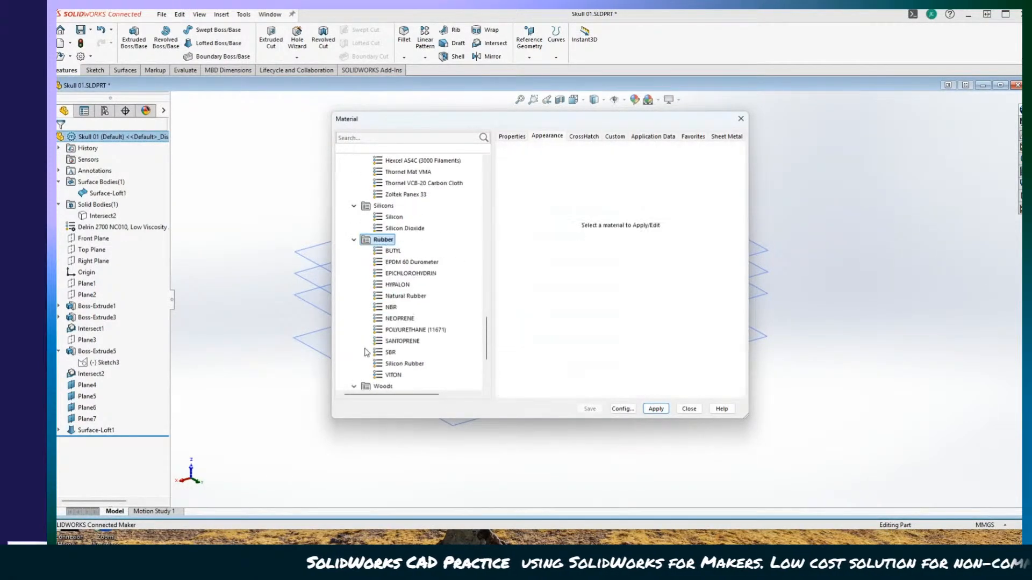
left_click(406, 251)
left_click(400, 273)
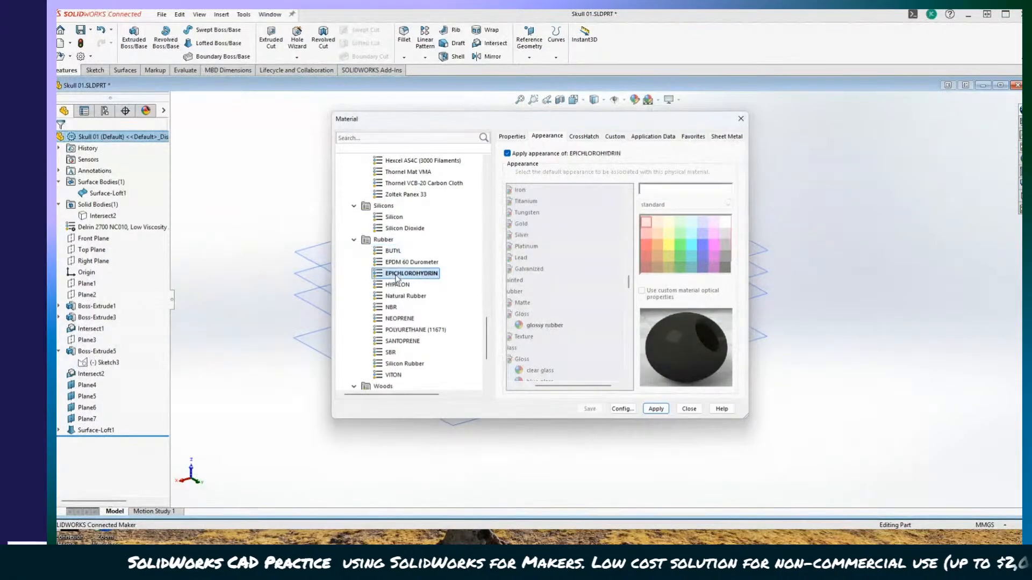
left_click(393, 287)
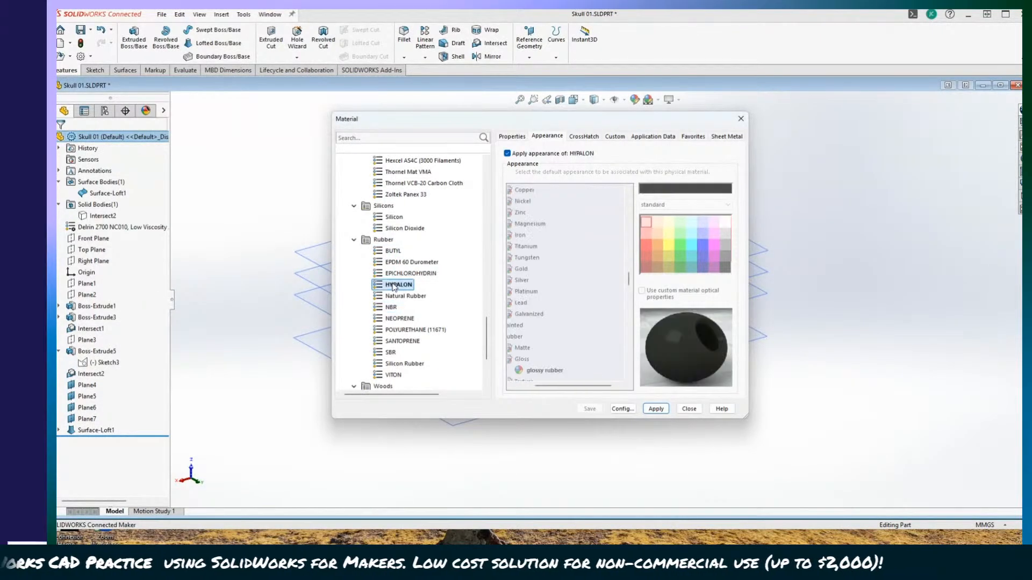
left_click(394, 296)
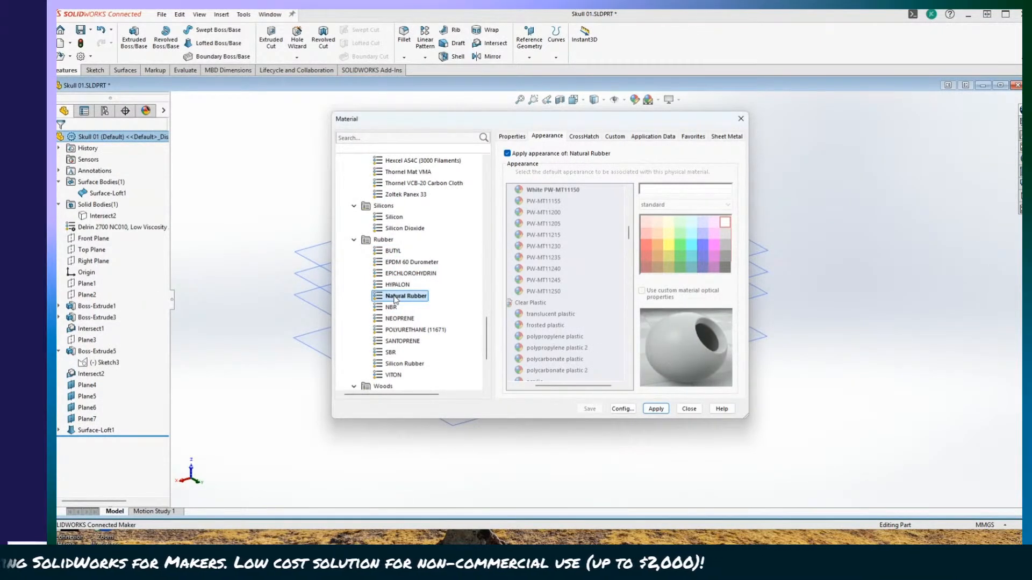
left_click(391, 353)
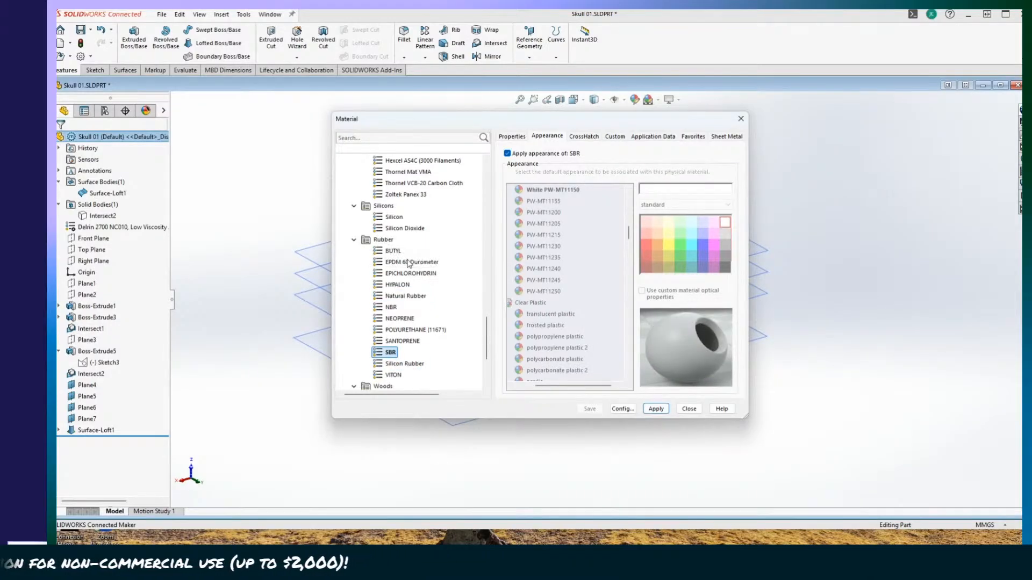
Step: Apply A-Glass Fiber from the generic glass fibers as the part's material
scroll(412, 260, "up", 3)
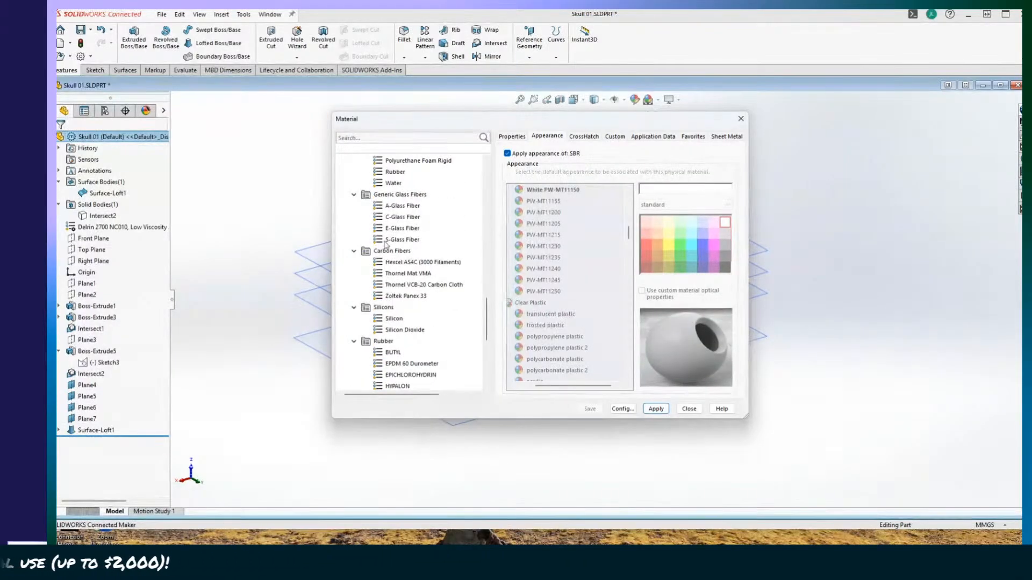
left_click(403, 206)
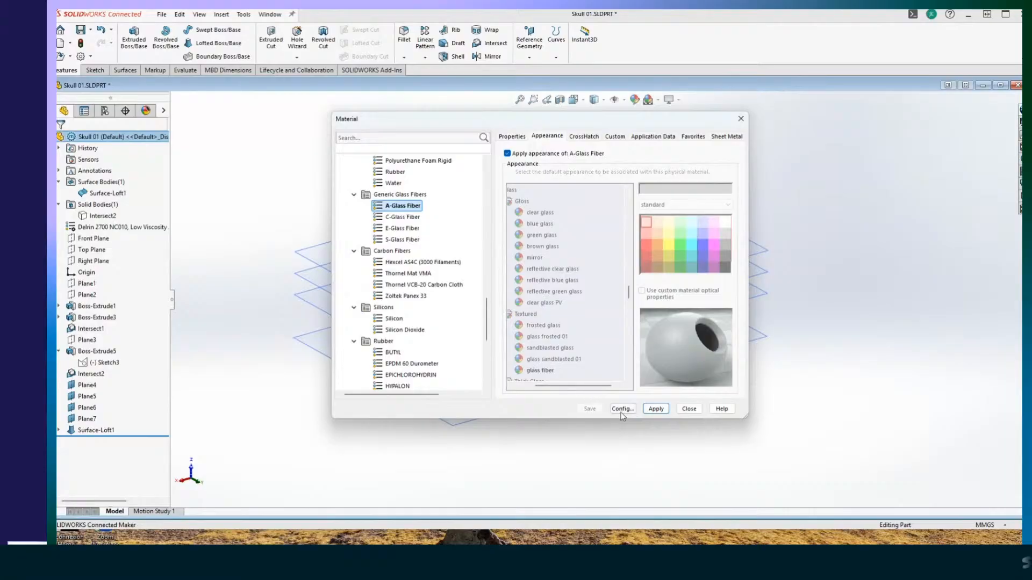
left_click(693, 410)
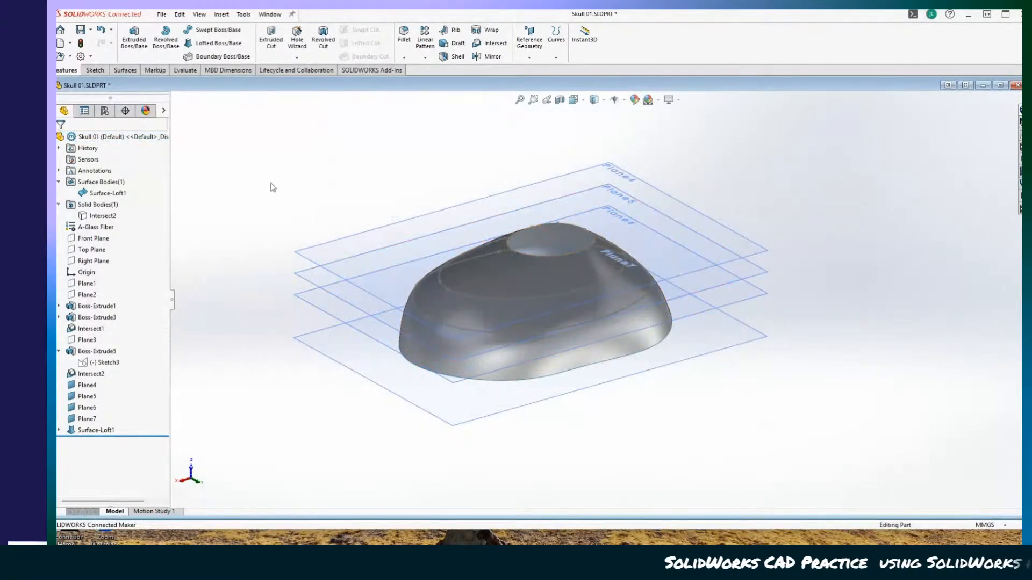
Step: Examine the glass fiber texture on the lofted surface from several angles and close up
middle_click_drag(274, 187, 654, 490)
scroll(654, 491, "down", 5)
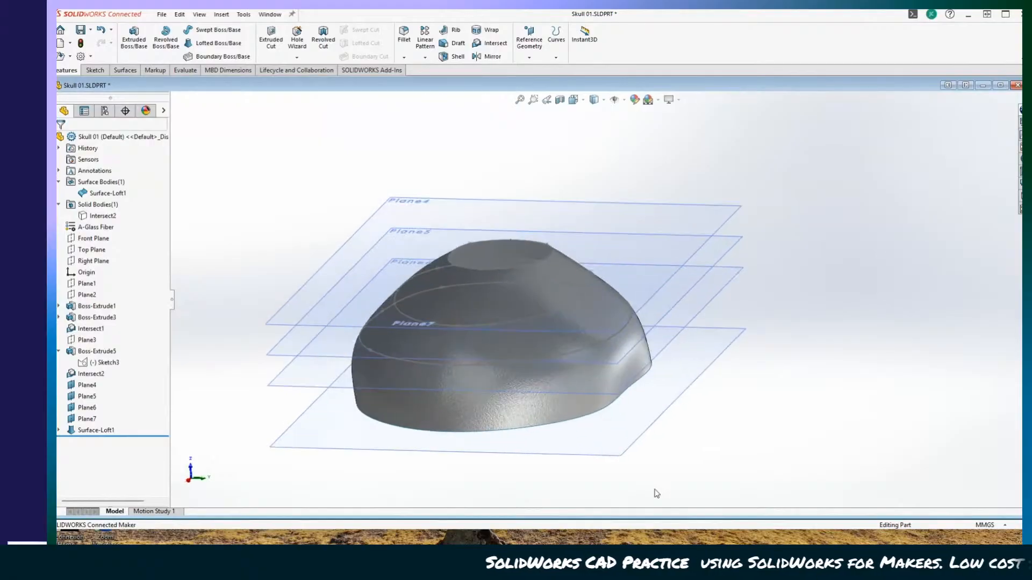
scroll(537, 461, "up", 10)
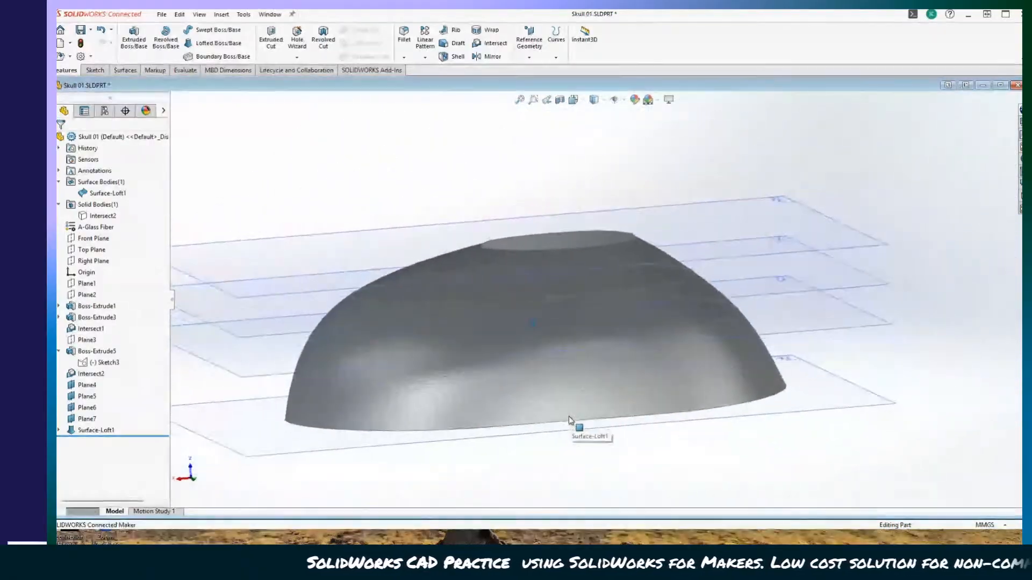
scroll(571, 422, "down", 6)
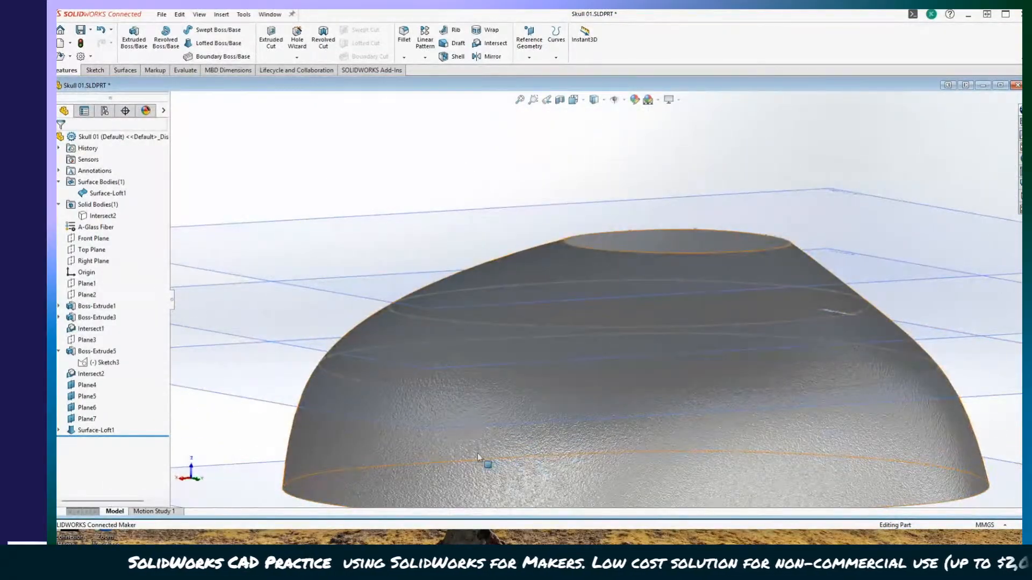
middle_click_drag(330, 430, 553, 369)
scroll(588, 460, "up", 6)
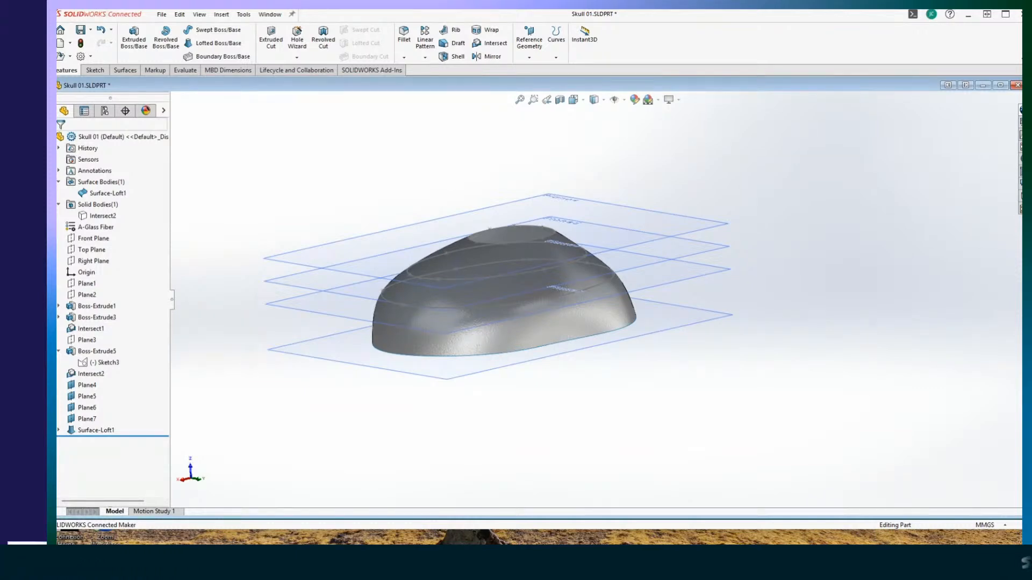
key("super+d")
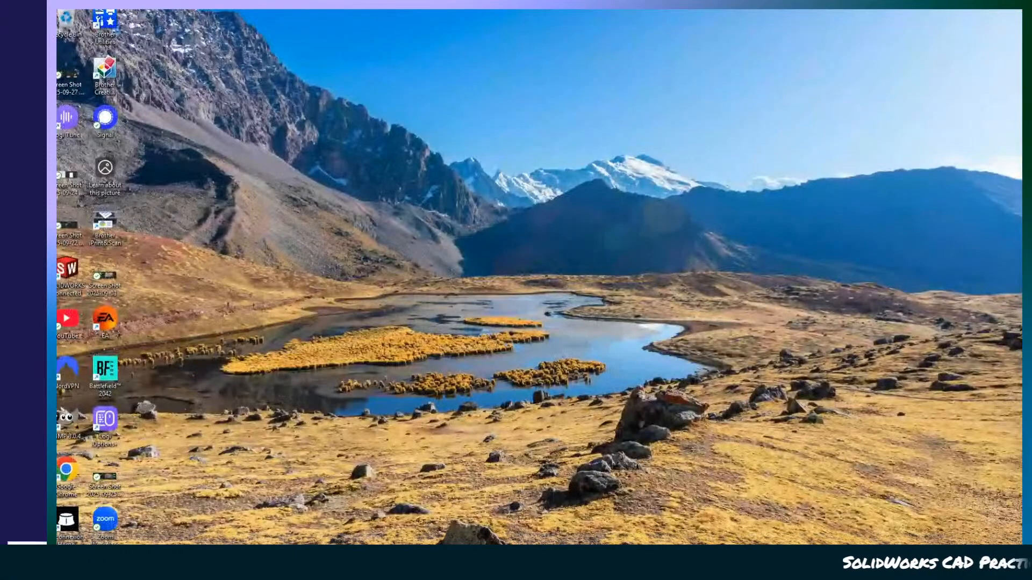
key("super+d")
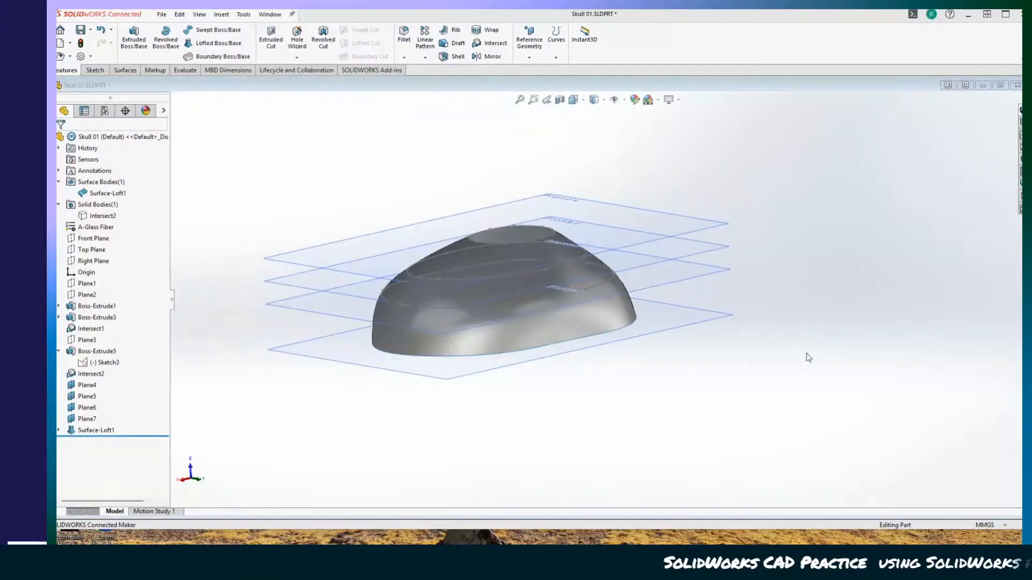
left_click(862, 373)
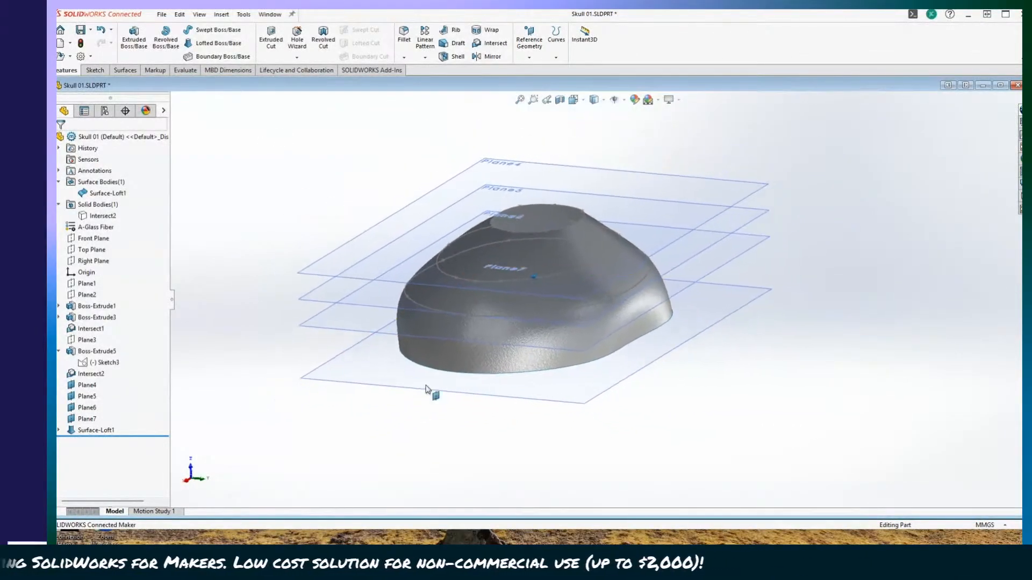
Step: Show the solid body Intersect2 beneath the lofted surface
right_click(100, 215)
left_click(110, 197)
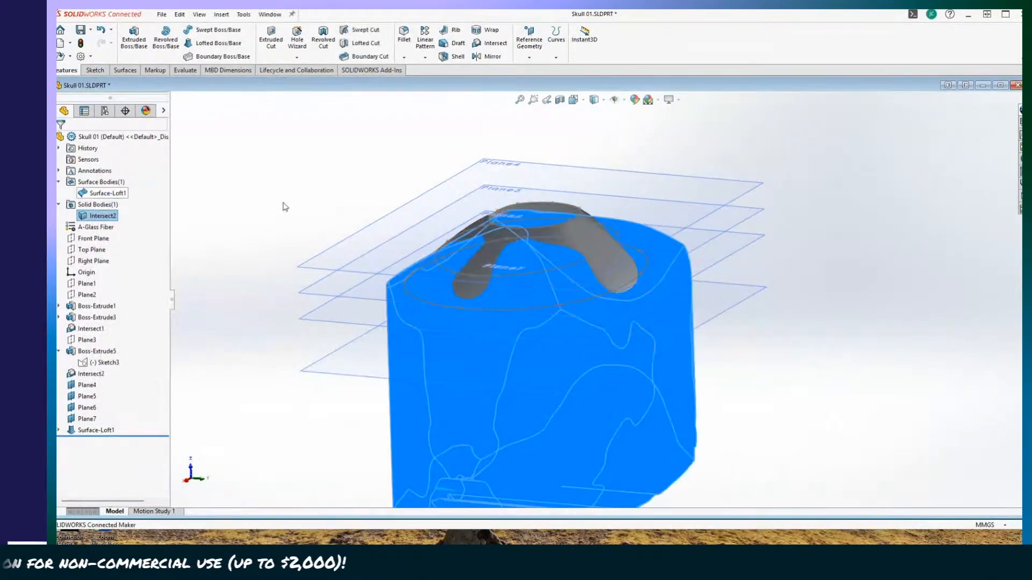
left_click(819, 403)
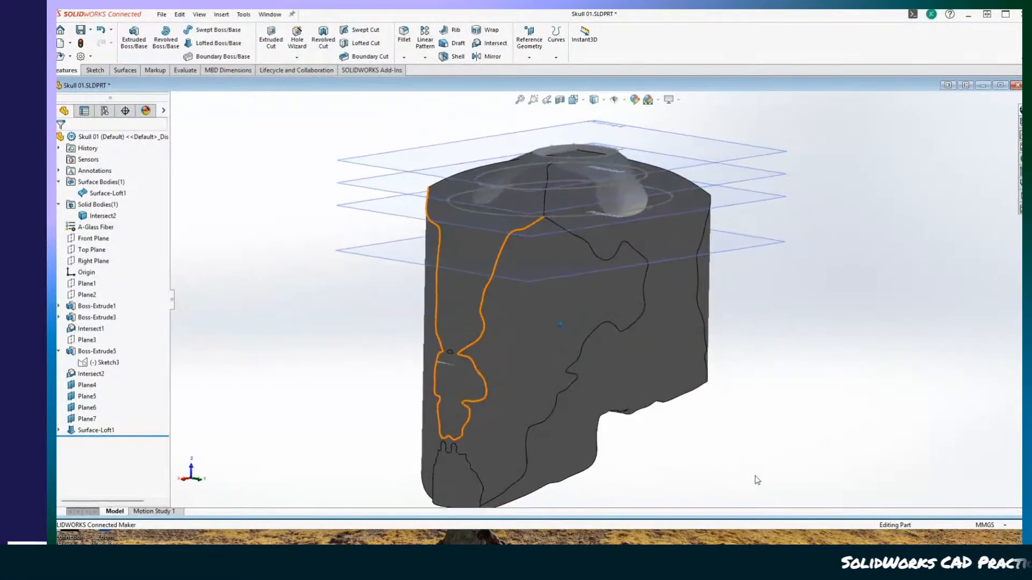
Step: Remove the part-level appearance of Skull 01 for this instance only and check the solid body's surfaces
right_click(597, 408)
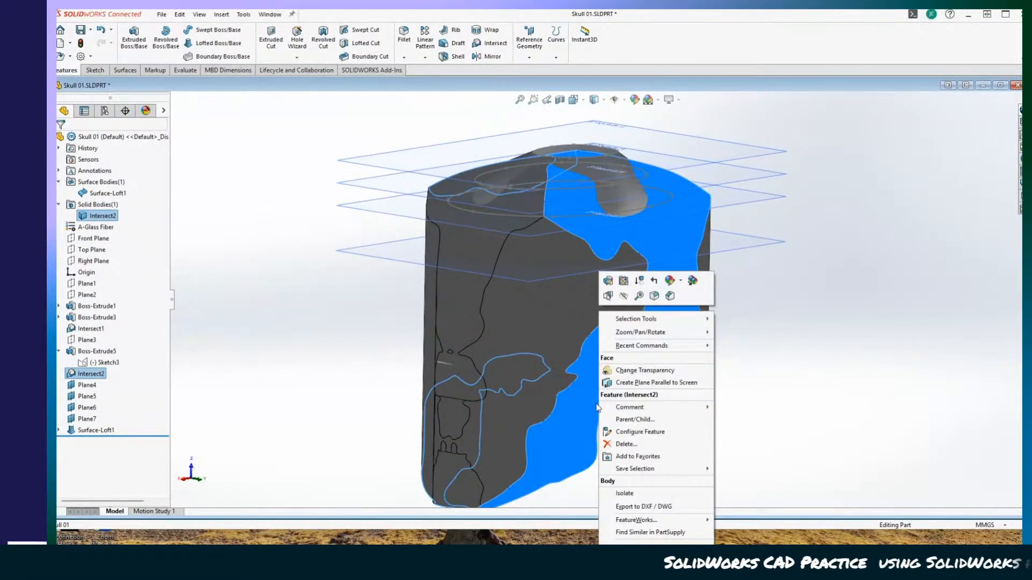
right_click(535, 346)
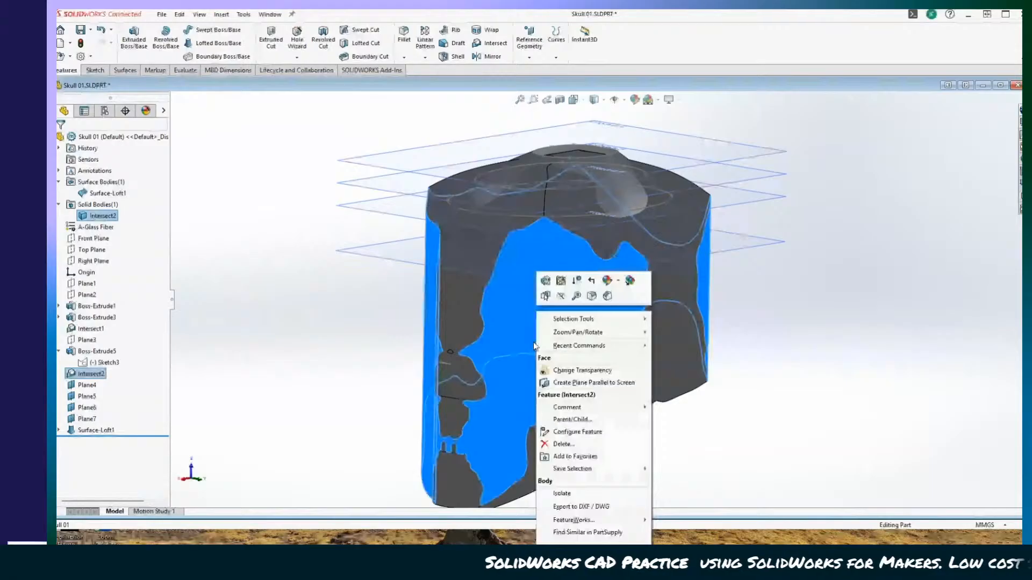
left_click(618, 281)
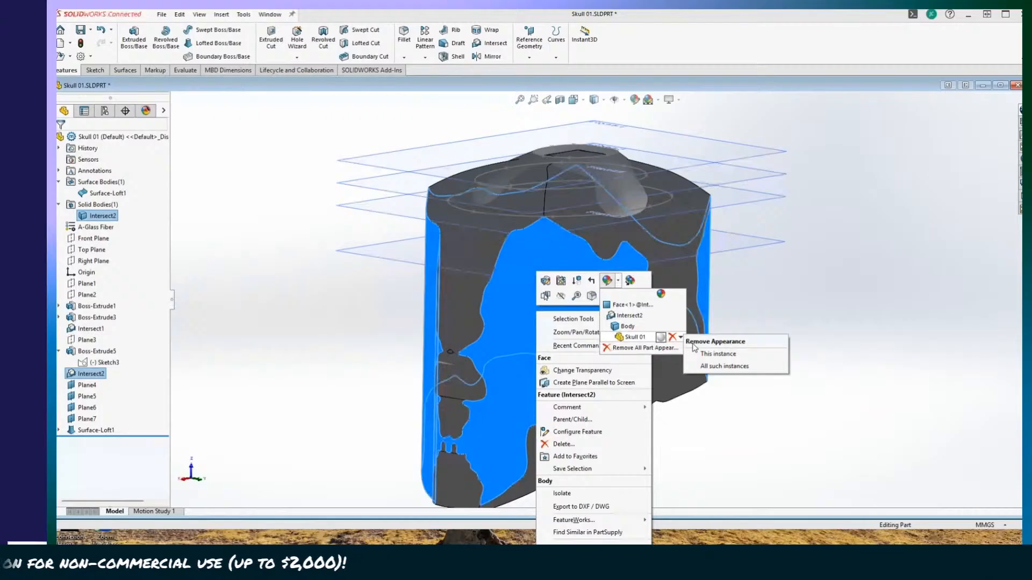
left_click(699, 353)
scroll(802, 328, "down", 10)
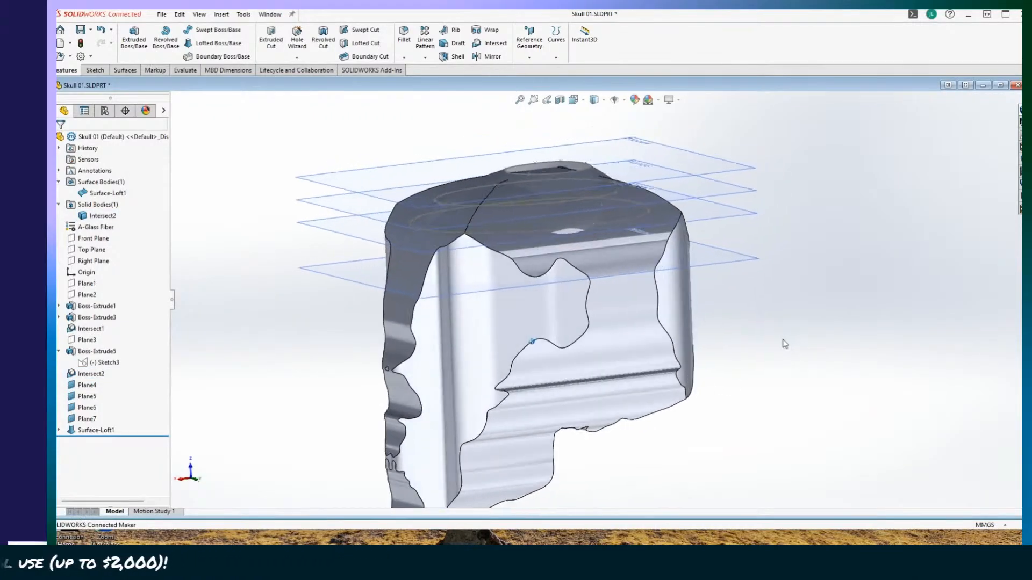
scroll(781, 279, "up", 10)
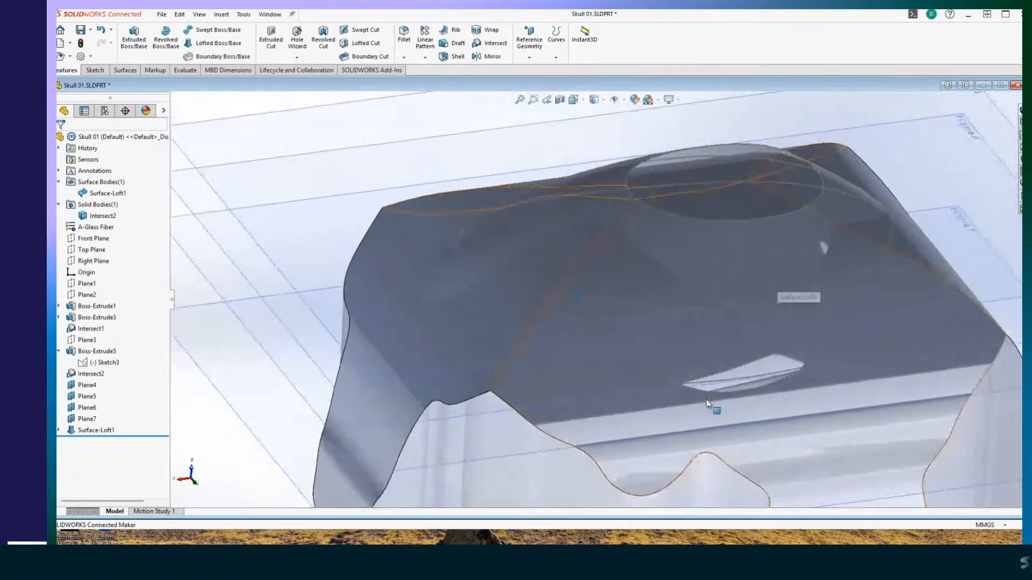
scroll(680, 410, "up", 5)
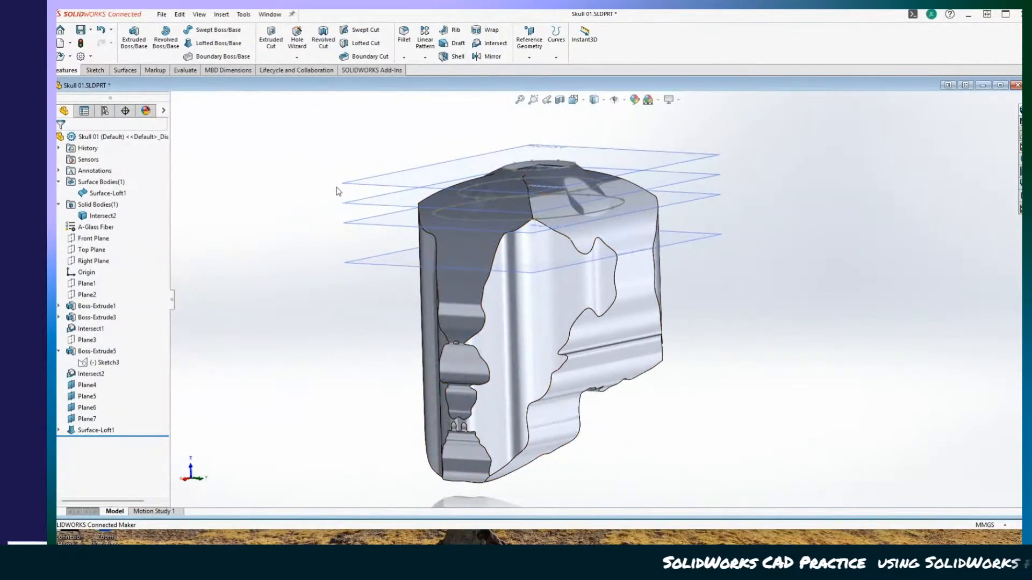
middle_click_drag(218, 128, 250, 127)
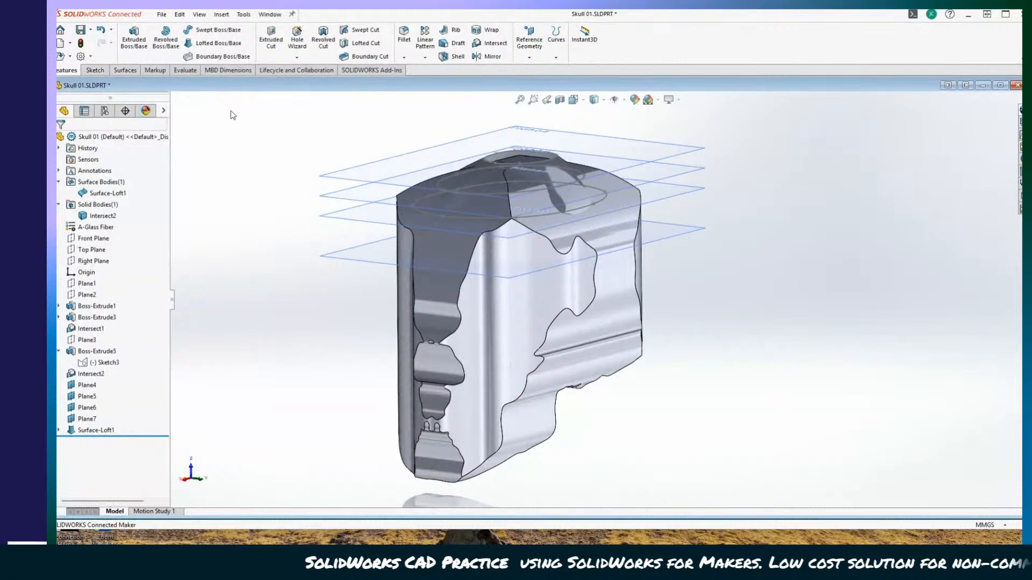
Step: Create a reference plane offset 3 mm from the Top Plane, with the offset direction flipped
left_click(529, 56)
left_click(537, 73)
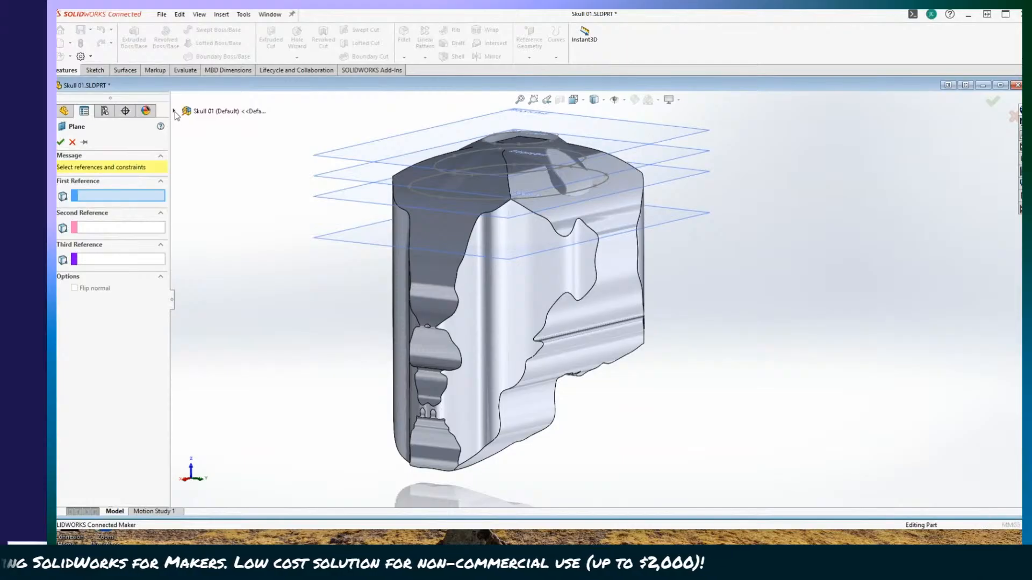
left_click(174, 111)
left_click(218, 201)
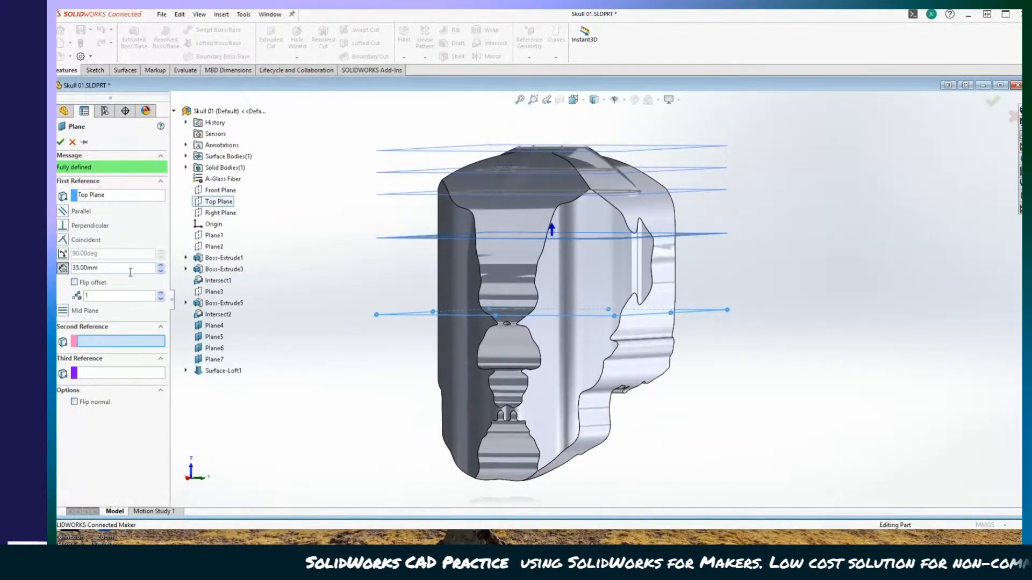
double_click(95, 268)
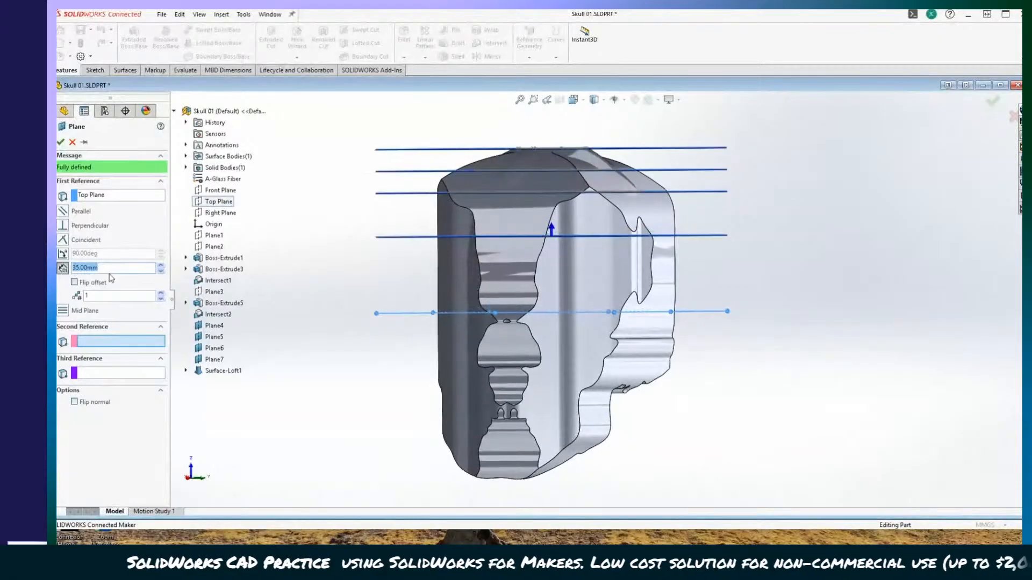
type("33")
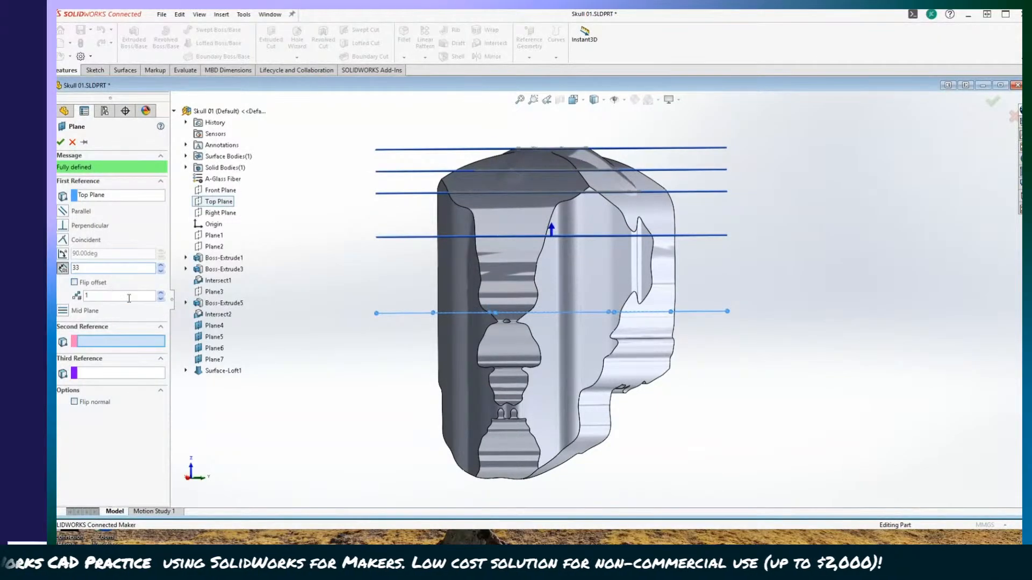
left_click(112, 296)
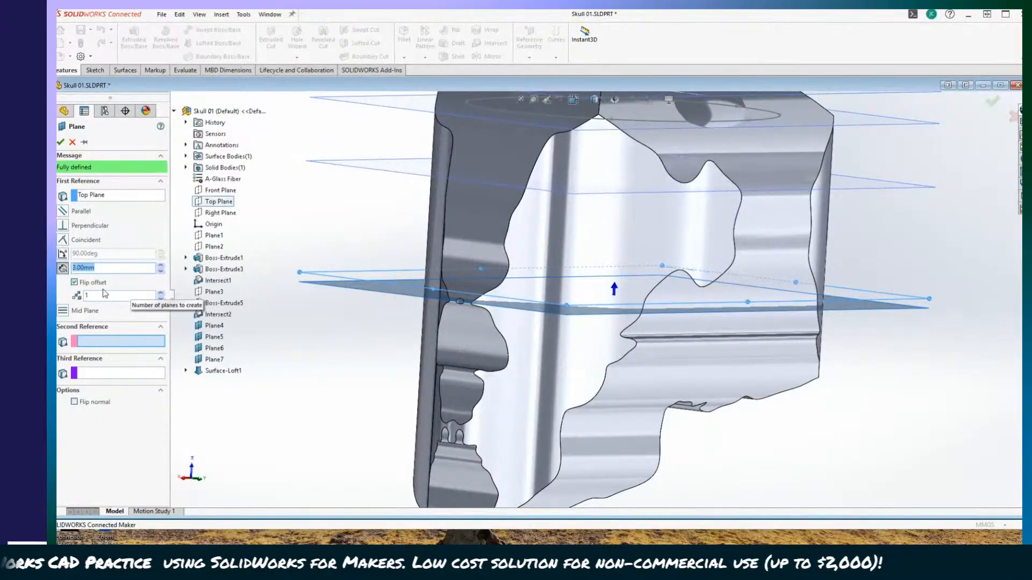
left_click(61, 142)
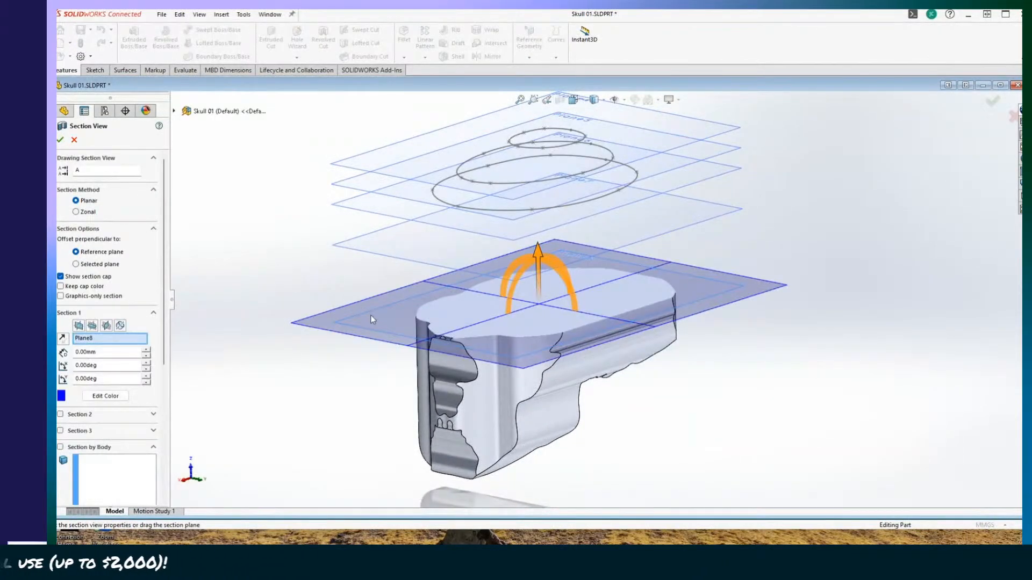
Step: Section the model with a planar section view at Plane8 and look straight down onto the cut face
left_click(60, 141)
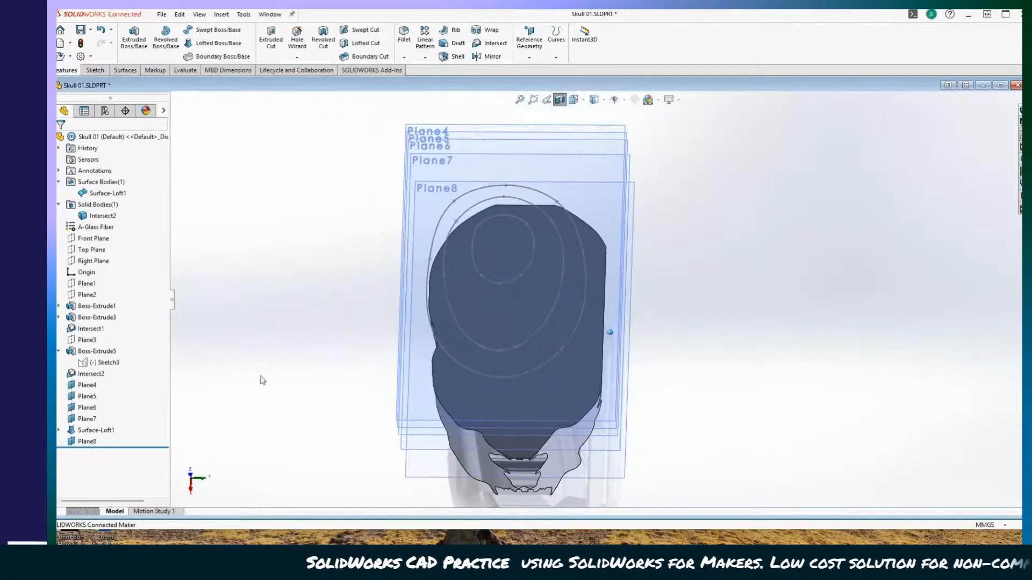
left_click(571, 101)
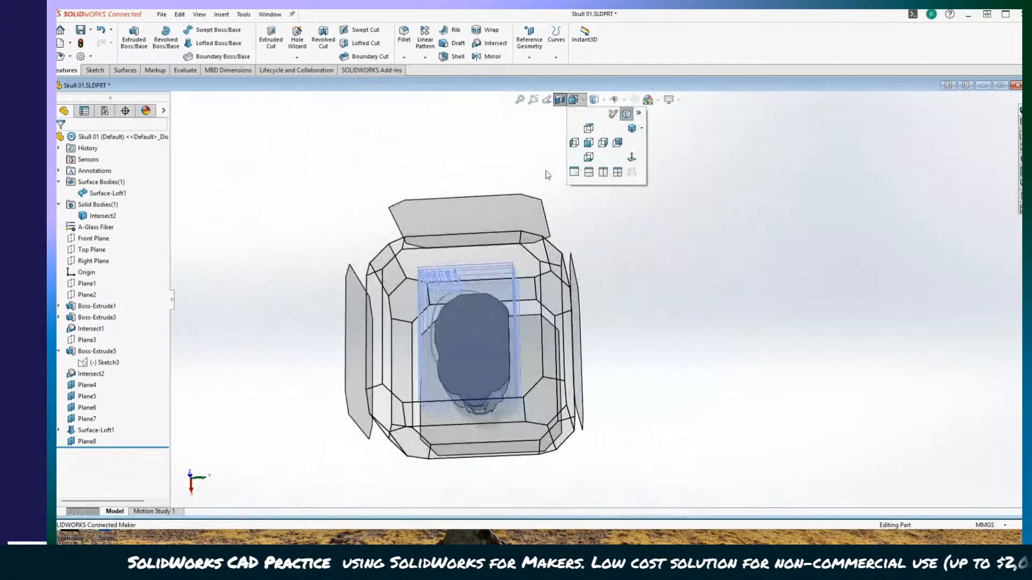
left_click(506, 317)
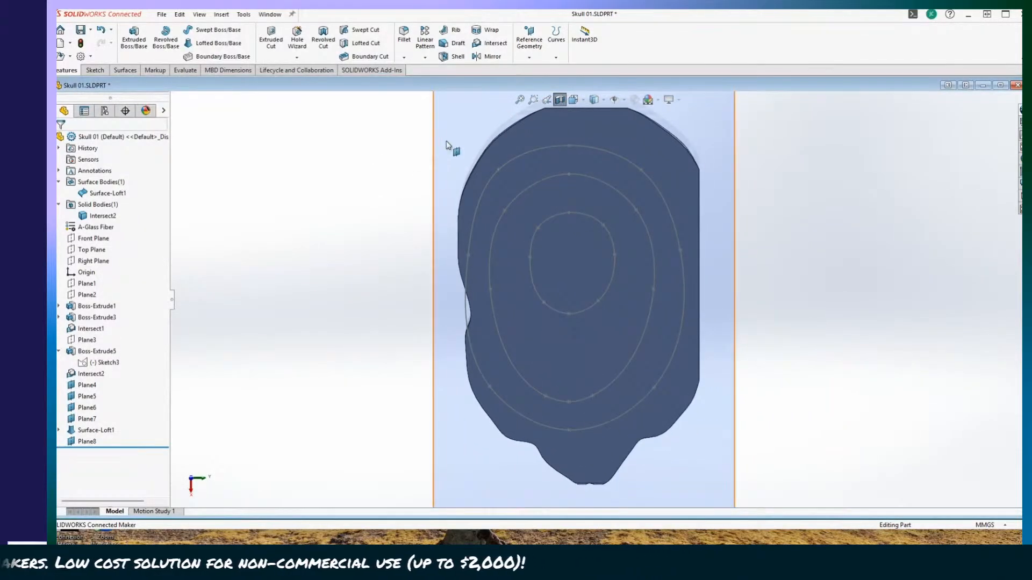
Step: Sketch a closed spline on Plane8 around the section outline, with a small notch on each side and a dip at the chin
left_click(99, 72)
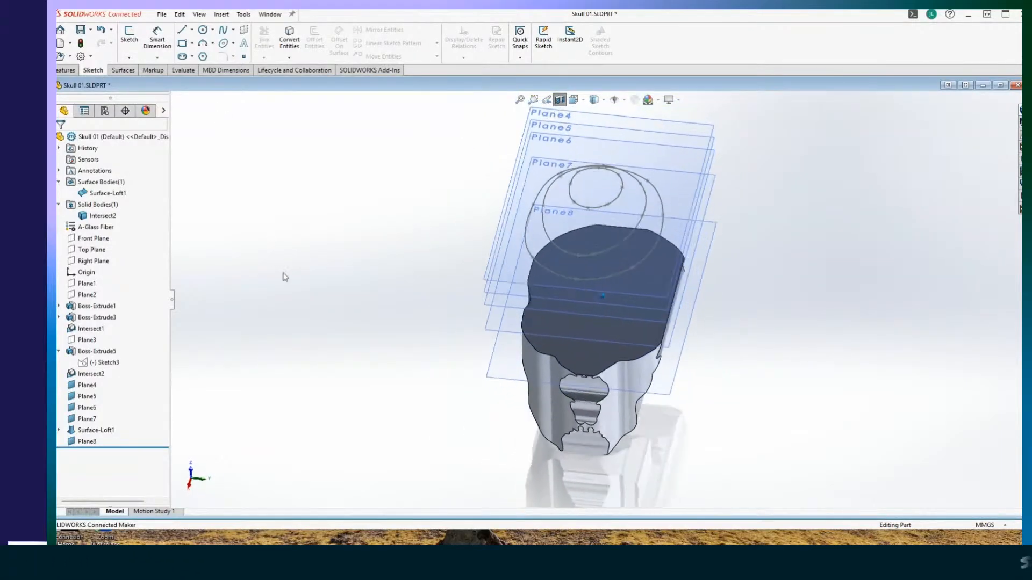
left_click(131, 36)
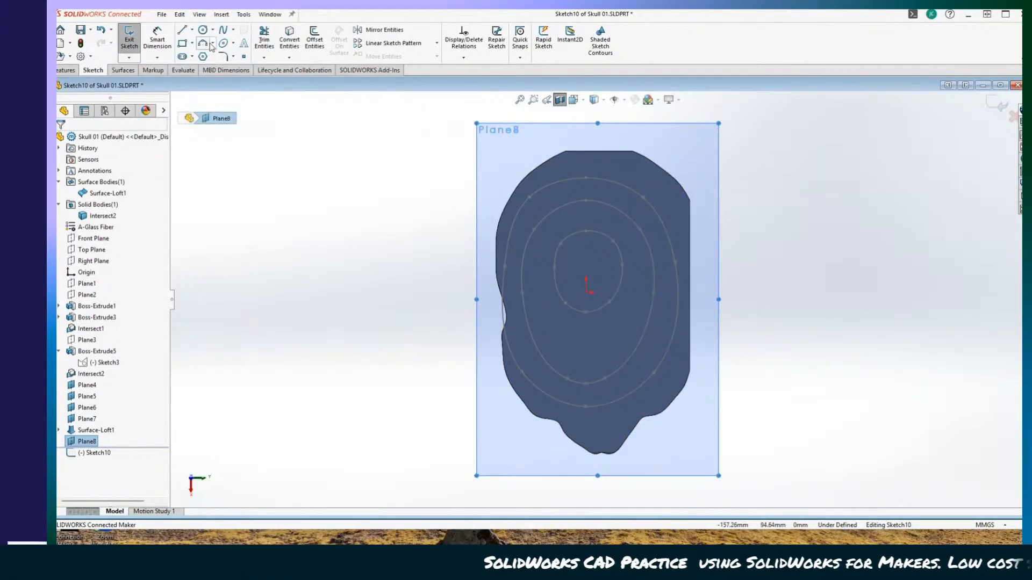
left_click(586, 150)
left_click(505, 198)
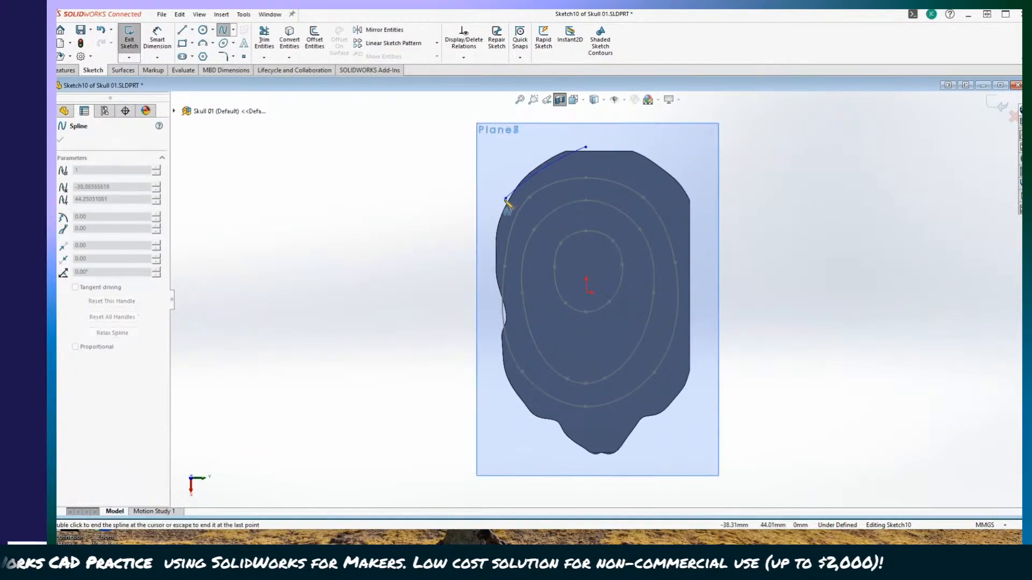
left_click(496, 296)
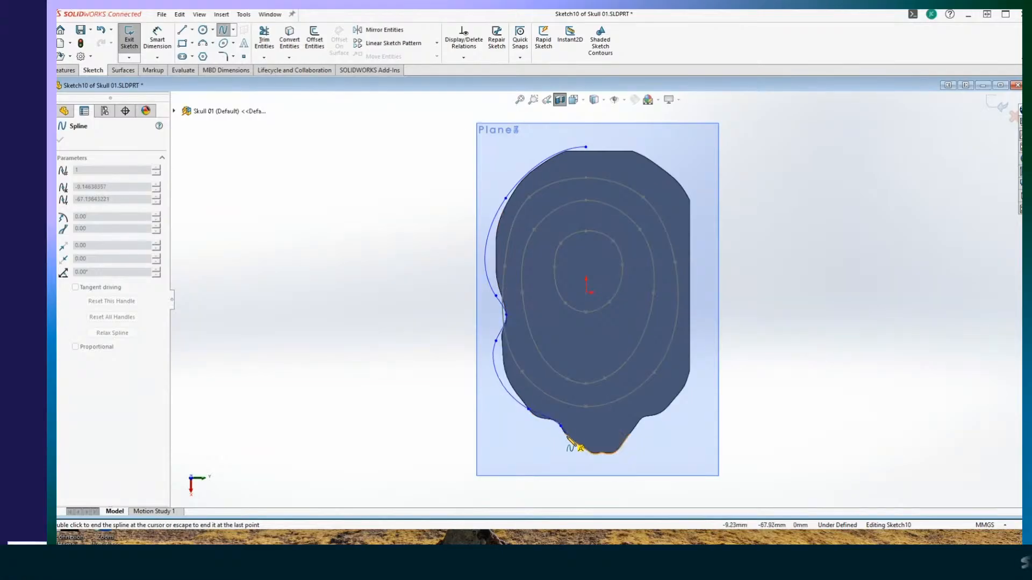
left_click(595, 453)
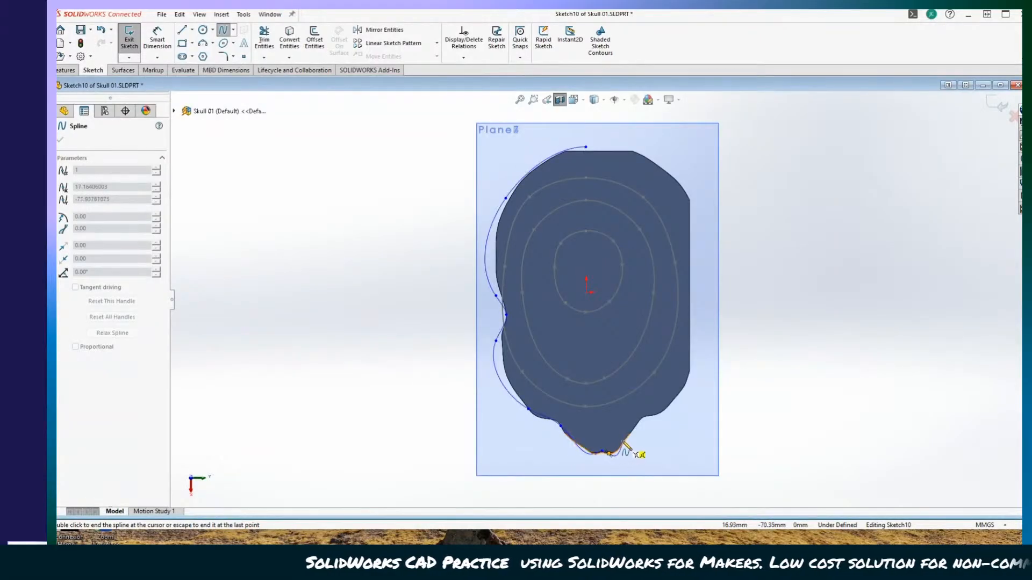
left_click(662, 411)
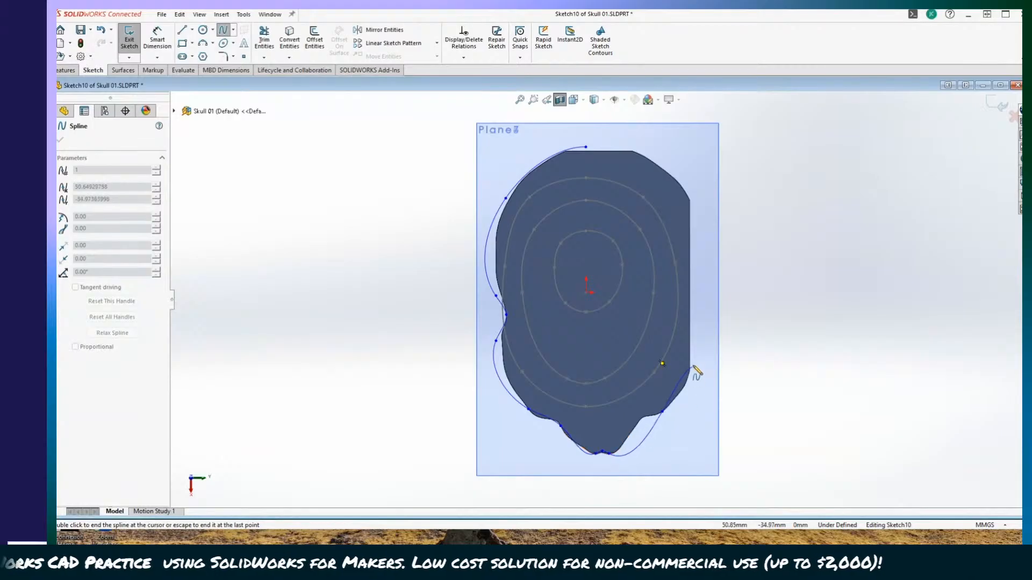
left_click(694, 346)
left_click(672, 319)
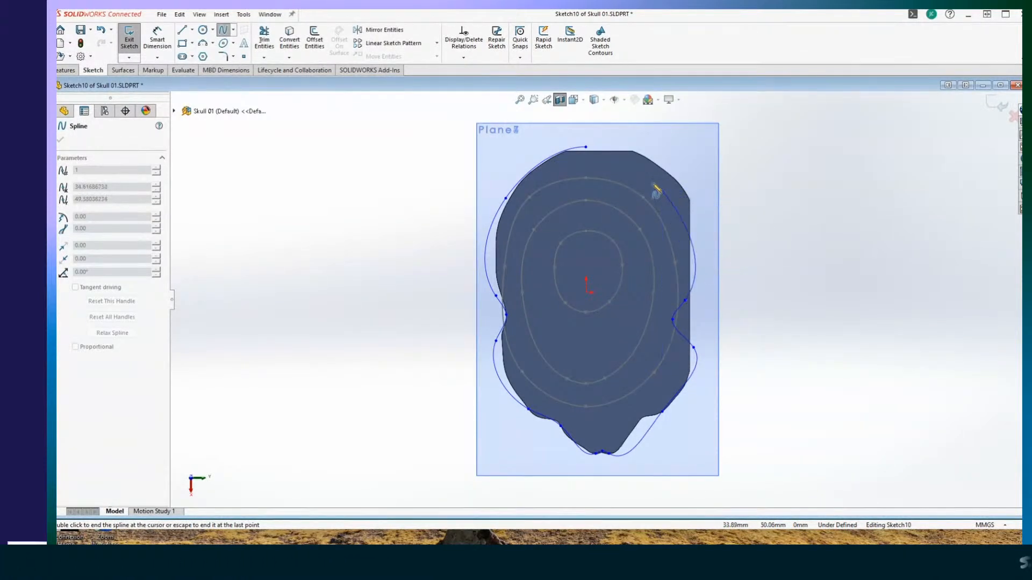
left_click(586, 146)
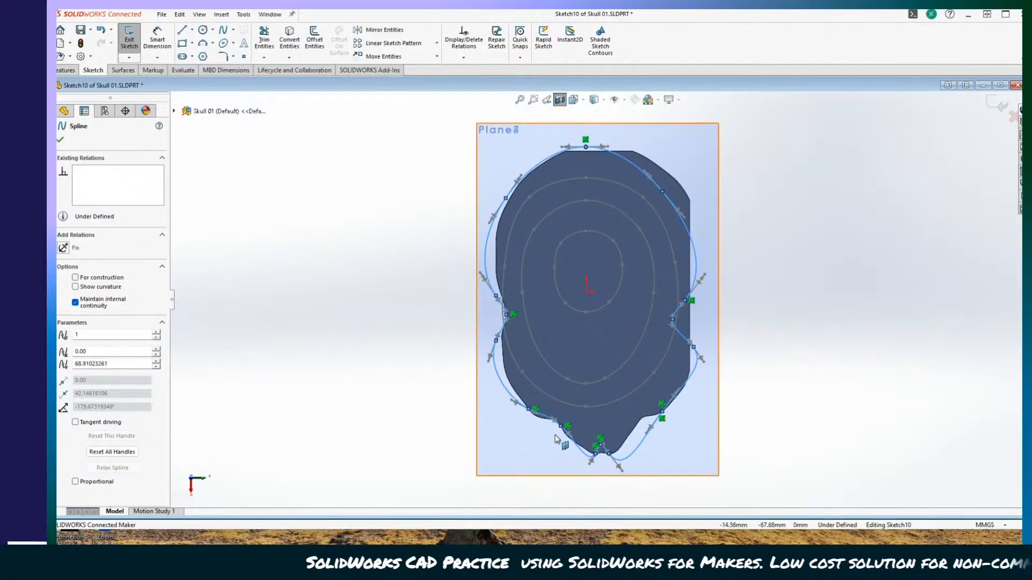
Step: Delete the spline point on the left slope of the chin and adjust the two side notch points to make the right notch shallower
left_click(560, 425)
right_click(561, 425)
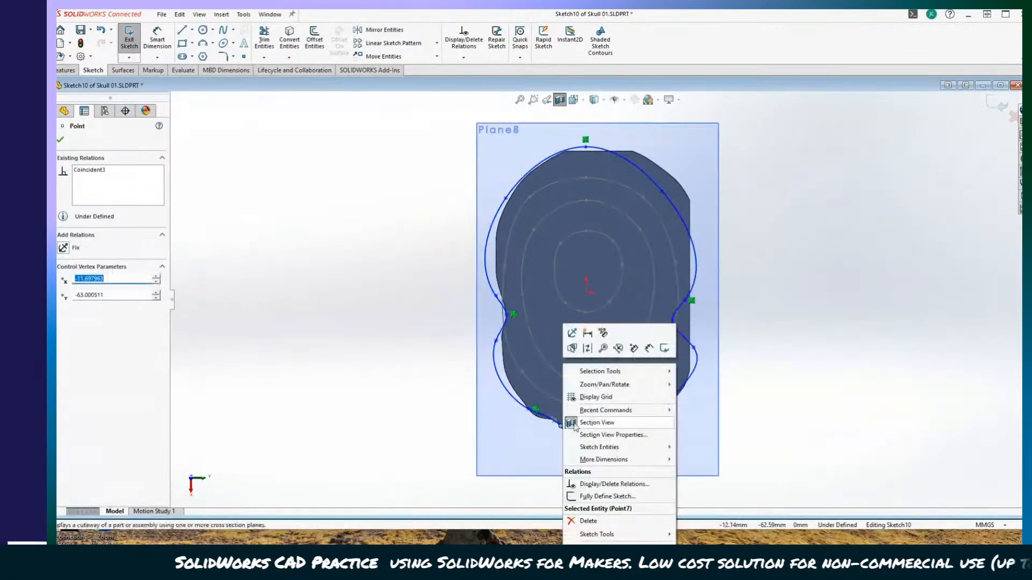
left_click(588, 520)
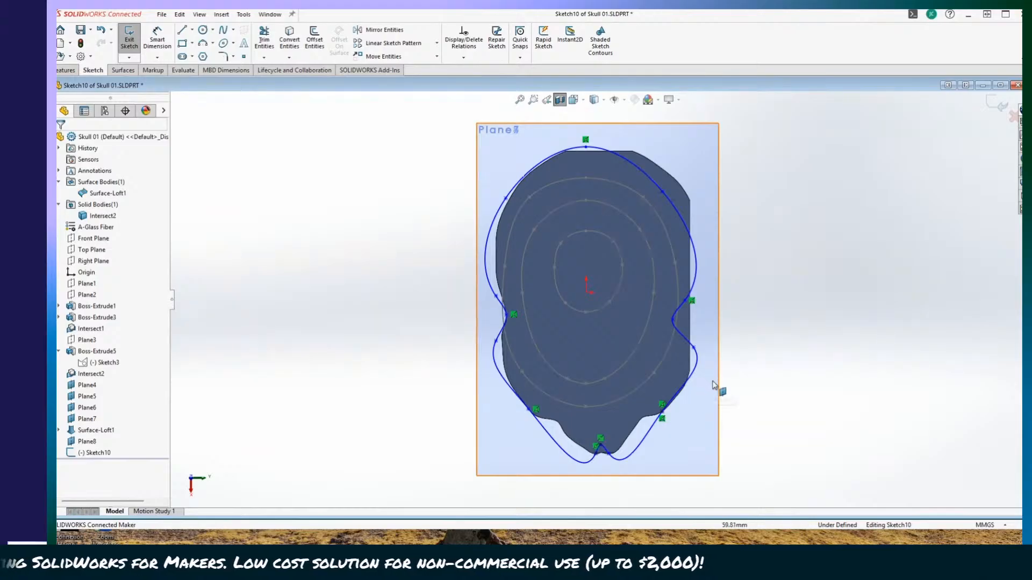
left_click_drag(673, 318, 680, 320)
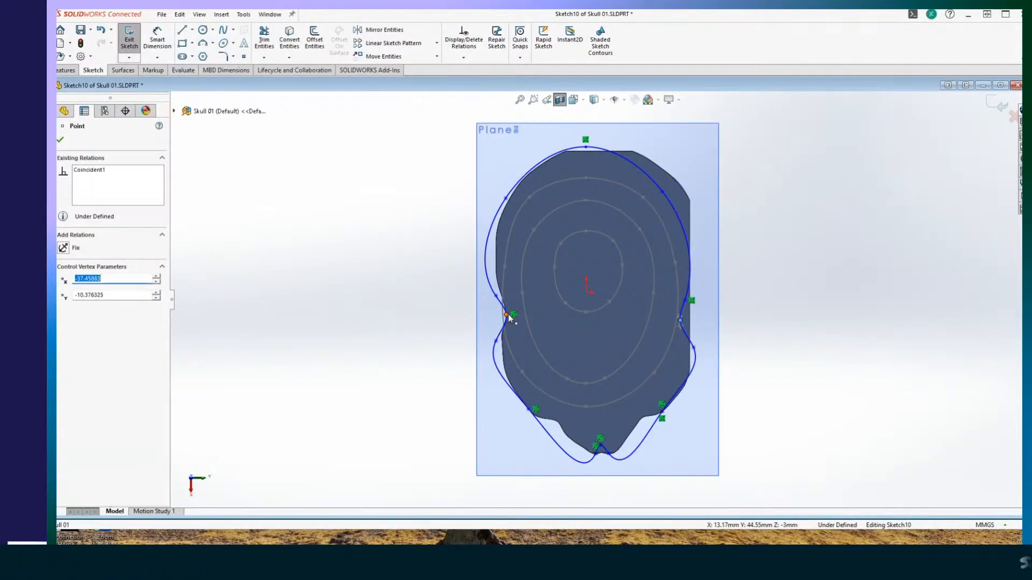
left_click_drag(505, 319, 506, 320)
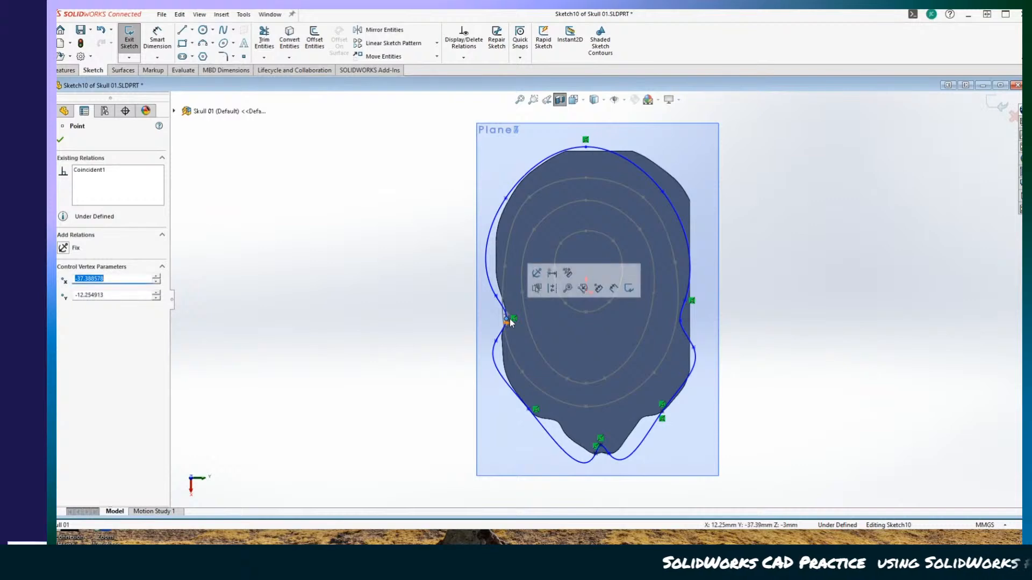
Step: Try to delete the coincident relation at the spline's left notch point
right_click(515, 321)
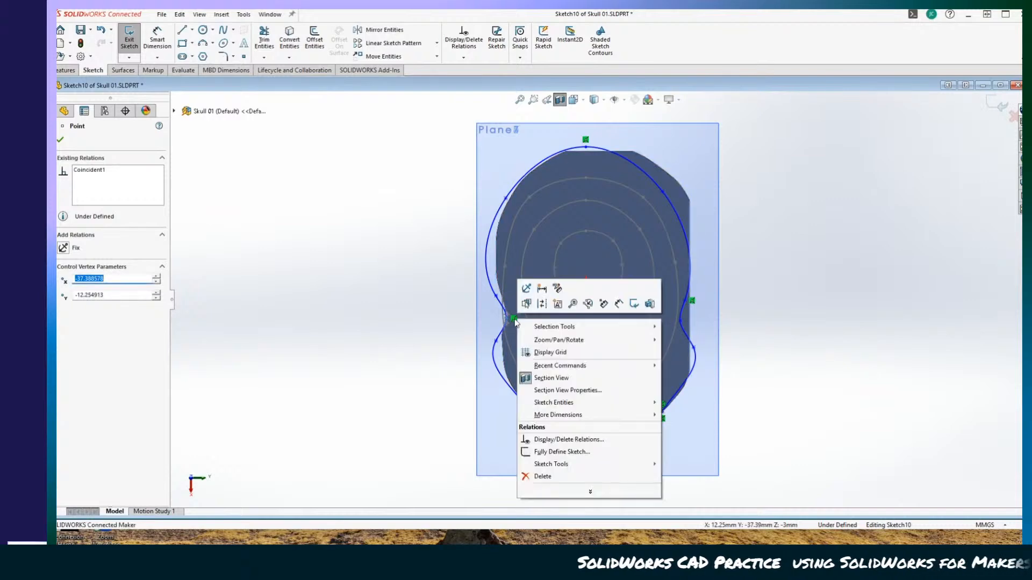
left_click(544, 477)
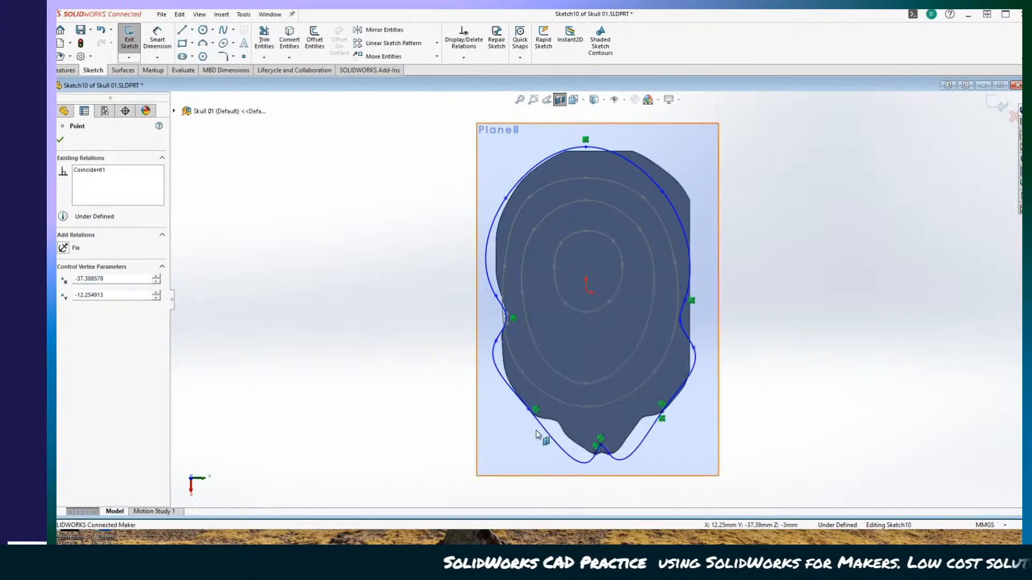
left_click(506, 320)
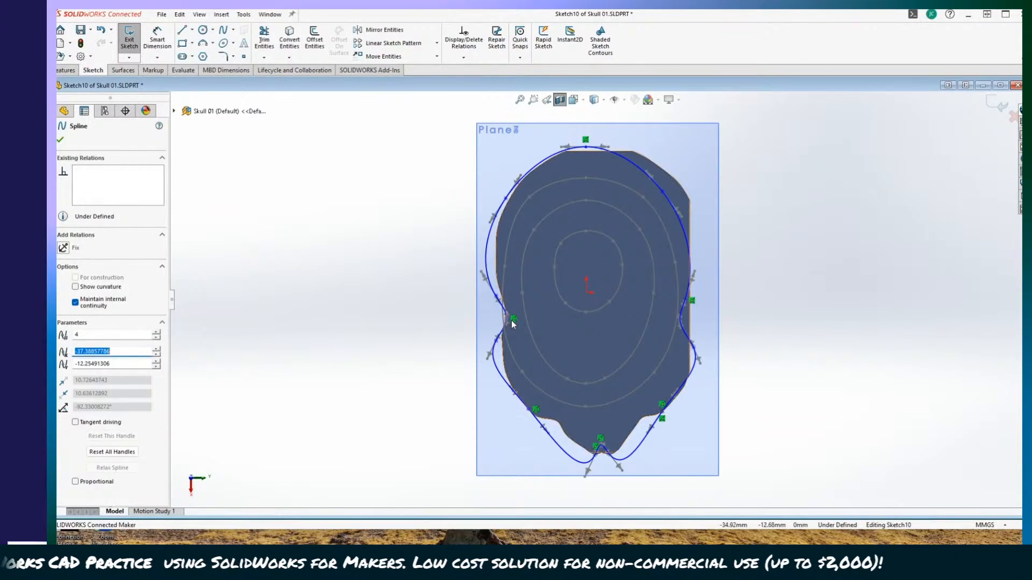
left_click(448, 319)
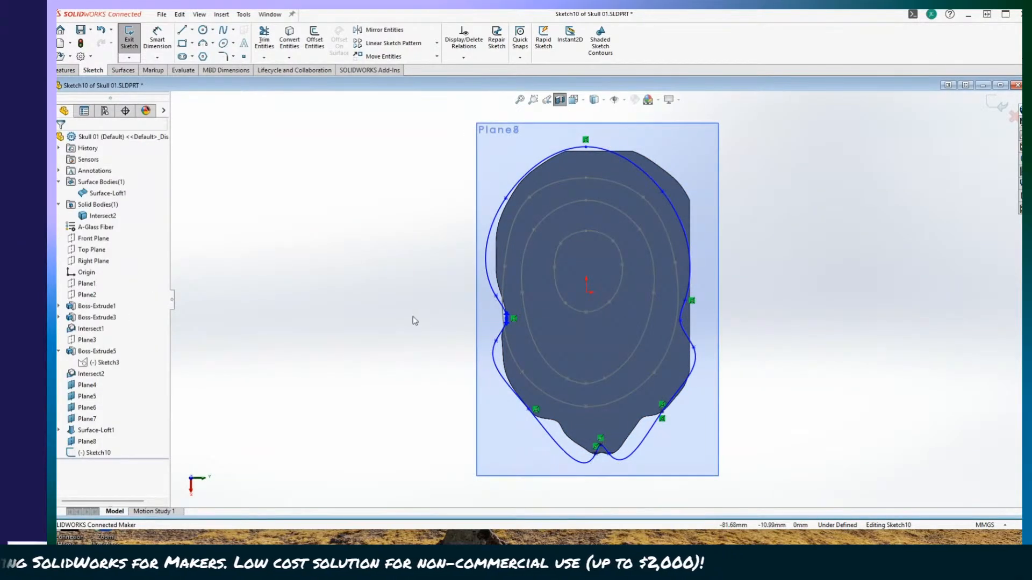
Step: Remove the coincident relation from the left notch point and move the point slightly outward to make the notch shallower
left_click(506, 320)
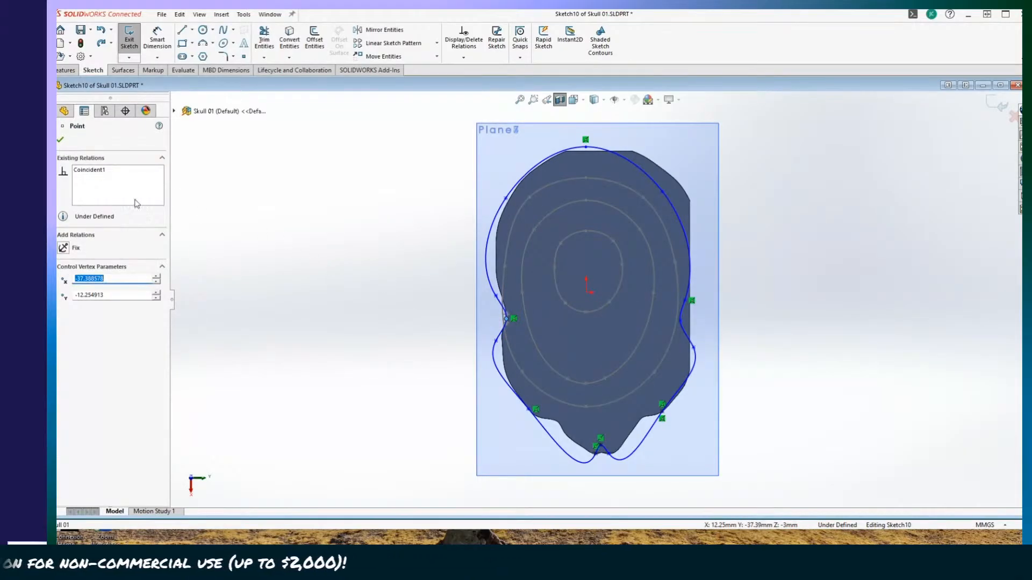
right_click(84, 170)
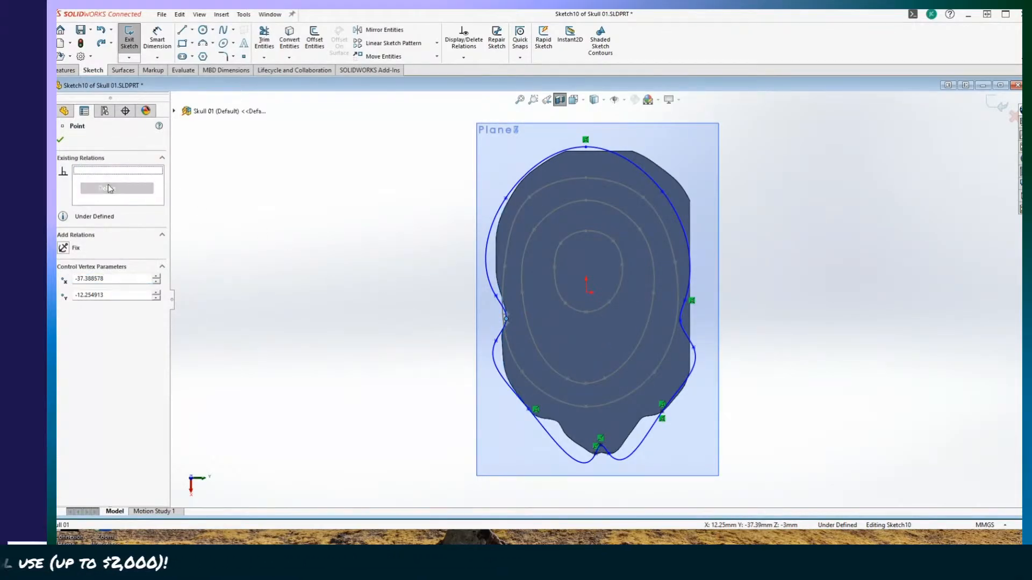
left_click(418, 333)
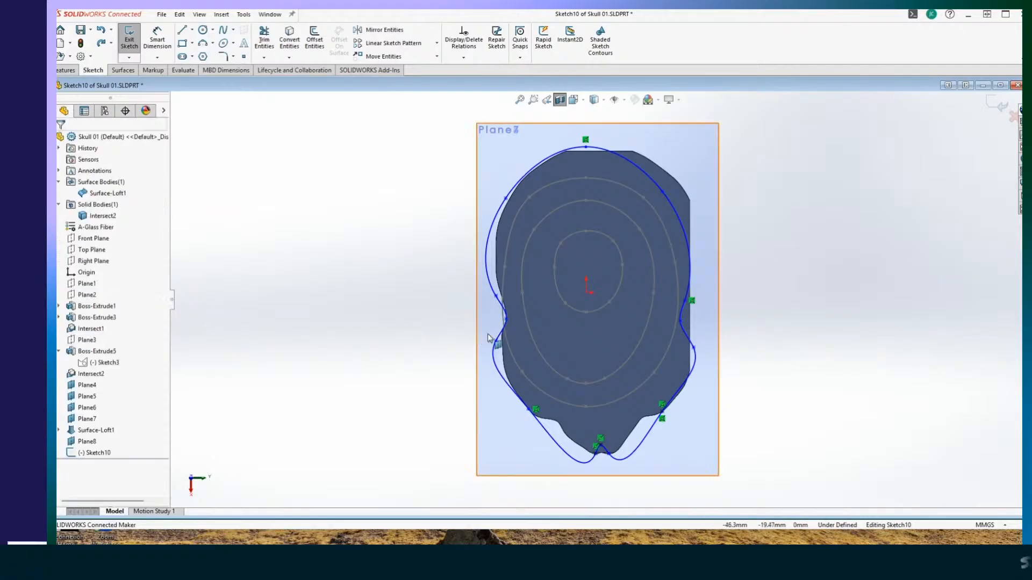
left_click(506, 319)
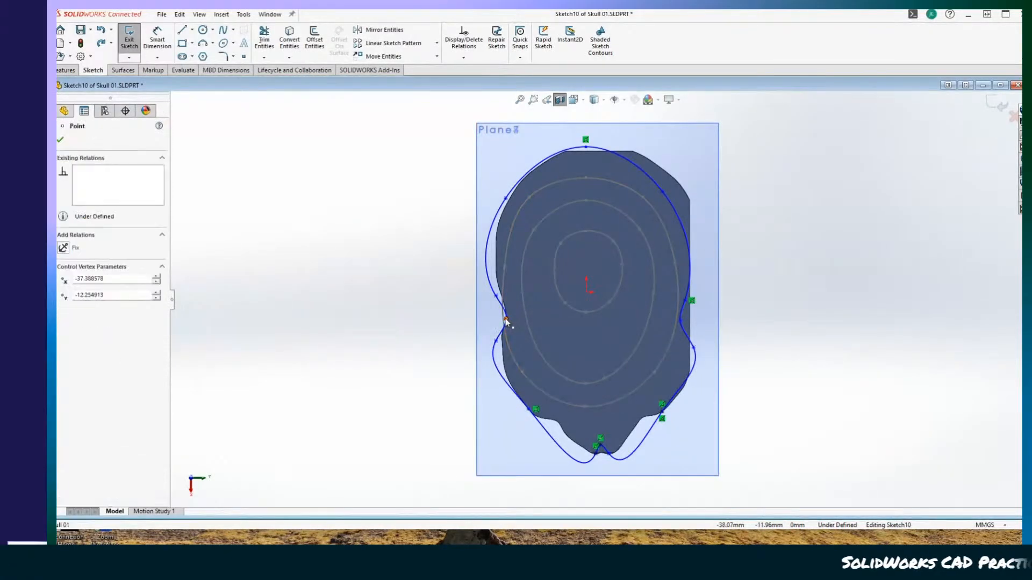
mouse_move(502, 320)
left_mouse_down()
mouse_move(488, 321)
mouse_move(501, 317)
left_mouse_up()
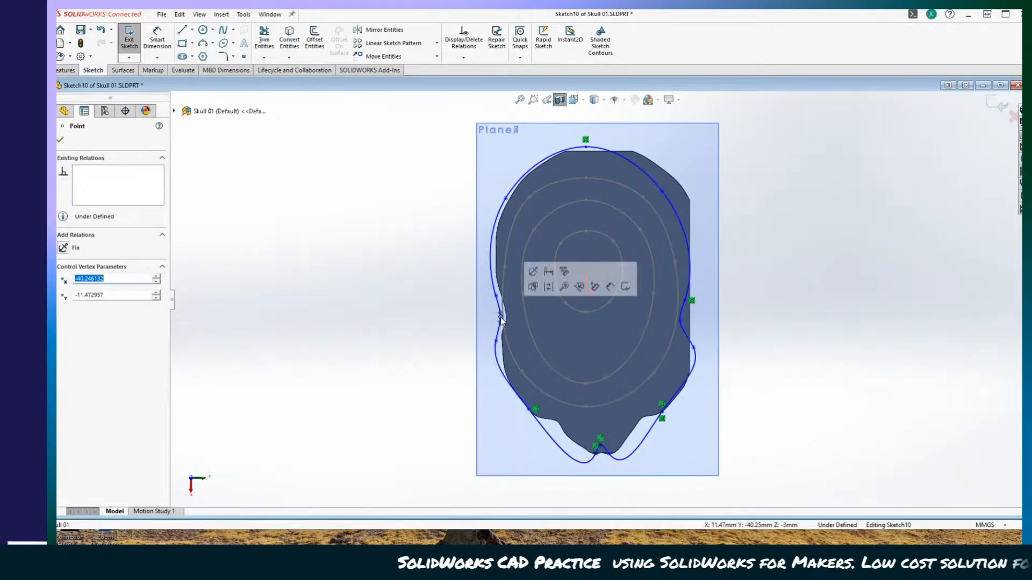
Step: Move the spline point just below the right notch slightly inward to flatten the bulge on that side
left_click(693, 347)
left_click_drag(693, 349, 689, 349)
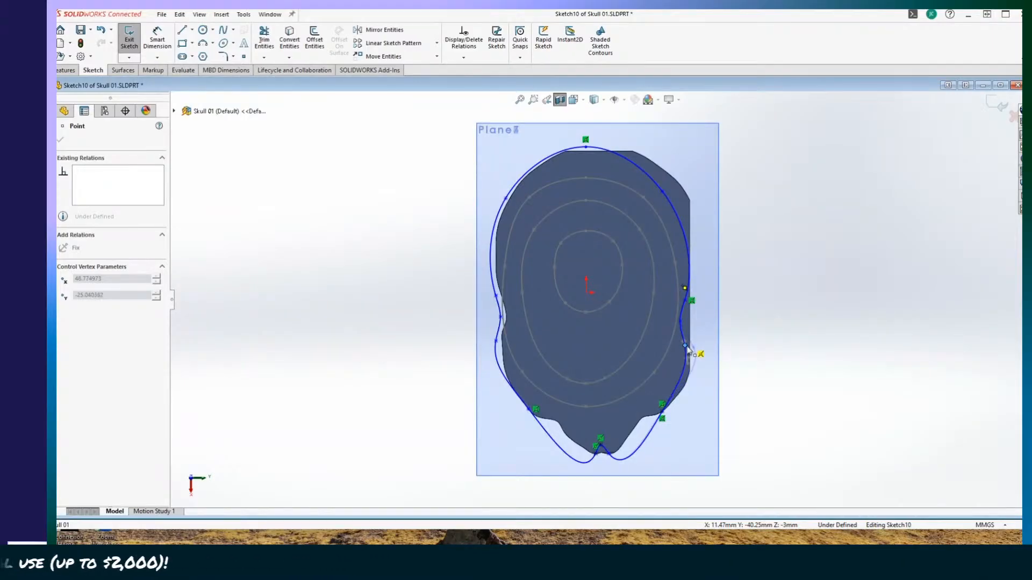
left_click_drag(687, 349, 688, 350)
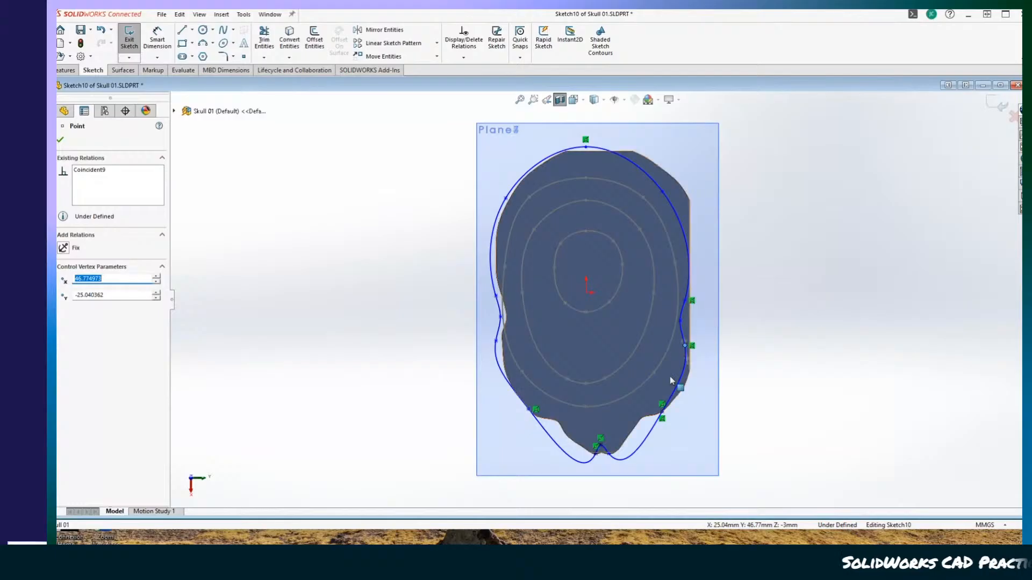
left_click_drag(687, 348, 690, 350)
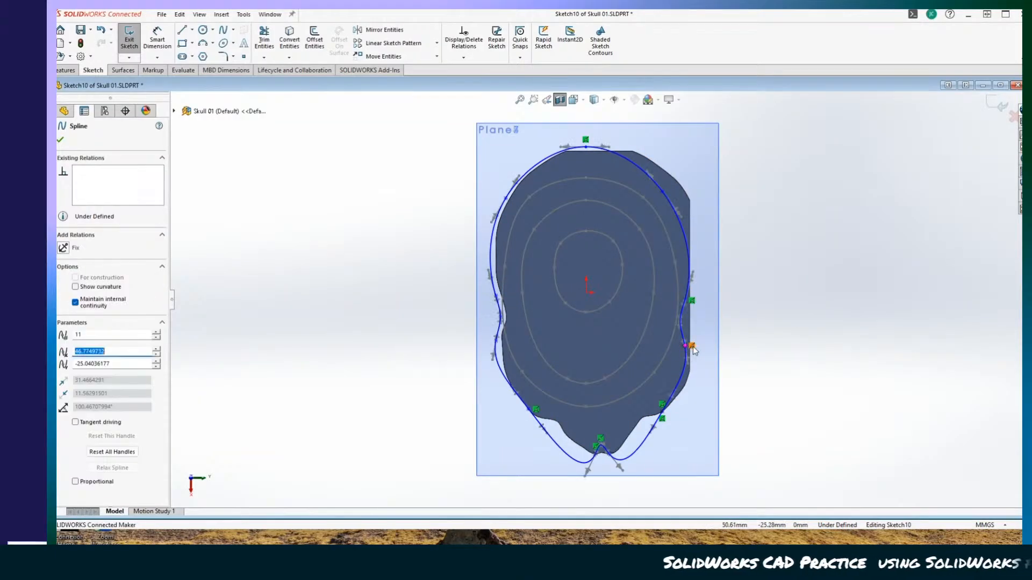
key("Escape")
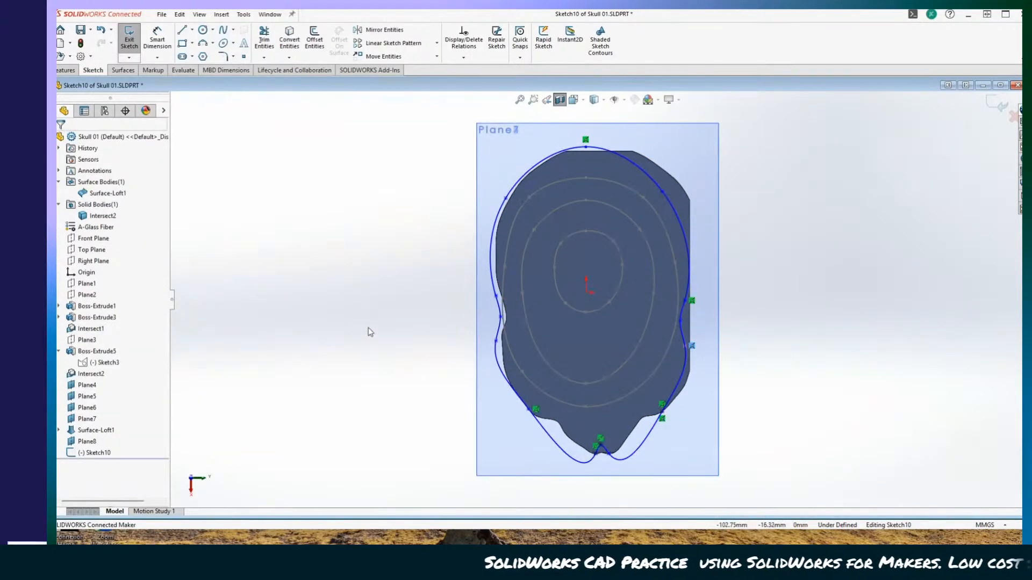
Step: Delete the coincident relations of the spline points just below and just above the right notch
left_click(685, 346)
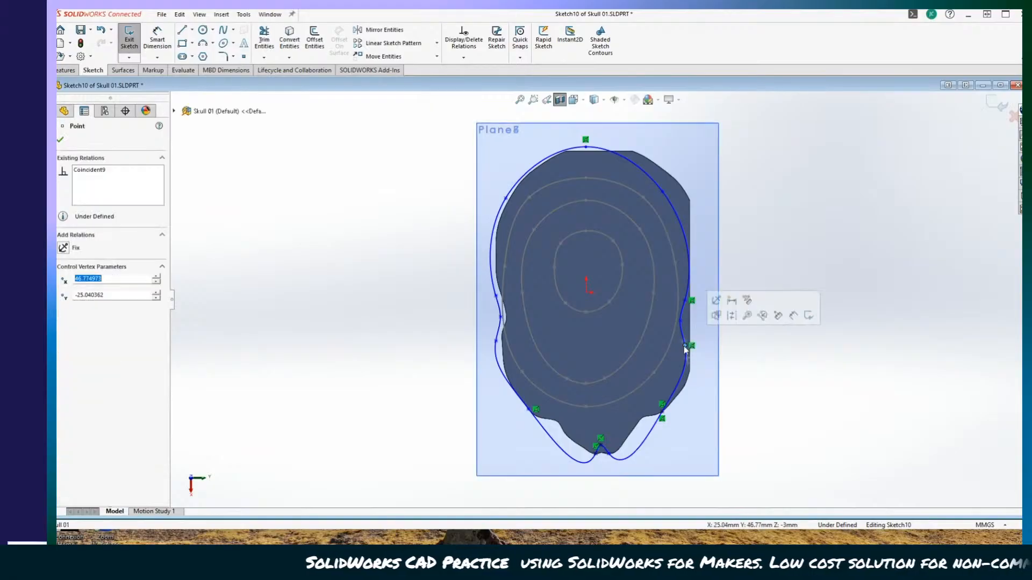
right_click(91, 170)
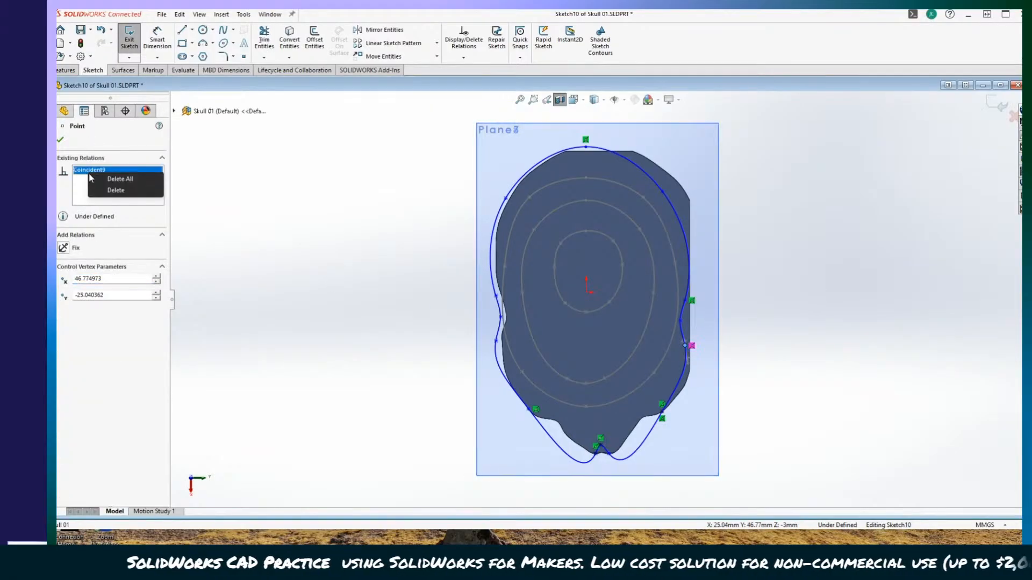
left_click(135, 194)
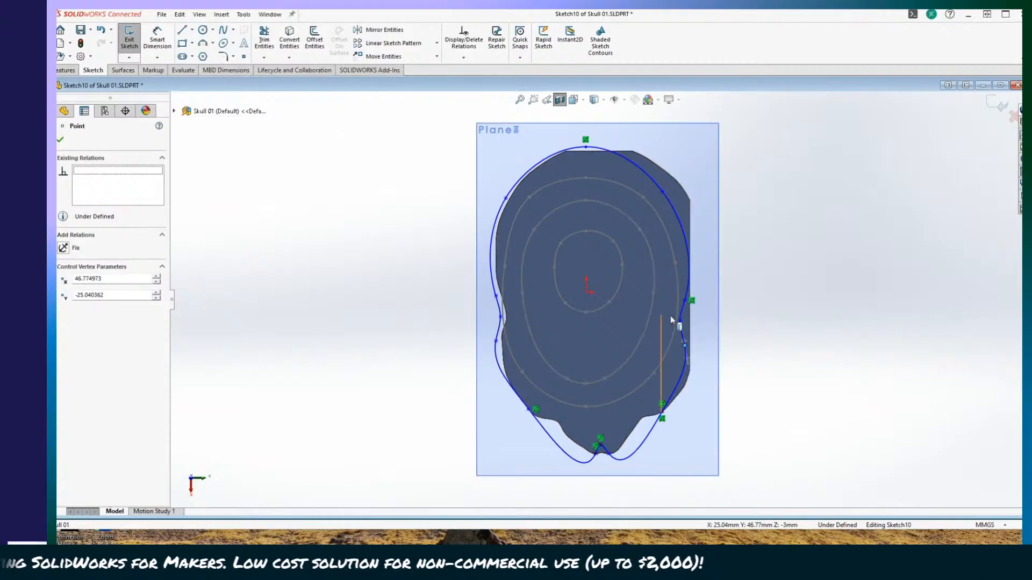
left_click(685, 300)
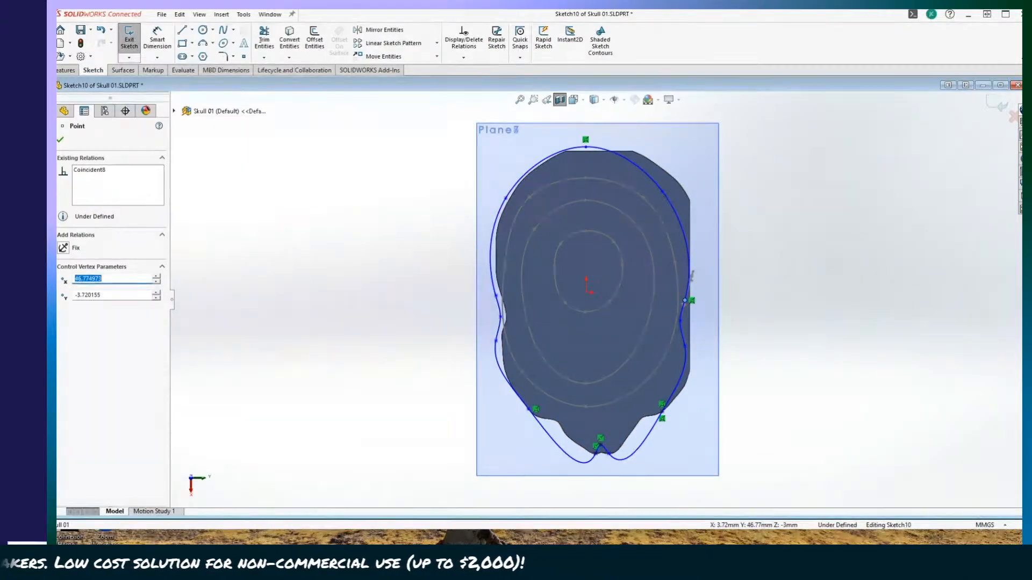
right_click(92, 171)
left_click(117, 188)
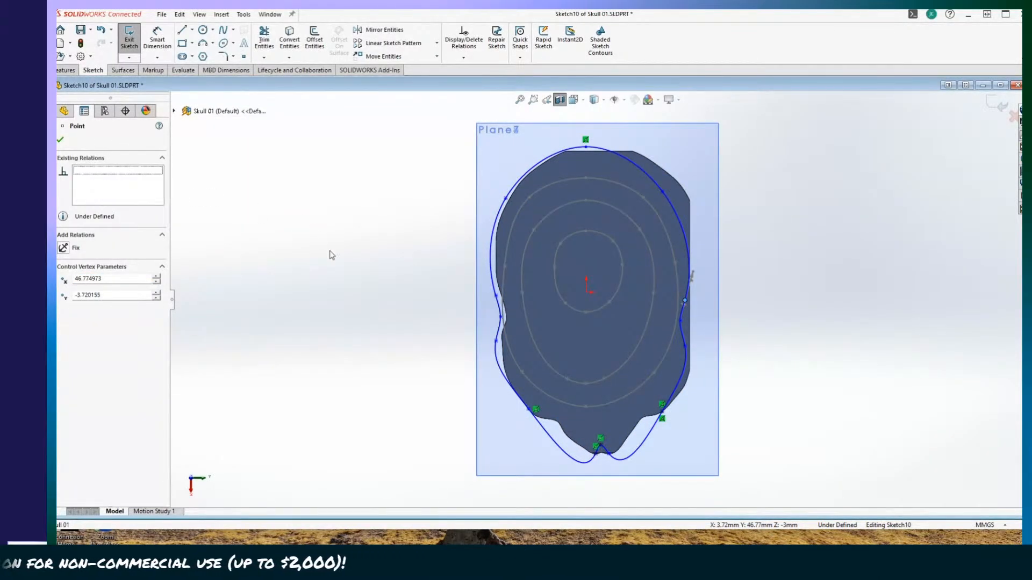
left_click(318, 285)
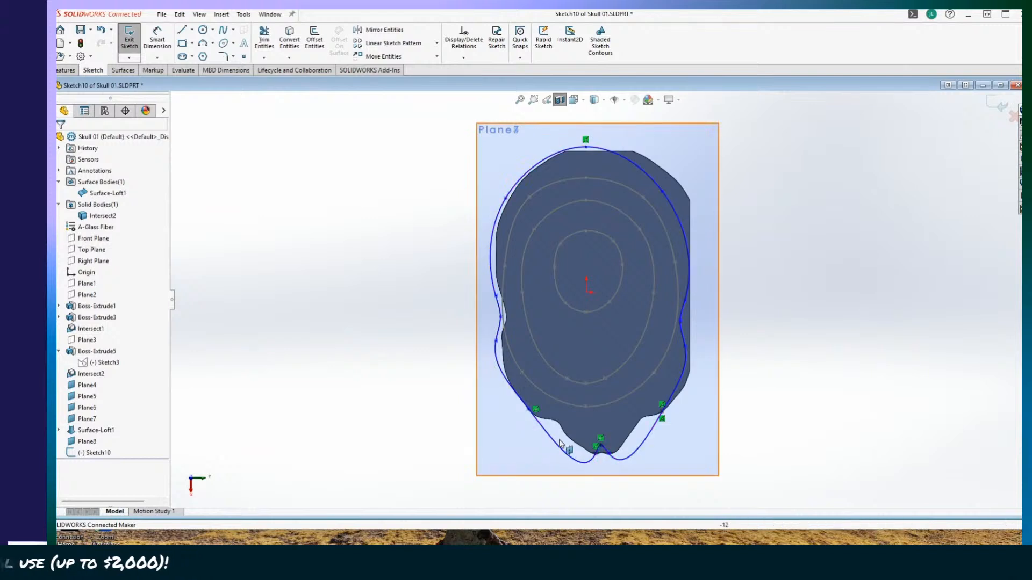
Step: Delete the midpoint relation of the spline's bottom notch point and the remaining relation beside it
left_click(600, 447)
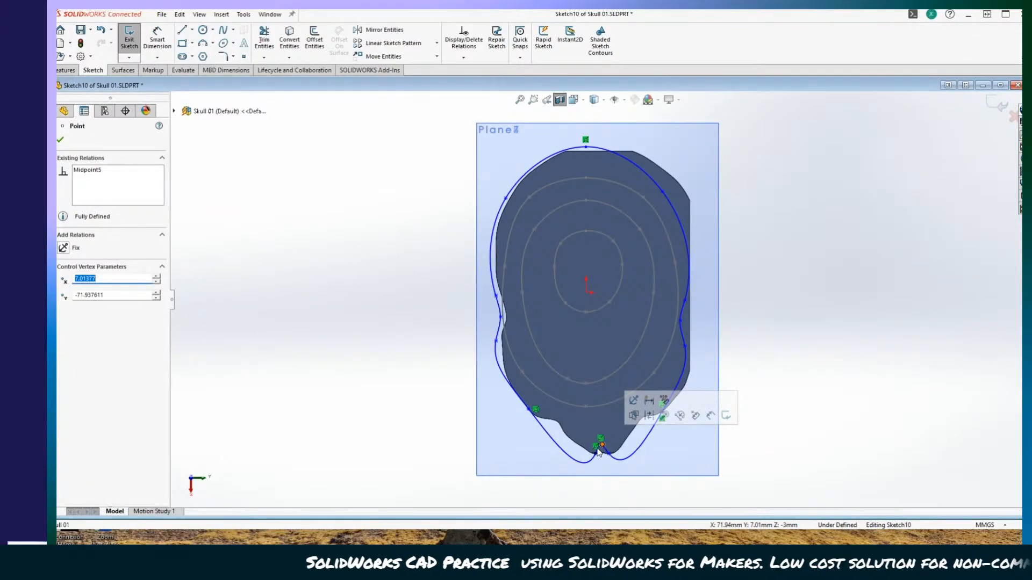
left_click(598, 451)
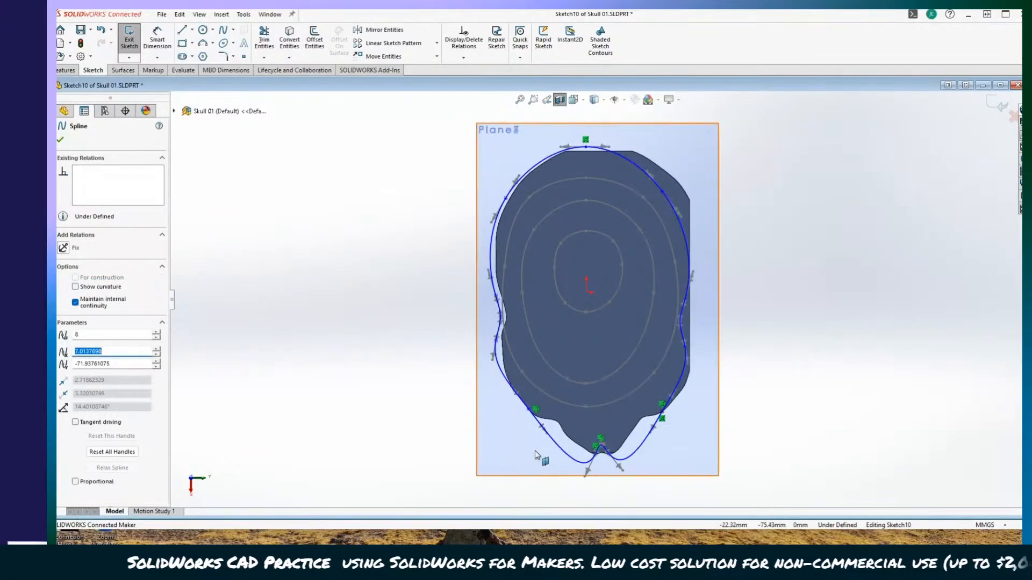
left_click(379, 419)
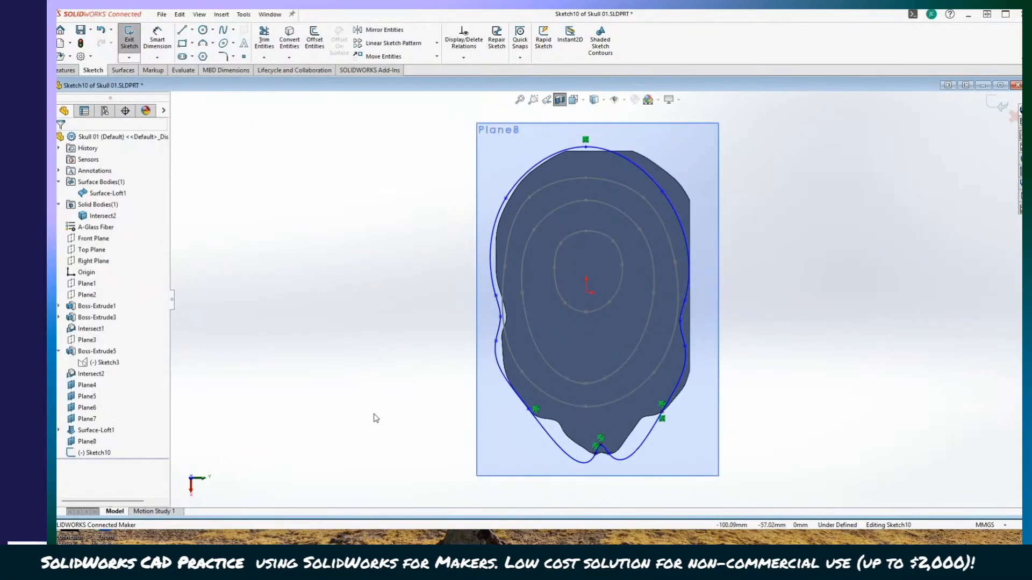
left_click(600, 446)
right_click(90, 169)
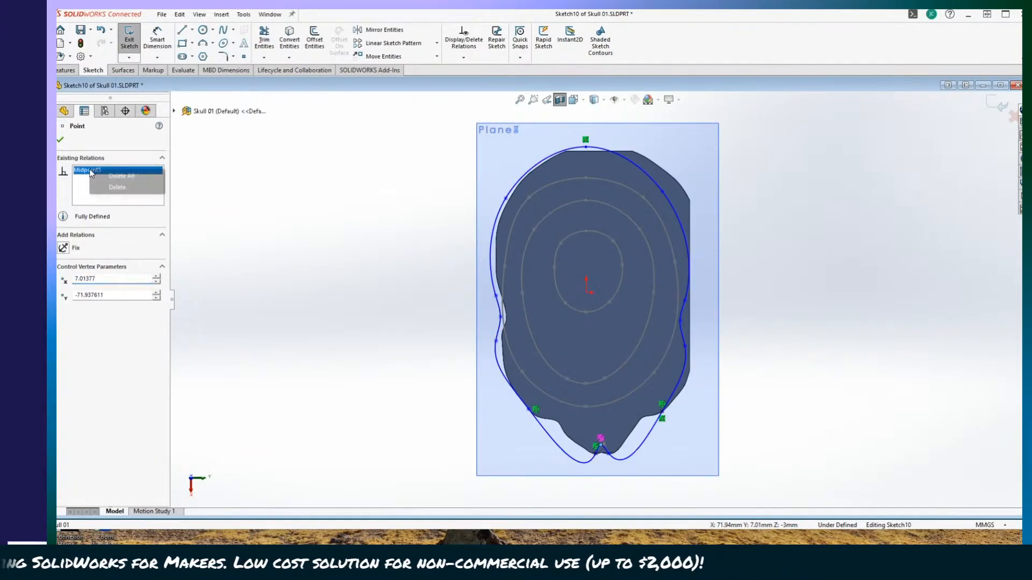
left_click(116, 188)
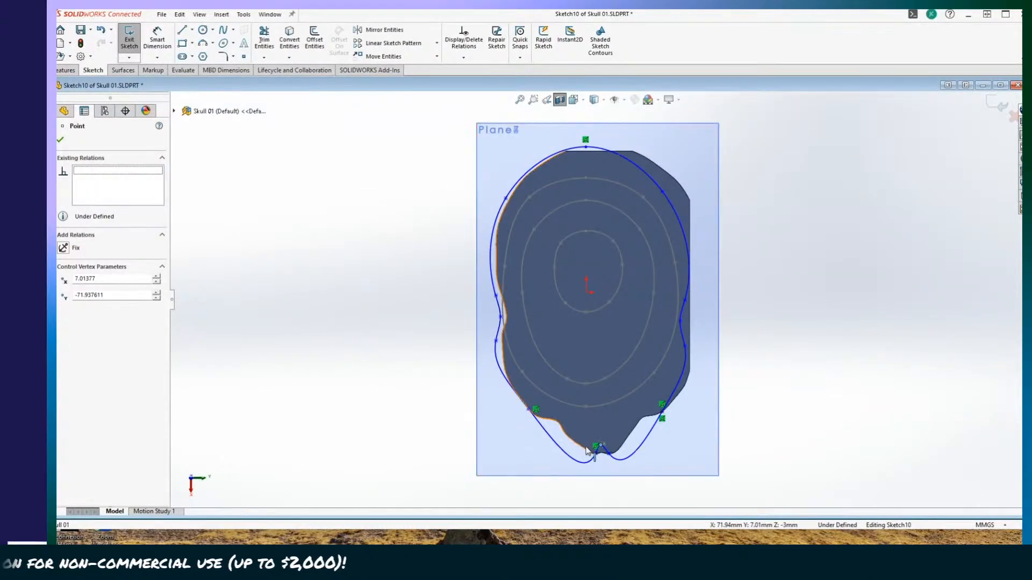
right_click(597, 449)
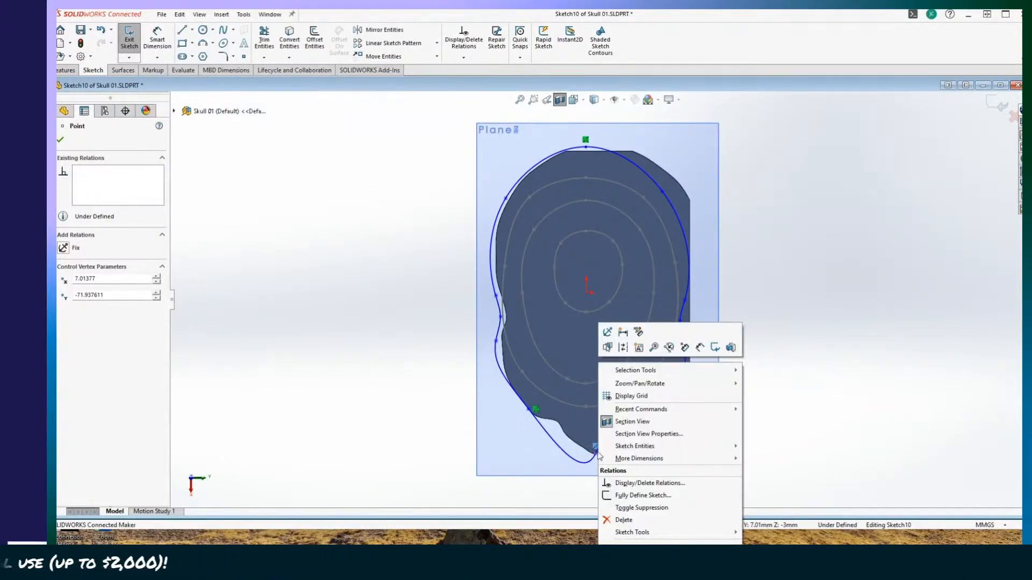
left_click(623, 521)
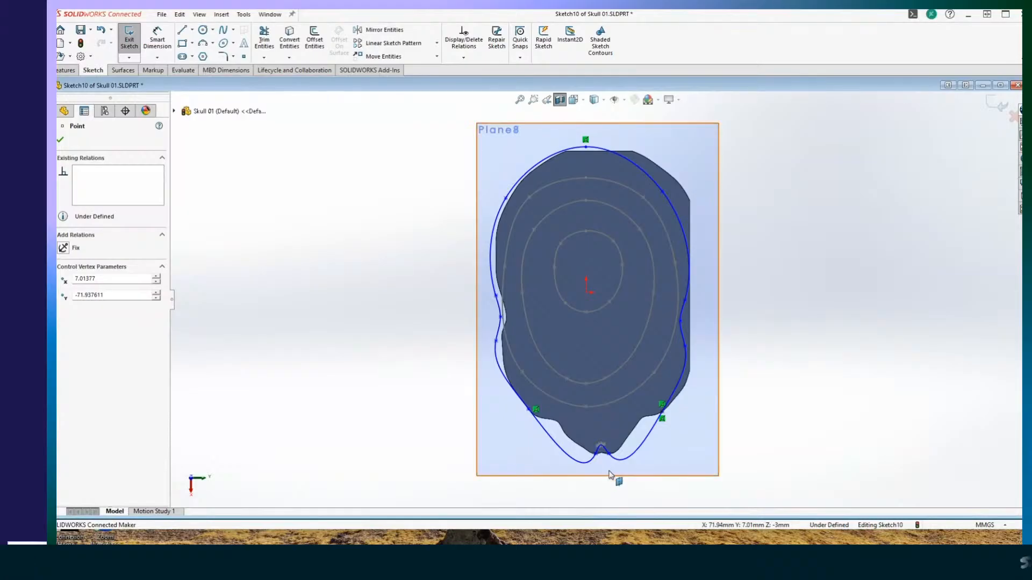
left_click(320, 365)
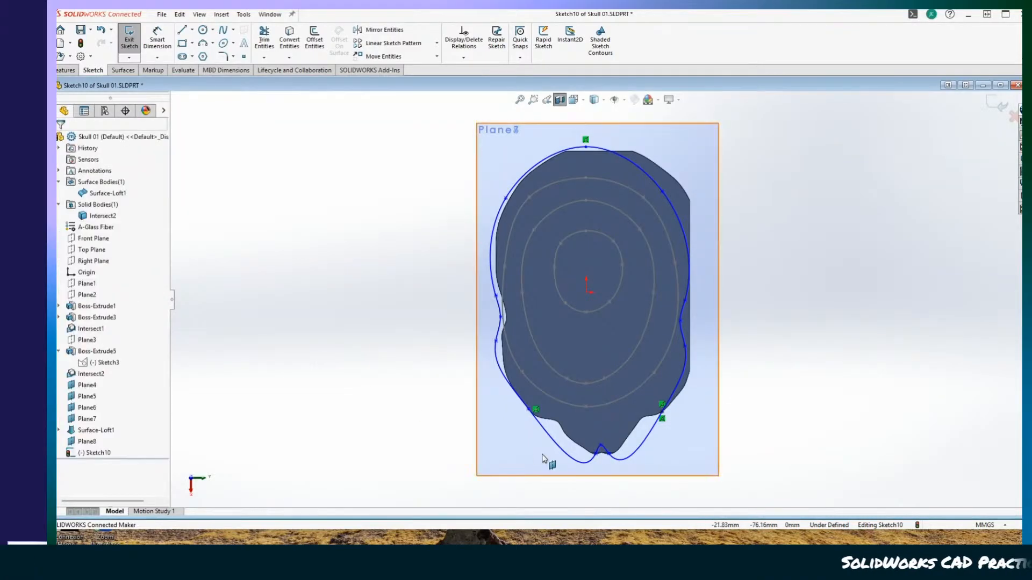
Step: Move the freed spline point slightly down to flatten the notch at the profile's bottom, and exit the sketch
left_click_drag(601, 448, 602, 453)
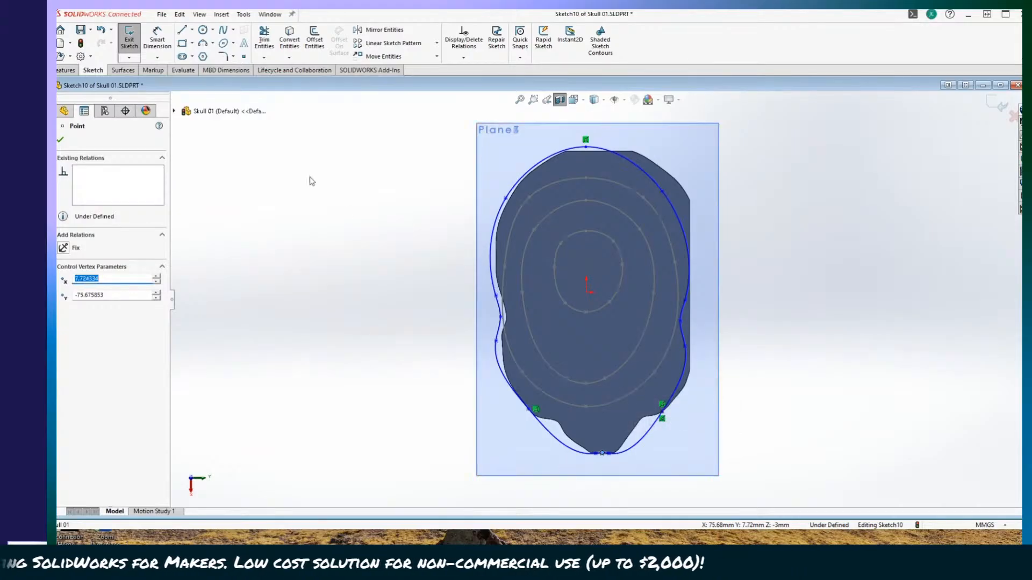
left_click(291, 191)
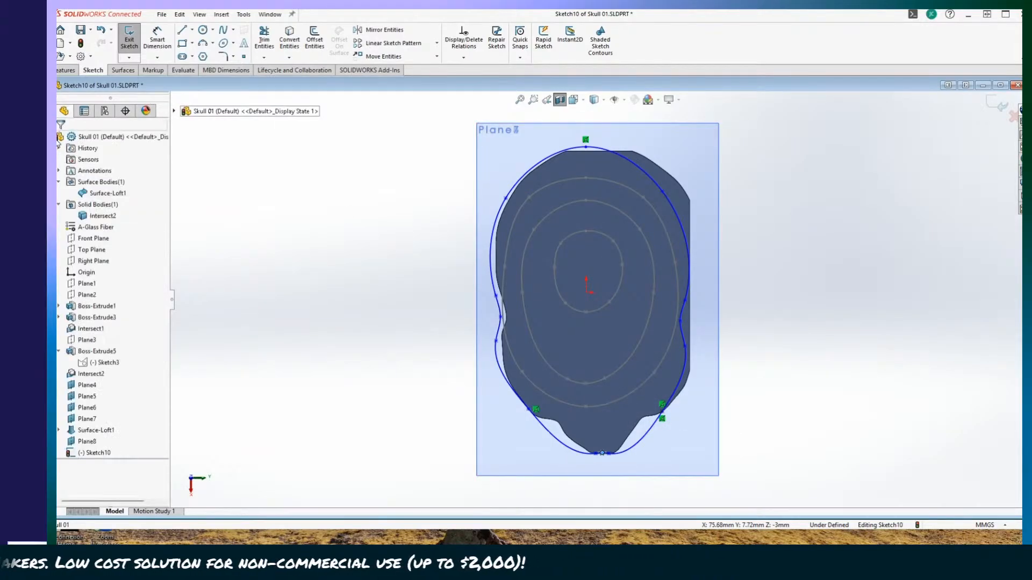
key("ctrl+b")
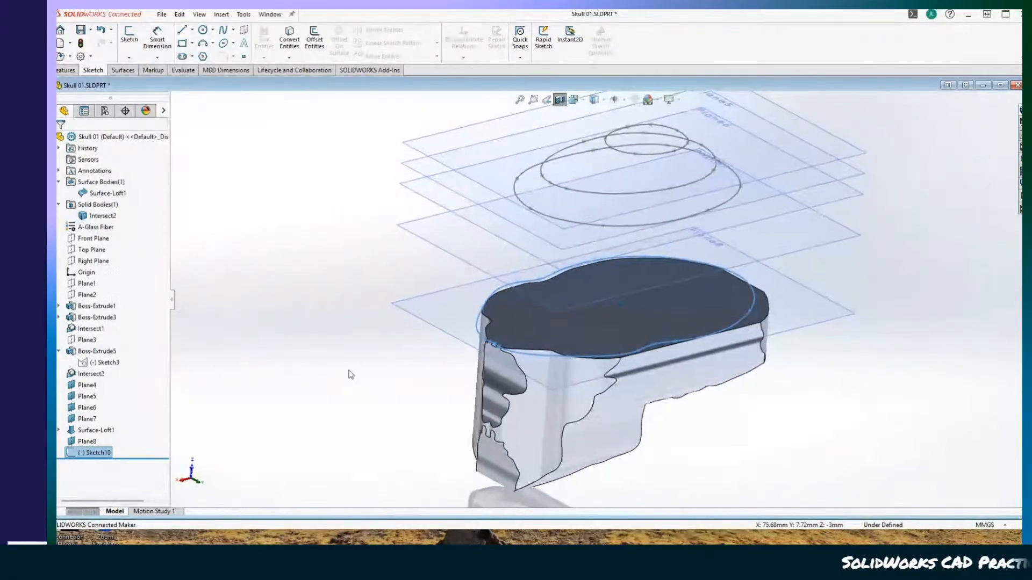
Step: Turn off the section view and hide the solid body Intersect2
left_click(288, 284)
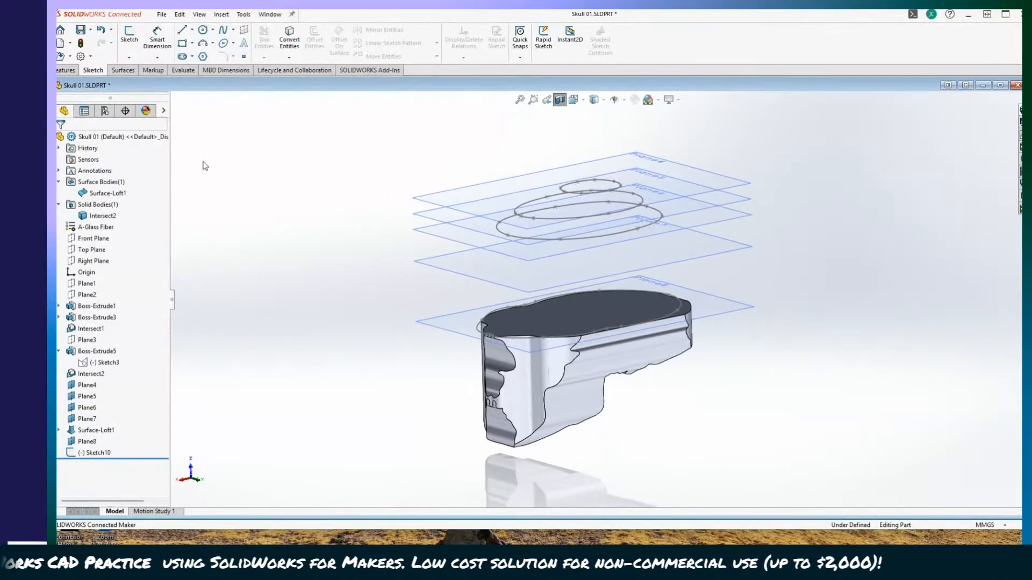
right_click(98, 194)
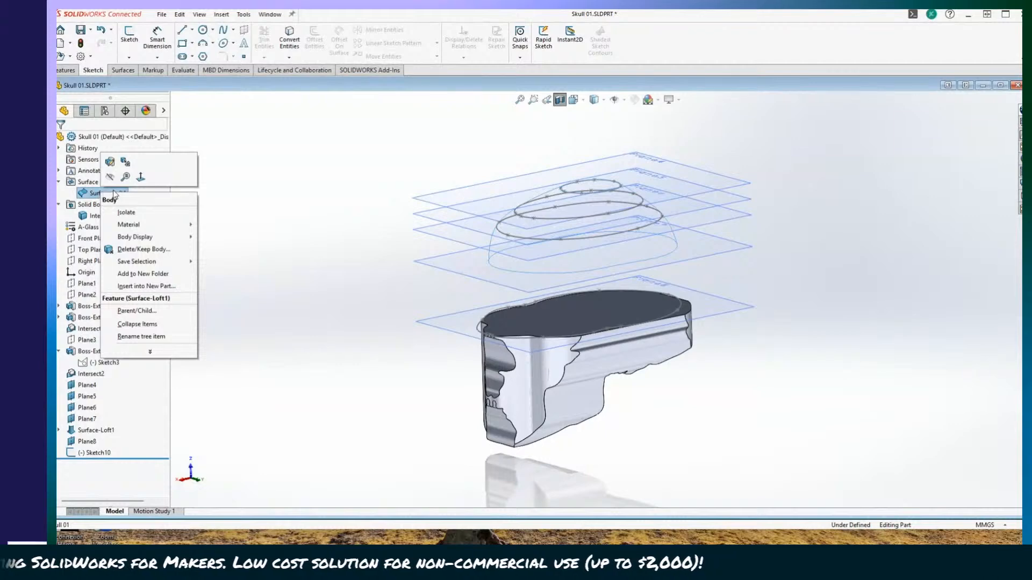
left_click(340, 170)
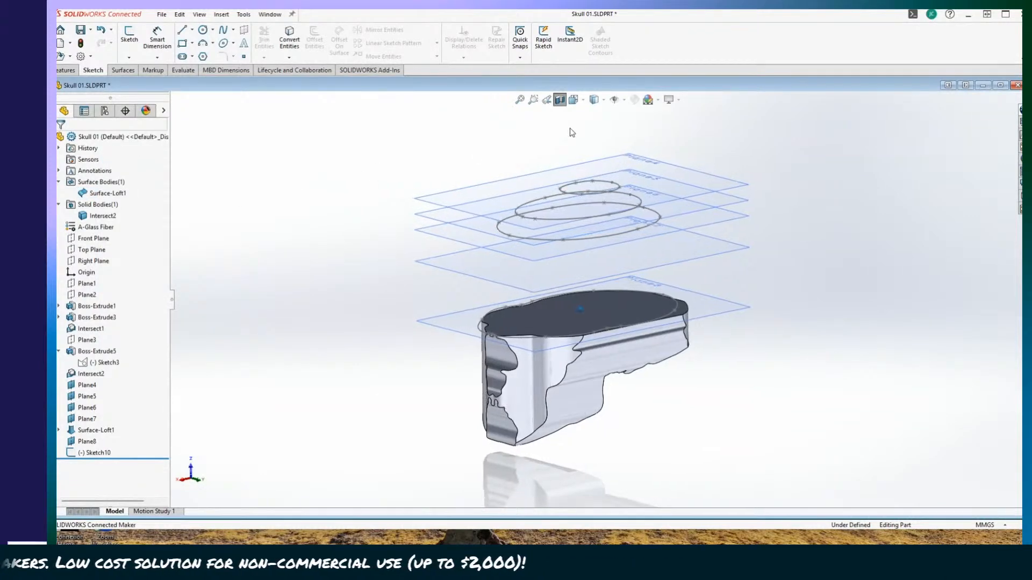
left_click(559, 101)
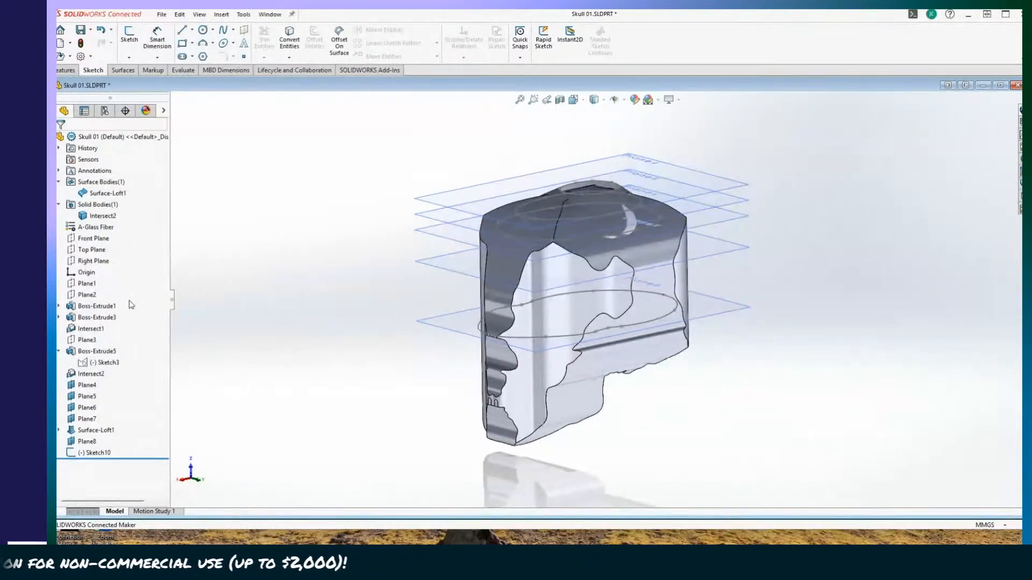
right_click(530, 418)
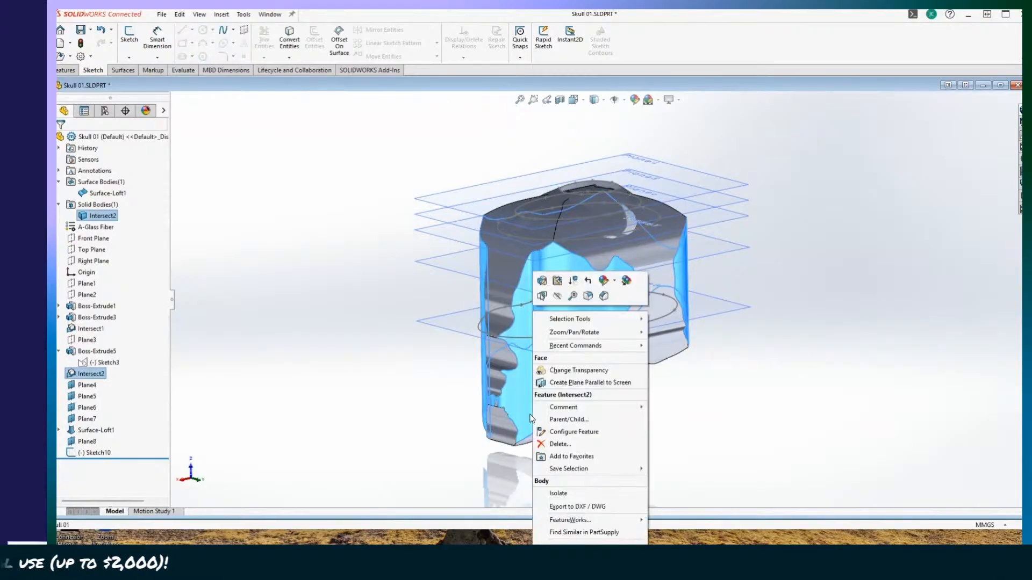
left_click(557, 296)
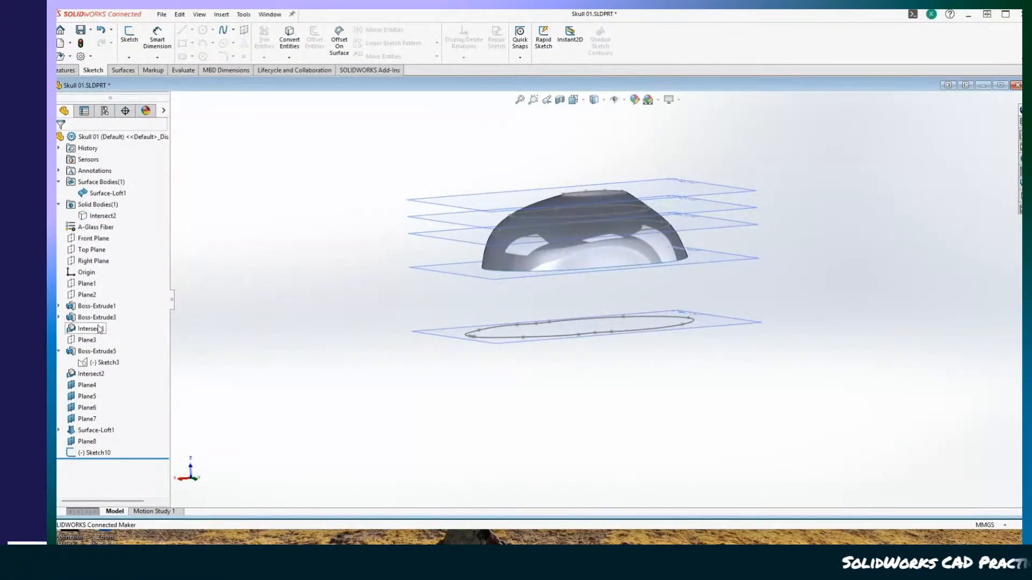
Step: Try to create a filled surface between the Sketch10 profile and the lower edge of the lofted dome
left_click(121, 74)
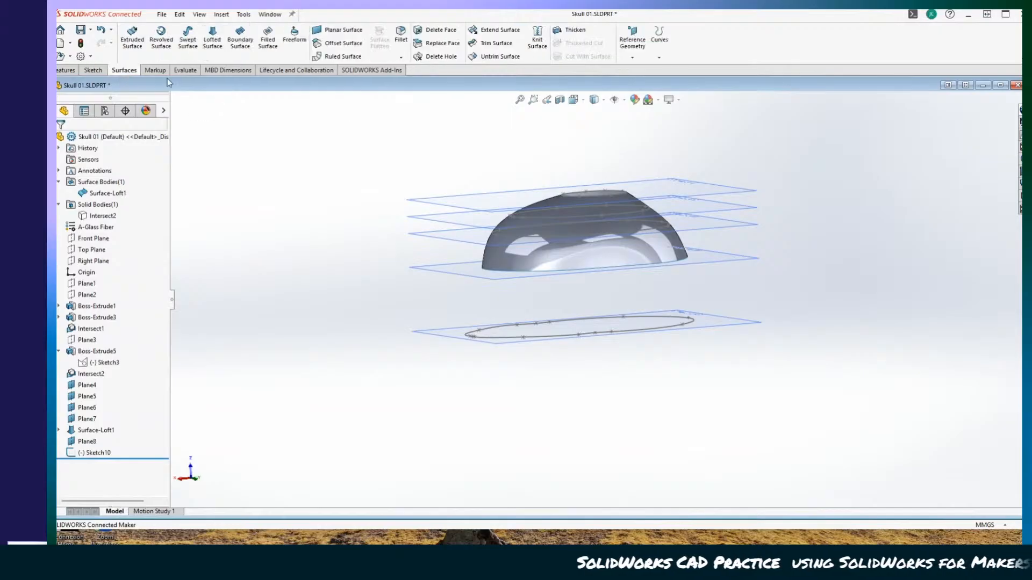
left_click(268, 41)
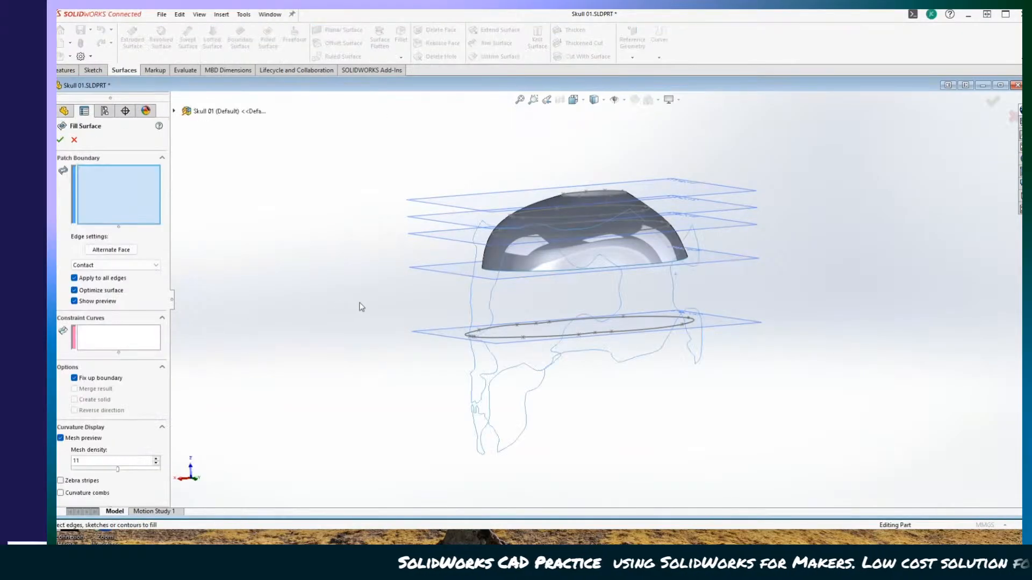
left_click(508, 340)
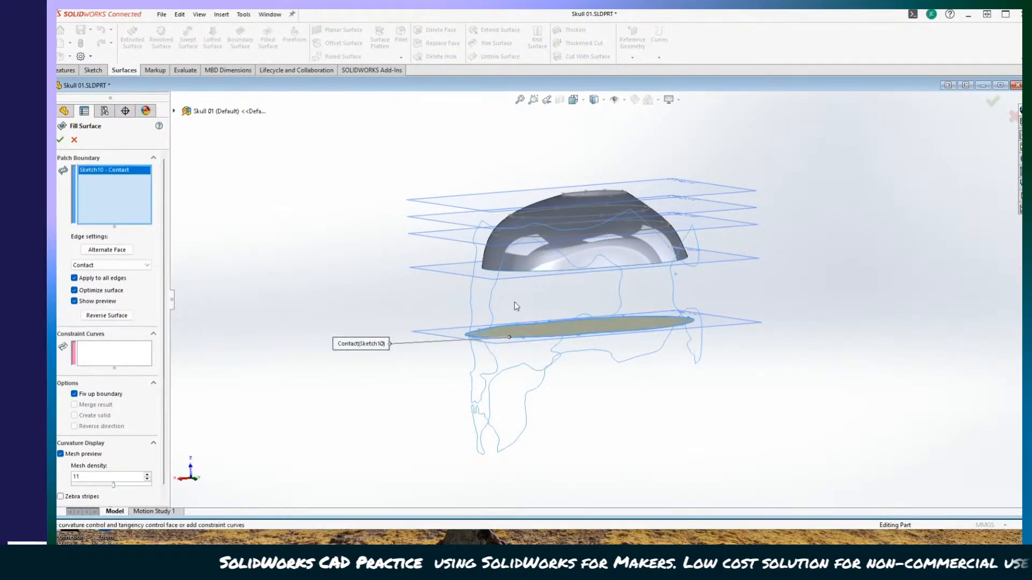
left_click(513, 272)
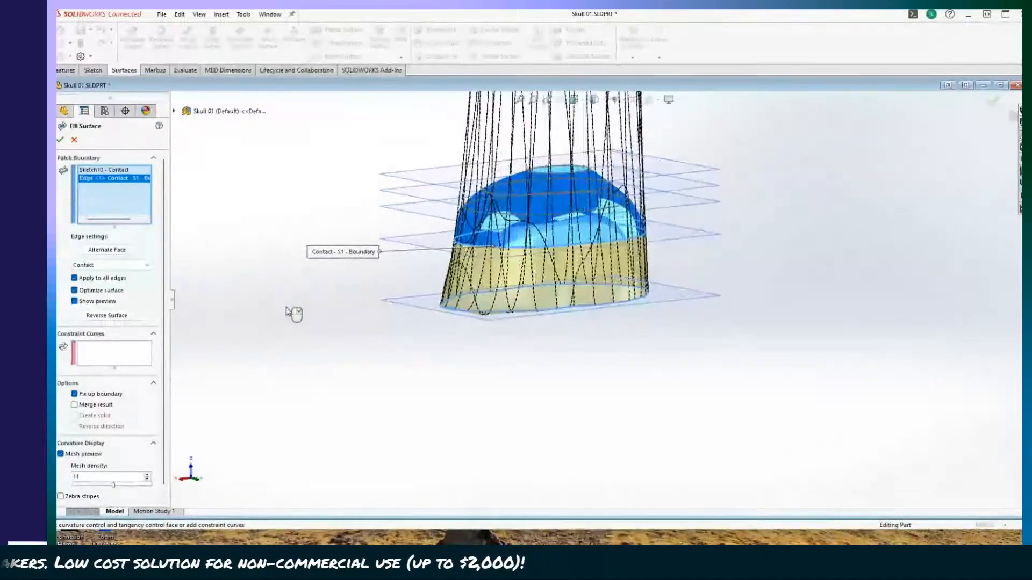
left_click(60, 141)
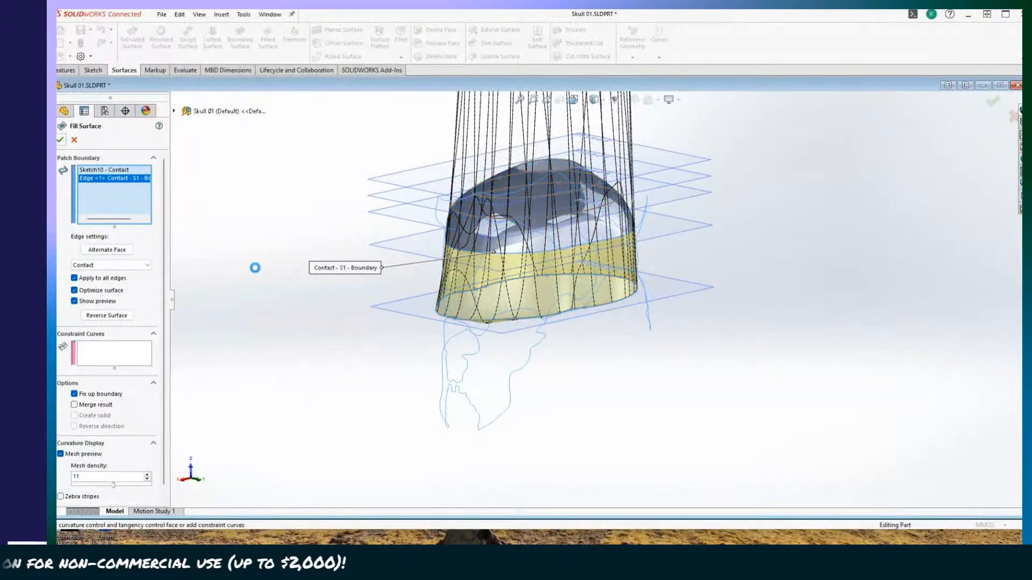
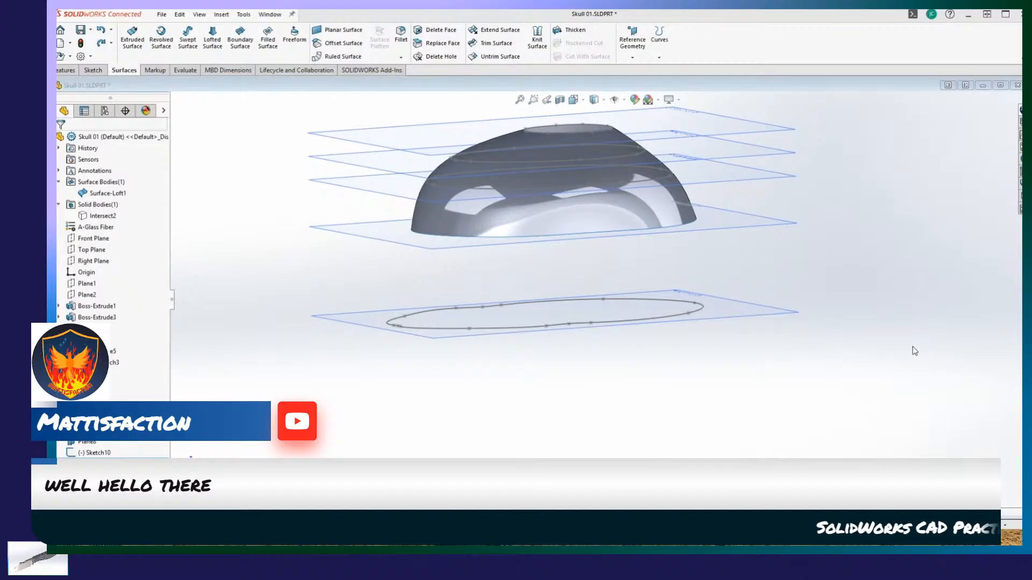
Step: Show the solid body Intersect2 around the dome and profile for comparison, and hide it again
middle_click_drag(912, 348, 443, 275)
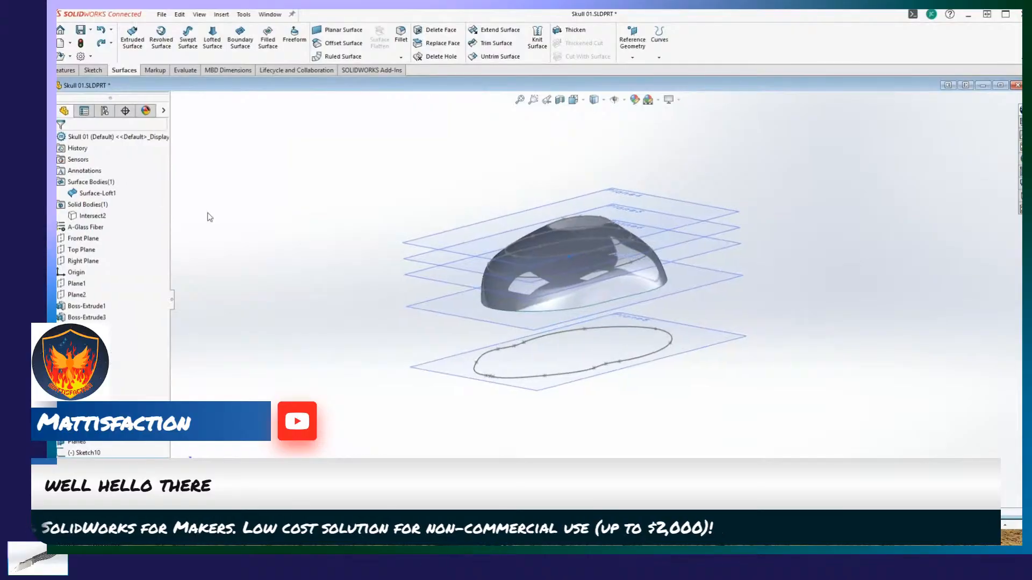
right_click(257, 203)
left_click(222, 146)
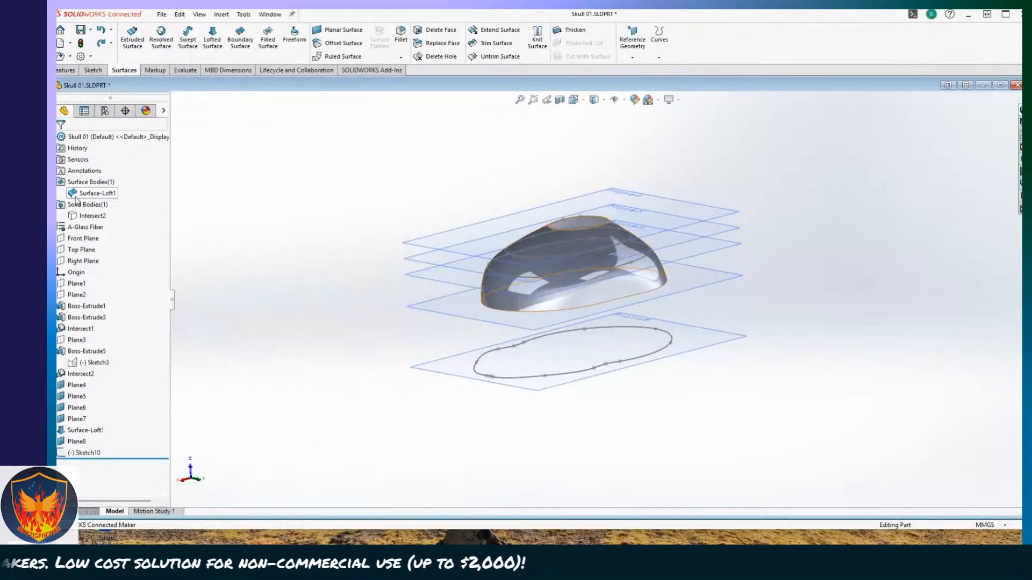
right_click(83, 215)
left_click(106, 197)
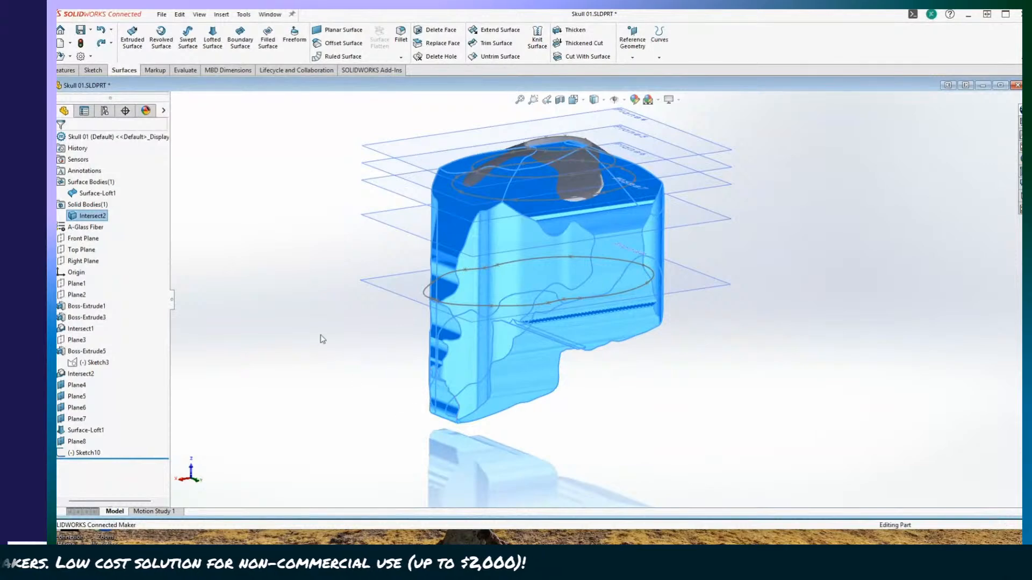
right_click(509, 399)
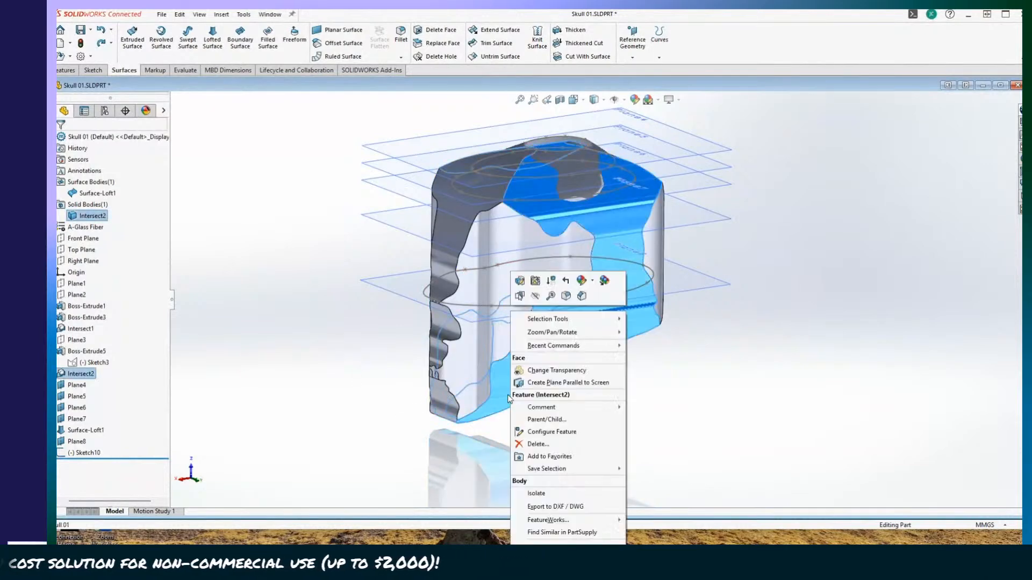
left_click(535, 301)
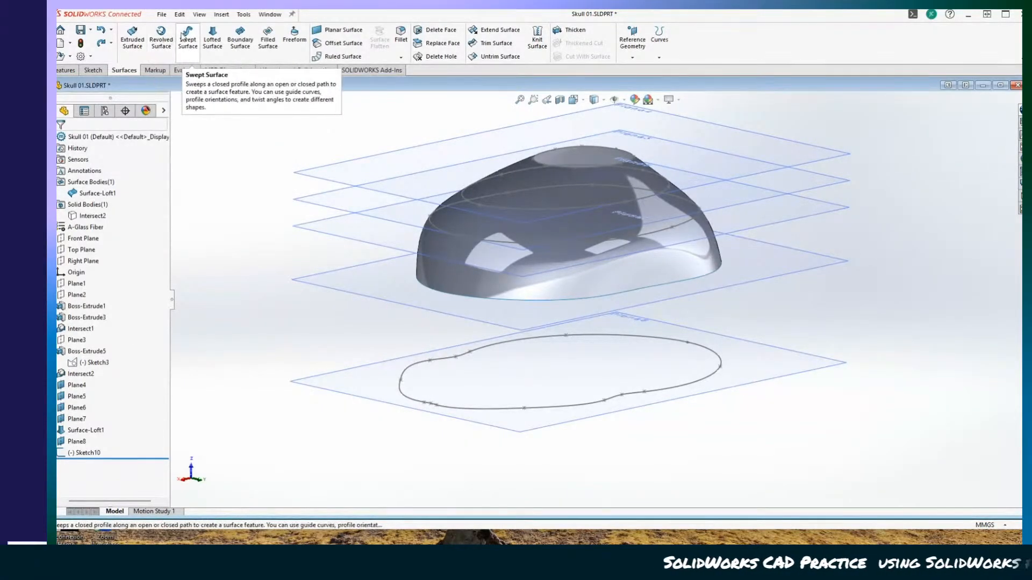
left_click(187, 41)
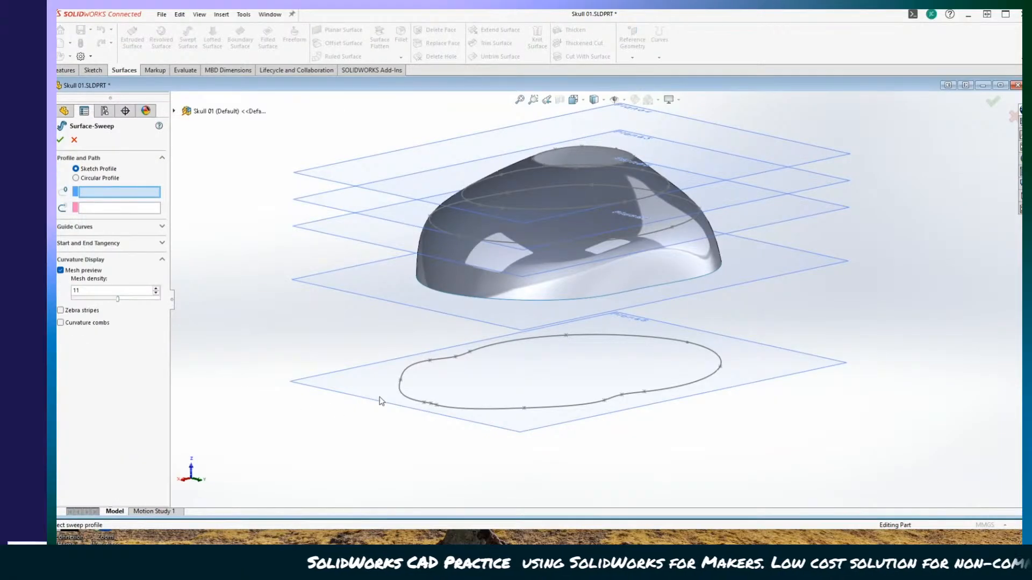
left_click(400, 398)
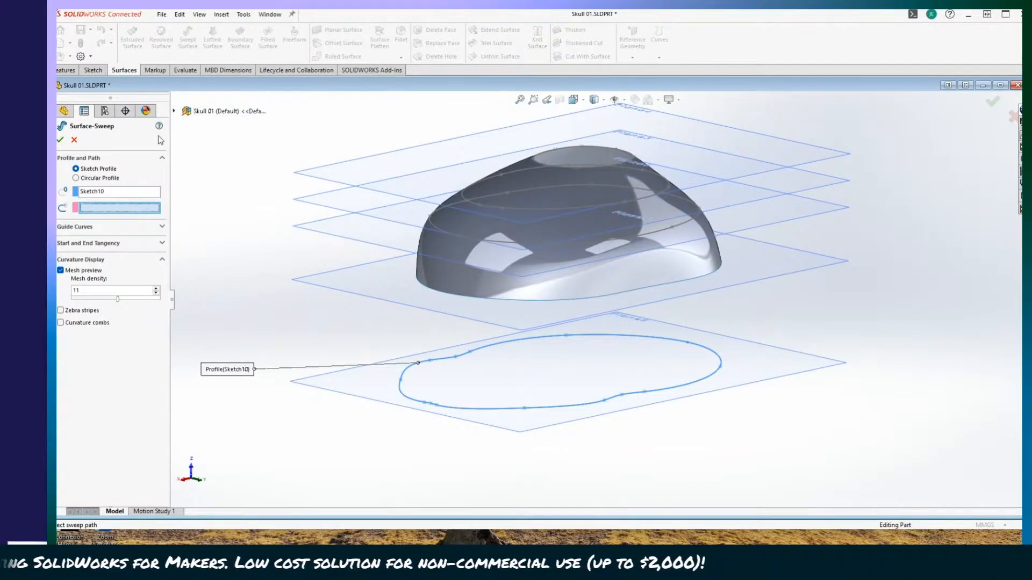
left_click(74, 141)
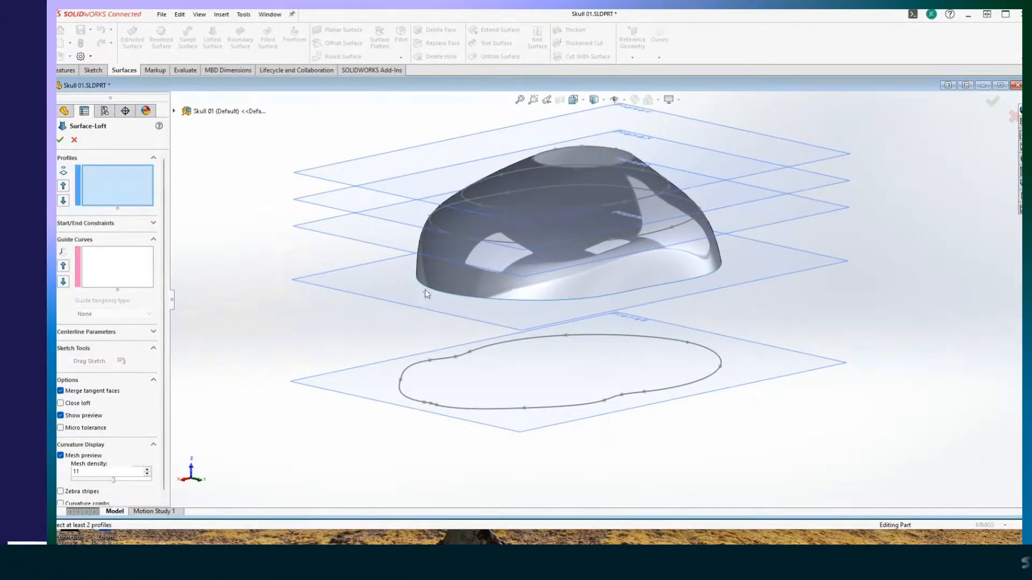
Step: Loft a surface from the dome's lower edge to the Sketch10 profile, shifting the connector point along Sketch10 to straighten the mesh
left_click(415, 364)
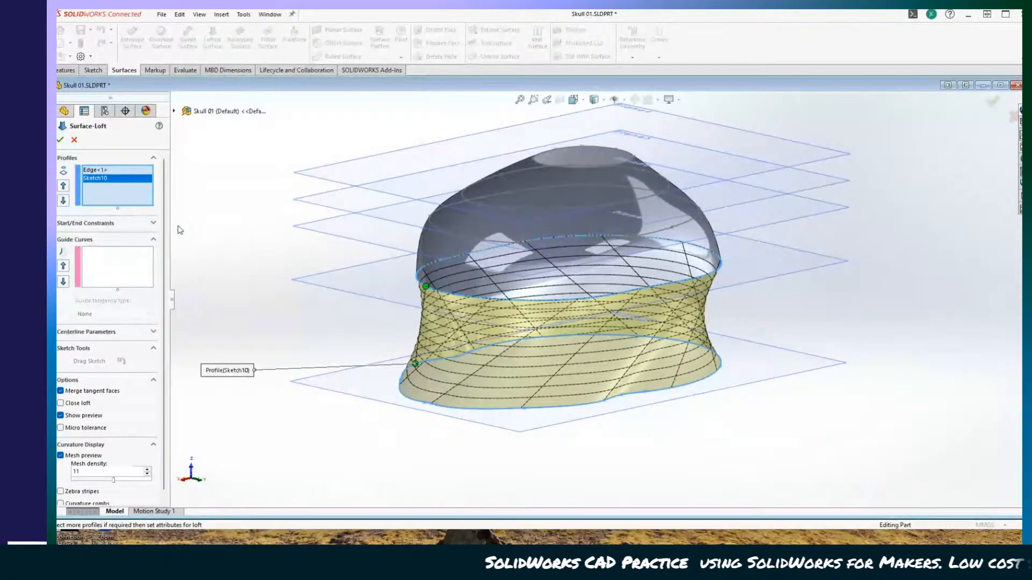
scroll(180, 231, "down", 5)
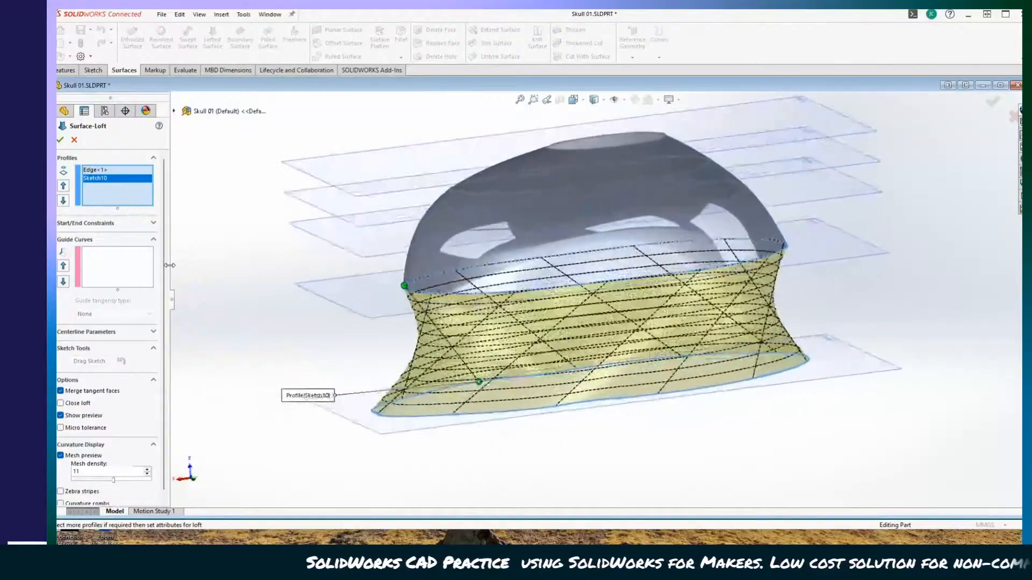
middle_click_drag(169, 265, 424, 362)
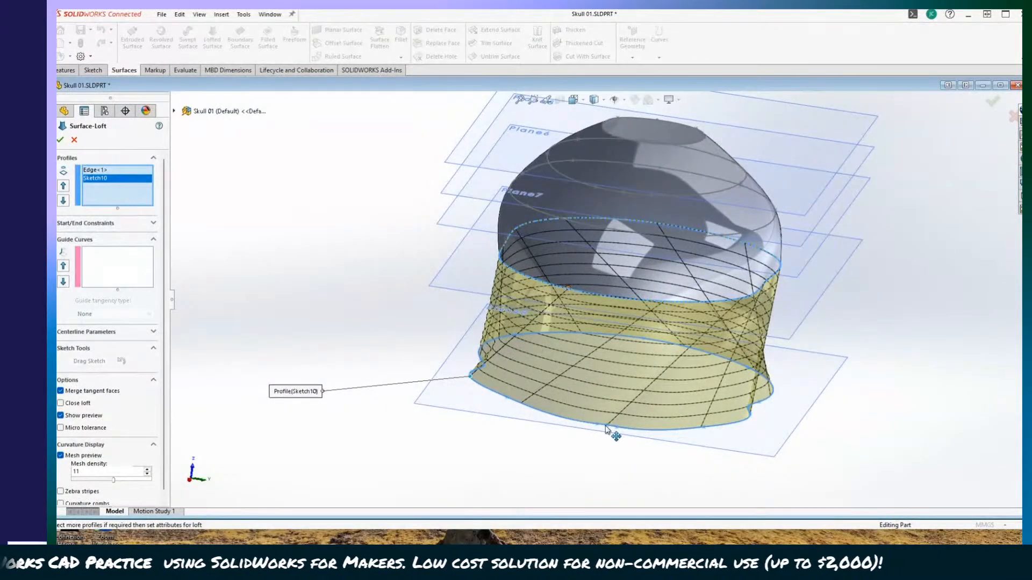
left_click_drag(607, 425, 607, 424)
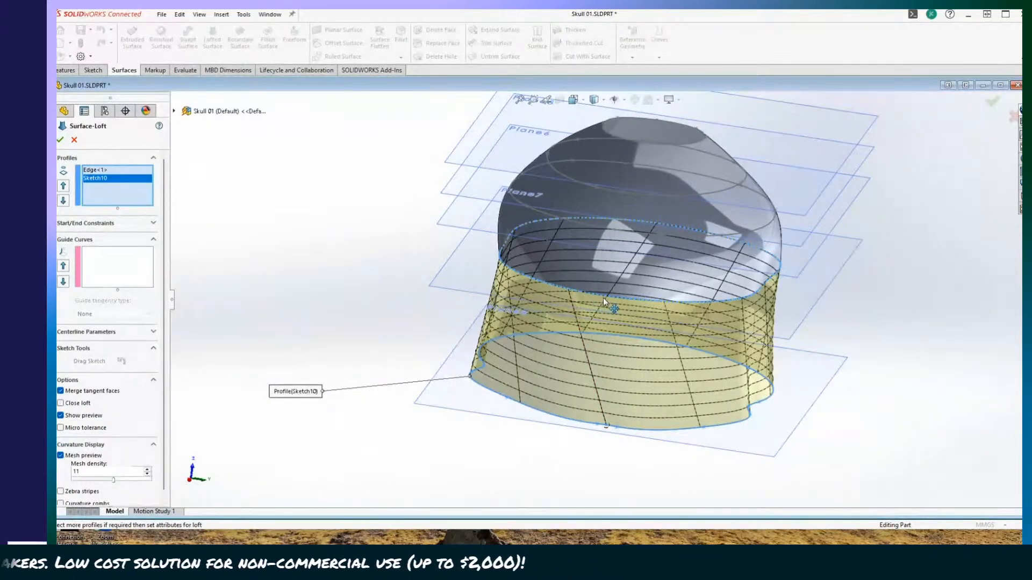
middle_click_drag(614, 302, 421, 338)
scroll(419, 336, "down", 3)
right_click(424, 321)
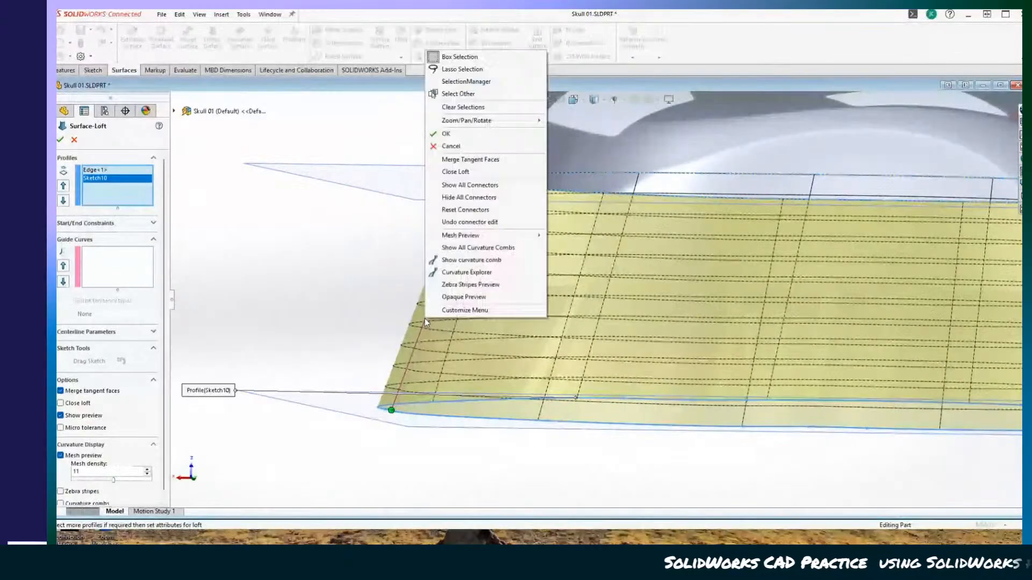
mouse_move(450, 237)
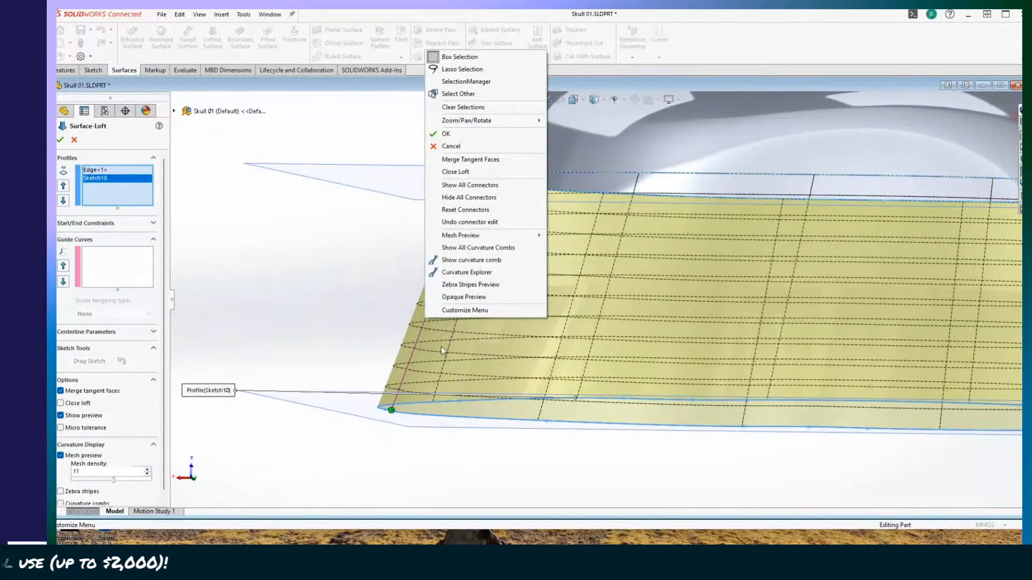
left_click(198, 132)
left_click(64, 141)
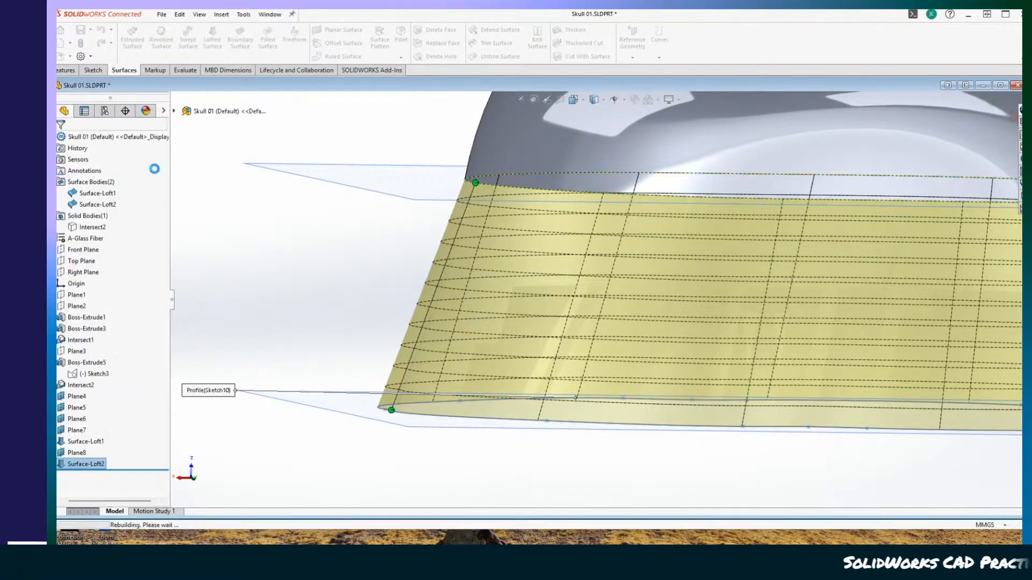
Step: Show the solid body Intersect2 to compare the skull outline with the two lofted surfaces, and hide it again
key("f")
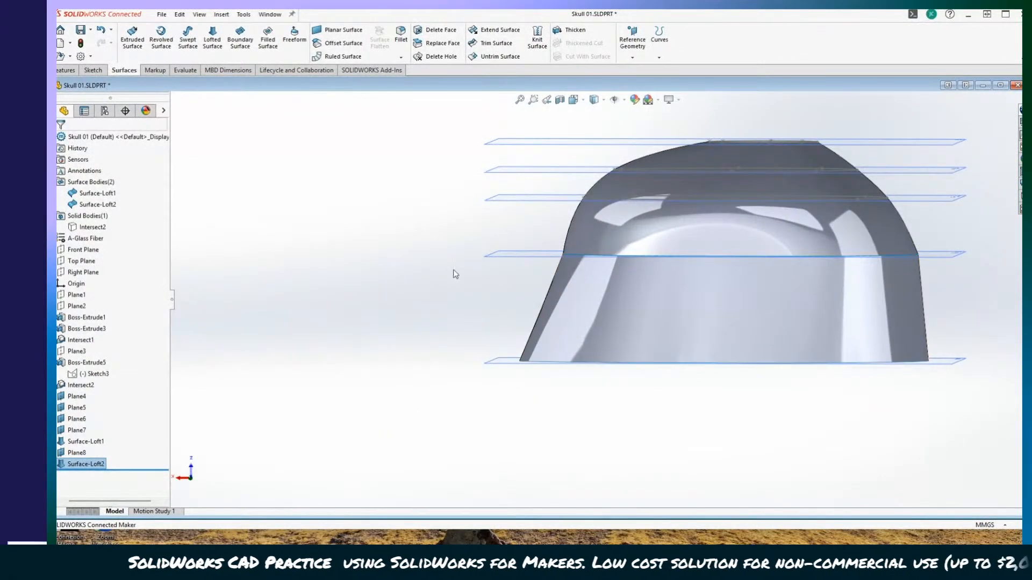
middle_click_drag(978, 303, 414, 340)
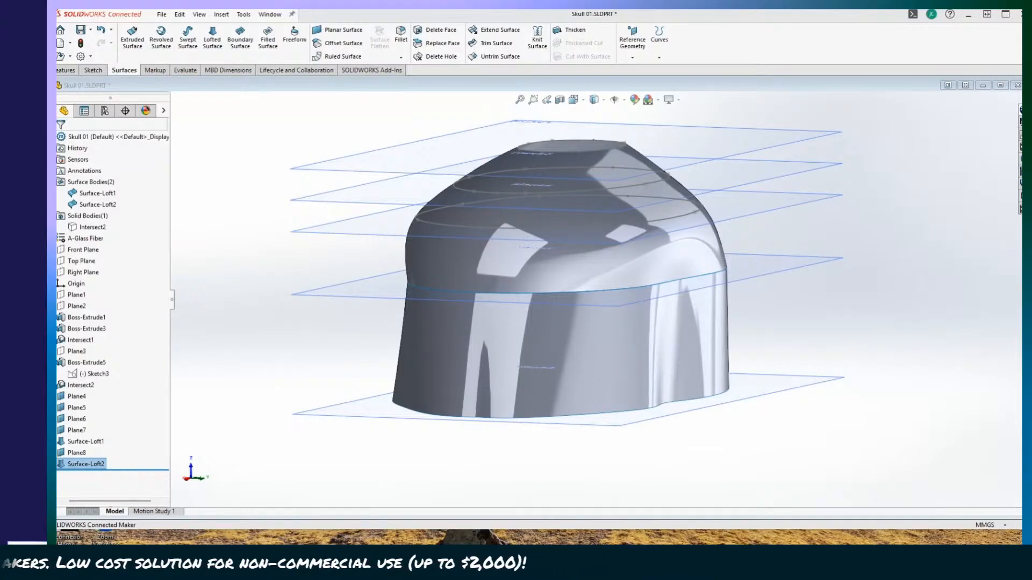
left_click(210, 139)
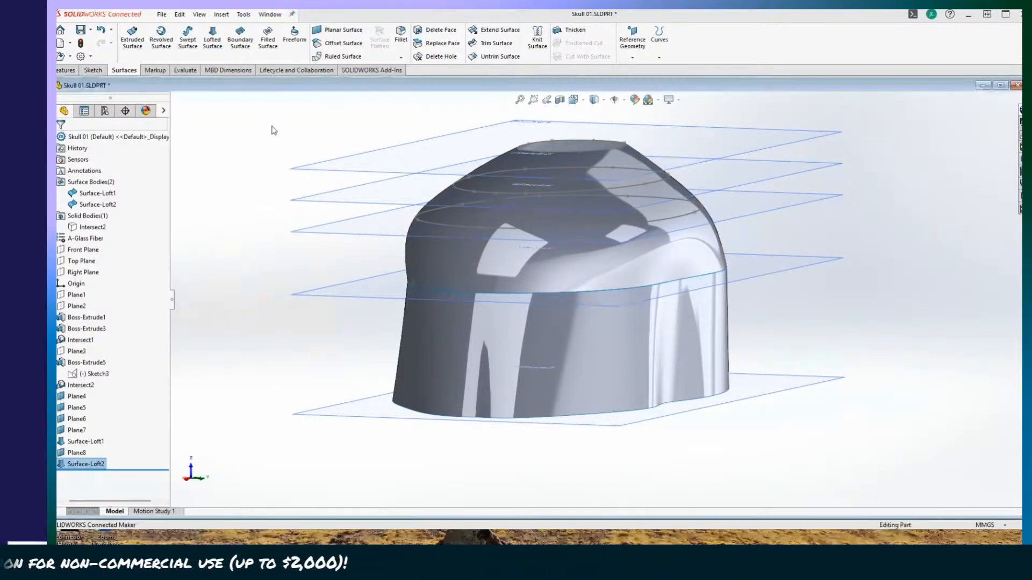
key("ctrl+1")
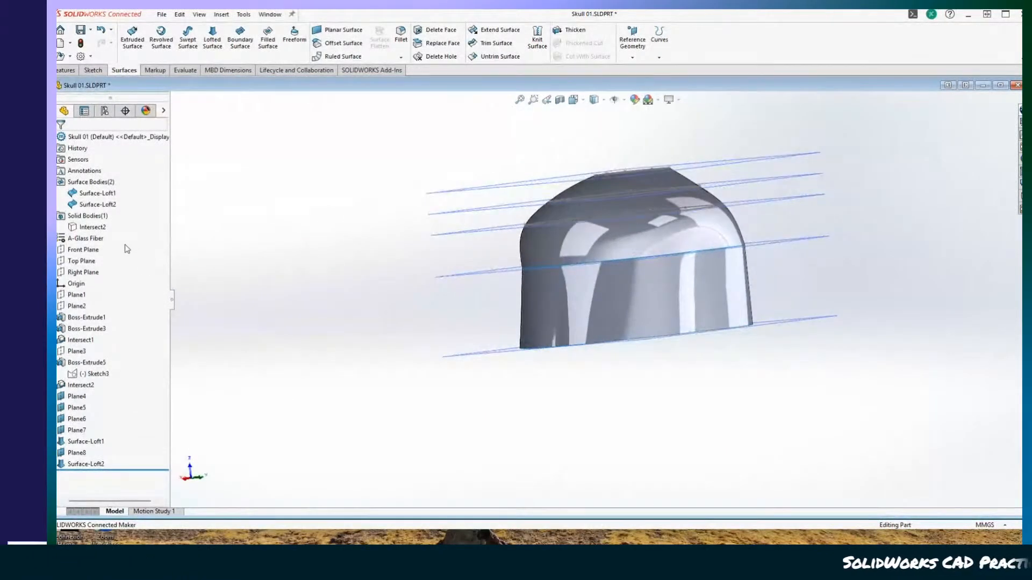
right_click(101, 230)
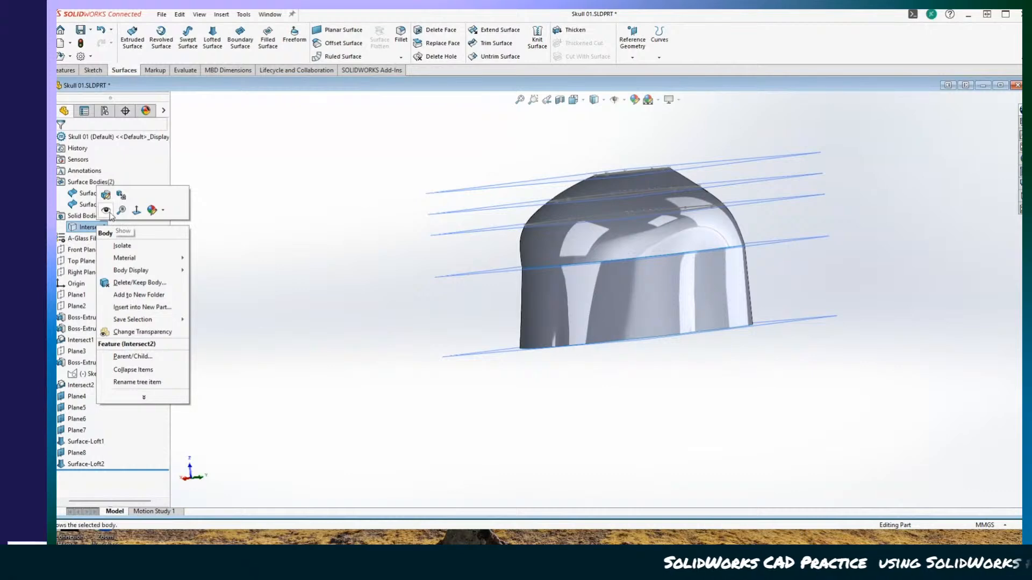
left_click(107, 211)
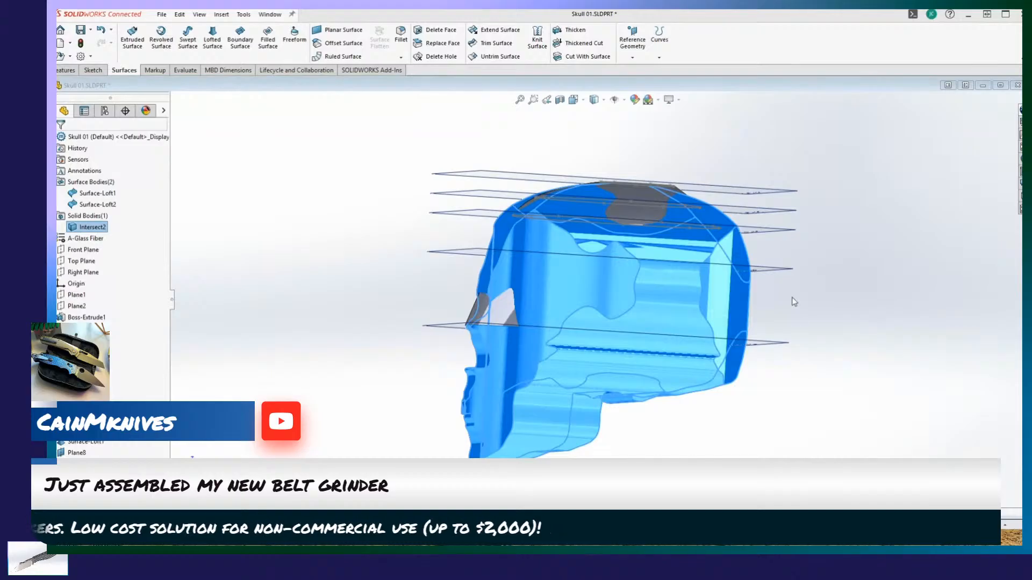
left_click(895, 345)
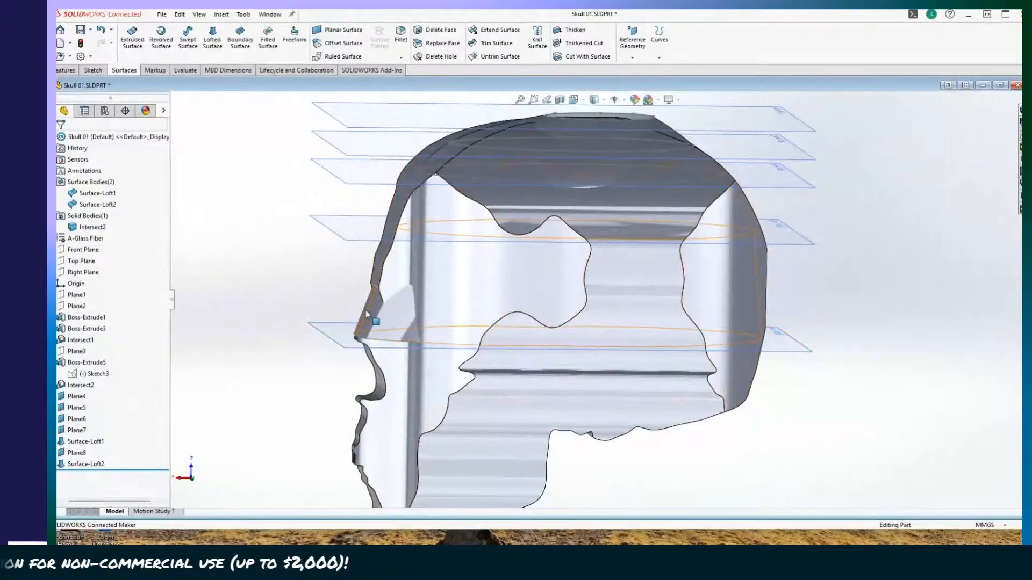
scroll(370, 320, "down", 5)
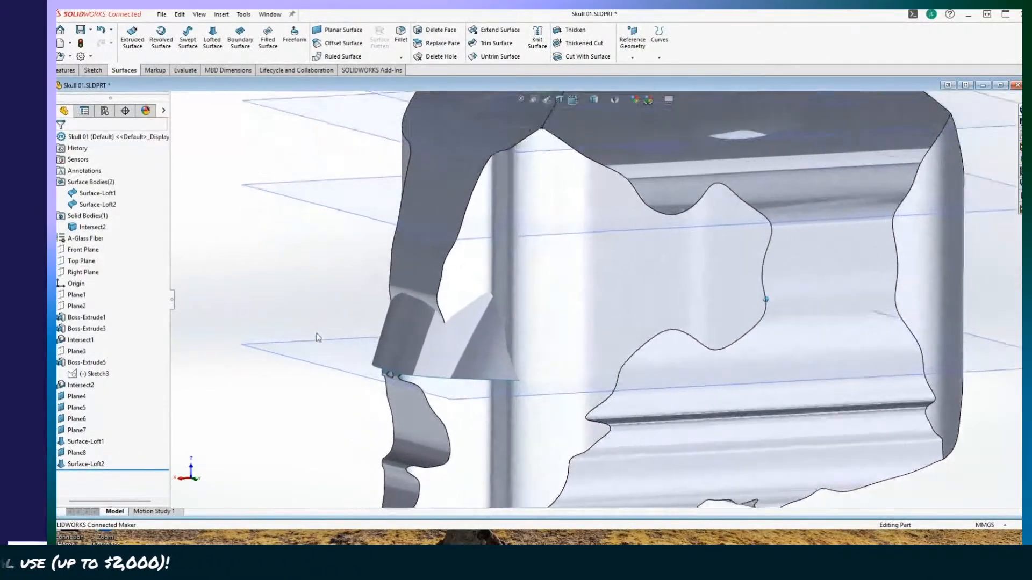
scroll(409, 325, "up", 8)
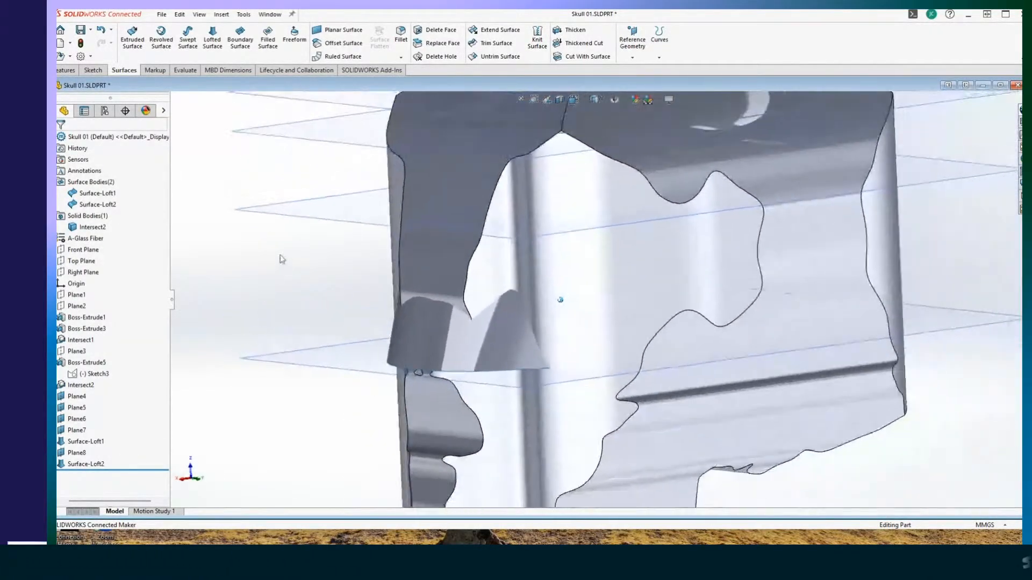
scroll(291, 284, "up", 3)
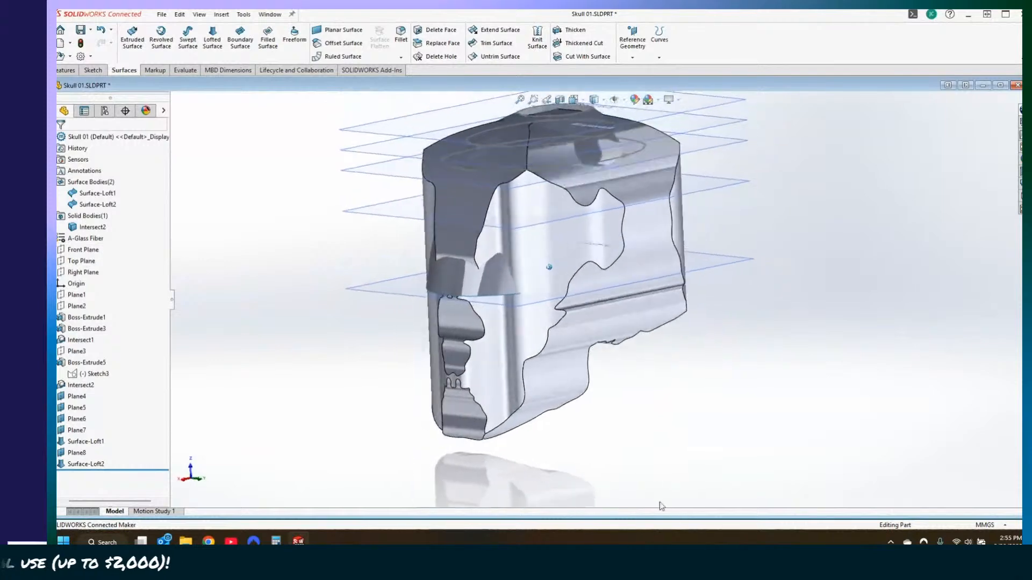
right_click(551, 386)
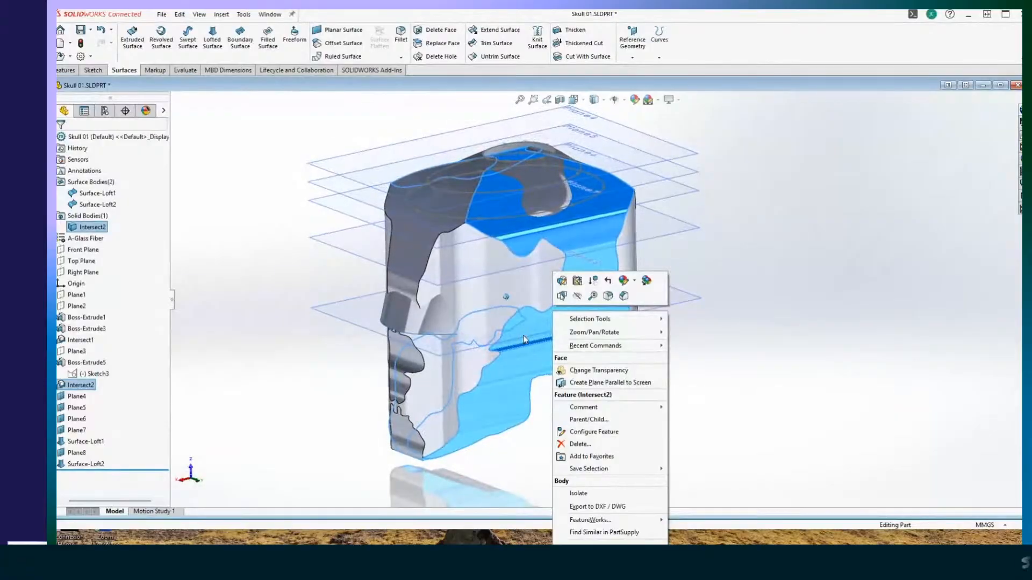
left_click(579, 295)
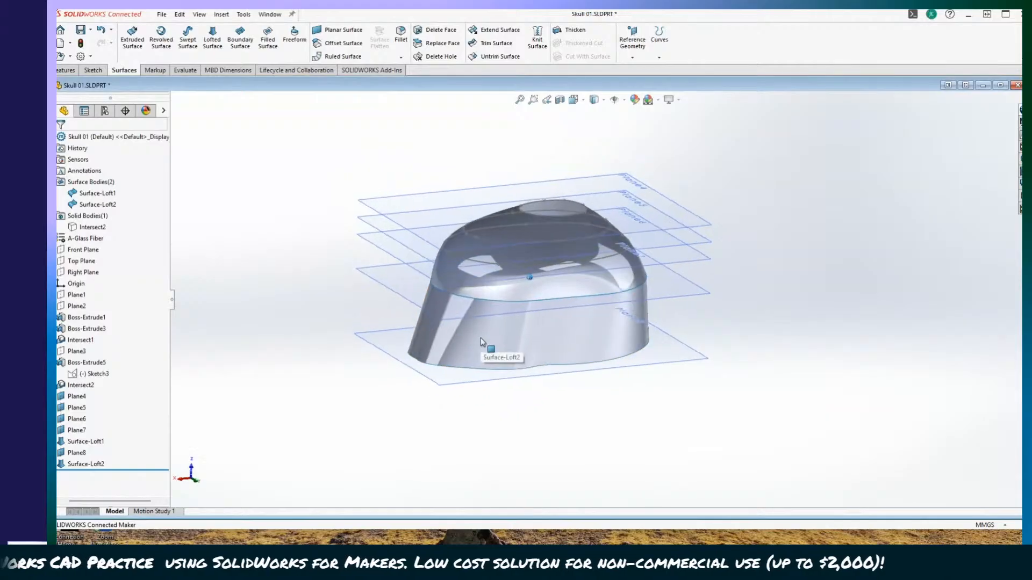
Step: Delete the lower loft Surface-Loft2 and the dome loft Surface-Loft1 while keeping their profile sketches
right_click(479, 344)
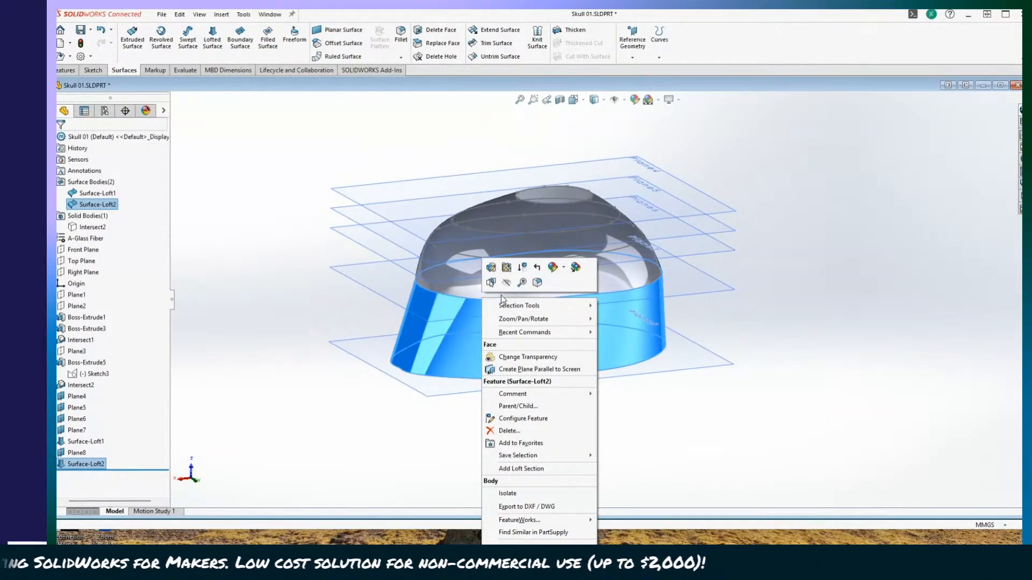
left_click(509, 430)
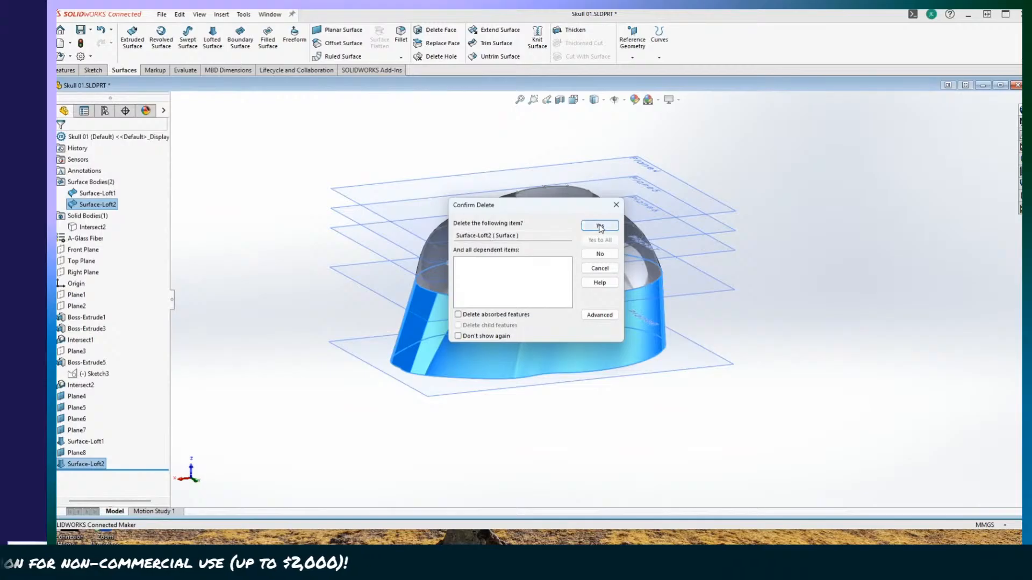
left_click(600, 226)
right_click(491, 274)
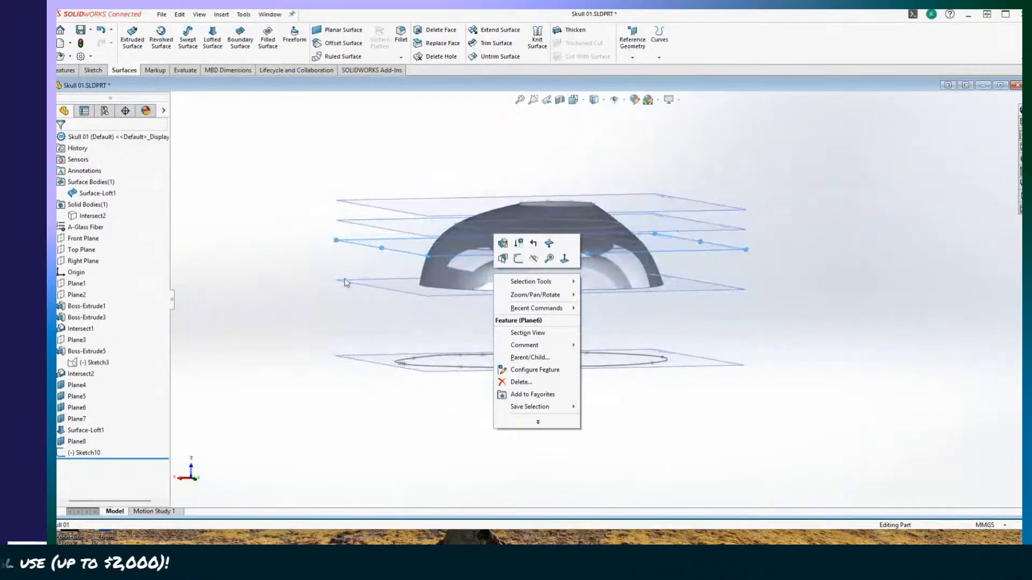
left_click(361, 291)
right_click(466, 268)
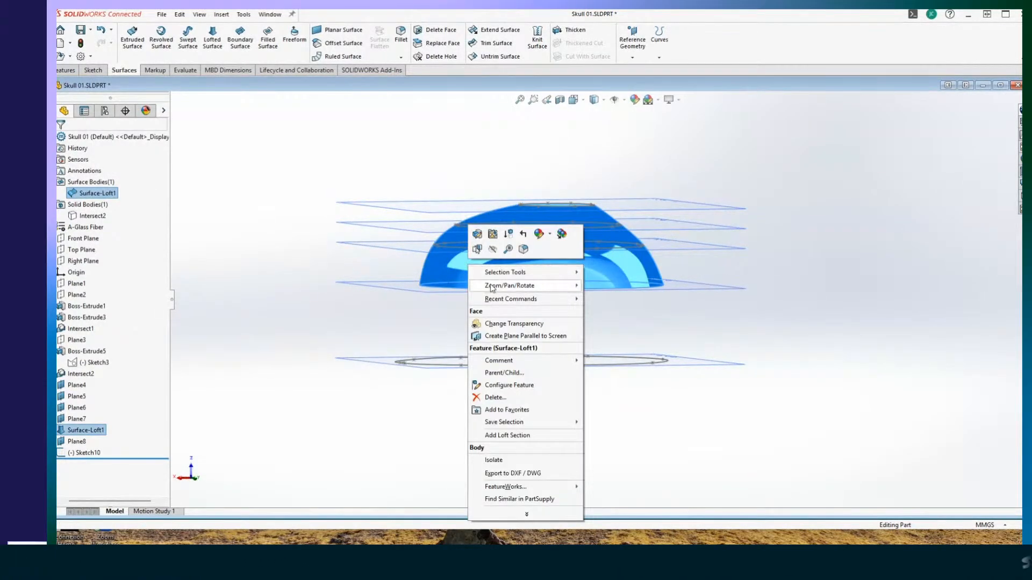
left_click(494, 398)
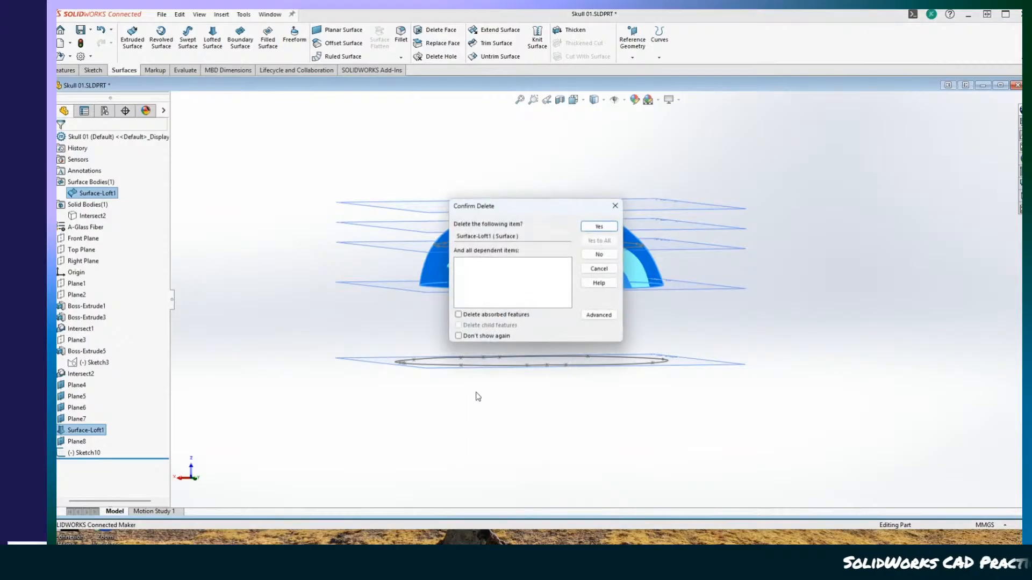
left_click(600, 225)
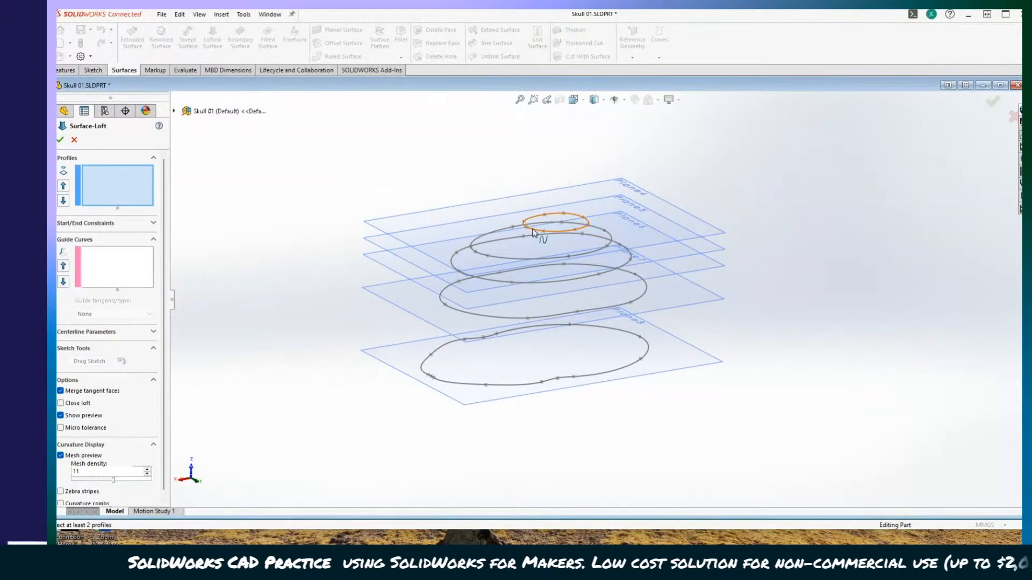
Step: Set up one surface loft through the five stacked profiles Sketch4, Sketch6, Sketch8, Sketch9 and Sketch10, from top to bottom
left_click(497, 257)
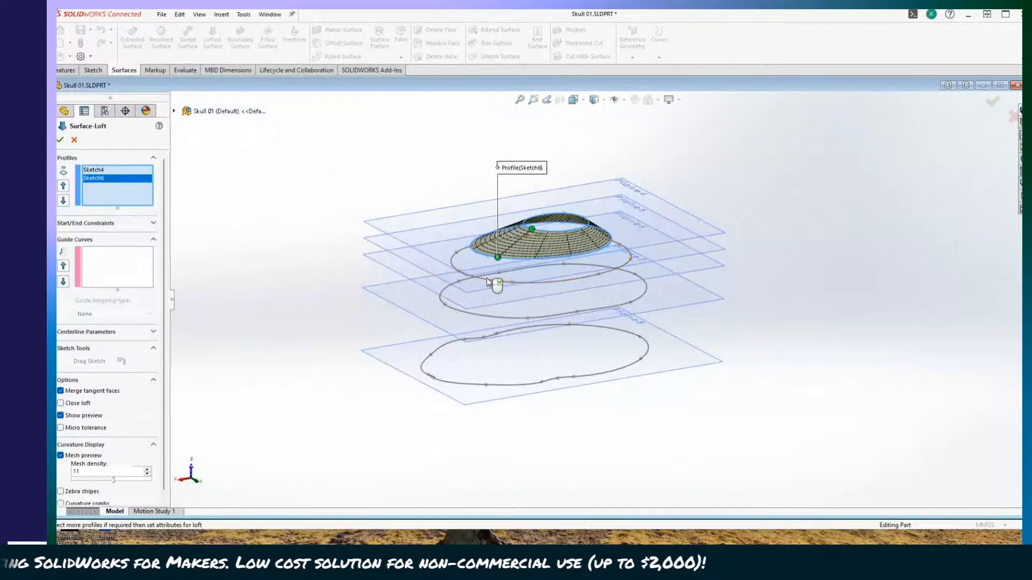
left_click(487, 280)
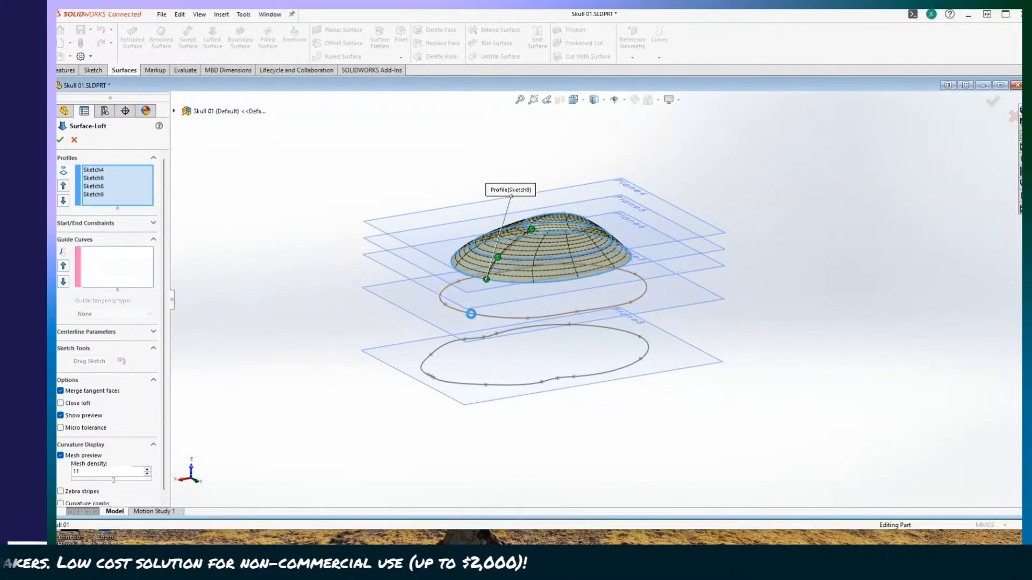
left_click(448, 384)
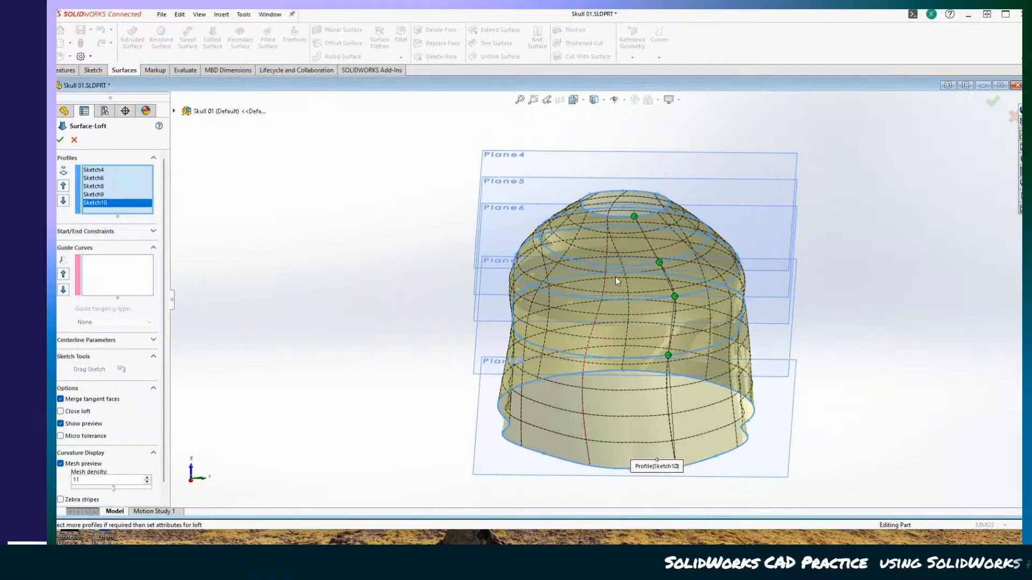
Step: Shift the loft connector points on Sketch6, Sketch8, Sketch9 and Sketch10 toward the middle of the profiles to line them up vertically
left_click_drag(657, 263, 621, 265)
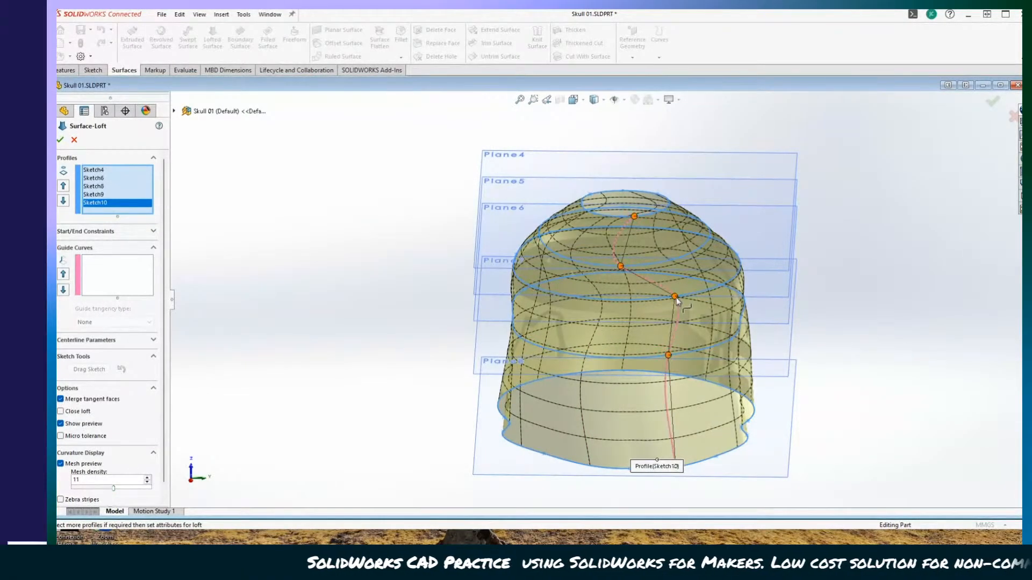
left_click_drag(674, 296, 626, 300)
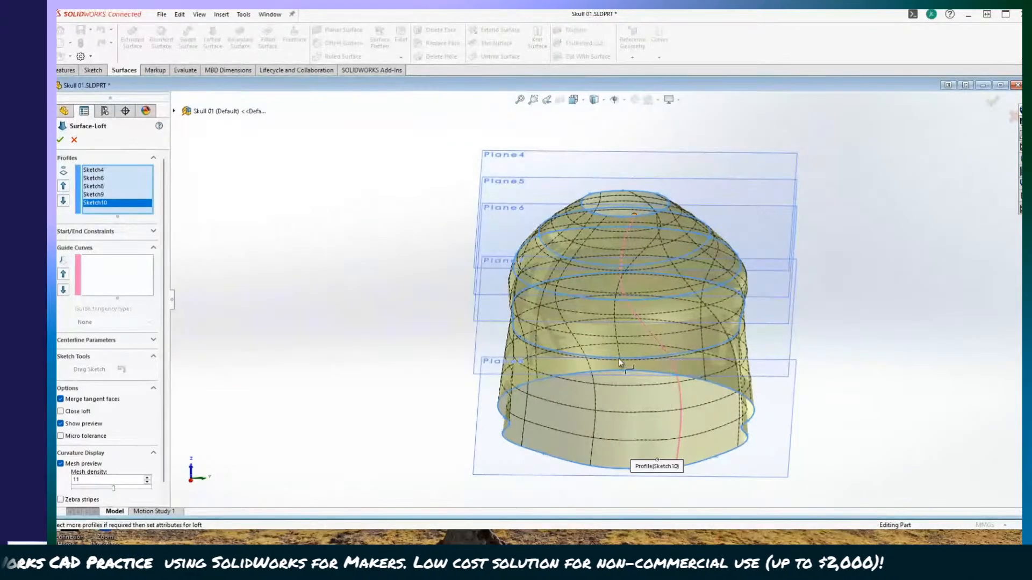
left_click_drag(625, 357, 619, 357)
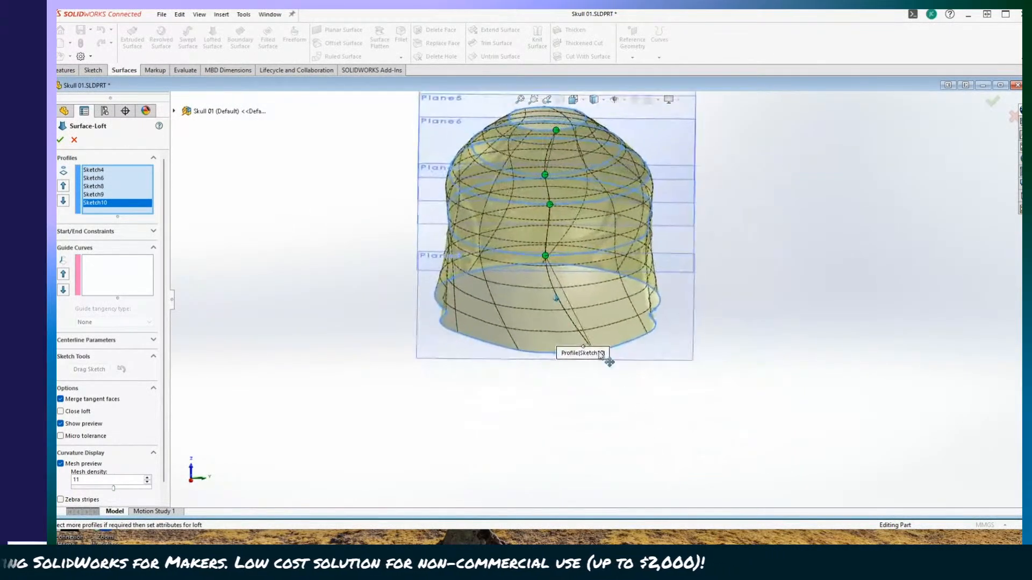
scroll(596, 371, "down", 5)
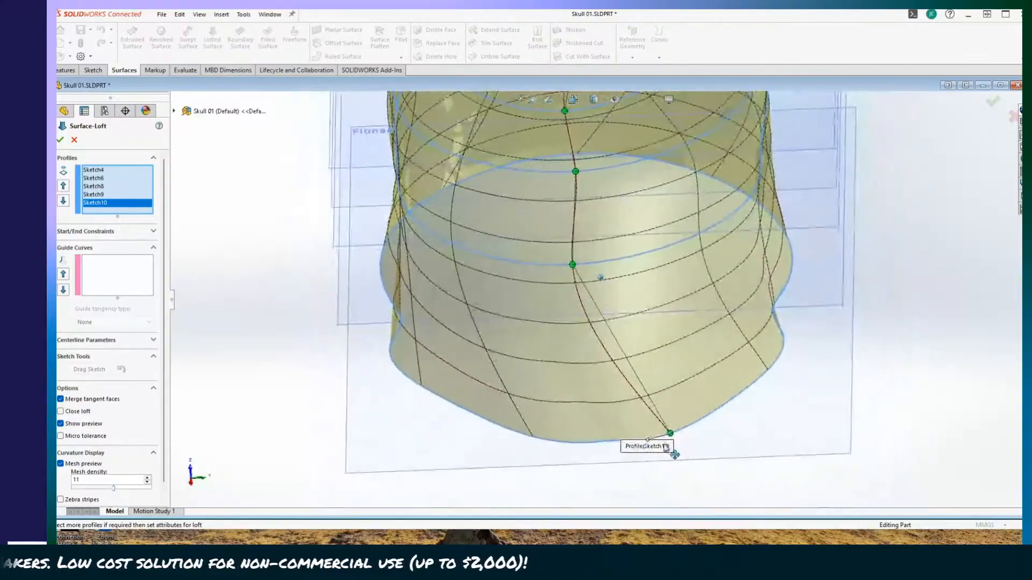
left_click_drag(670, 435, 609, 442)
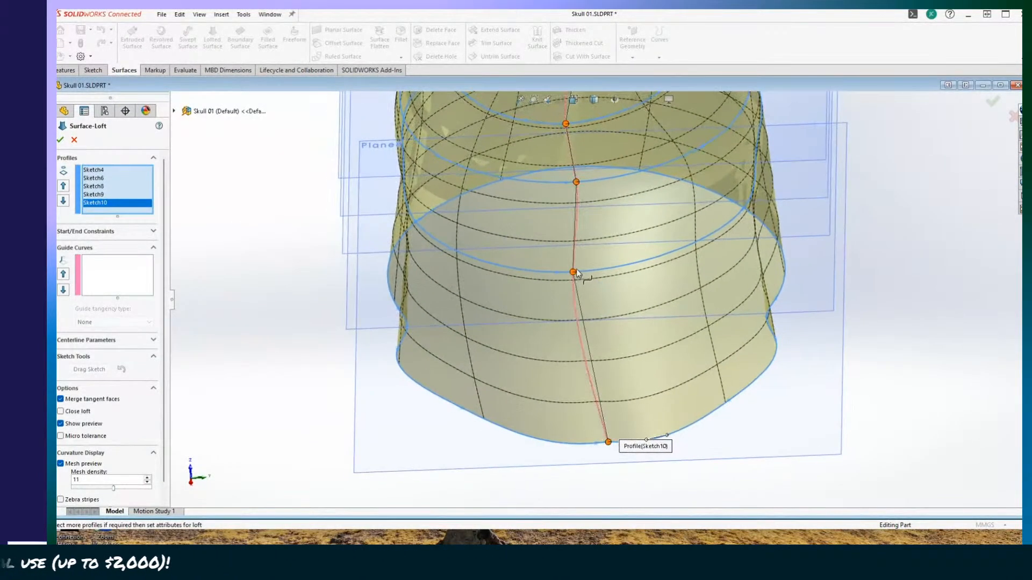
left_click_drag(594, 276, 588, 273)
Step: Shift the loft connector on the second profile, Sketch6, to straighten the connector line, and create the surface loft
middle_click_drag(660, 261, 623, 278)
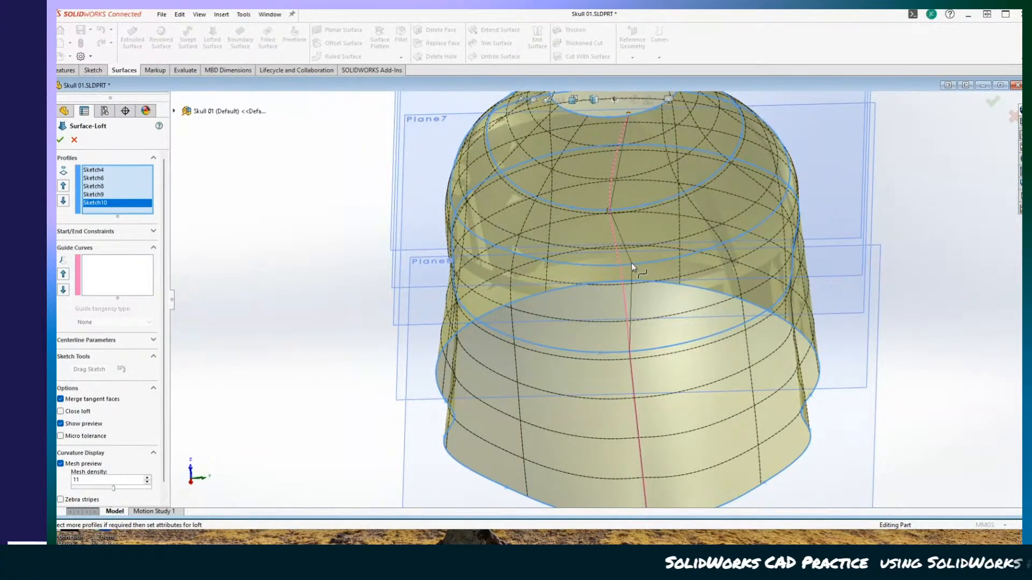
left_click_drag(618, 211, 628, 210)
middle_click_drag(714, 257, 700, 257)
scroll(699, 257, "up", 3)
middle_click_drag(740, 302, 624, 337)
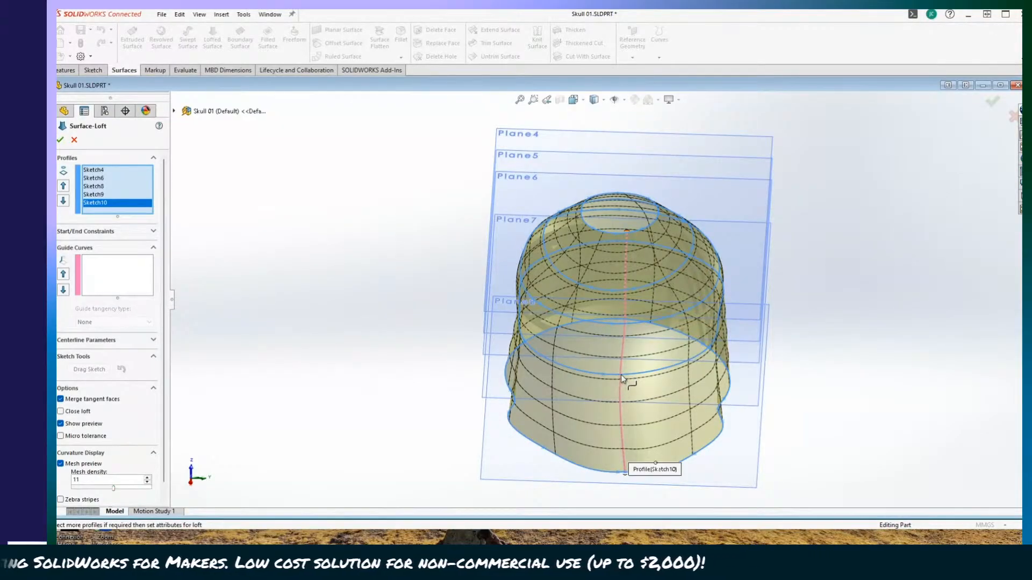
middle_click_drag(622, 379, 237, 242)
left_click(60, 141)
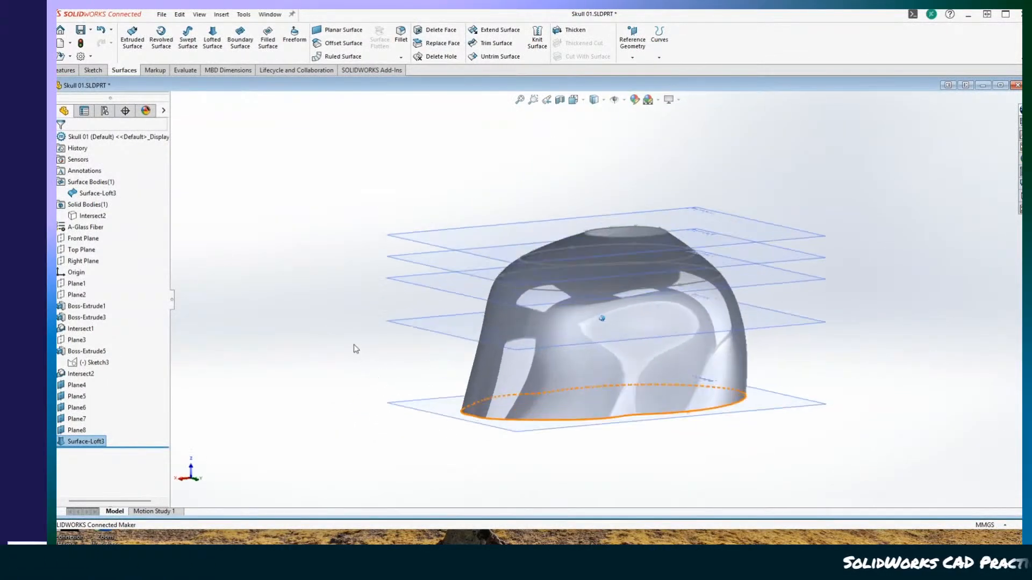
left_click(305, 328)
Step: Apply the skin appearance from the Organic Miscellaneous collection to the whole part Skull 01
right_click(112, 137)
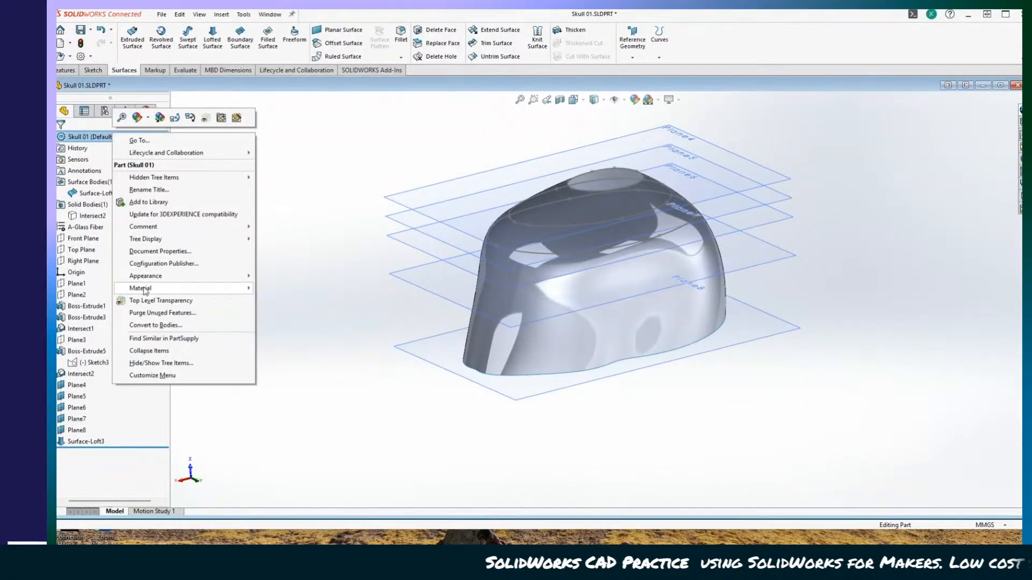
mouse_move(148, 282)
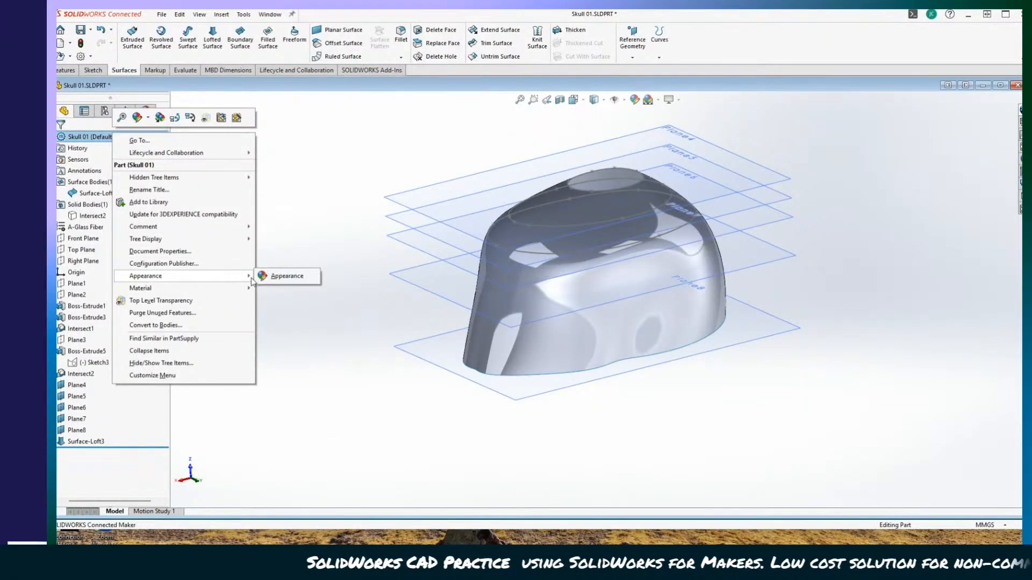
left_click(280, 276)
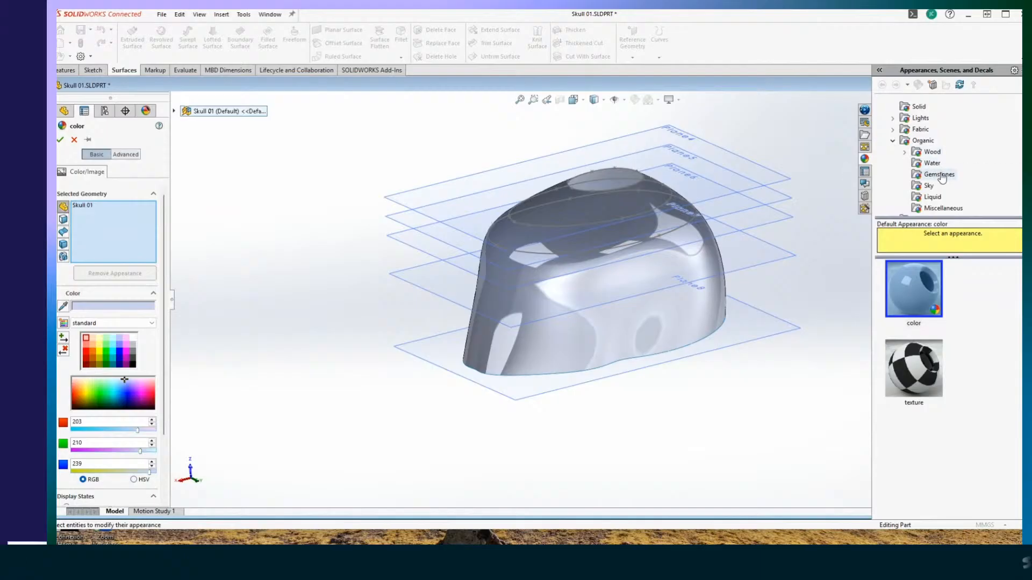
left_click(936, 208)
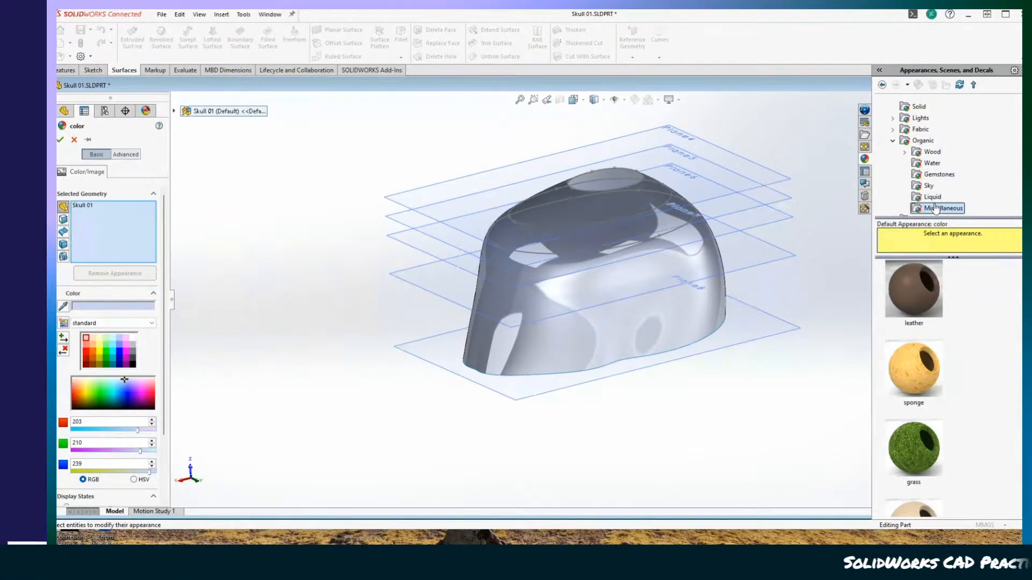
scroll(951, 420, "down", 3)
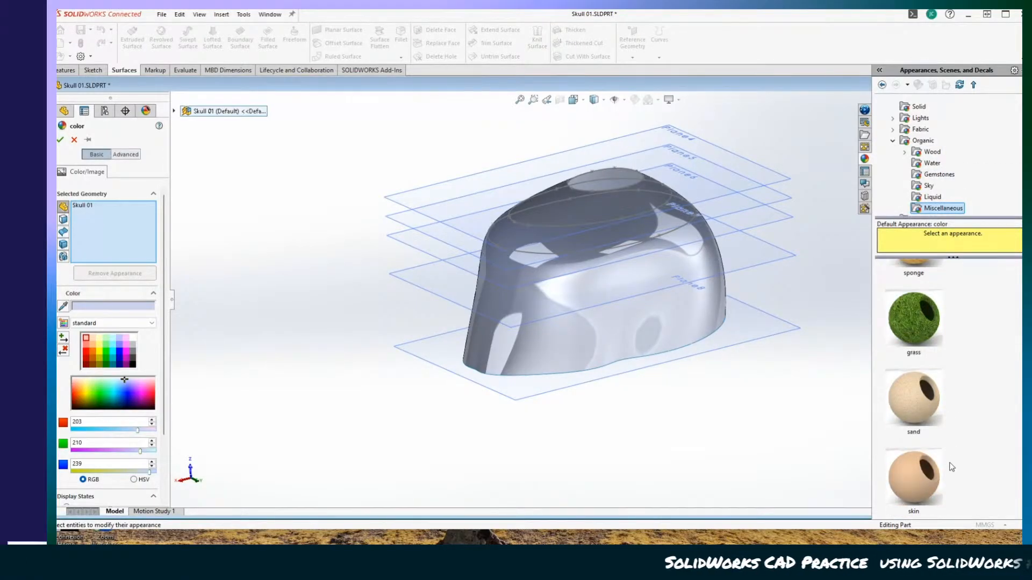
left_click(918, 474)
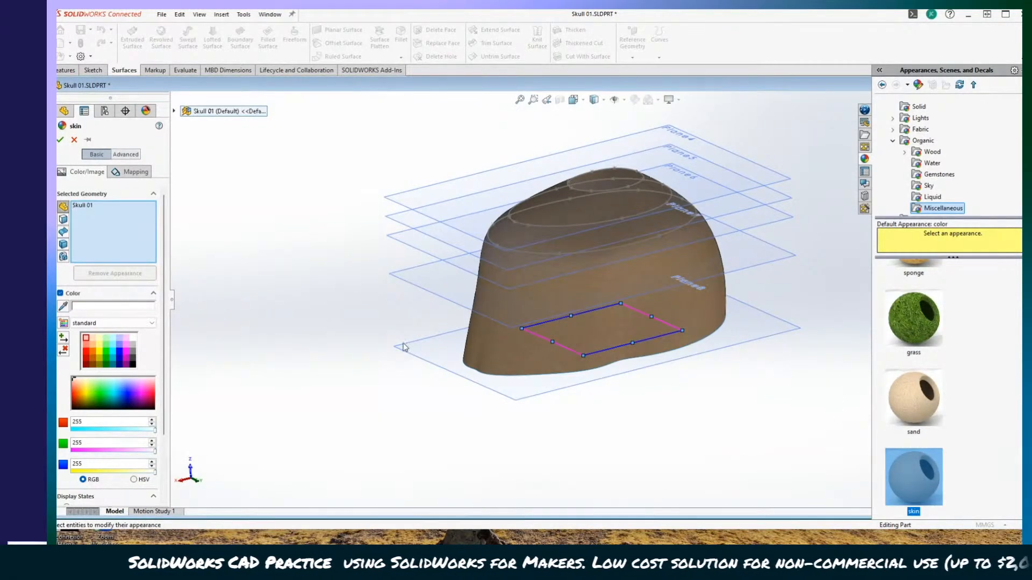
left_click(63, 141)
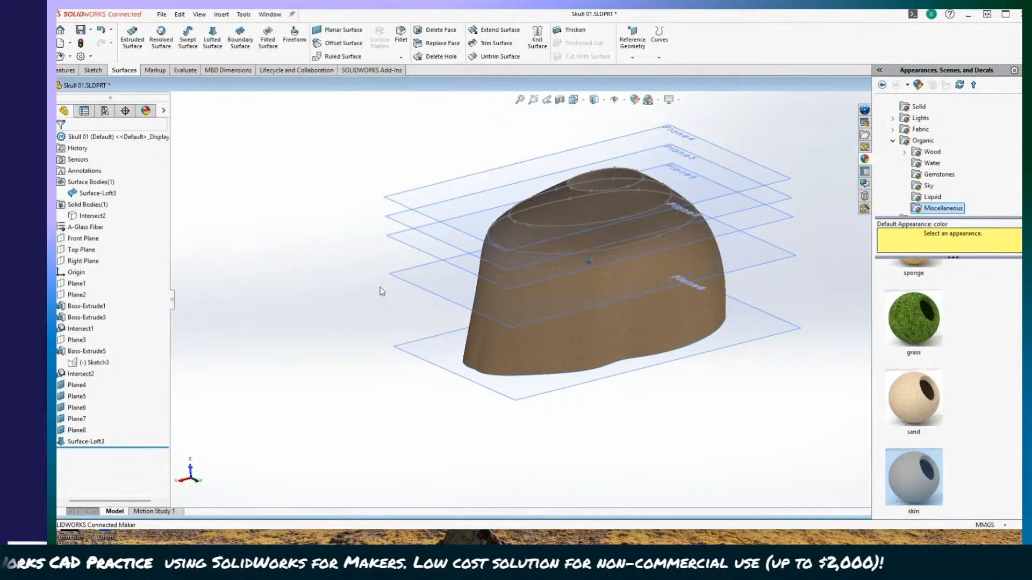
left_click(334, 260)
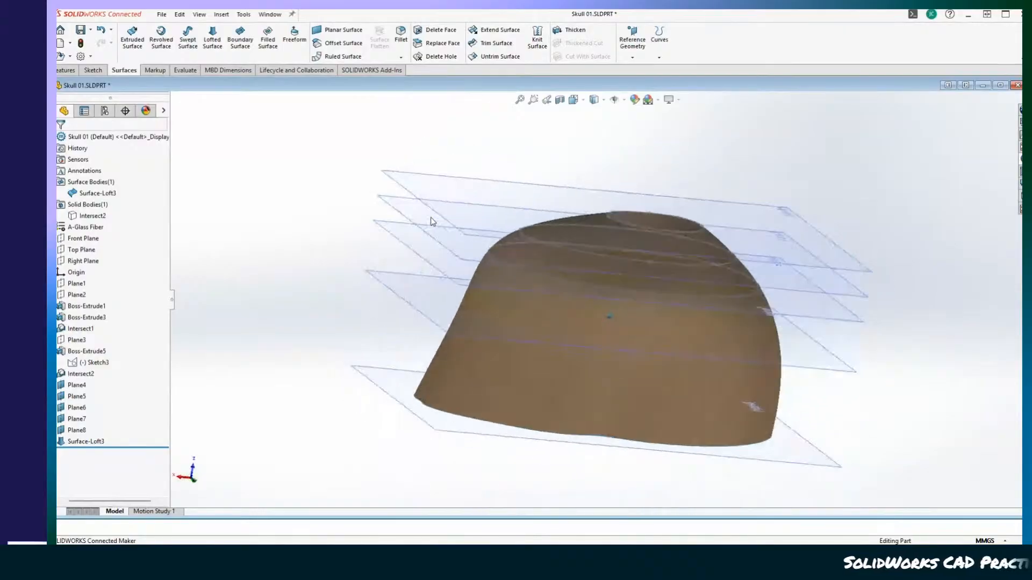
Step: Show the solid body Intersect2 and make two of its outer faces transparent
right_click(81, 216)
left_click(93, 202)
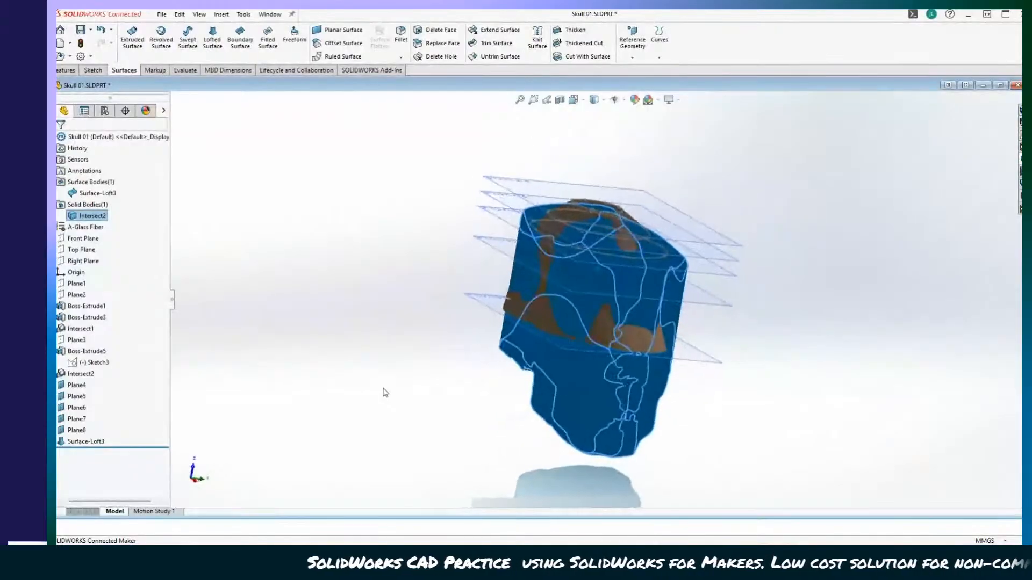
right_click(584, 440)
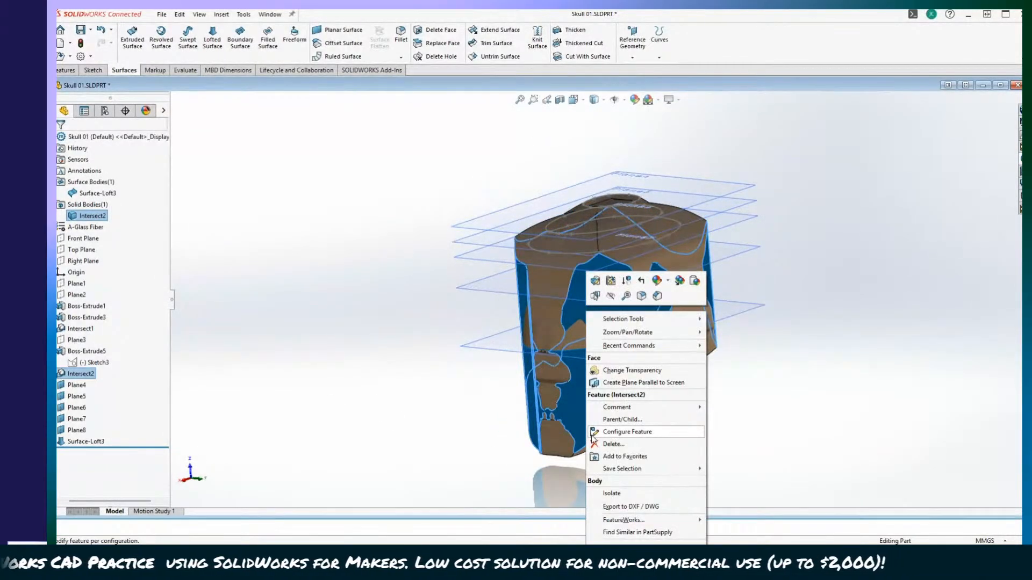
left_click(629, 370)
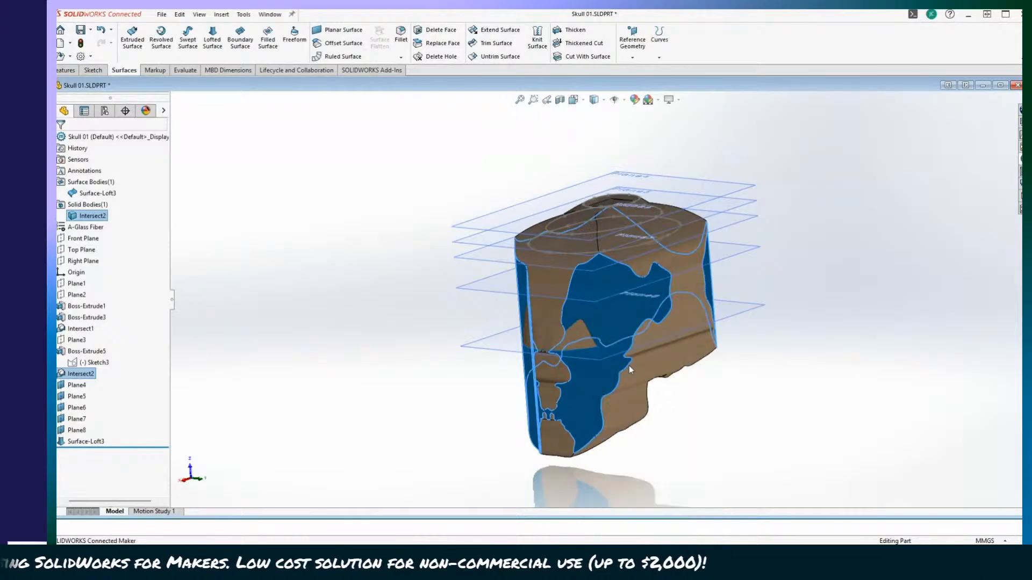
right_click(614, 409)
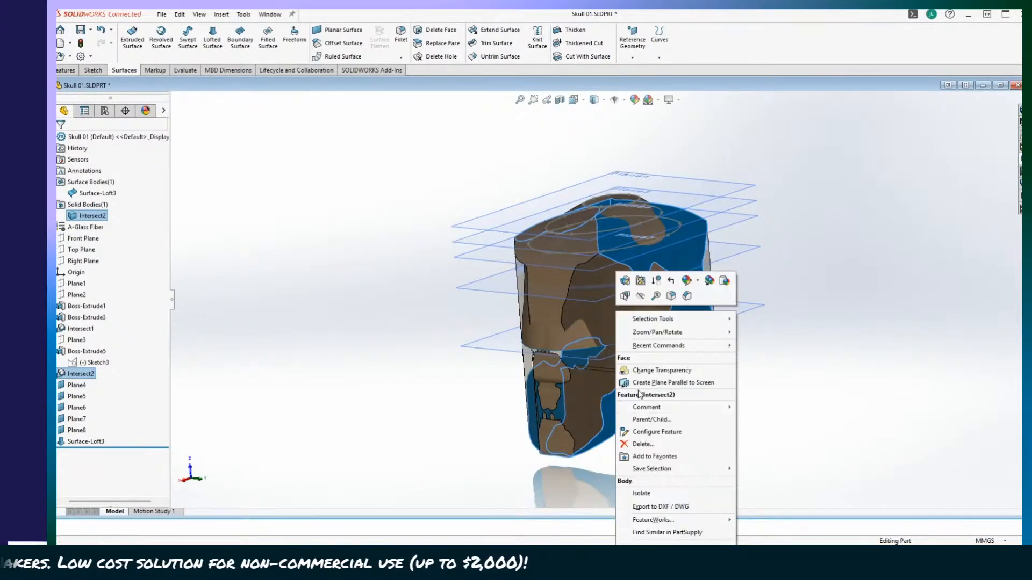
left_click(644, 376)
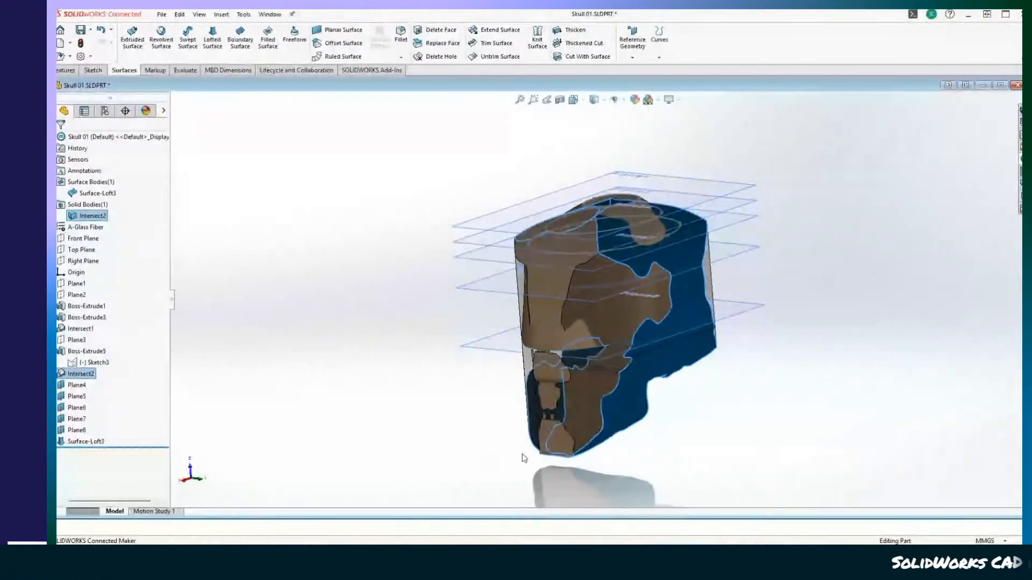
Step: Examine how the lofted surface sits within the Intersect2 body, looking through its transparent faces
scroll(650, 485, "down", 5)
right_click(654, 467)
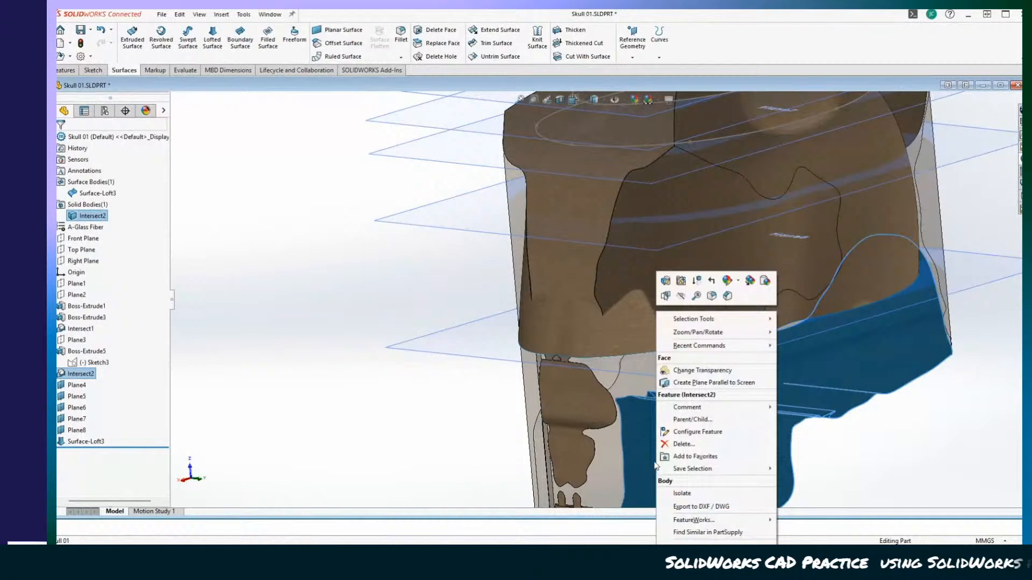
left_click(404, 432)
scroll(397, 432, "up", 8)
middle_click_drag(345, 371, 546, 437)
left_click(544, 434)
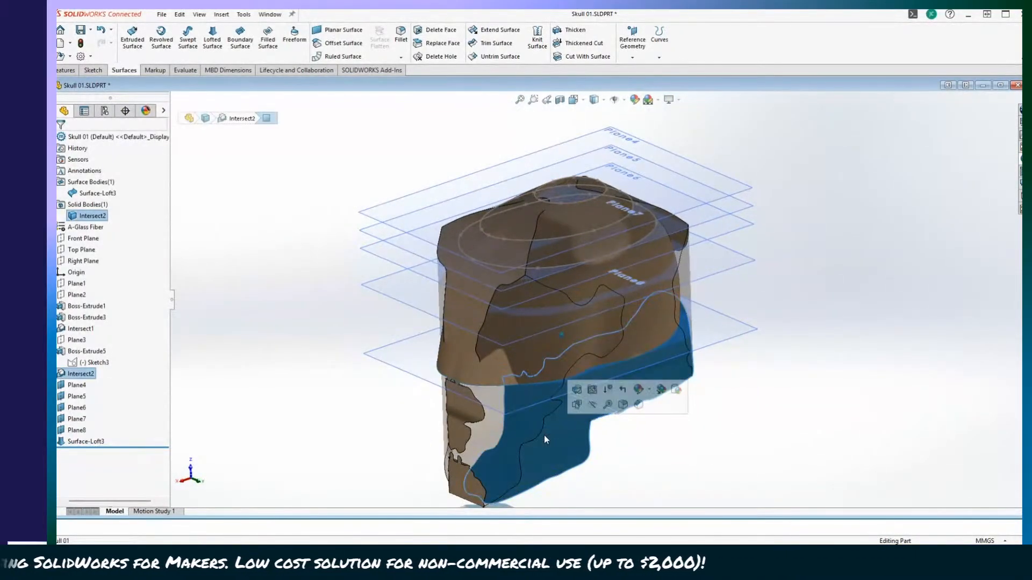
scroll(542, 433, "up", 1)
left_click(319, 363)
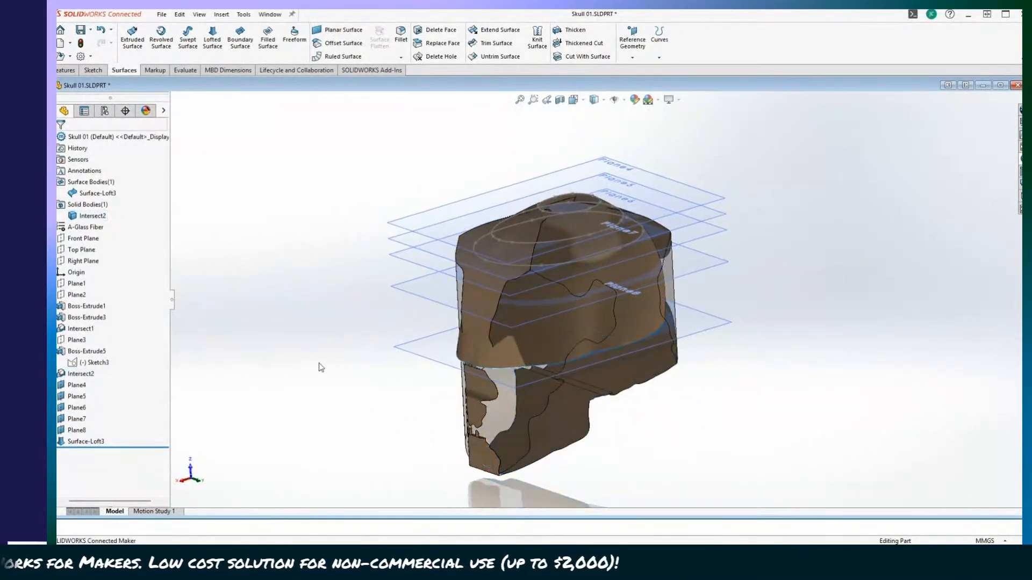
Step: Display the body Intersect2 as wireframe and compare its outline with the lofted surface from the side
right_click(85, 215)
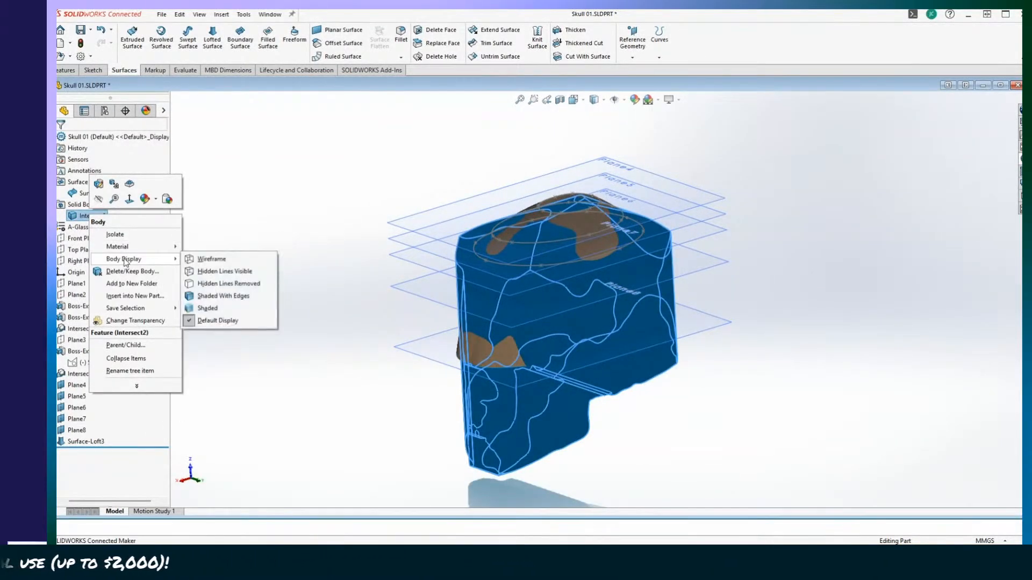
left_click(209, 261)
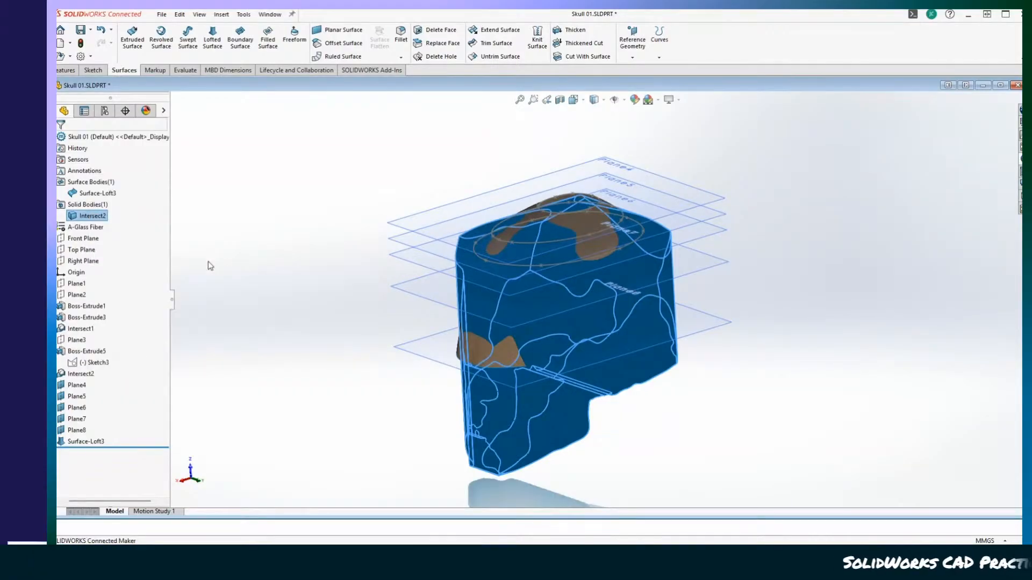
middle_click_drag(273, 186, 716, 440)
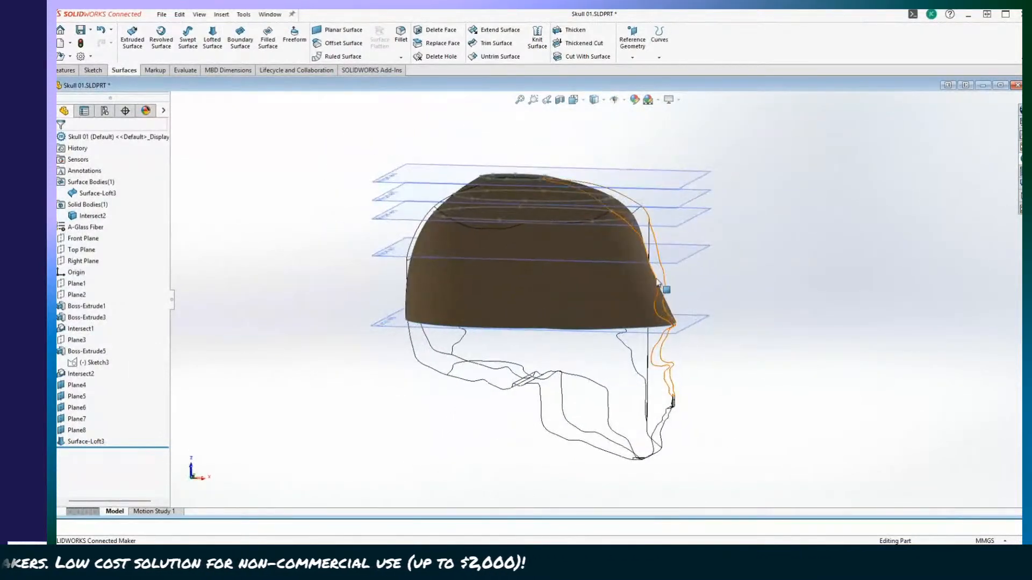
middle_click_drag(647, 246, 219, 284)
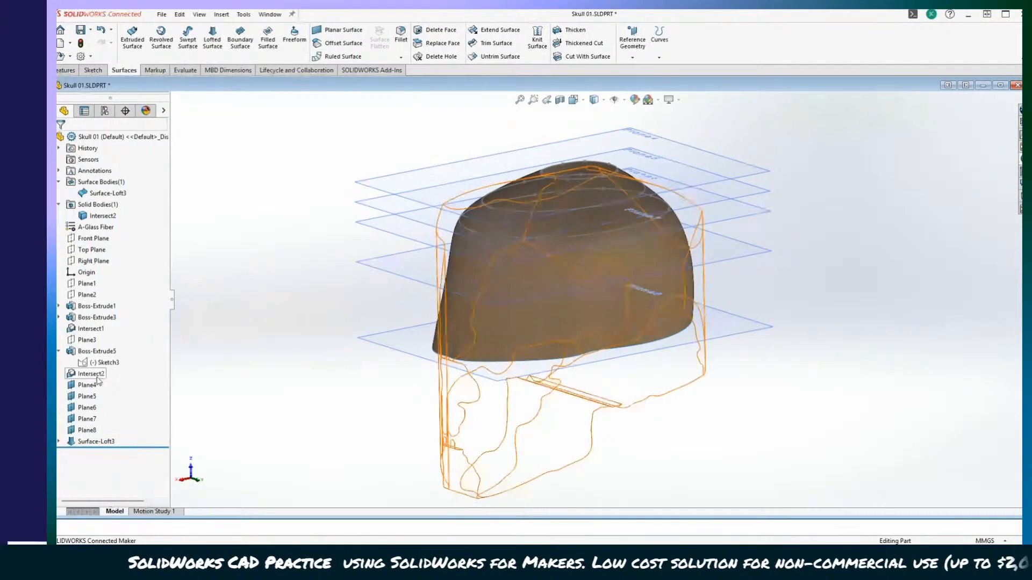
Step: Edit Sketch9 and move its front spline point forward, in line with the origin and about 67 mm from it
left_click(59, 442)
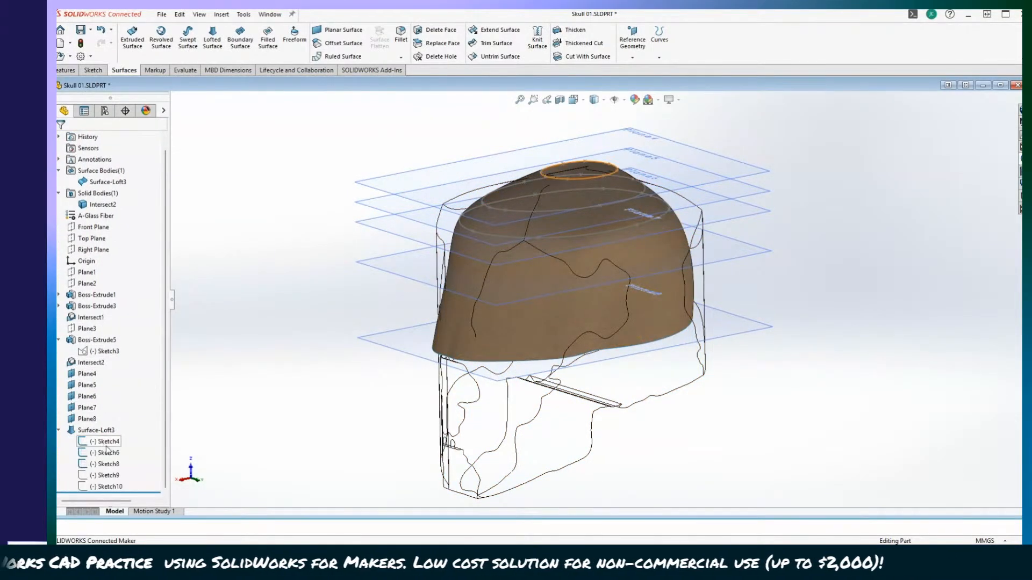
left_click(106, 475)
right_click(107, 476)
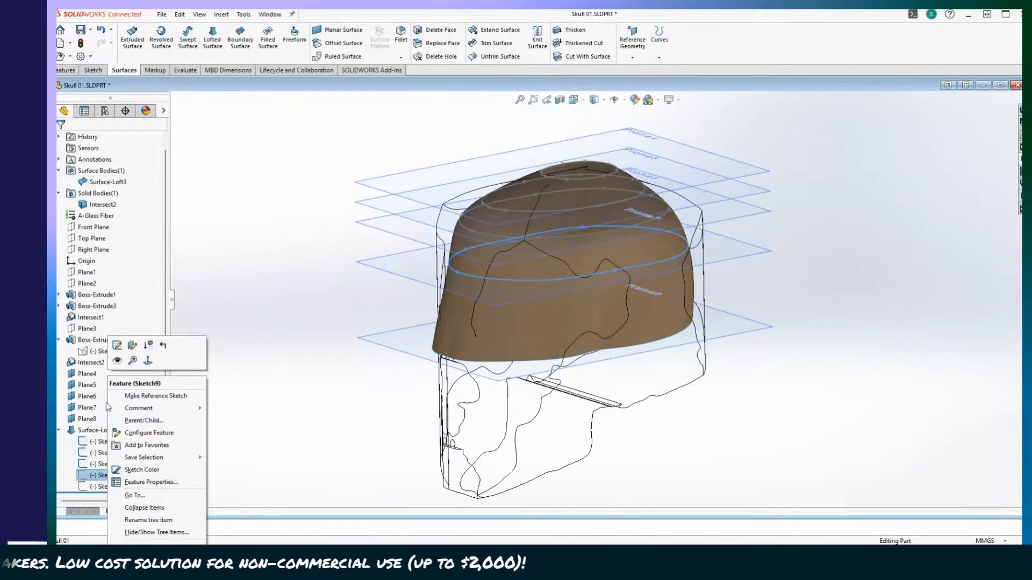
left_click(117, 345)
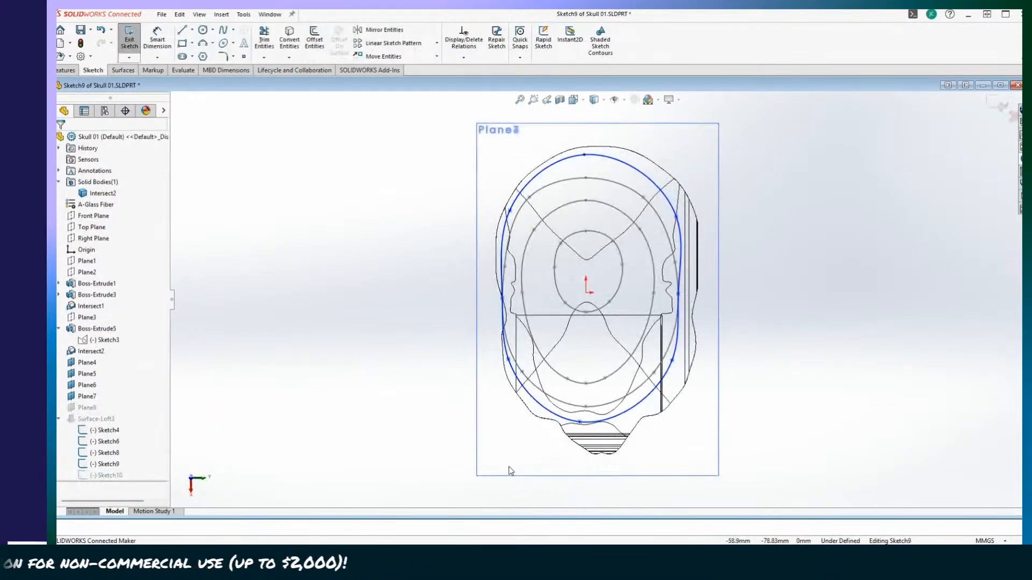
scroll(611, 426, "down", 5)
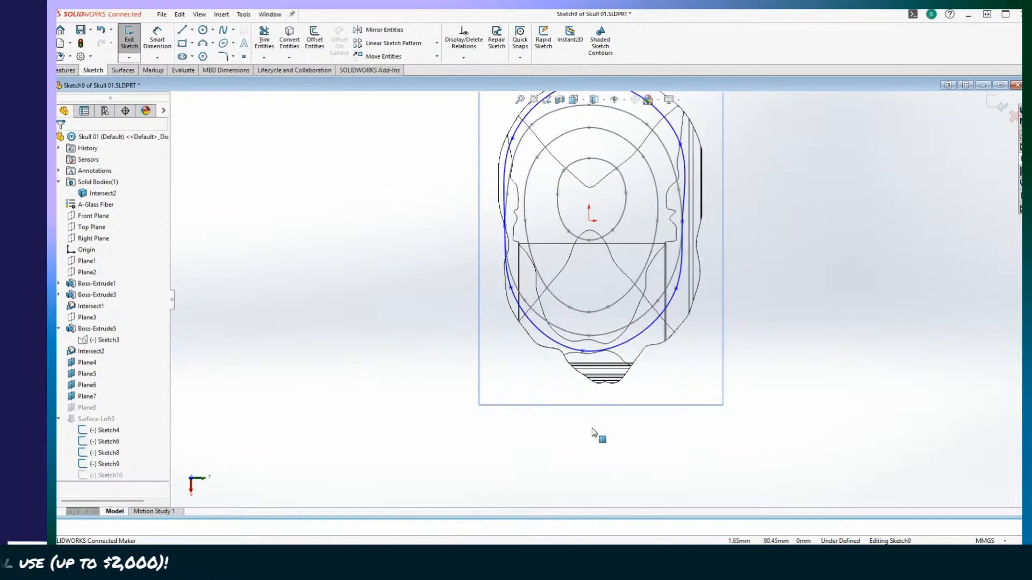
mouse_move(604, 366)
middle_mouse_down()
mouse_move(590, 406)
mouse_move(602, 418)
mouse_move(559, 439)
mouse_move(652, 393)
mouse_move(683, 404)
mouse_move(526, 418)
middle_mouse_up()
left_click_drag(529, 413, 542, 427)
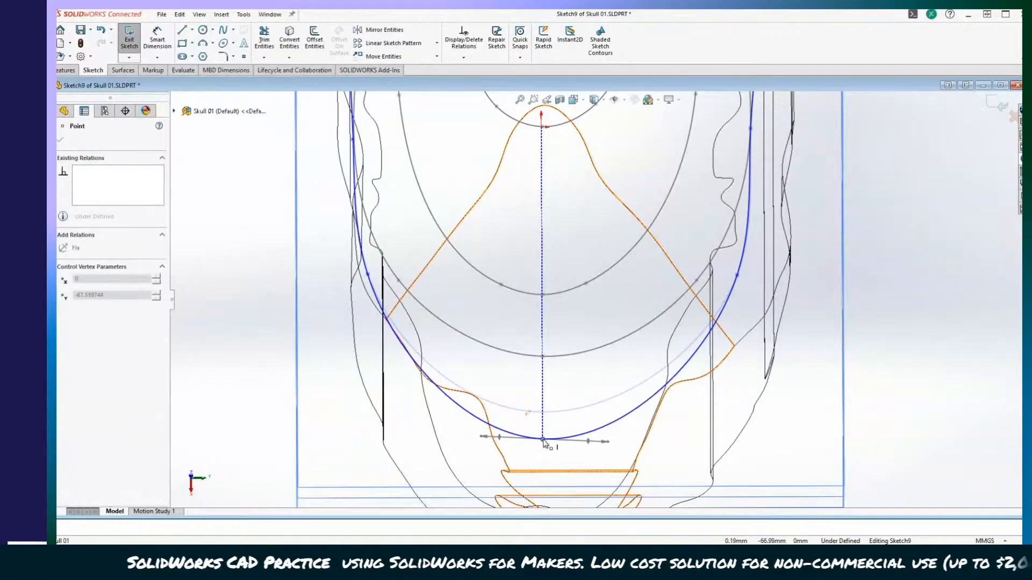
mouse_move(543, 440)
middle_mouse_down()
mouse_move(750, 286)
mouse_move(727, 337)
mouse_move(678, 338)
mouse_move(751, 327)
middle_mouse_up()
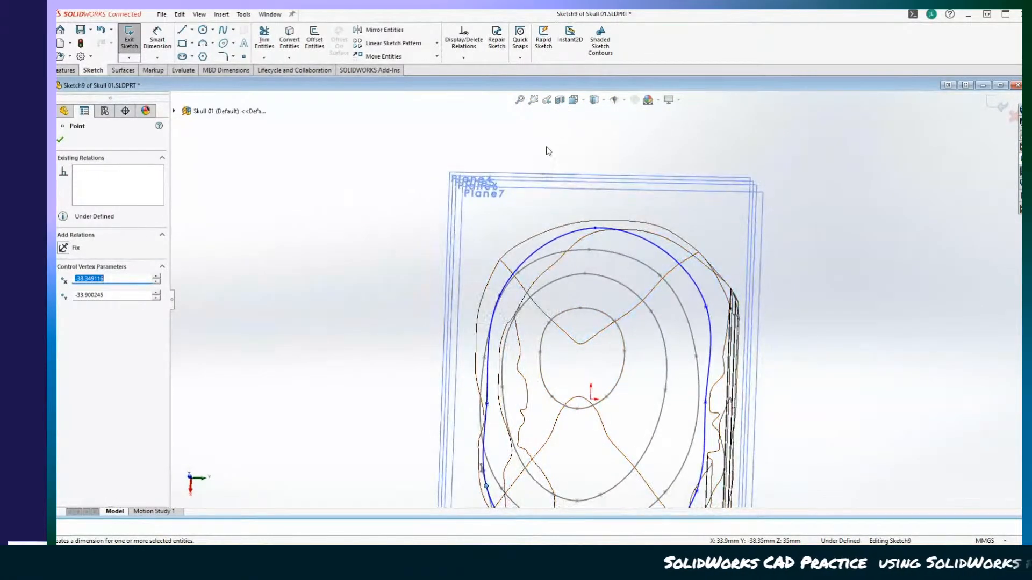
Step: In the top view, move the rear left spline point of Sketch9 outward onto the skull outline and exit the sketch
left_click(572, 100)
left_click(483, 308)
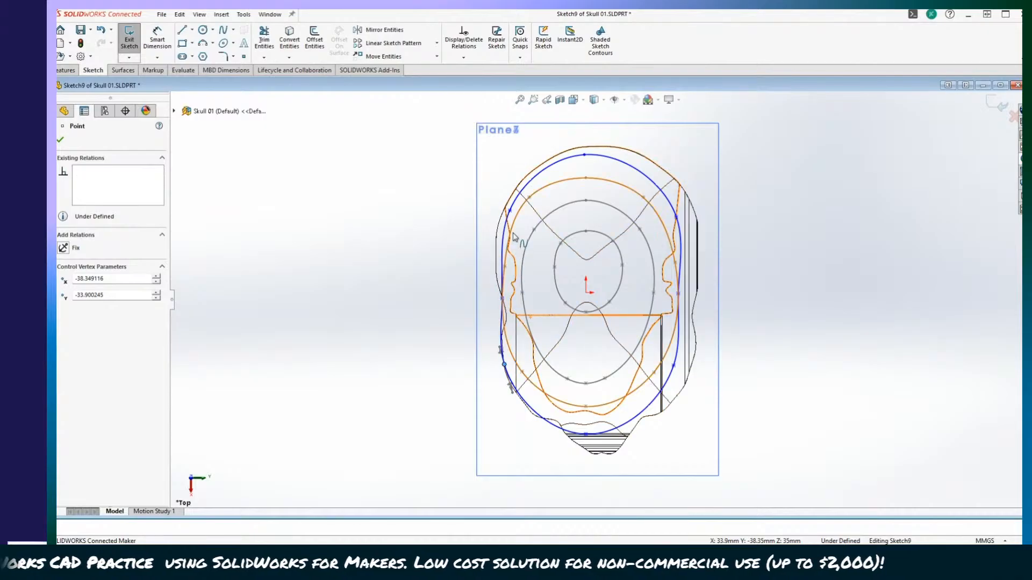
left_click_drag(510, 214, 499, 208)
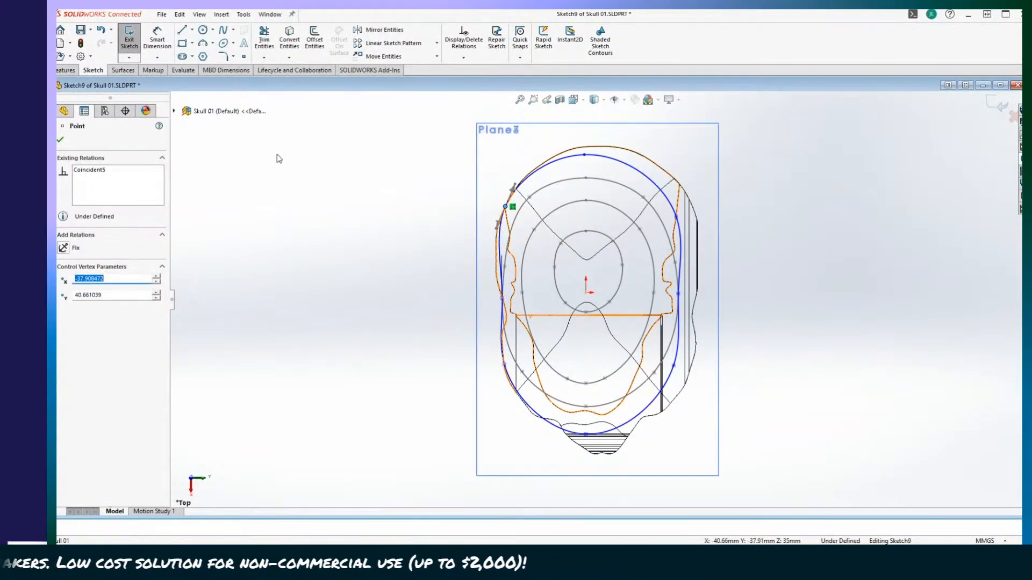
left_click(139, 47)
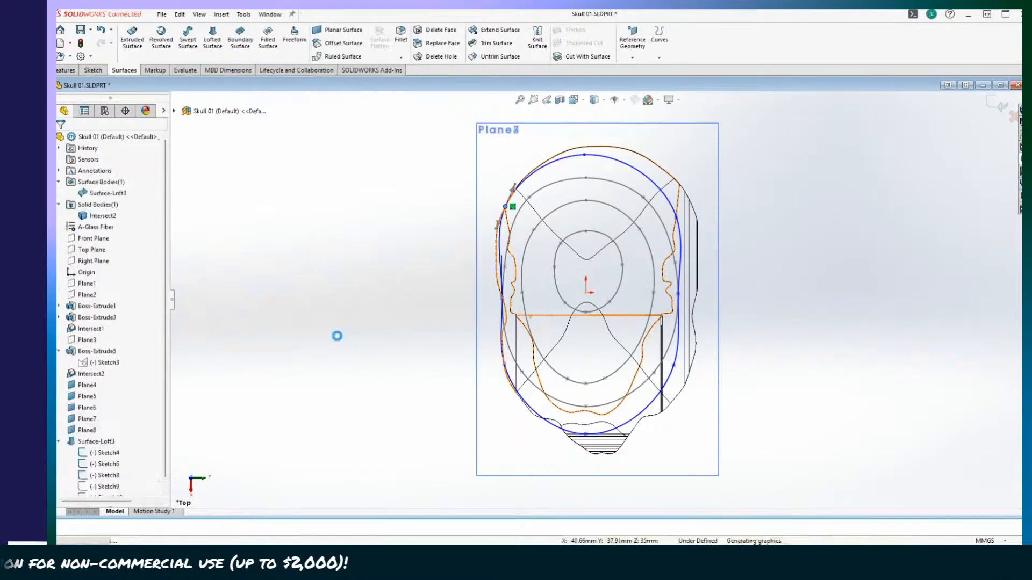